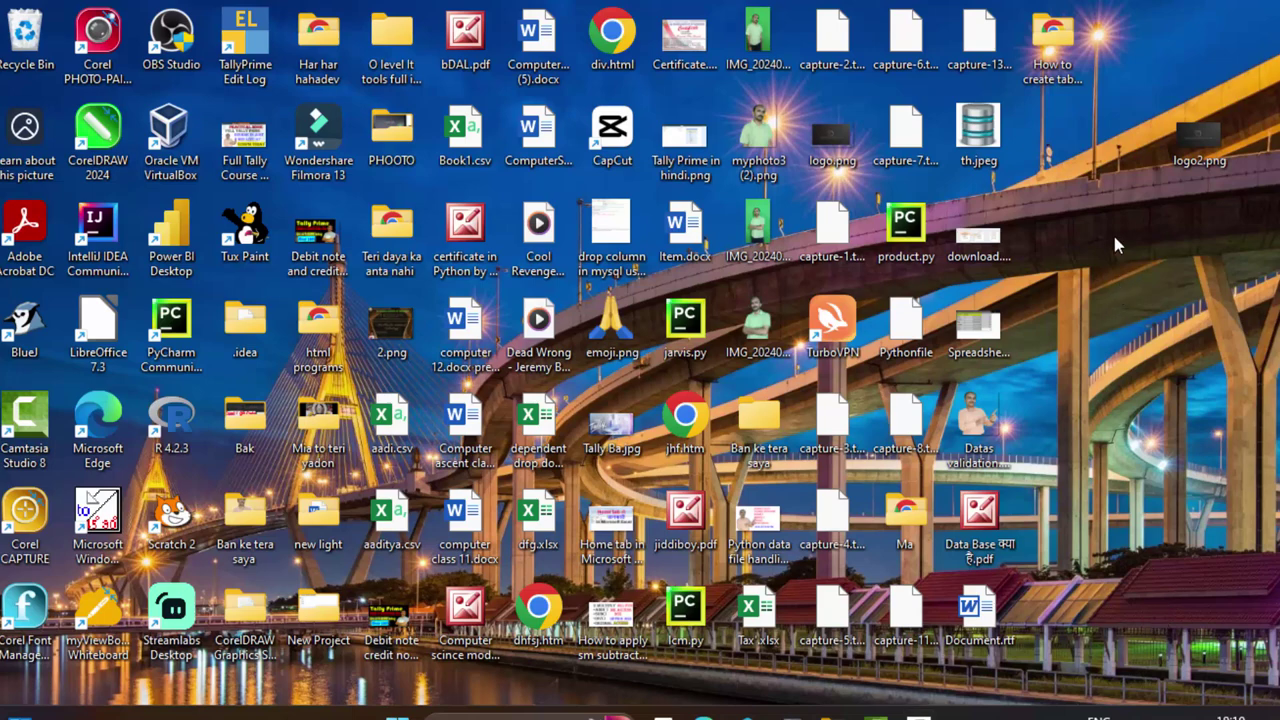
Refresh the desktop, open the database PDF in the browser, then begin an app search
right_click(1145, 313)
click(1145, 316)
right_click(1004, 518)
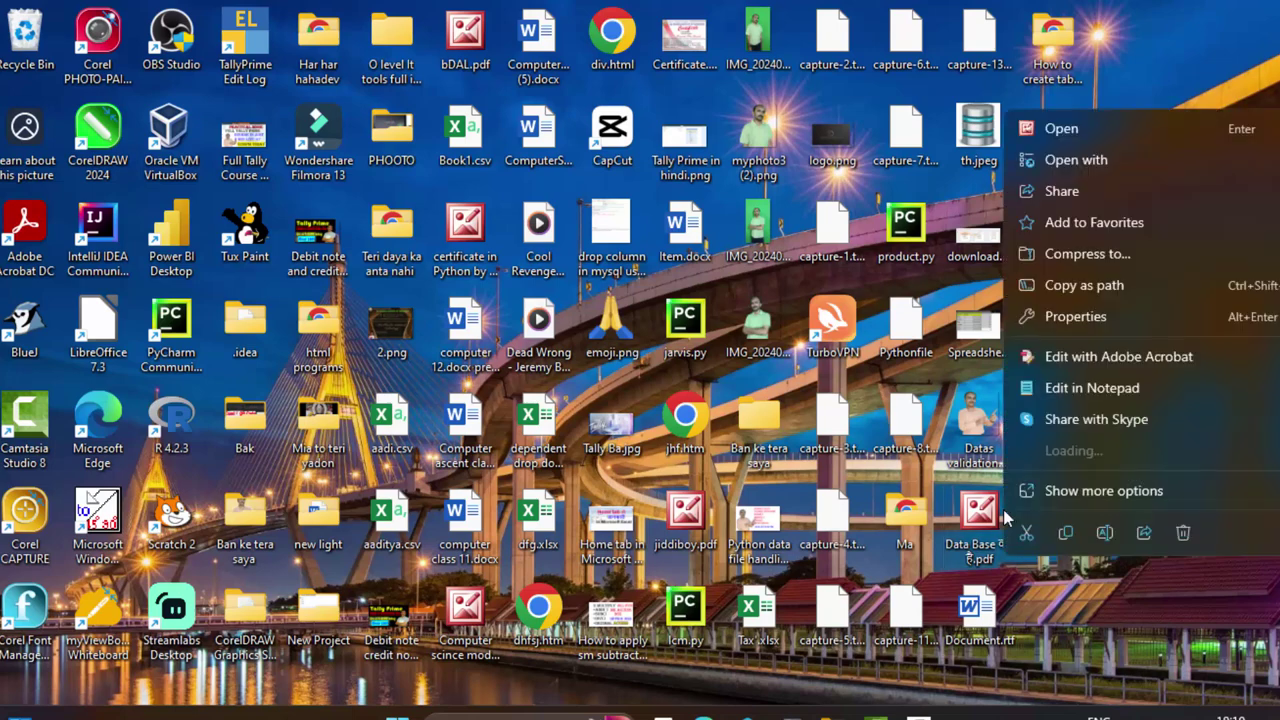
mouse_move(1076, 160)
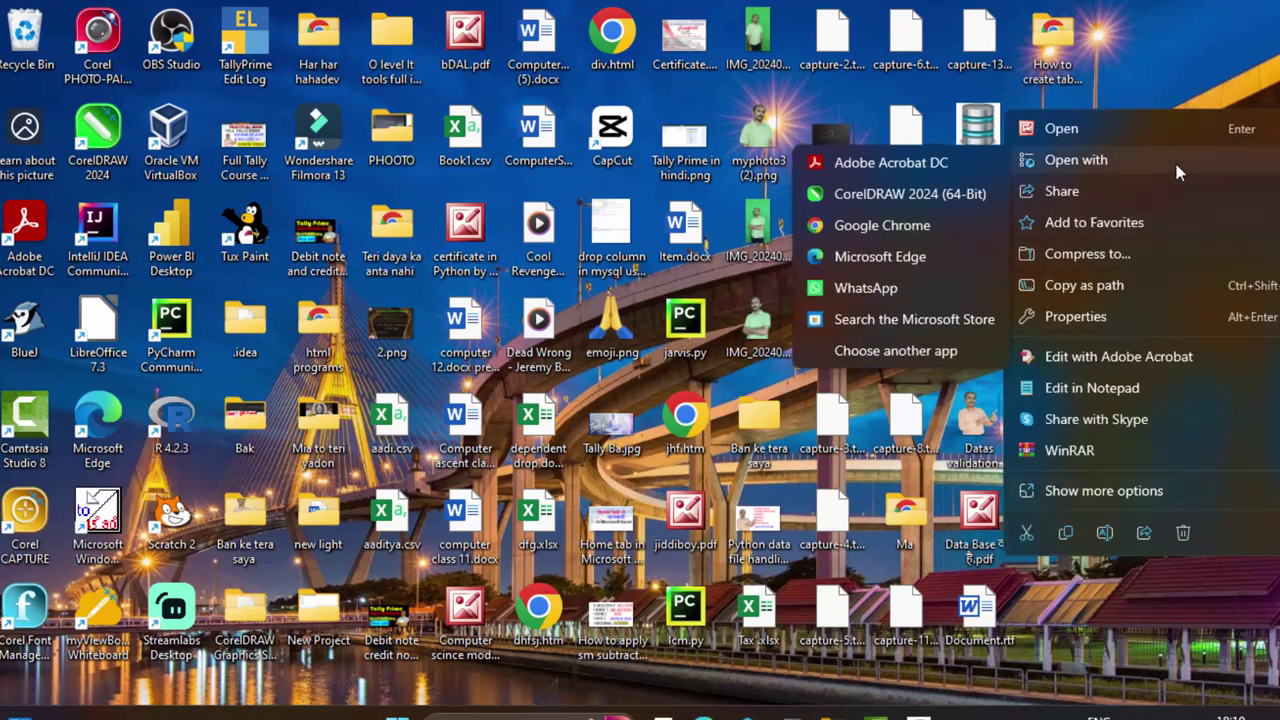
click(887, 265)
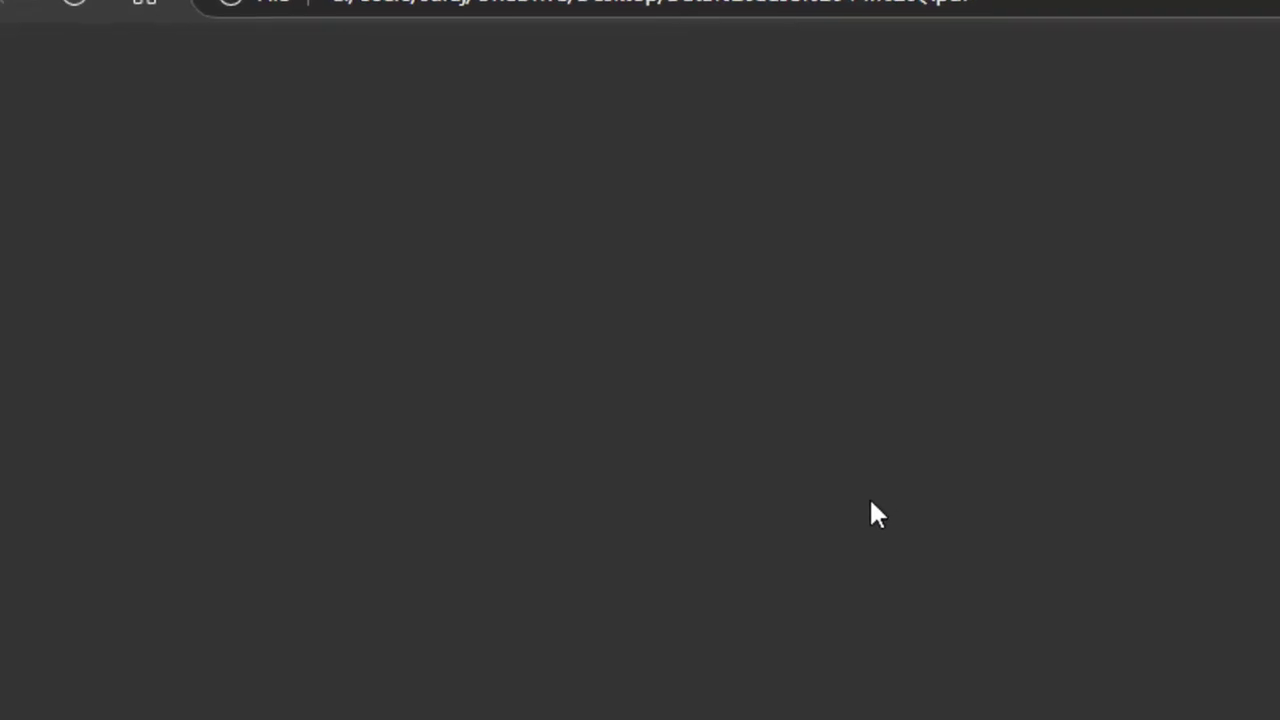
click(301, 702)
Launch Access via an 'acc' search and create the blank database Database330.accdb
text(a)
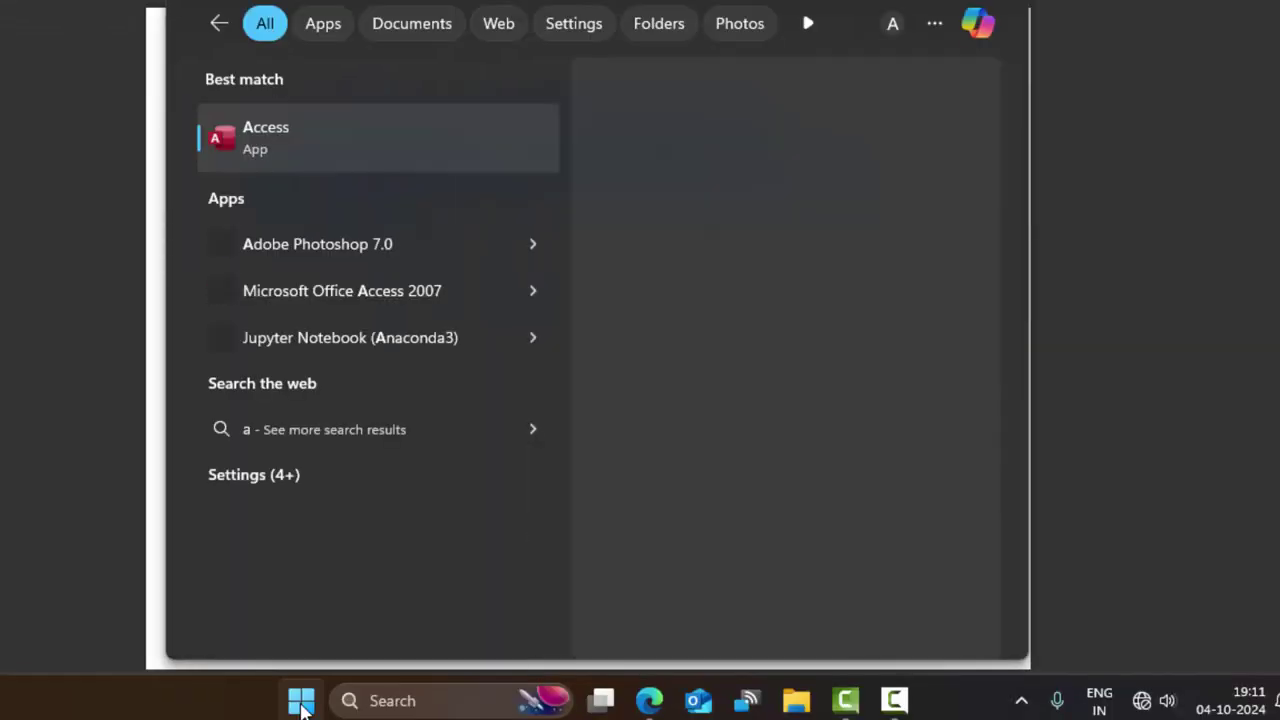
text(cc)
click(325, 132)
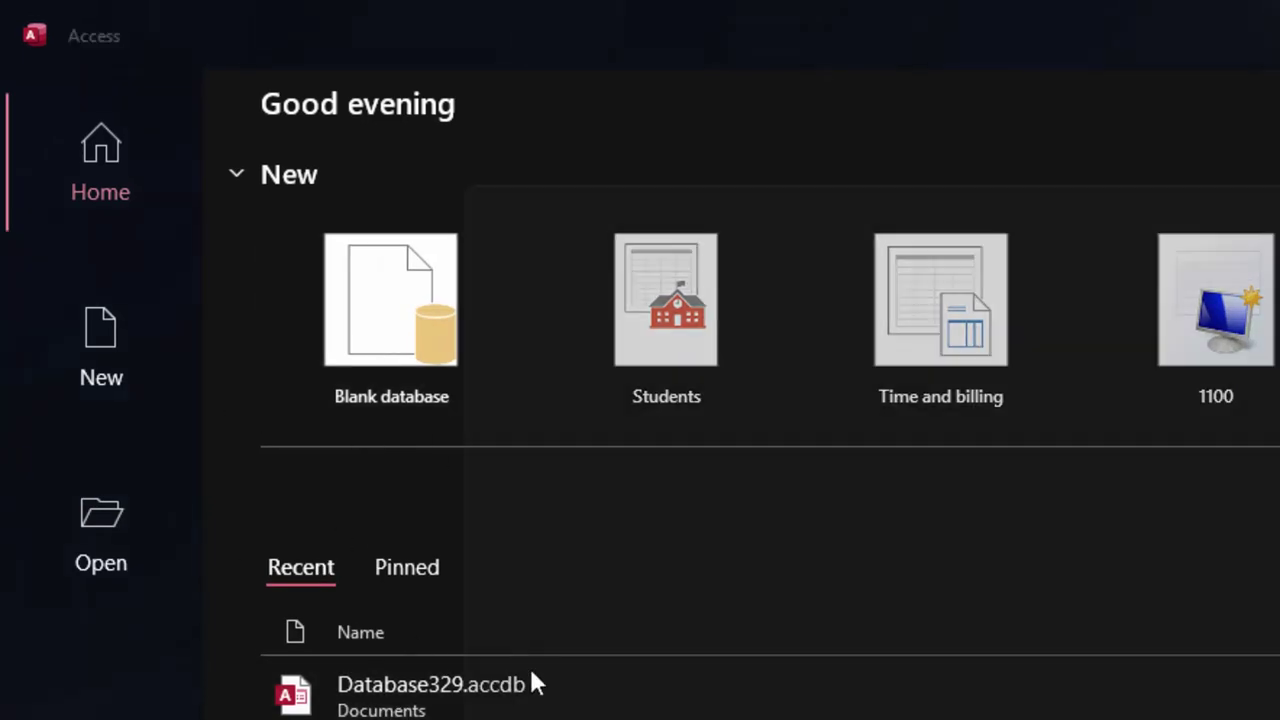
click(534, 684)
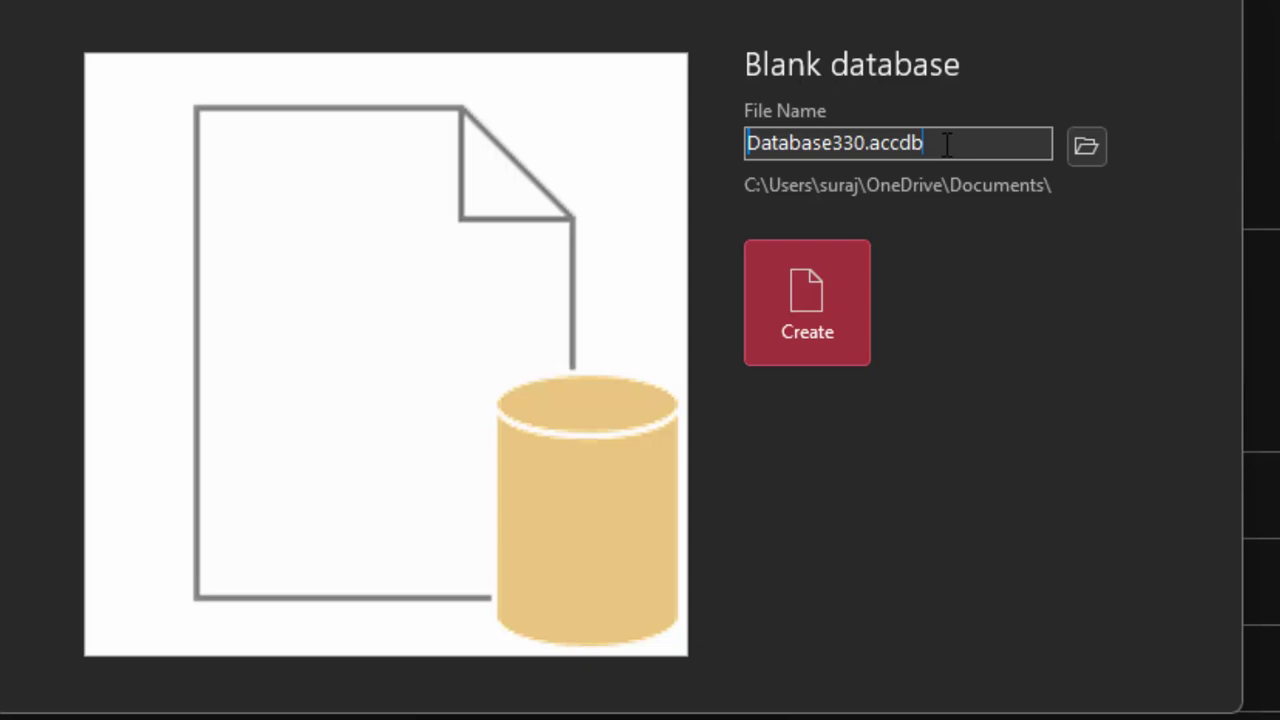
mouse_move(720, 114)
mouse_down()
mouse_move(932, 115)
mouse_move(851, 114)
mouse_up()
click(932, 115)
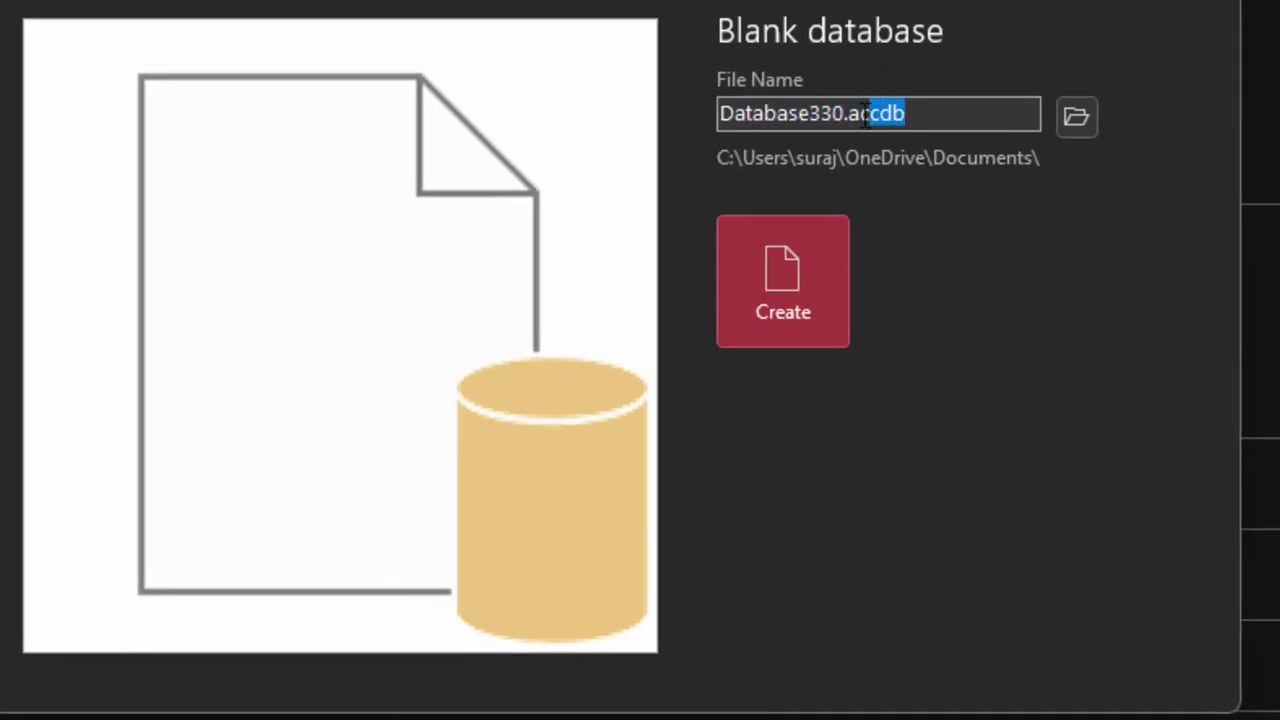
click(820, 264)
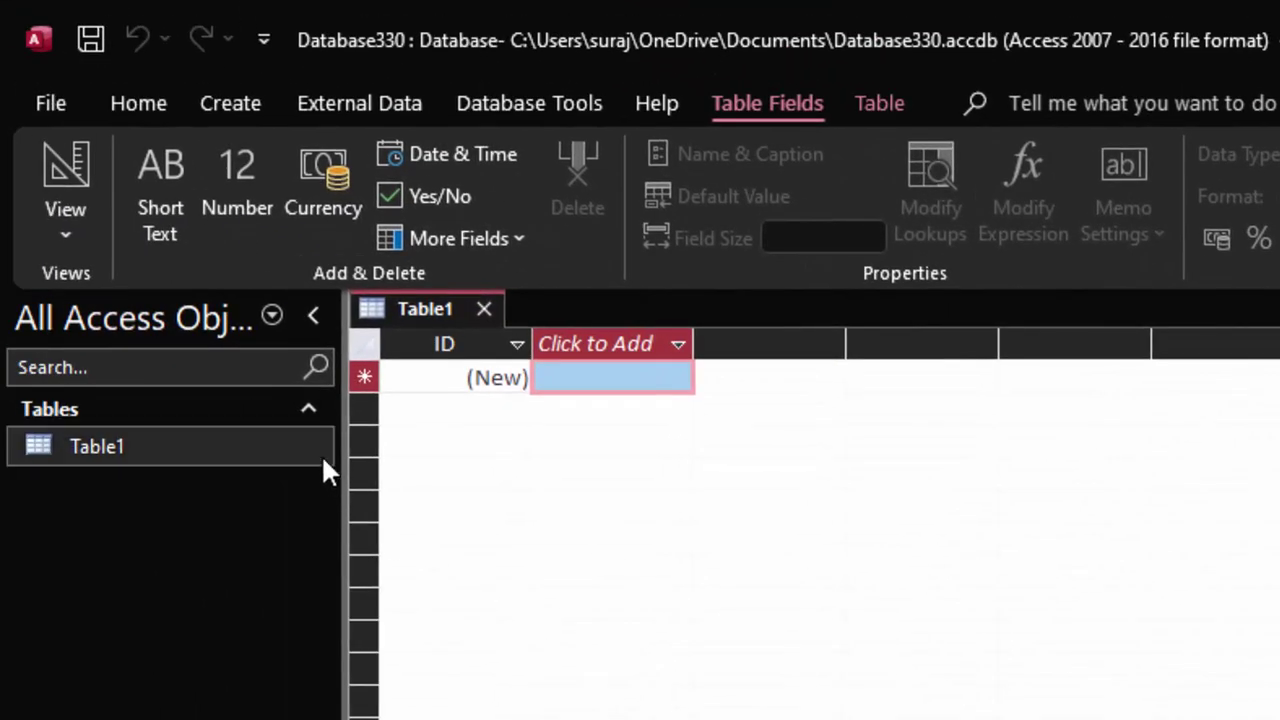
Enter 'dsfasd' in the new column of Table1's first row
click(414, 377)
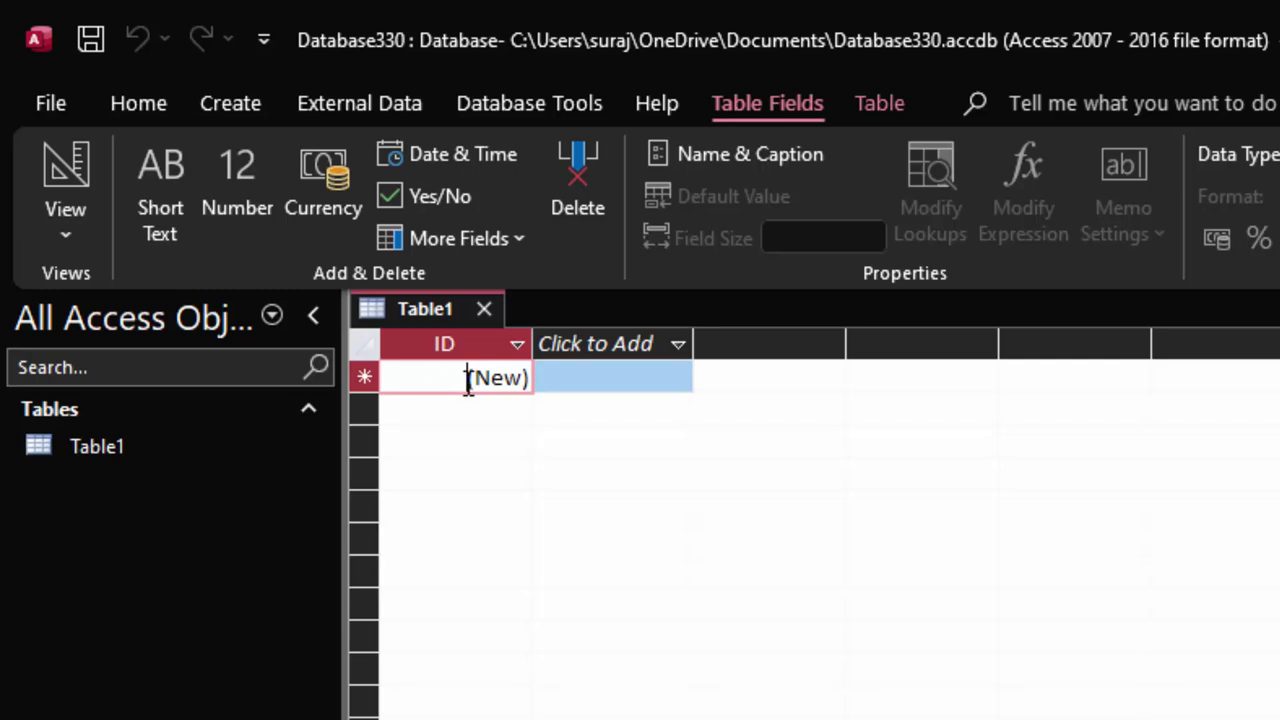
click(597, 381)
text(ds)
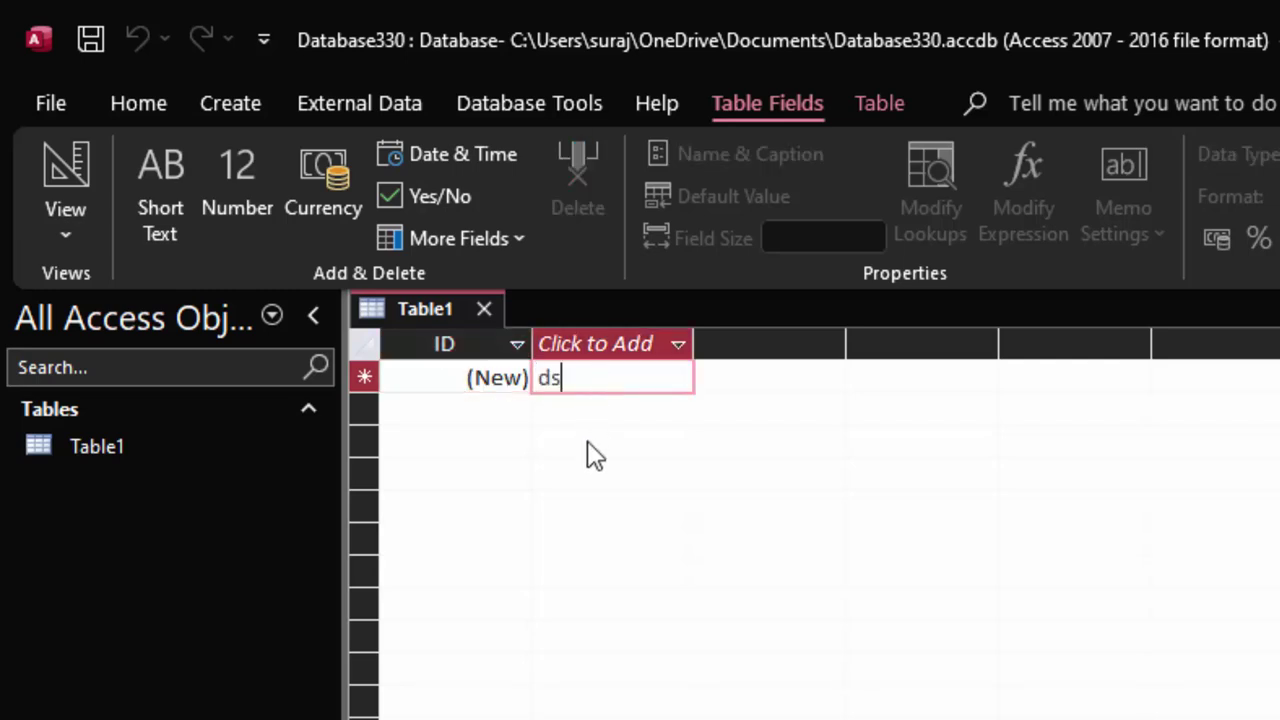
text(fasd)
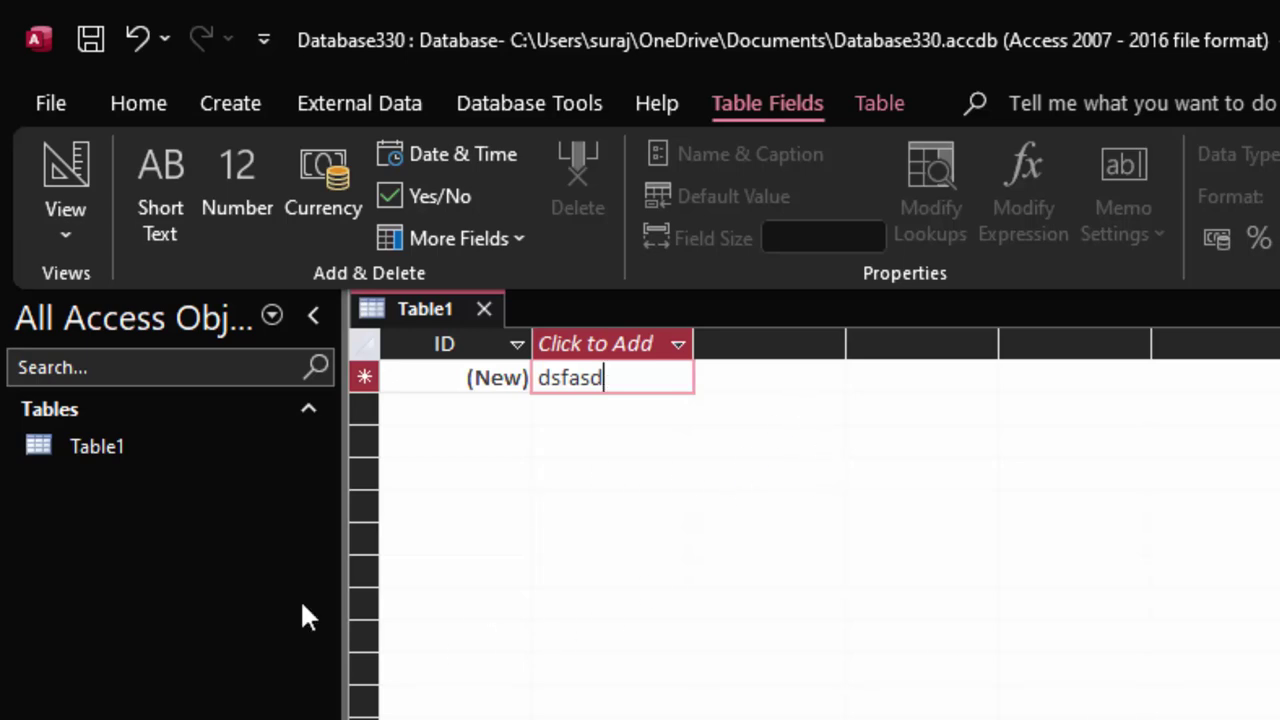
Switch to Design View, saving the table as StudentT
click(74, 240)
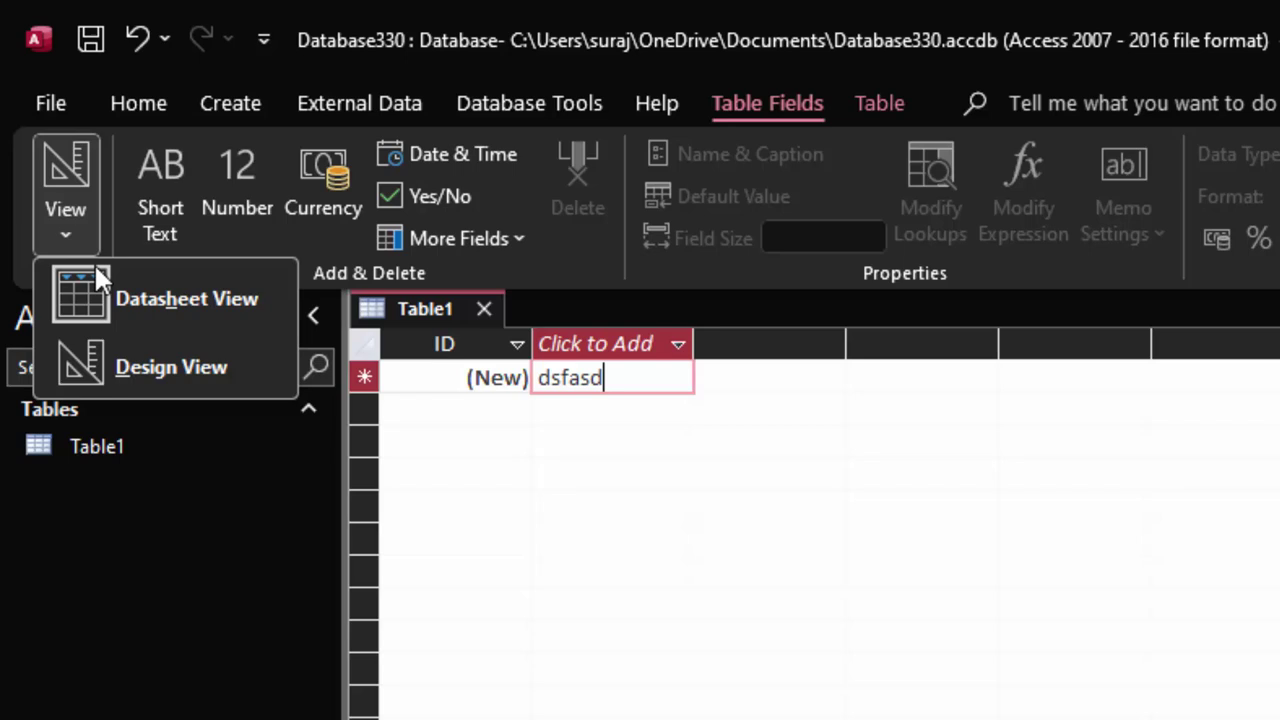
click(163, 363)
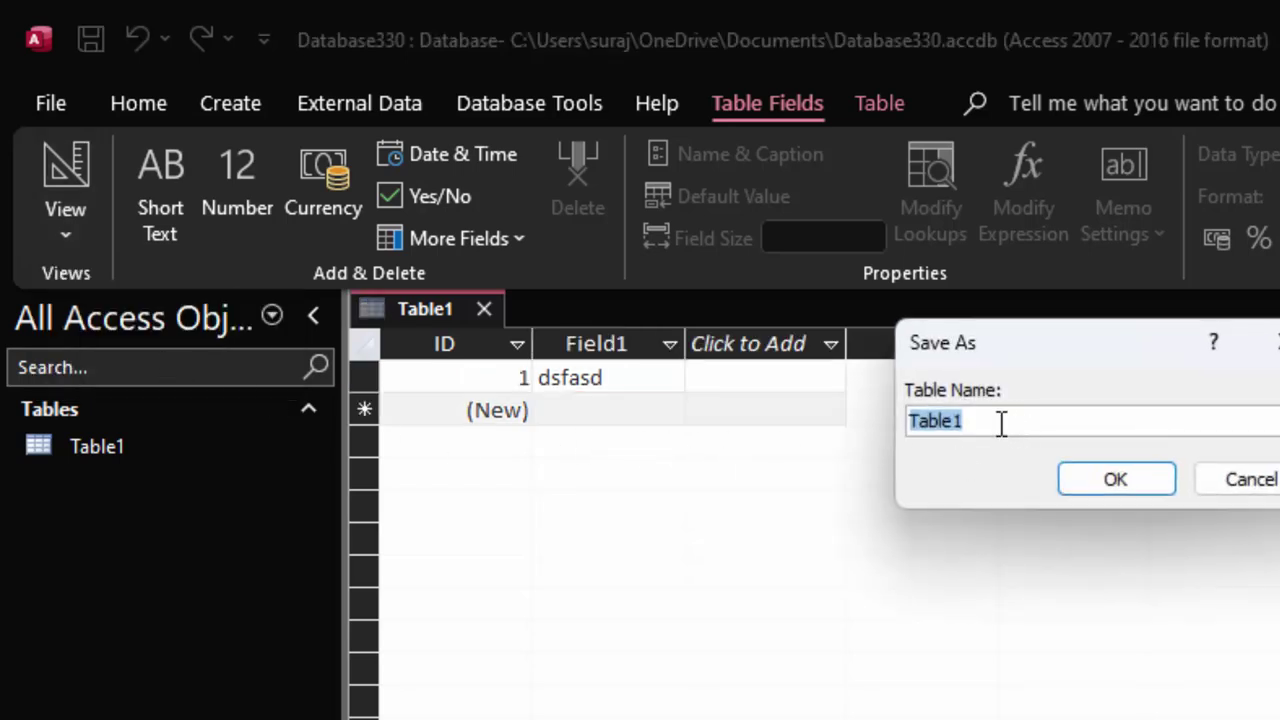
click(1000, 421)
double_click(912, 421)
key(BackSpace)
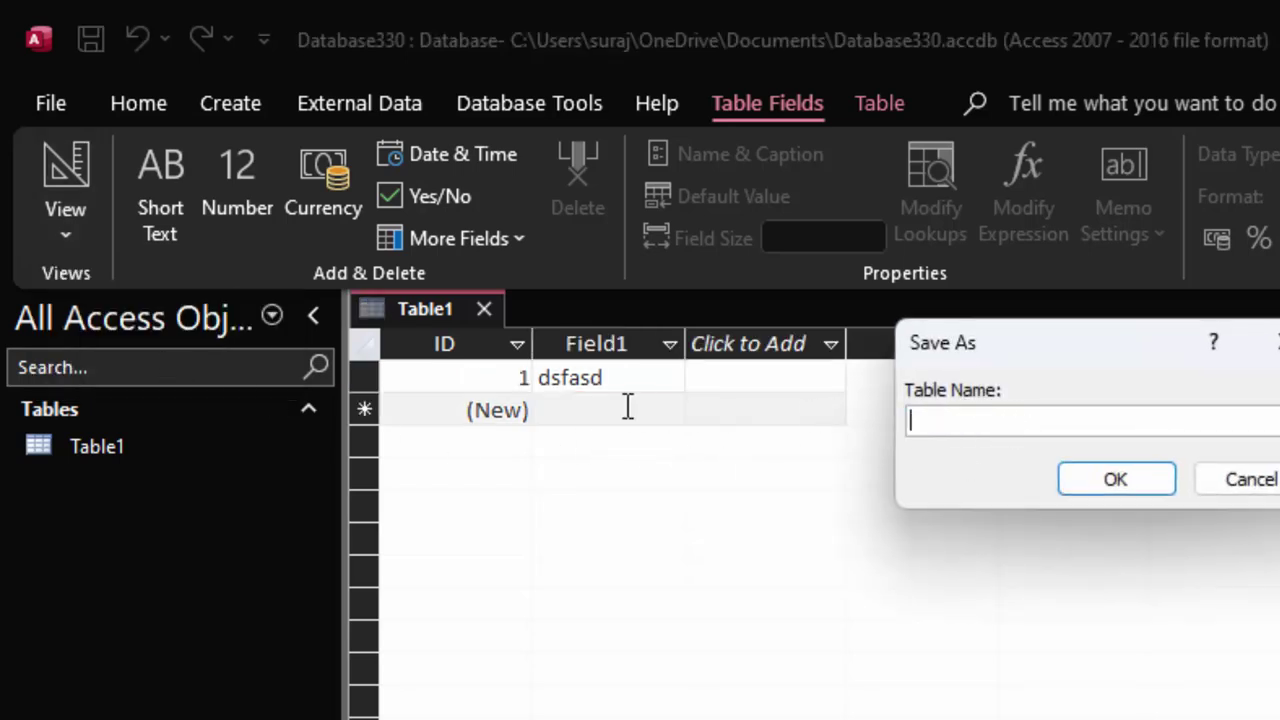
text(StudentT)
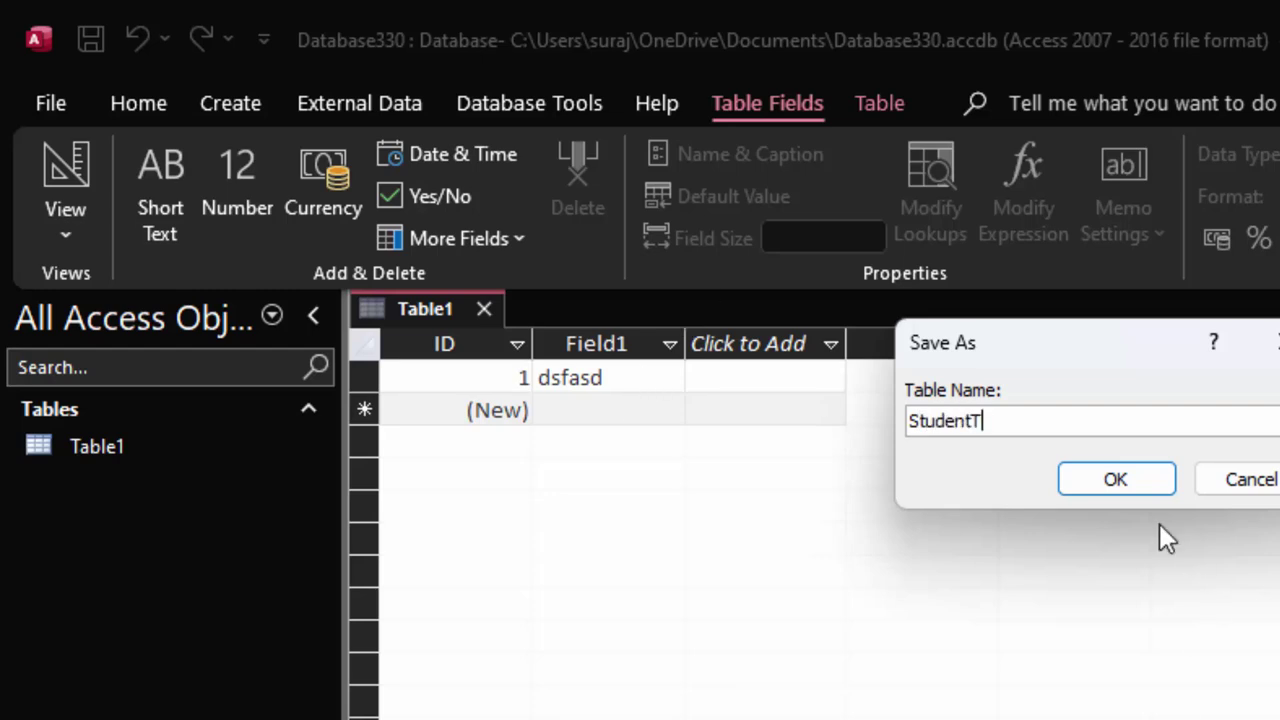
click(1112, 482)
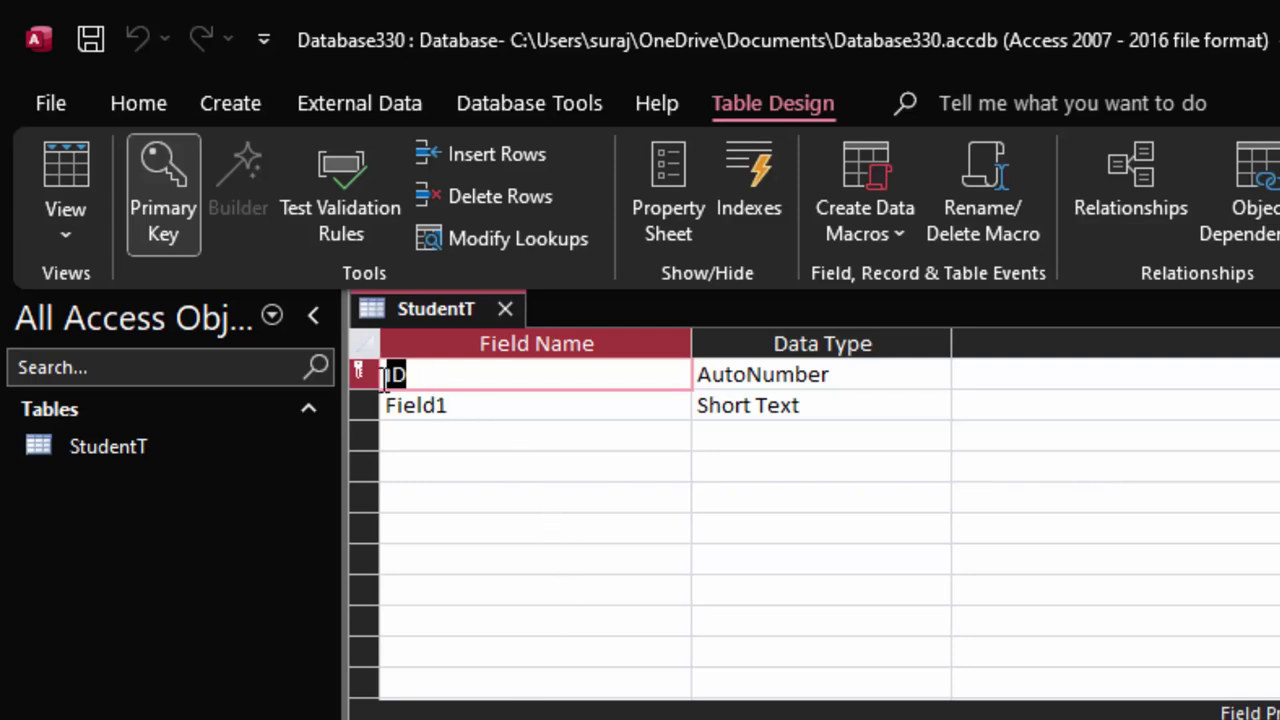
Rename the ID field to Roll_no and make it a Number field
key(BackSpace)
text(Ro)
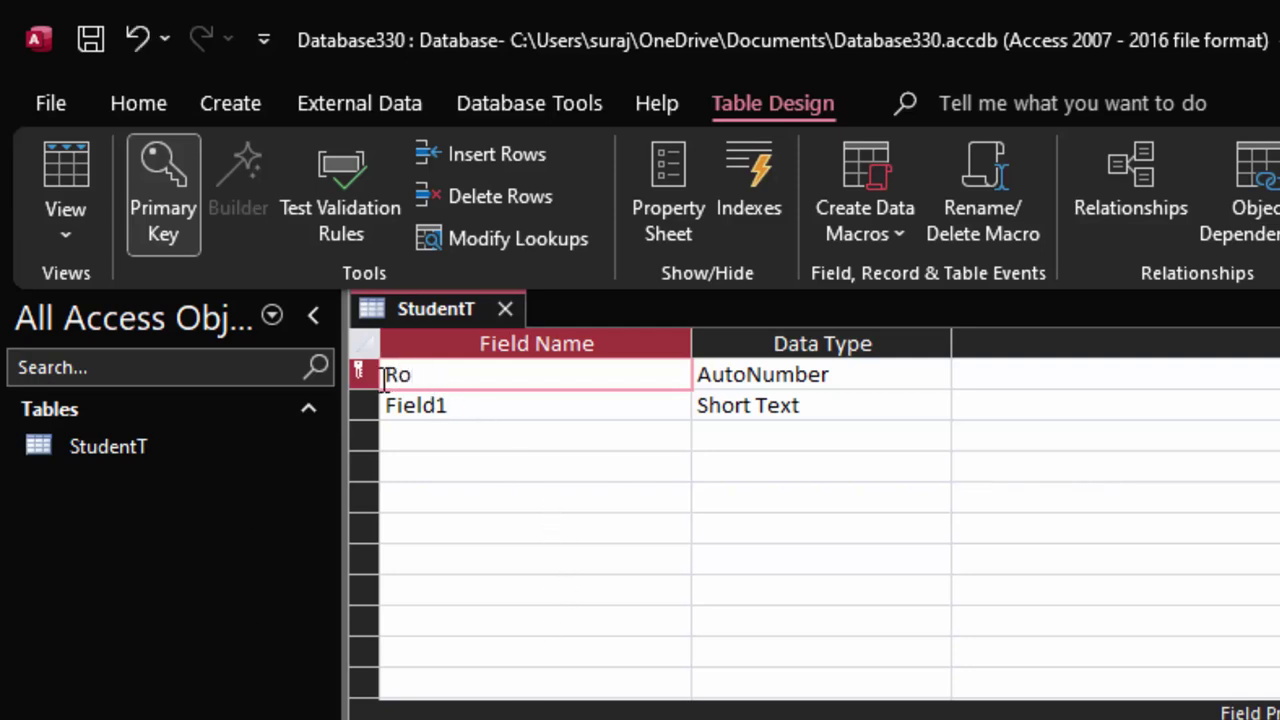
text(ll)
text(m)
key(BackSpace)
text(no)
click(910, 374)
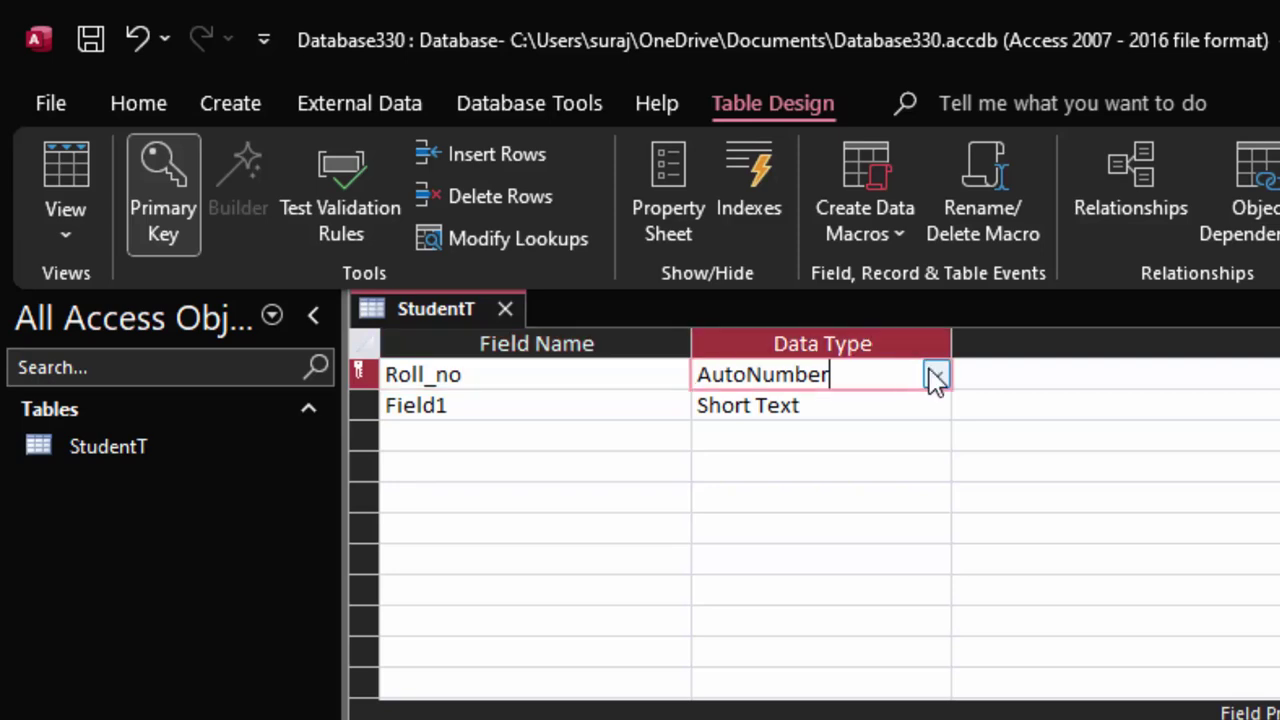
click(933, 376)
click(851, 467)
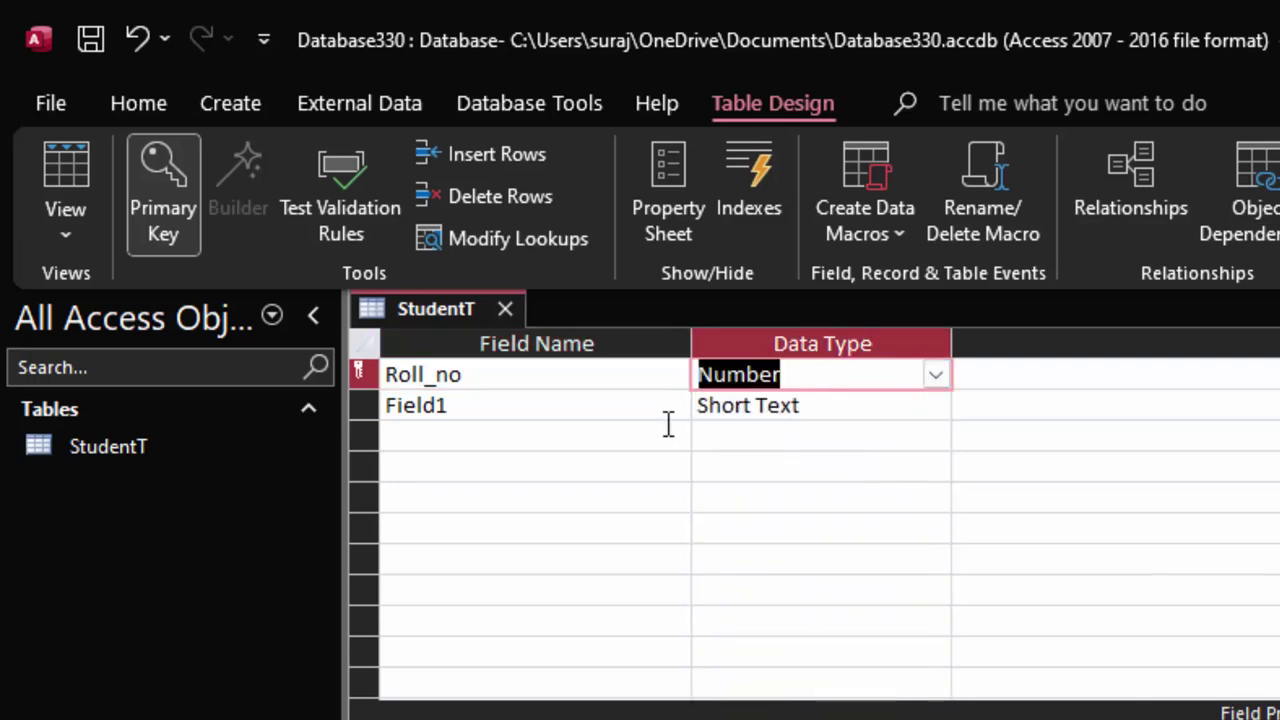
Rename Field1 to Name_of_Student
click(514, 414)
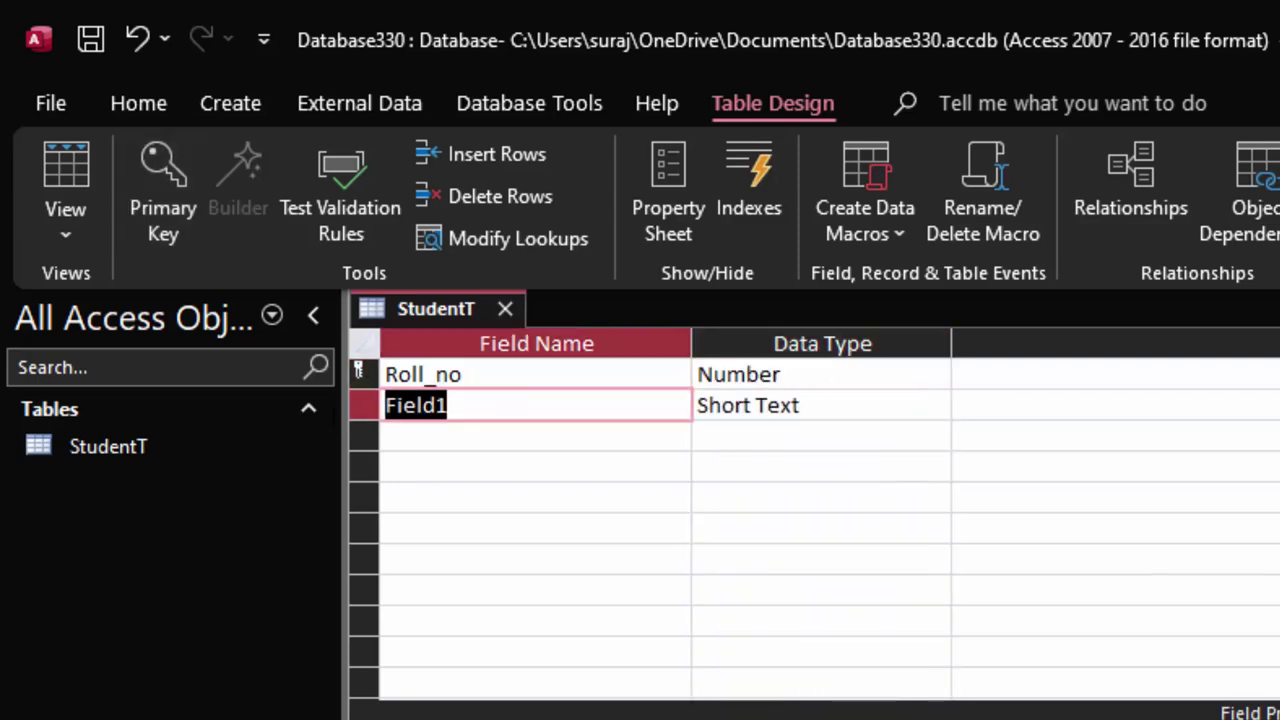
key(BackSpace)
text(Name)
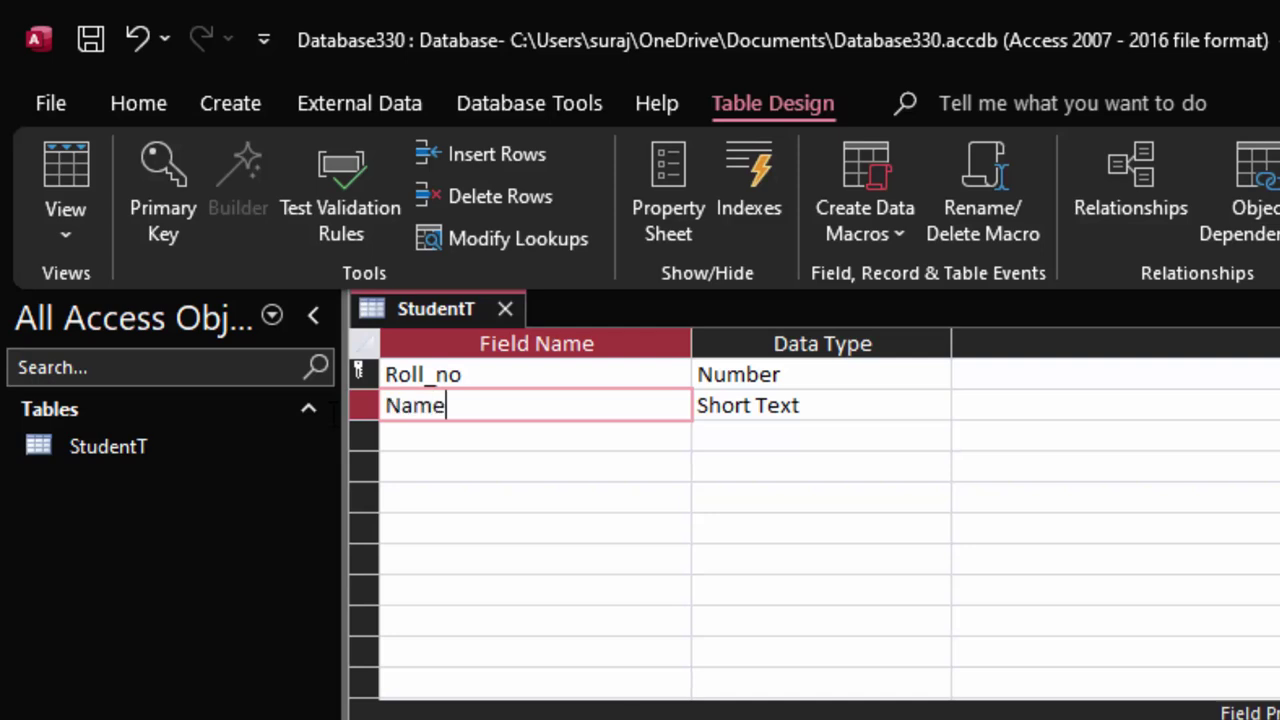
text(_of_S)
text(tudent)
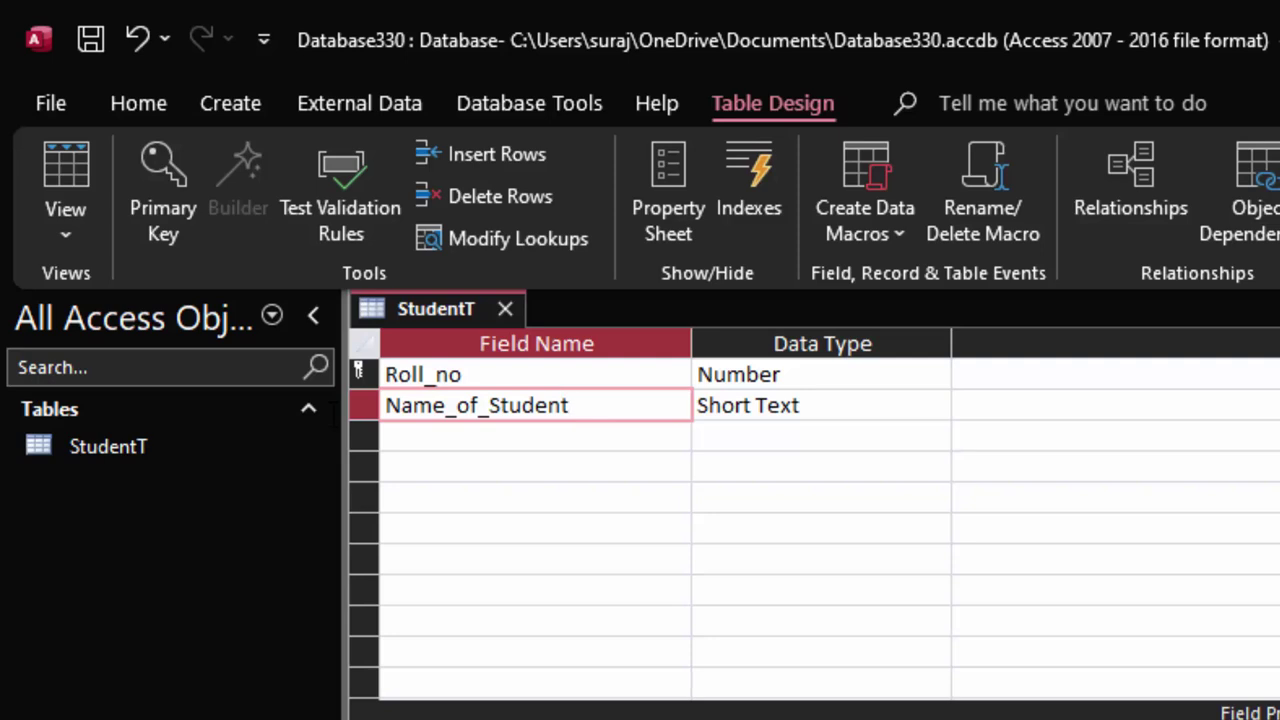
Add subject fields Computer, English, Math, Science and Sst
click(469, 445)
text(Com)
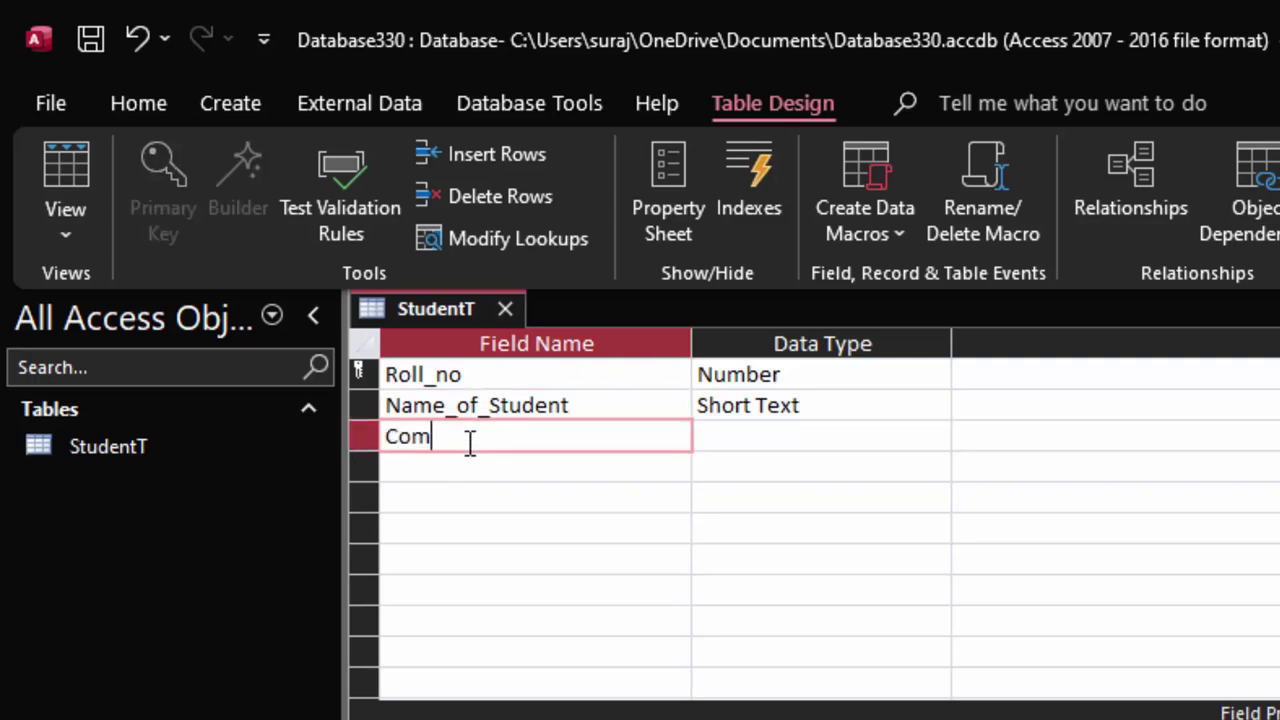
text(puter)
click(780, 436)
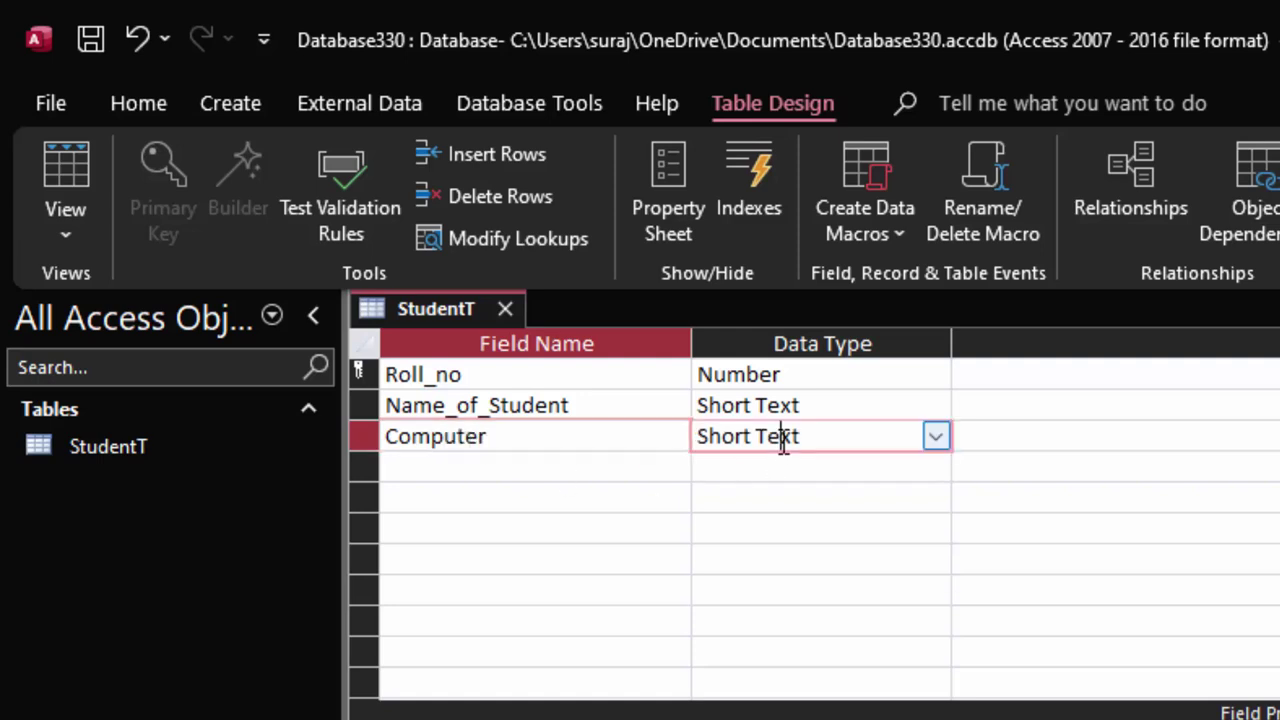
click(421, 468)
text(E)
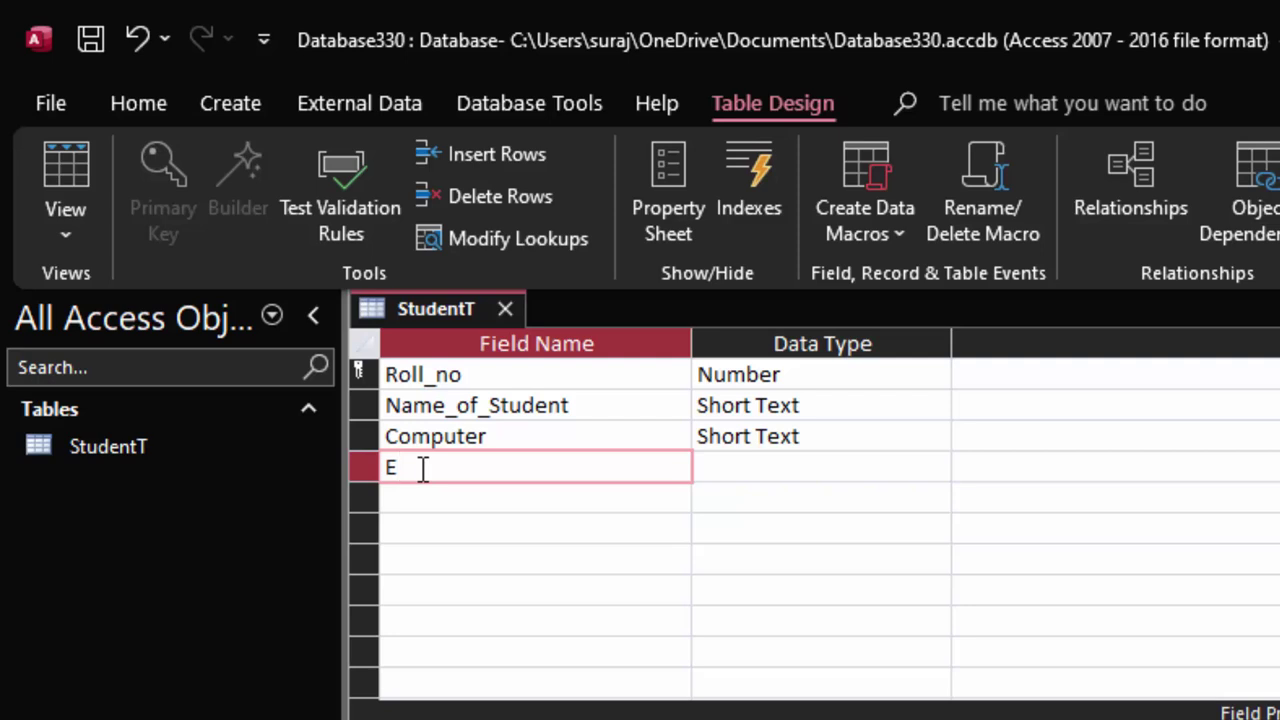
text(nglish)
click(768, 466)
click(453, 500)
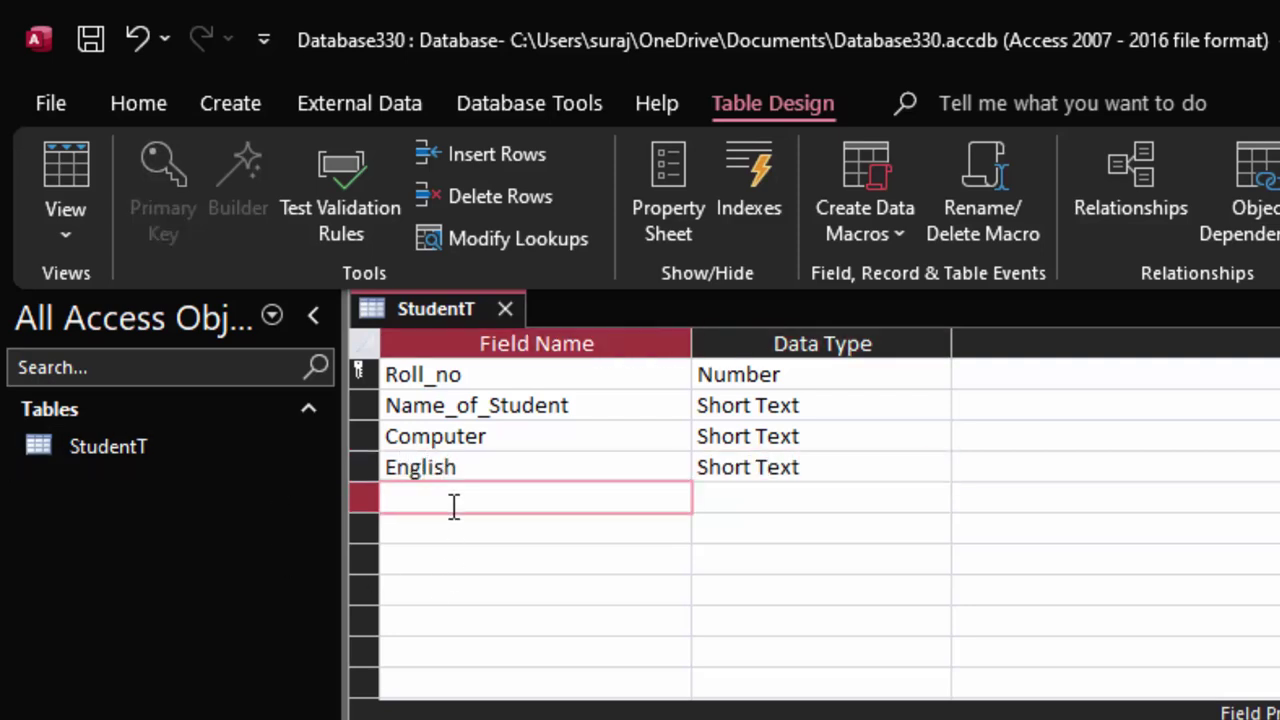
text(Math)
click(499, 521)
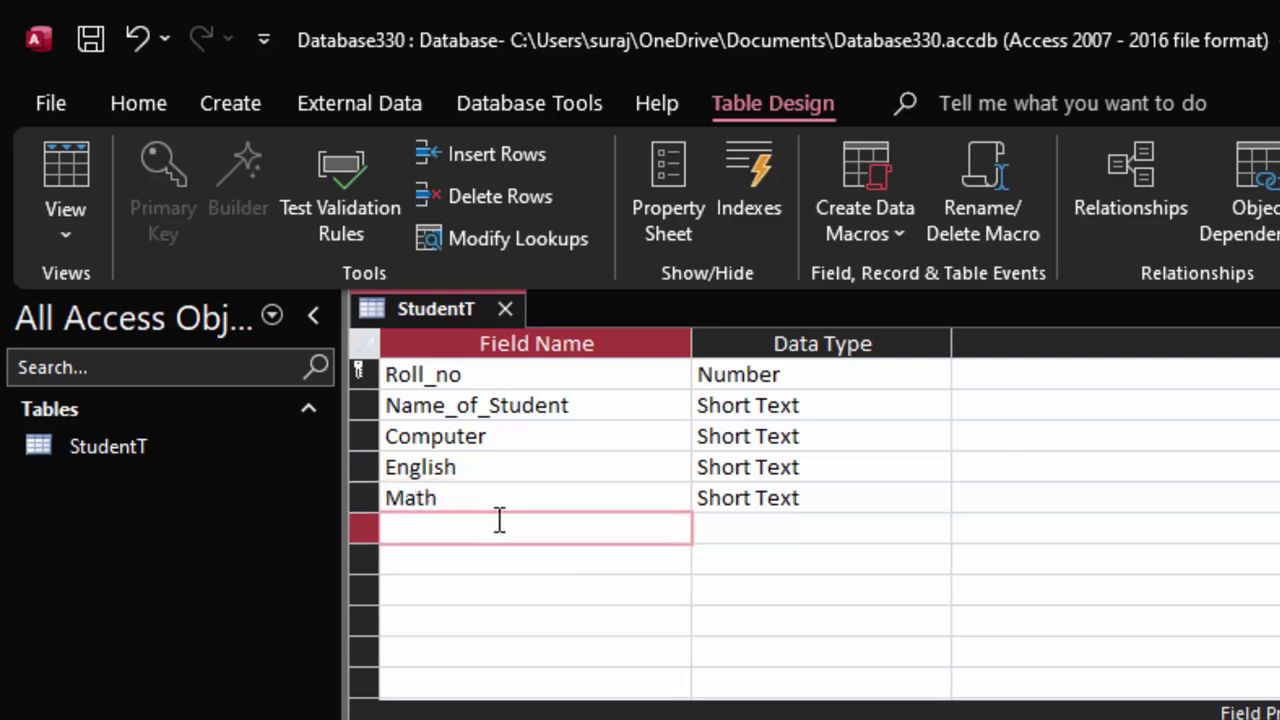
text(Sci)
text(ence)
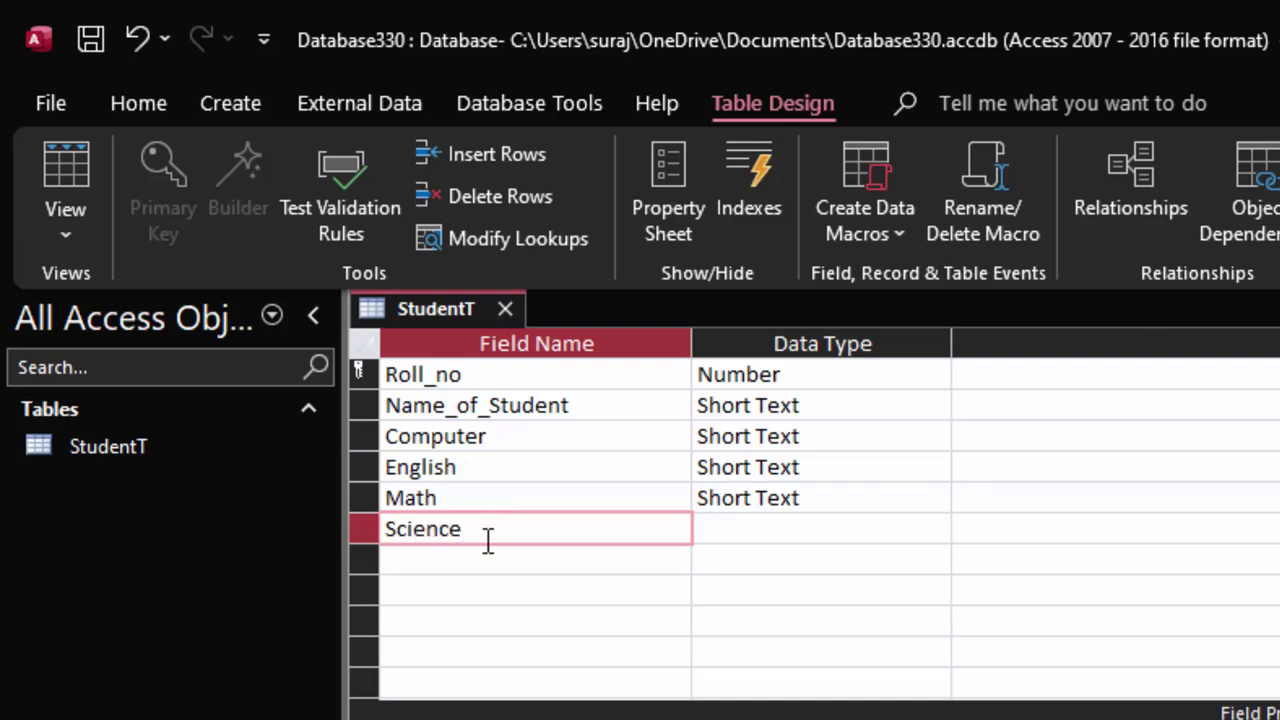
click(469, 556)
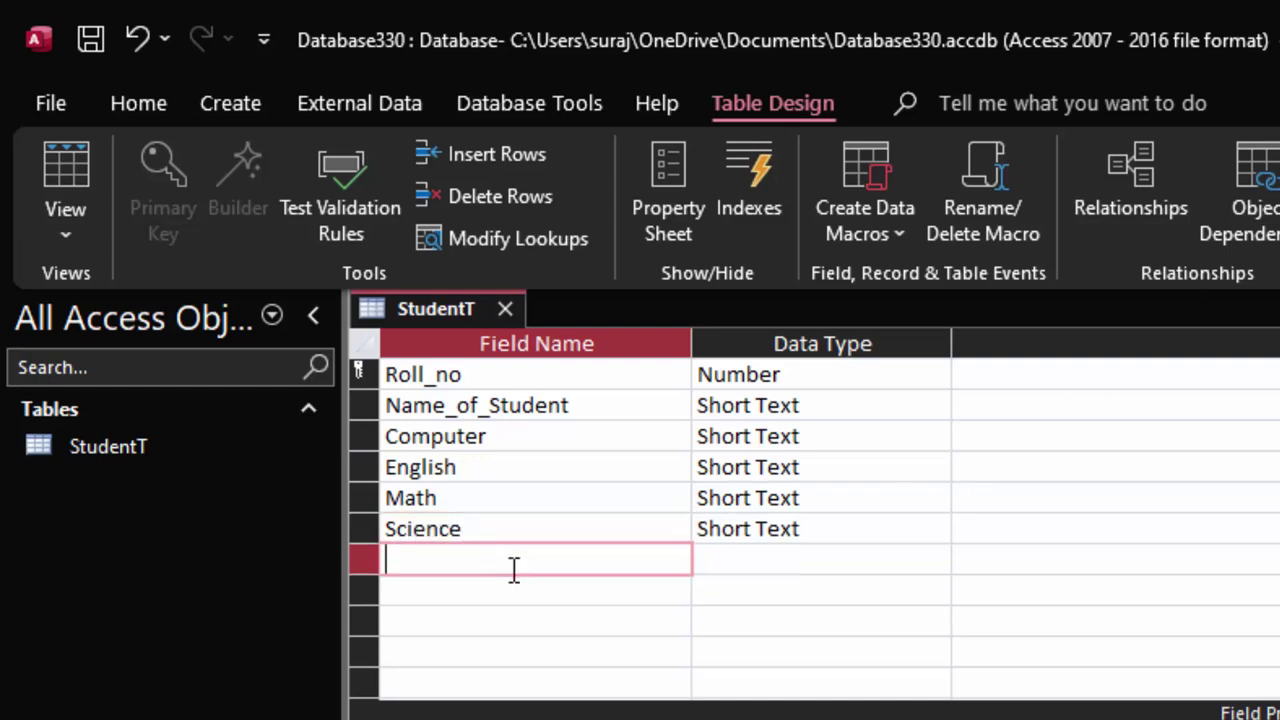
text(Sst)
Add Total_Marks and Average field names below Sst
click(771, 562)
click(475, 592)
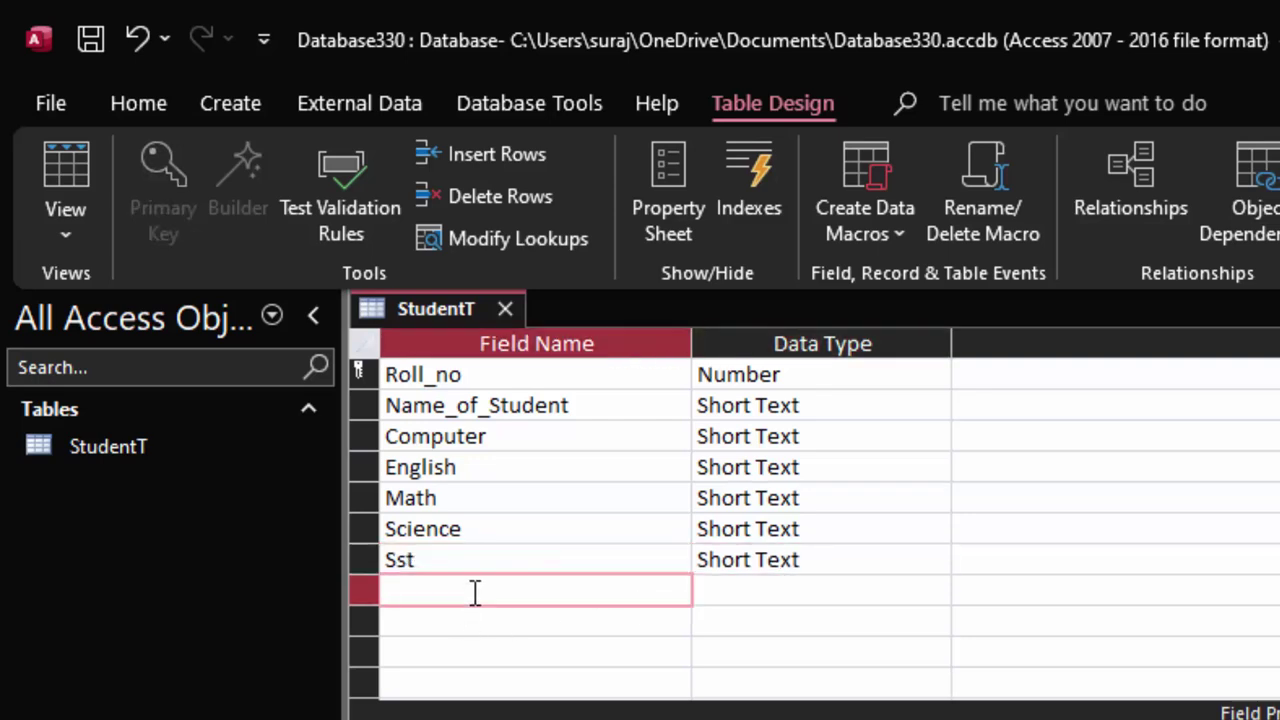
text(Total)
text(_Marks)
click(492, 626)
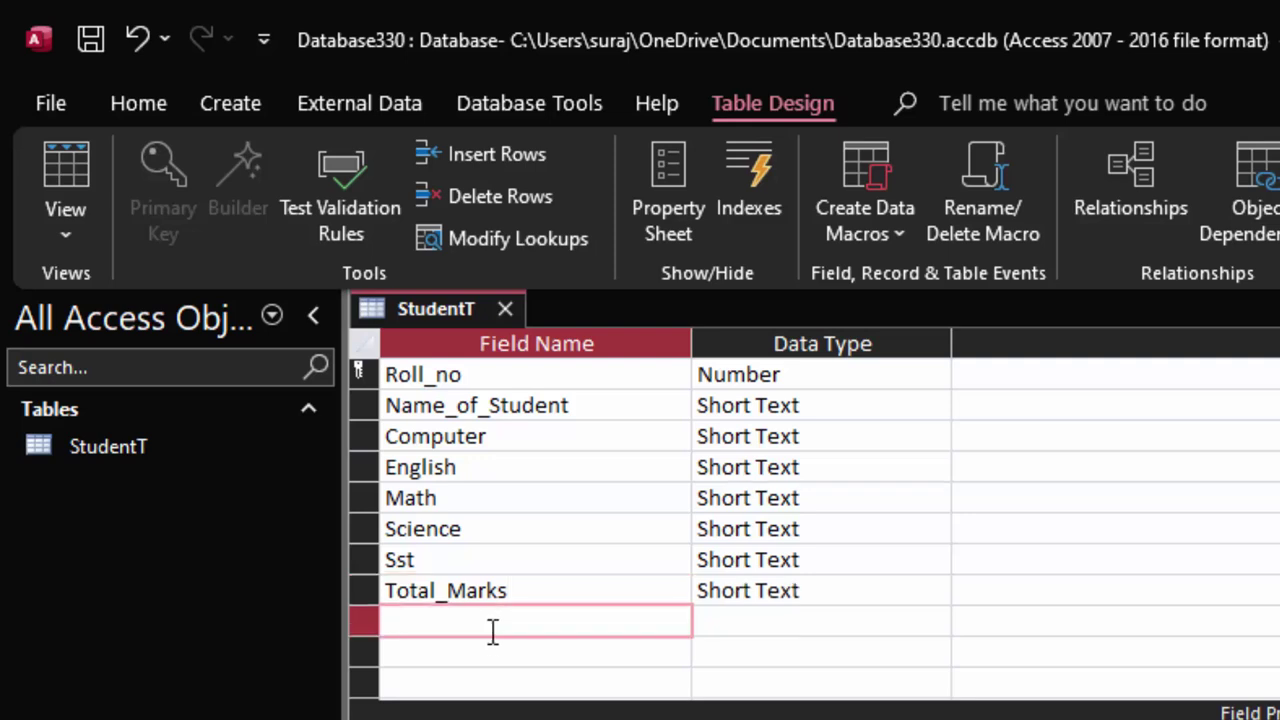
text(Average)
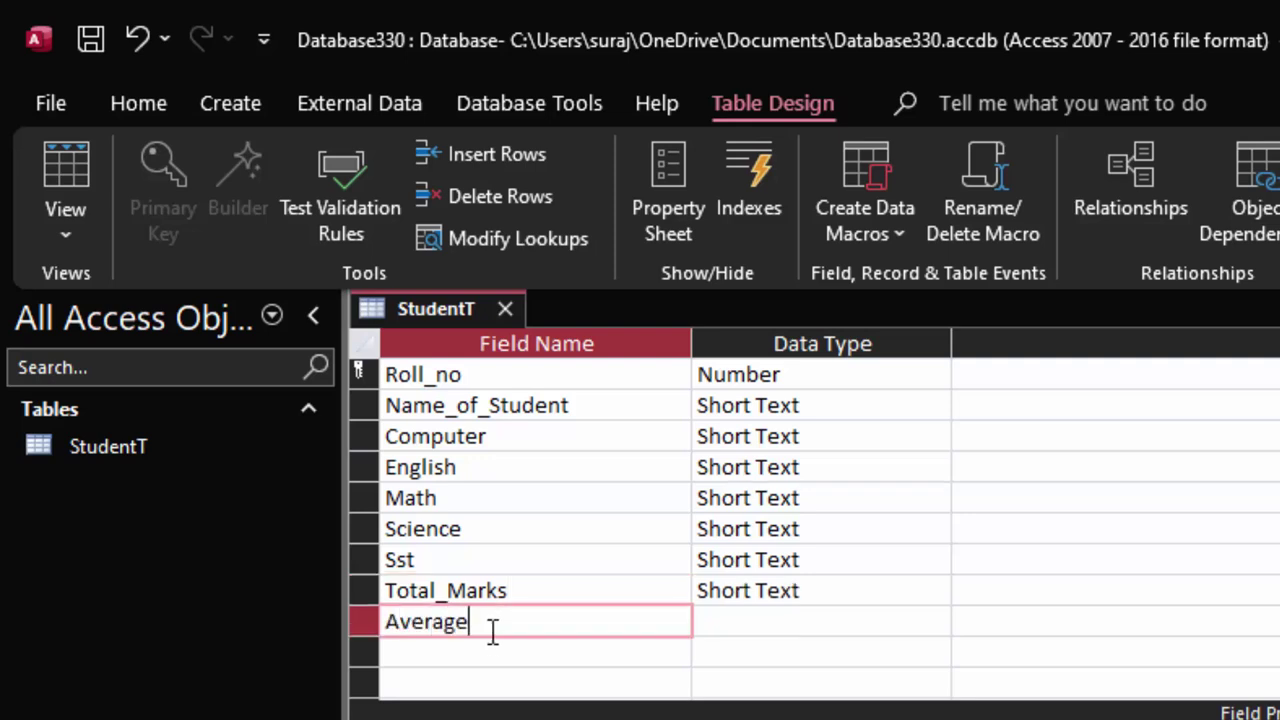
Change the Computer and English data types to Number
click(735, 620)
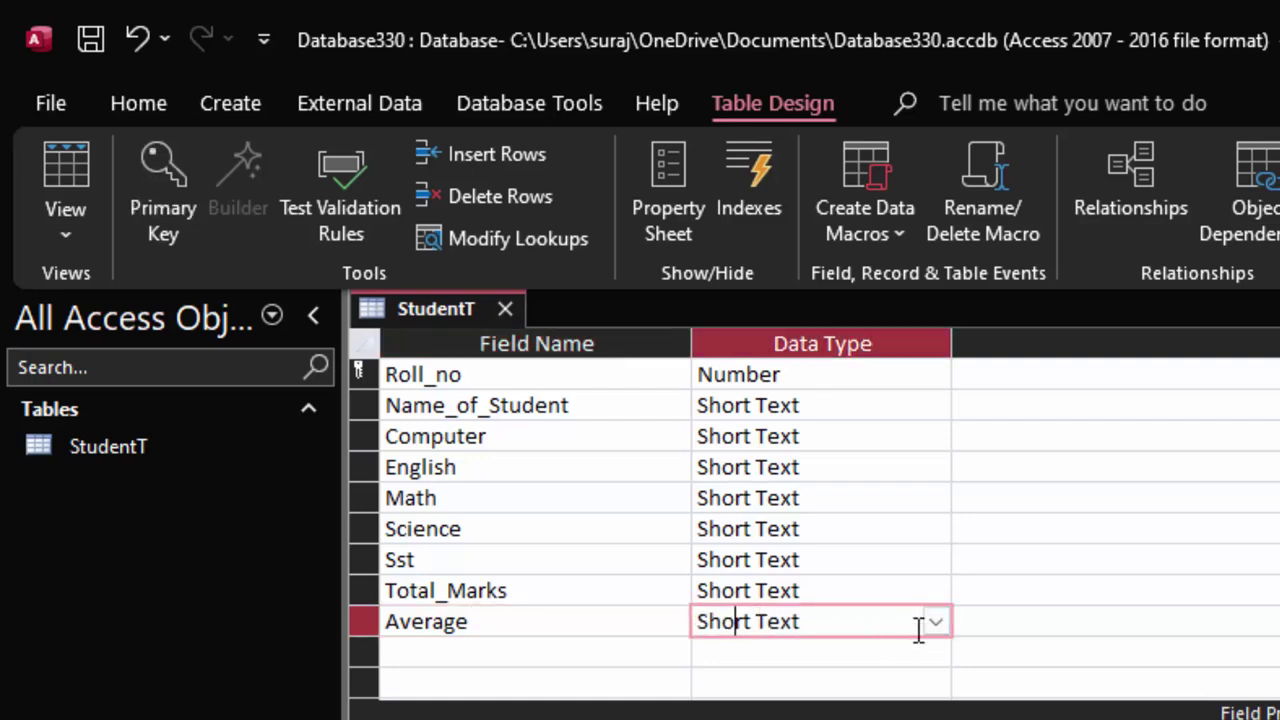
click(817, 436)
click(935, 437)
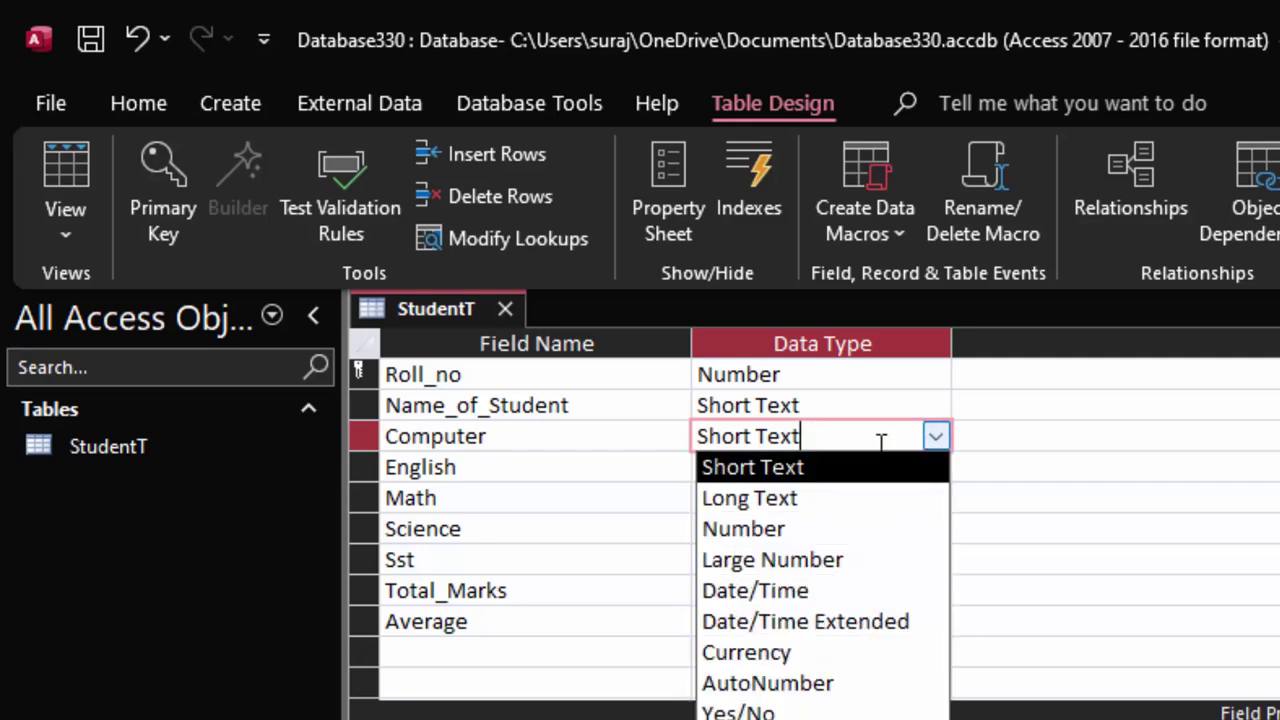
click(835, 528)
click(834, 468)
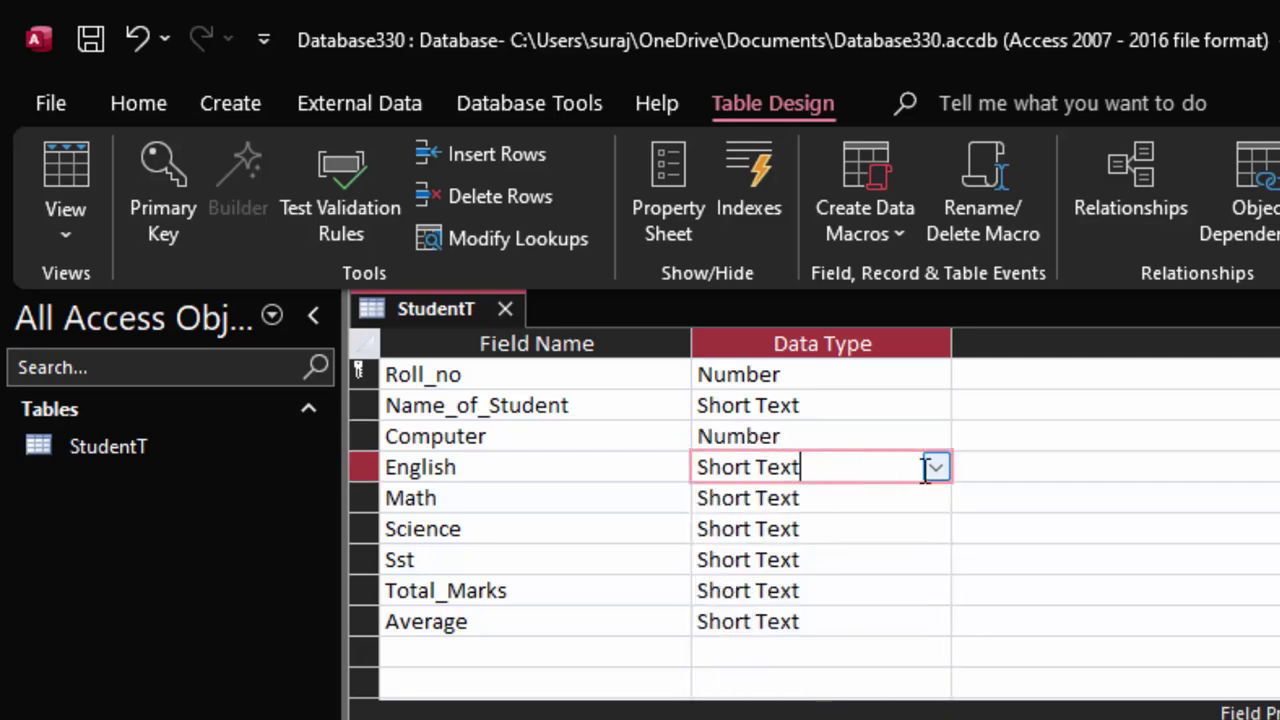
click(935, 467)
click(845, 559)
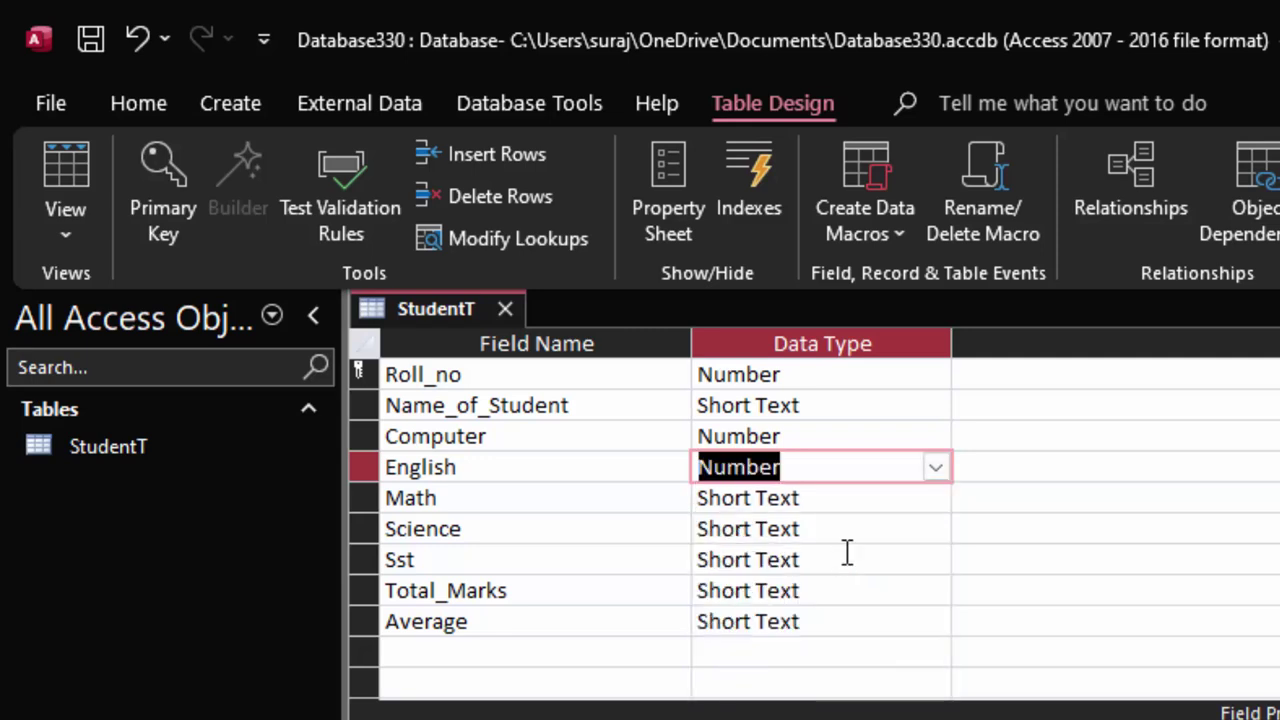
Change the Math, Science and Sst data types to Number
click(879, 500)
click(935, 498)
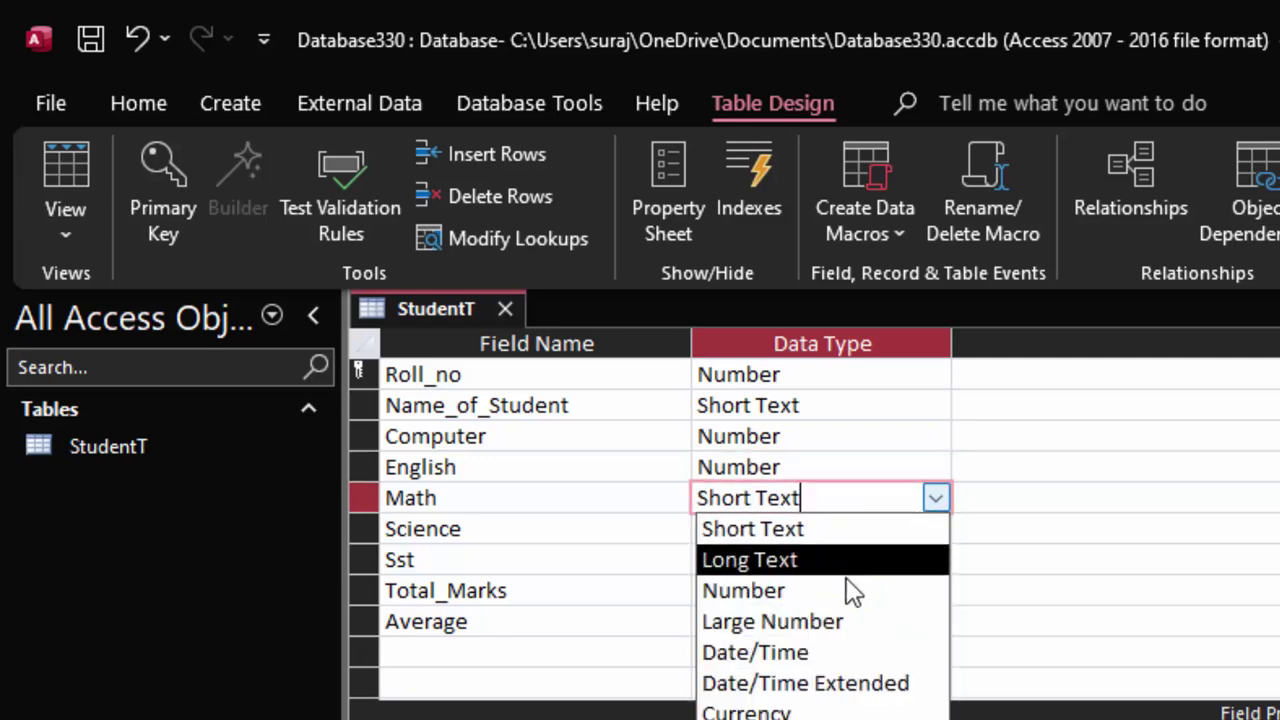
key(Escape)
click(912, 538)
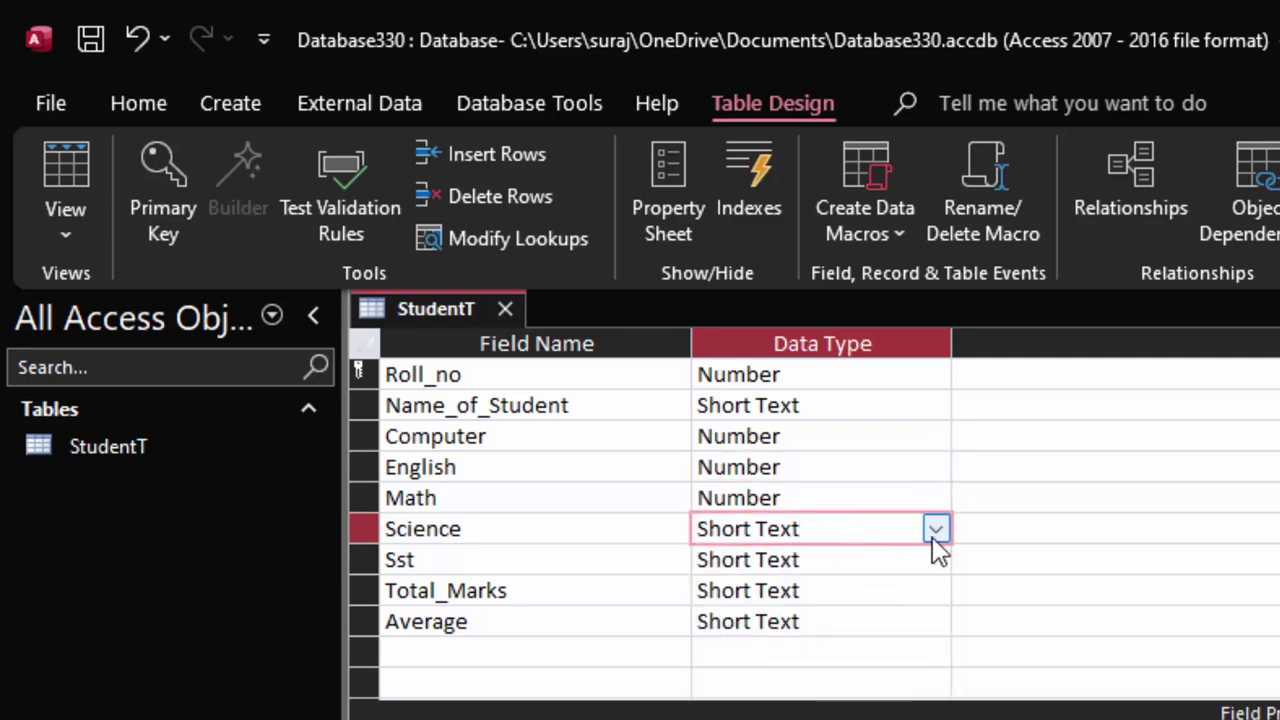
click(935, 530)
click(797, 621)
click(823, 555)
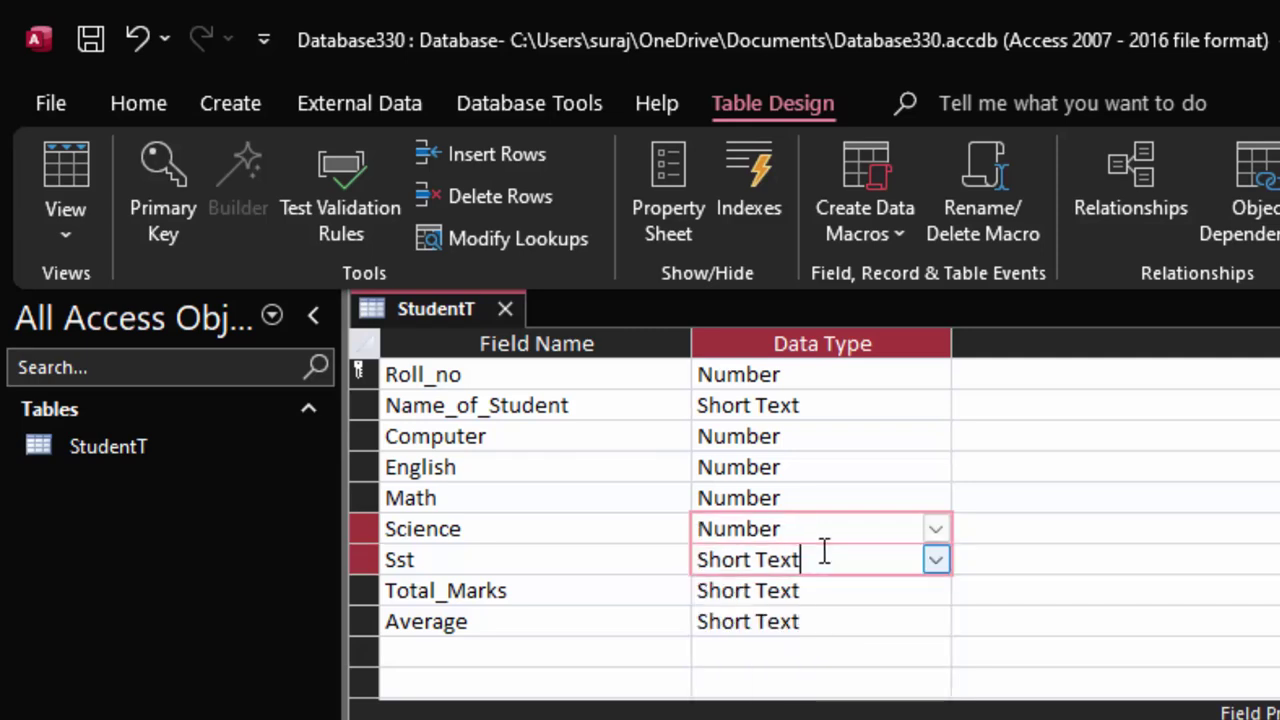
click(935, 560)
click(797, 652)
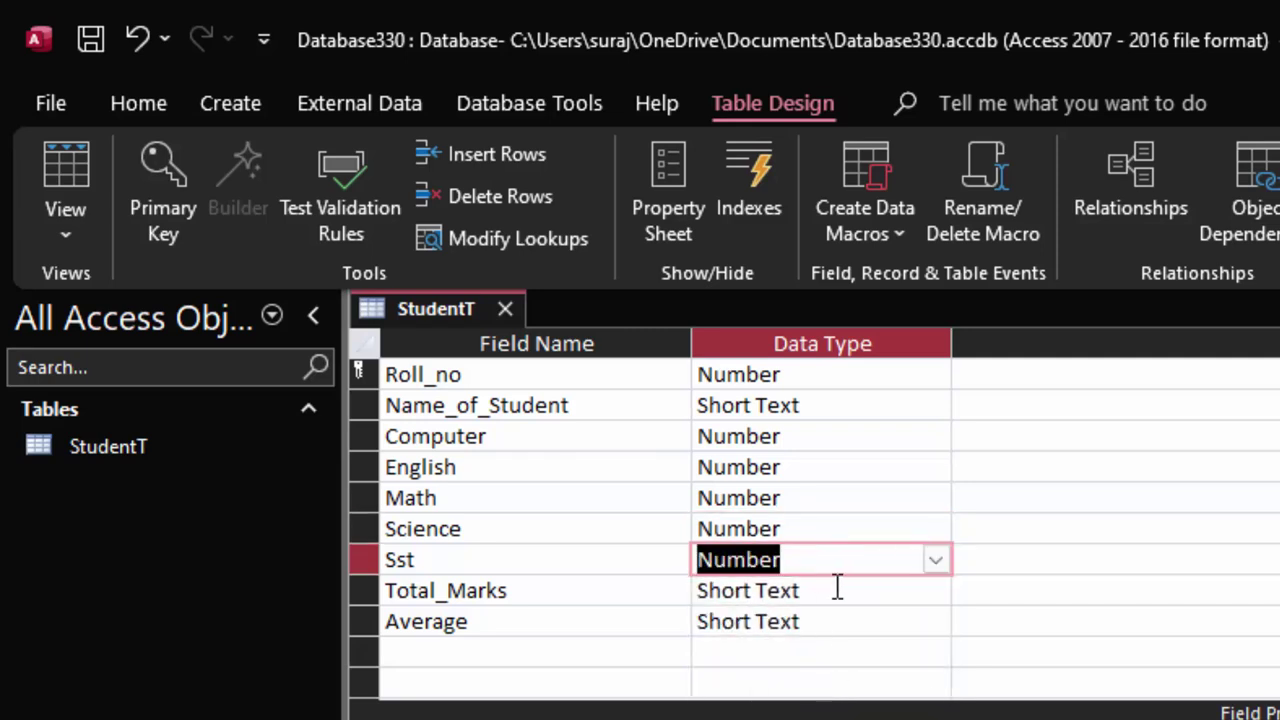
click(834, 591)
click(935, 592)
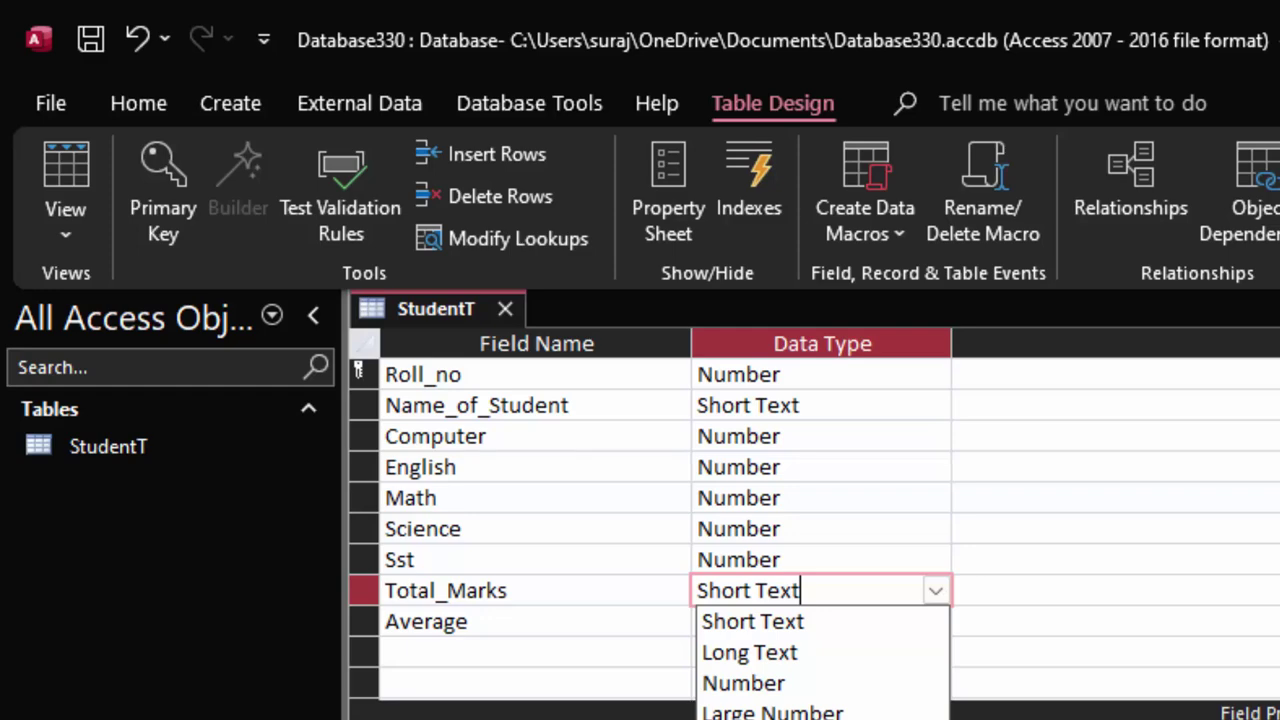
Make Total_Marks Calculated with expression [Computer]+[English]+[Math]+[Science]+[Sst]
text(Ca)
key(Return)
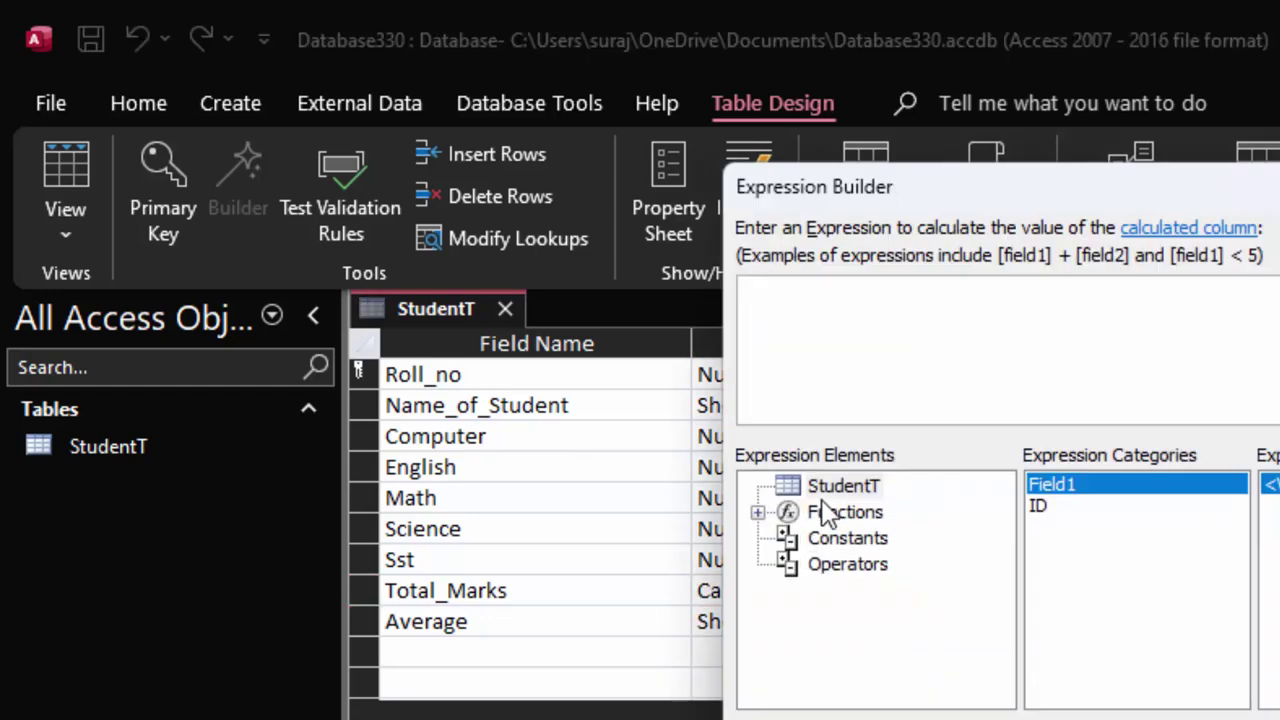
mouse_move(960, 197)
mouse_down()
mouse_move(1175, 228)
mouse_move(1164, 216)
mouse_up()
text([C)
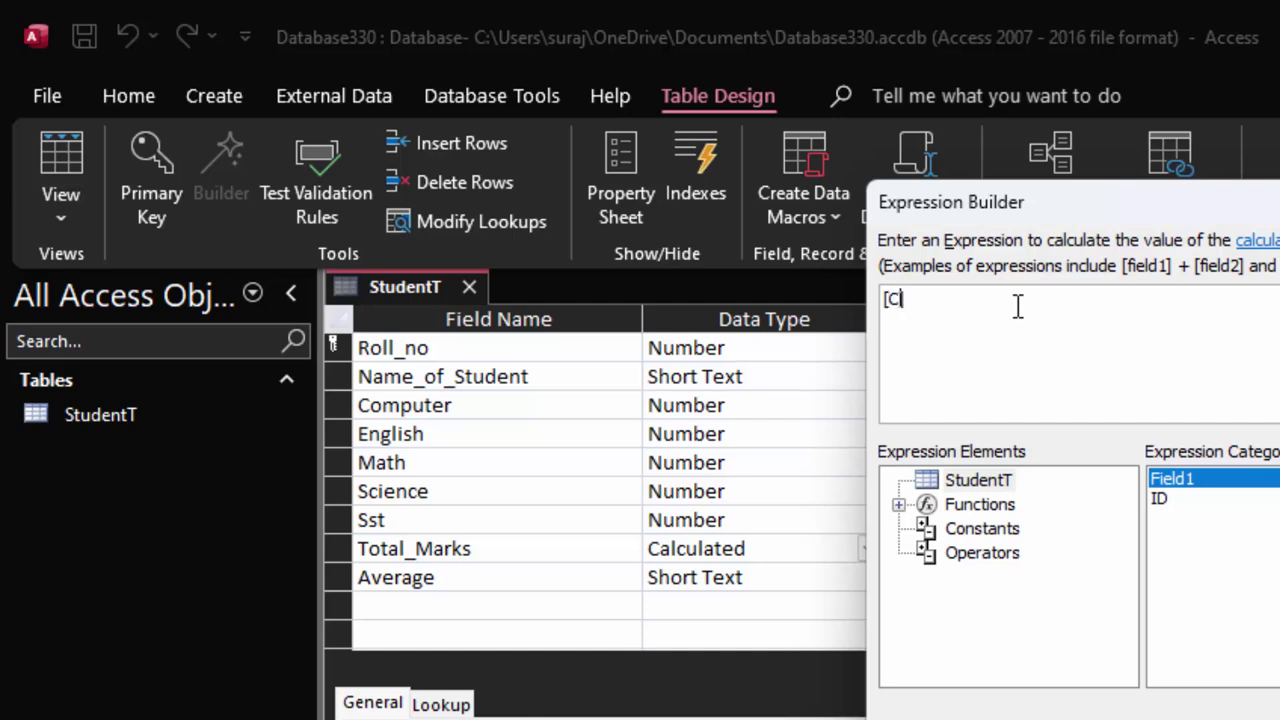
text(omput])
key(BackSpace)
key(BackSpace)
text(er])
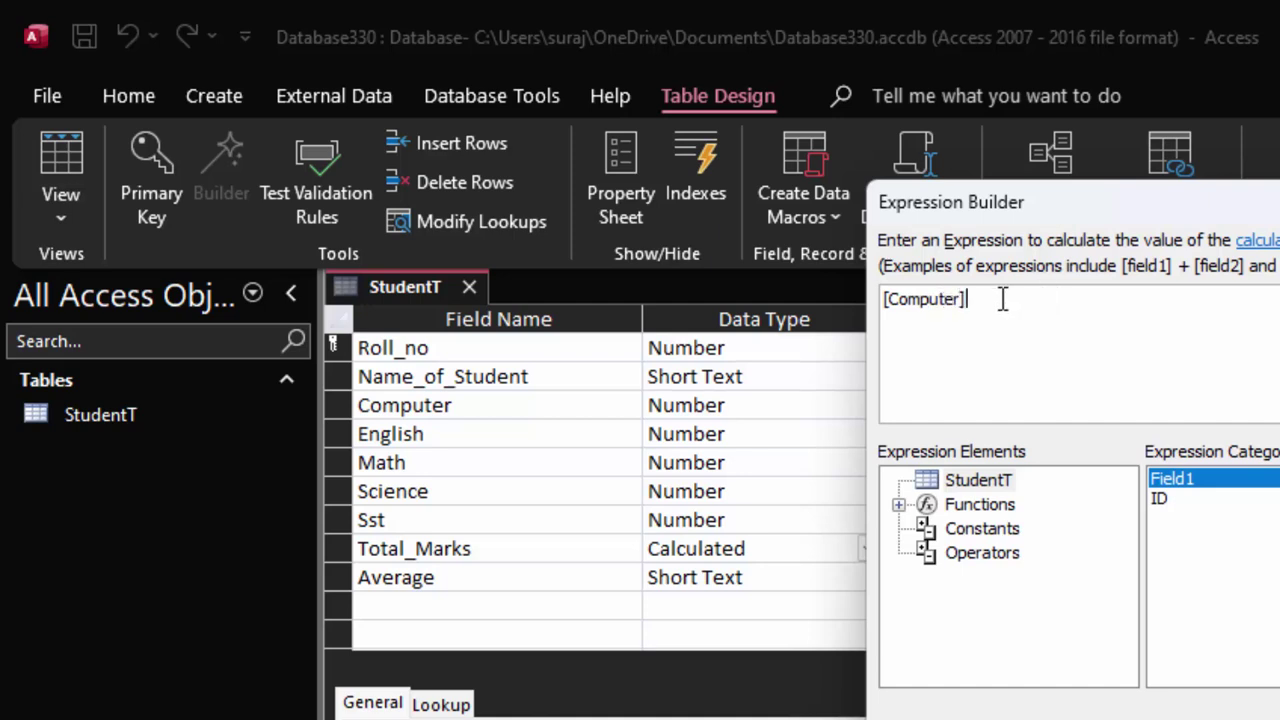
text( +)
text(Ma)
text(t)
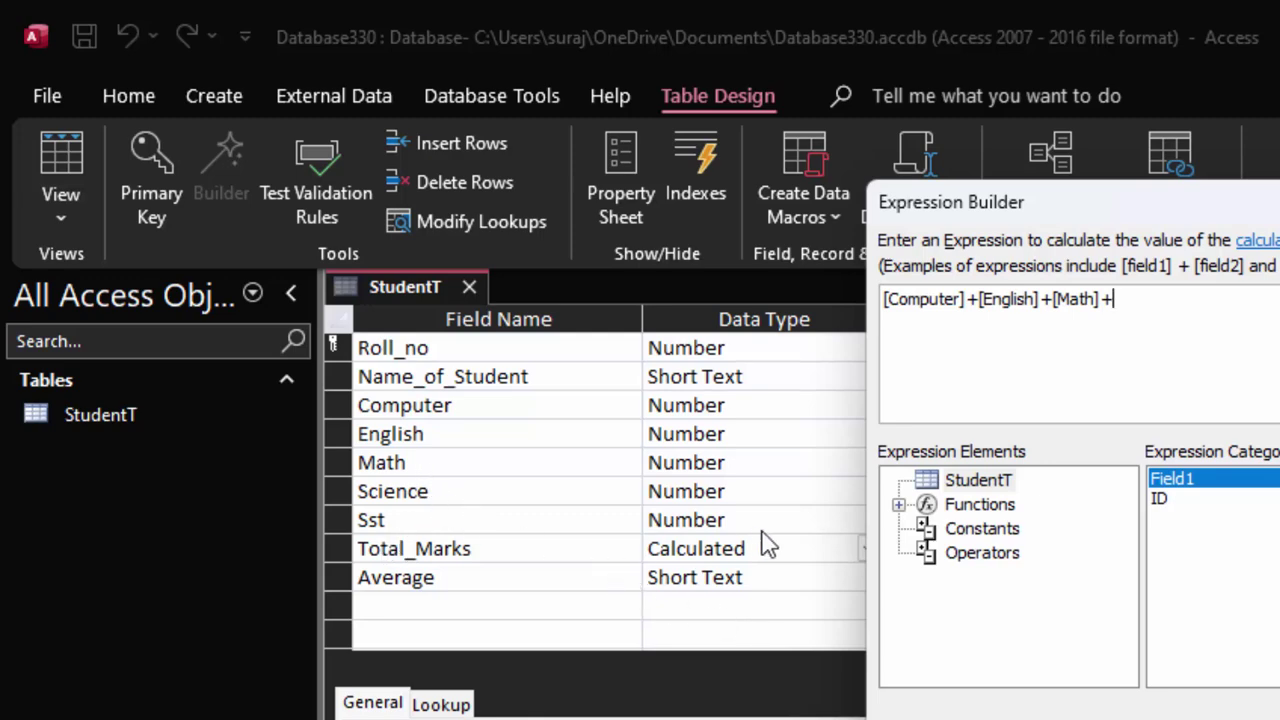
text(Science])
text(+)
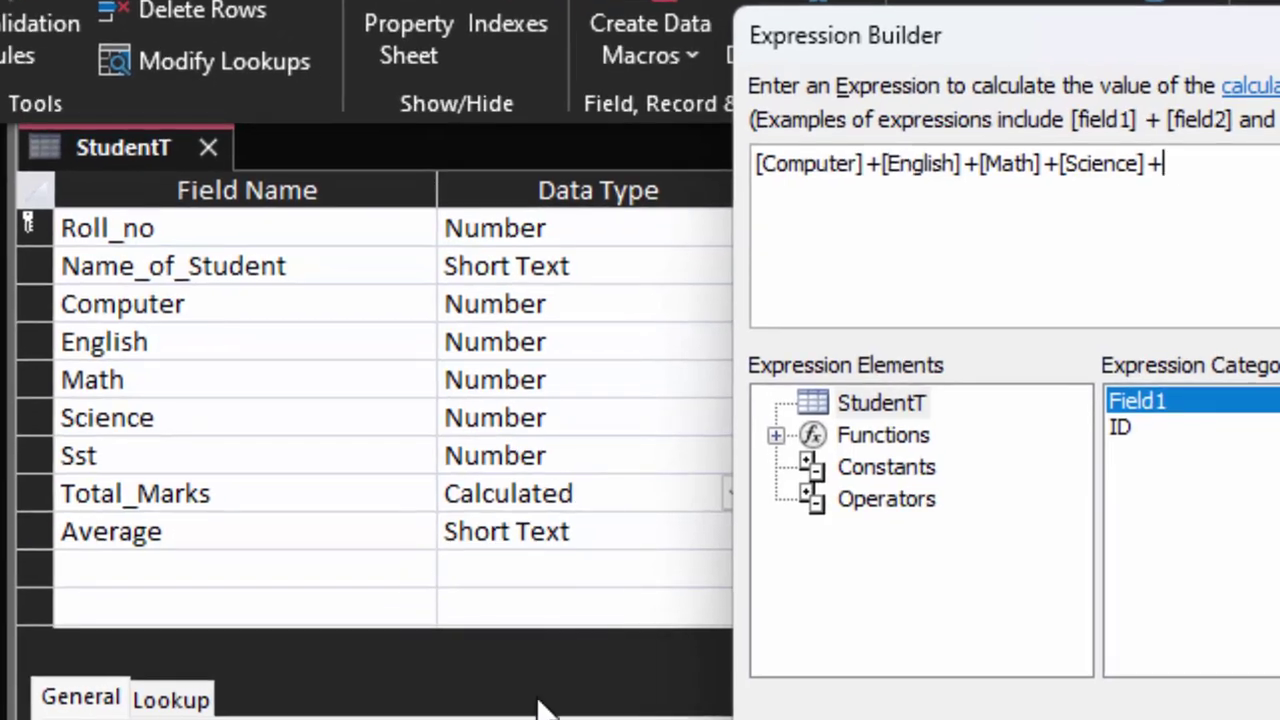
text([S)
text(s)
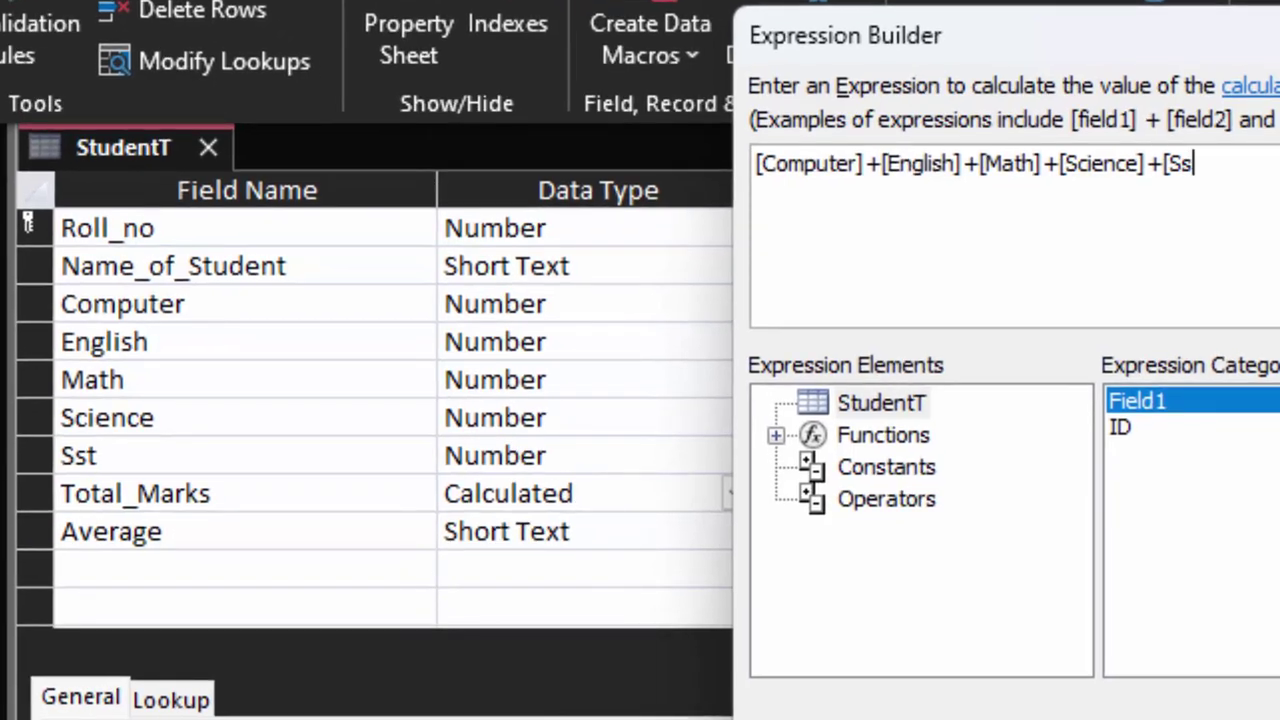
text(t])
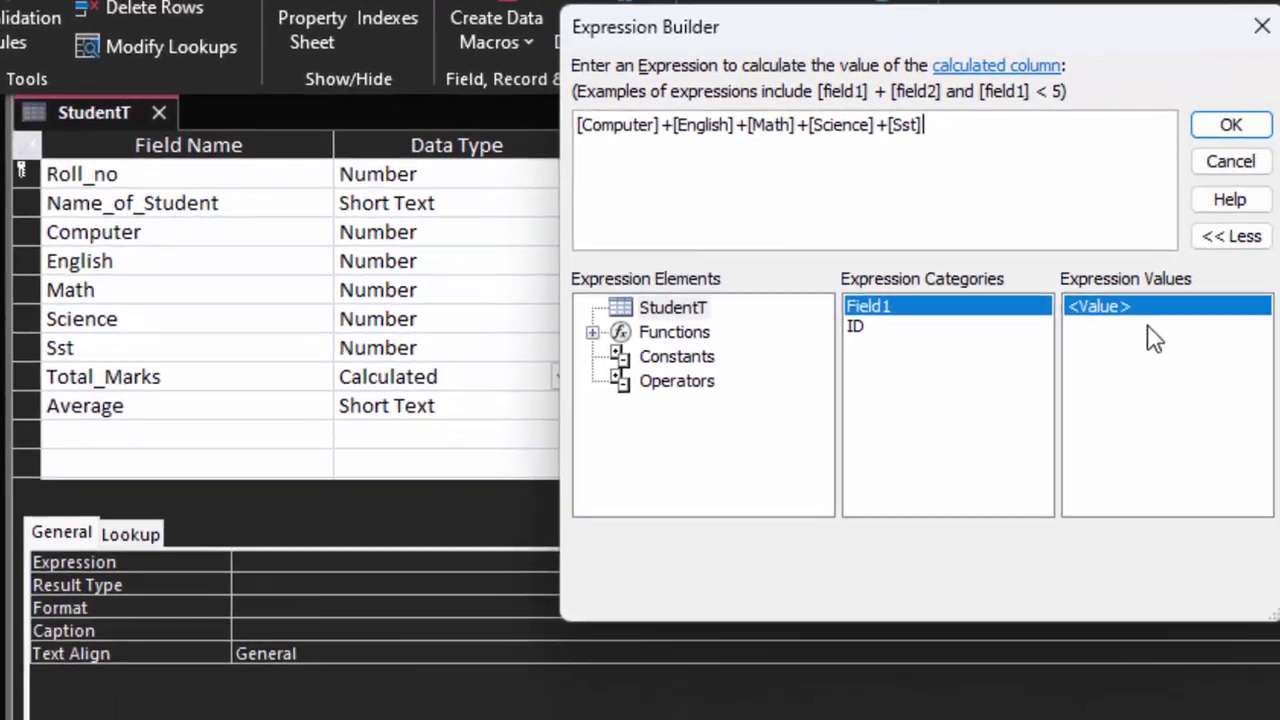
click(1230, 124)
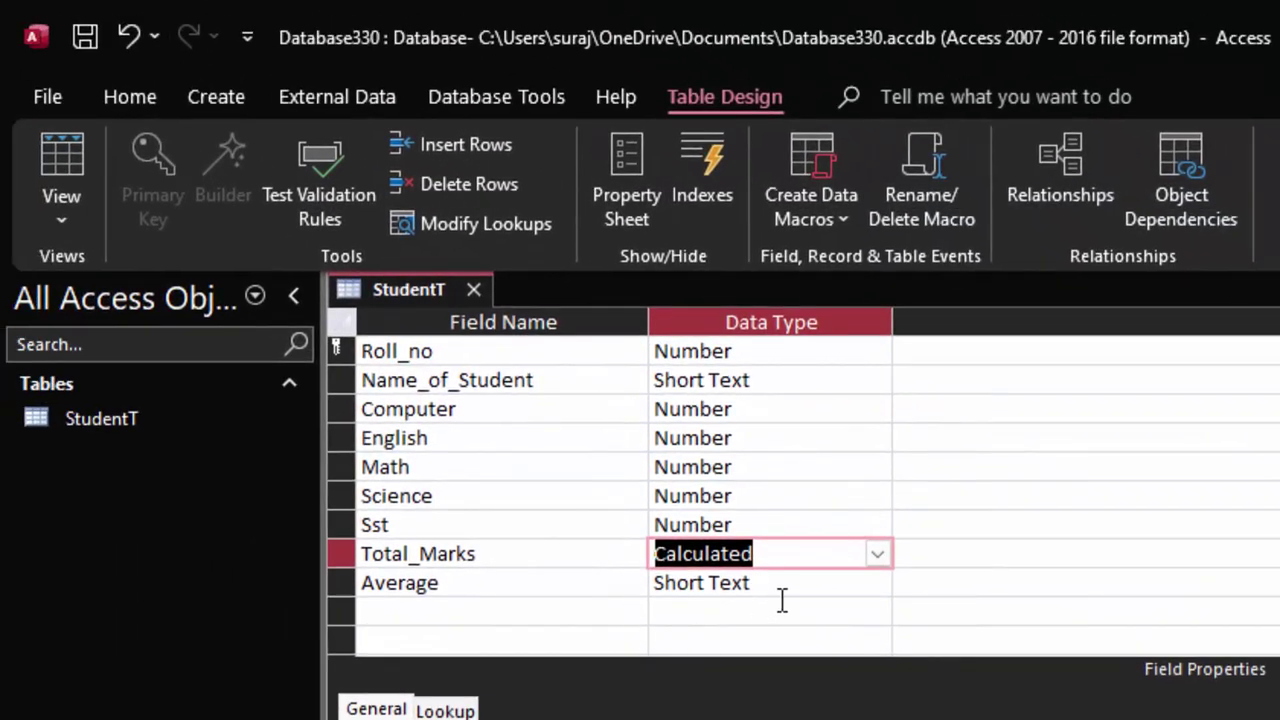
Set Average's data type to Calculated with the expression [Total]/5
click(782, 603)
click(834, 584)
click(878, 584)
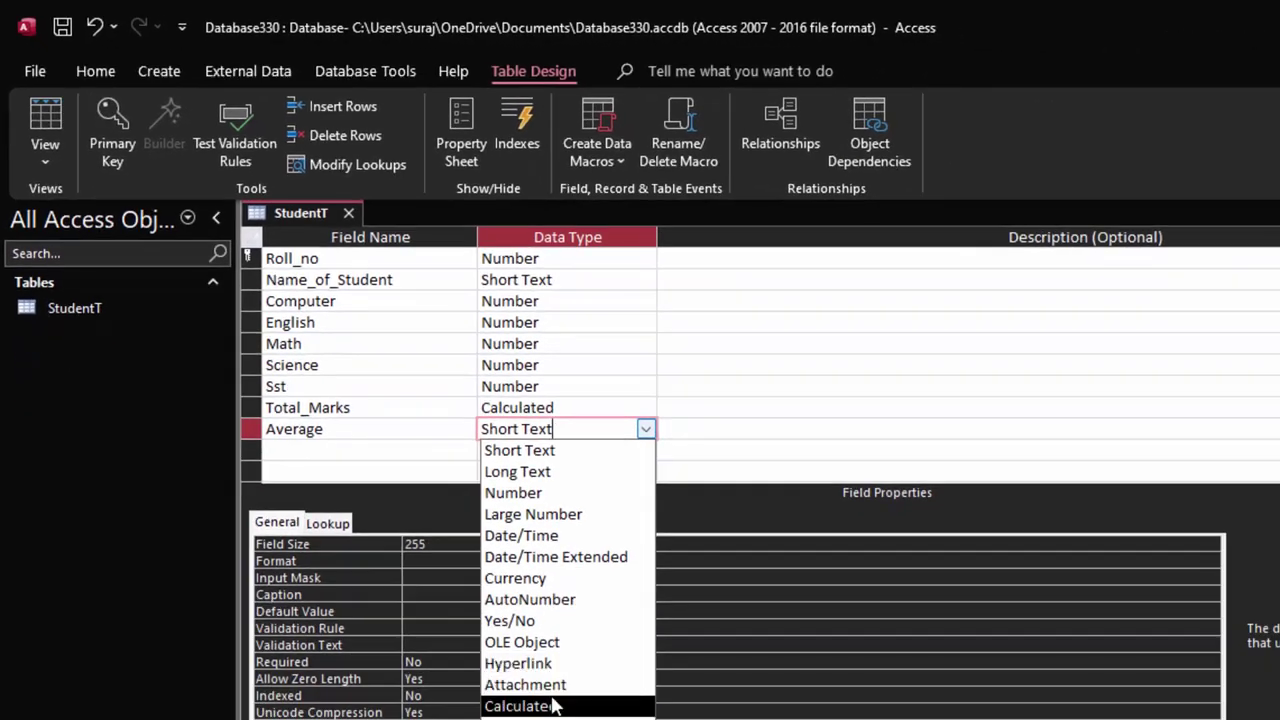
click(556, 707)
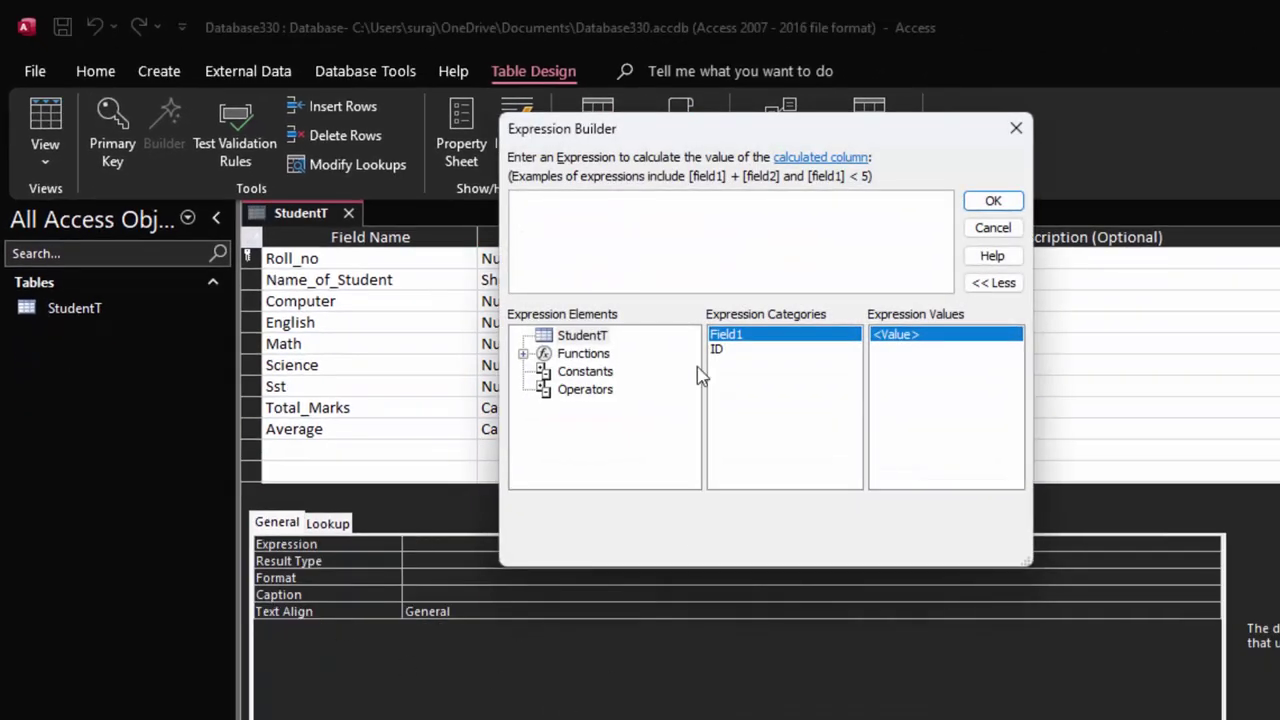
drag(665, 143, 826, 214)
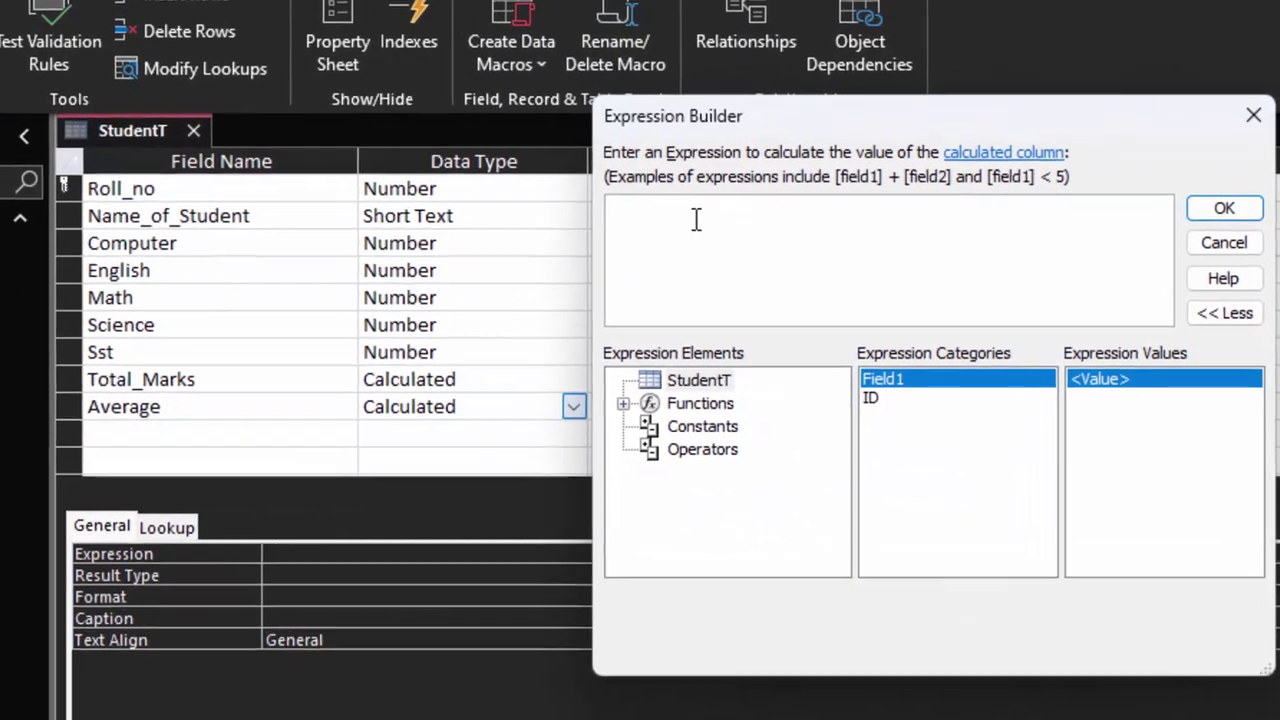
text([T)
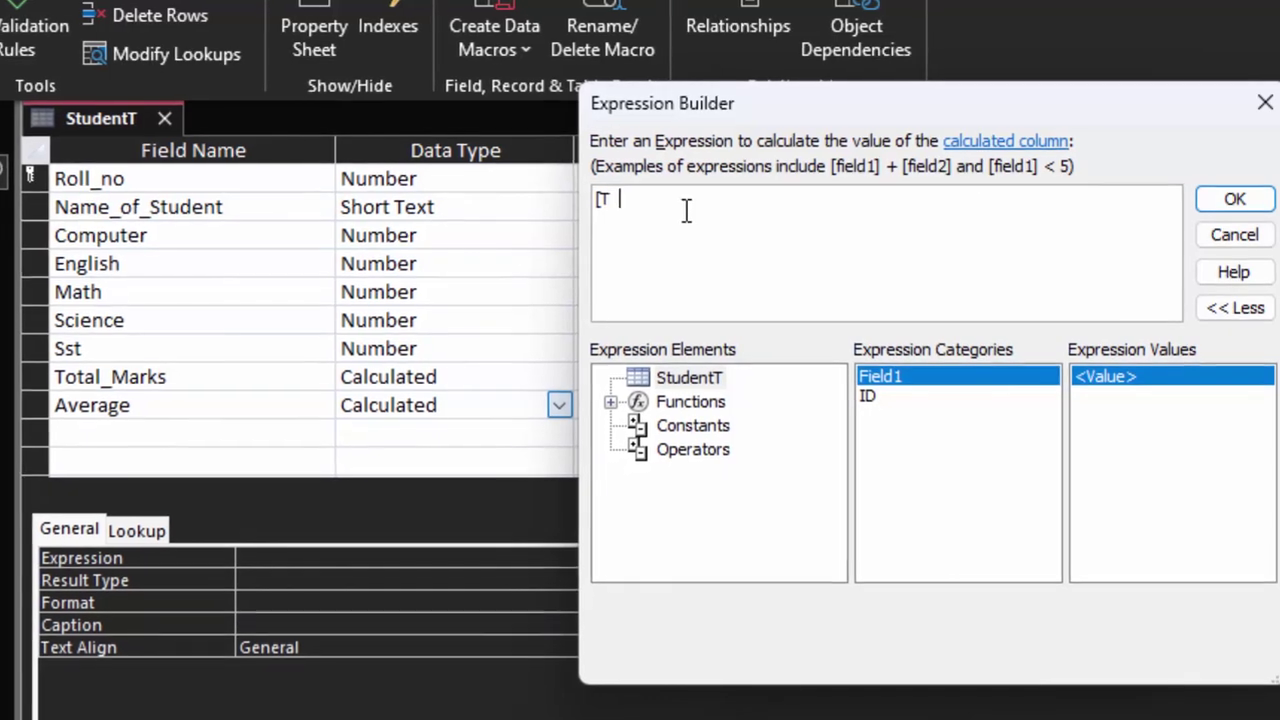
text(otal]/5)
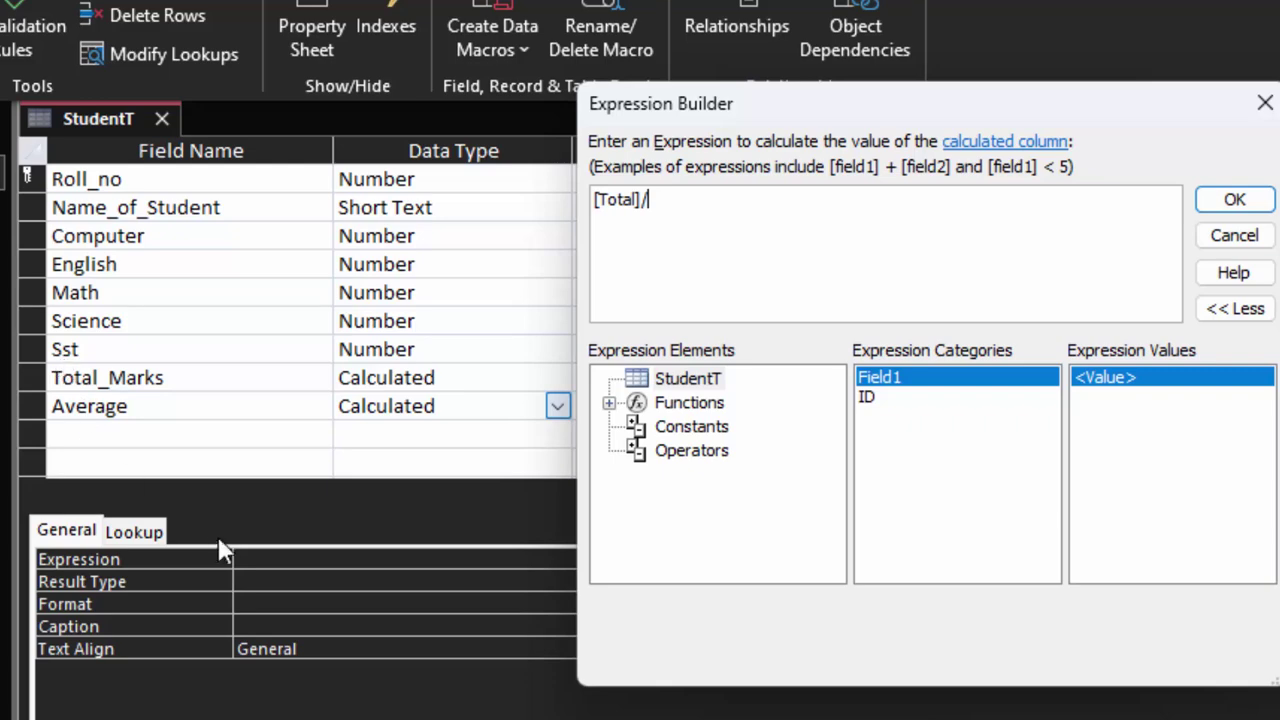
click(1207, 205)
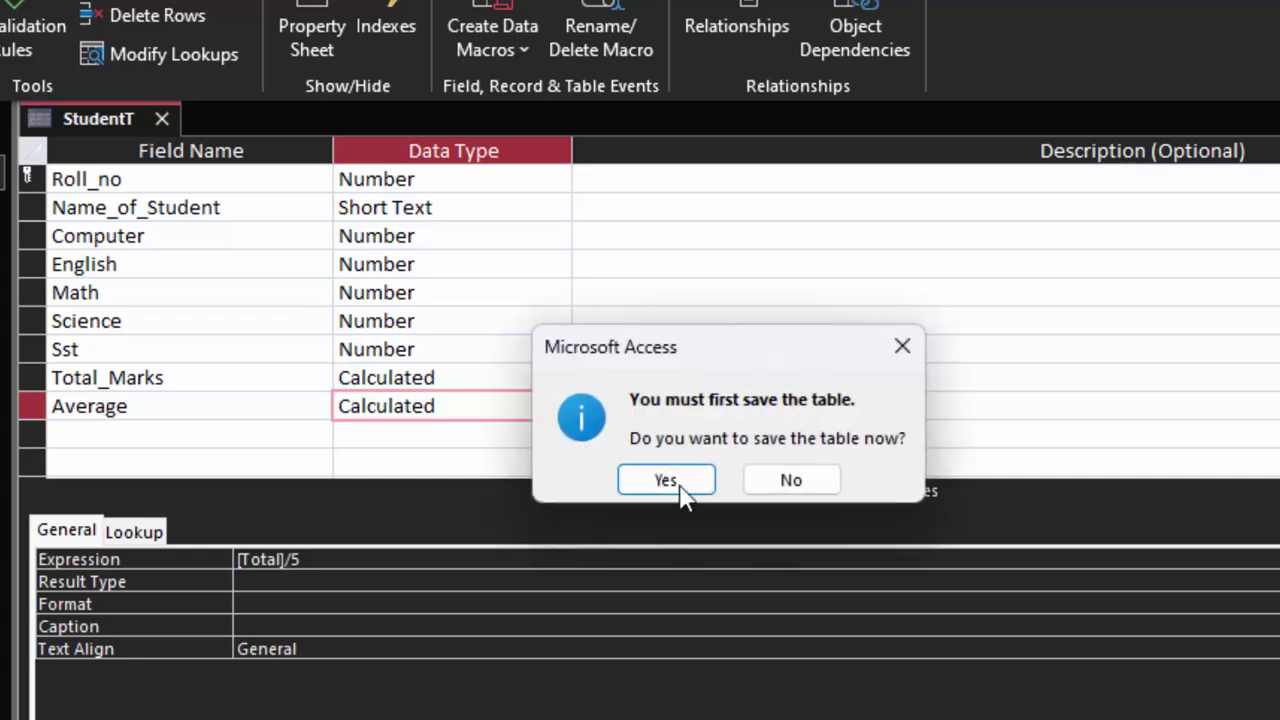
Try saving StudentT and dismiss the "Could not find field 'Total'" errors
click(663, 479)
click(664, 467)
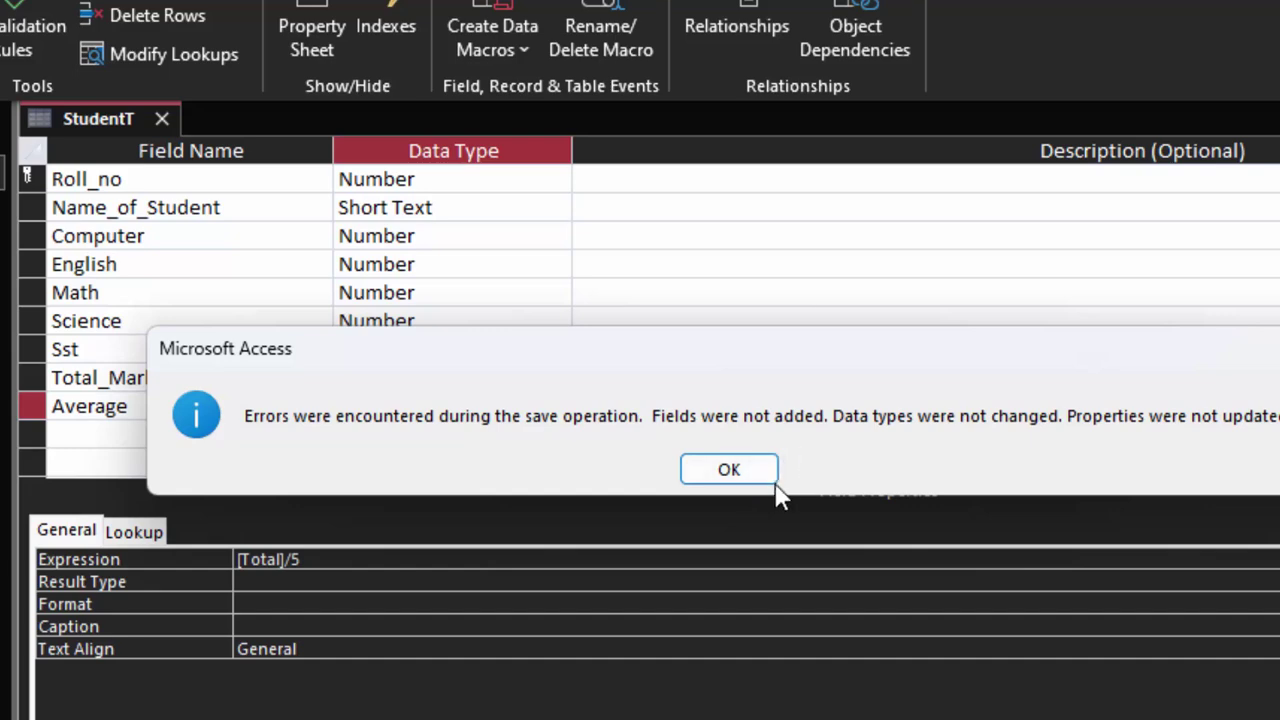
click(755, 471)
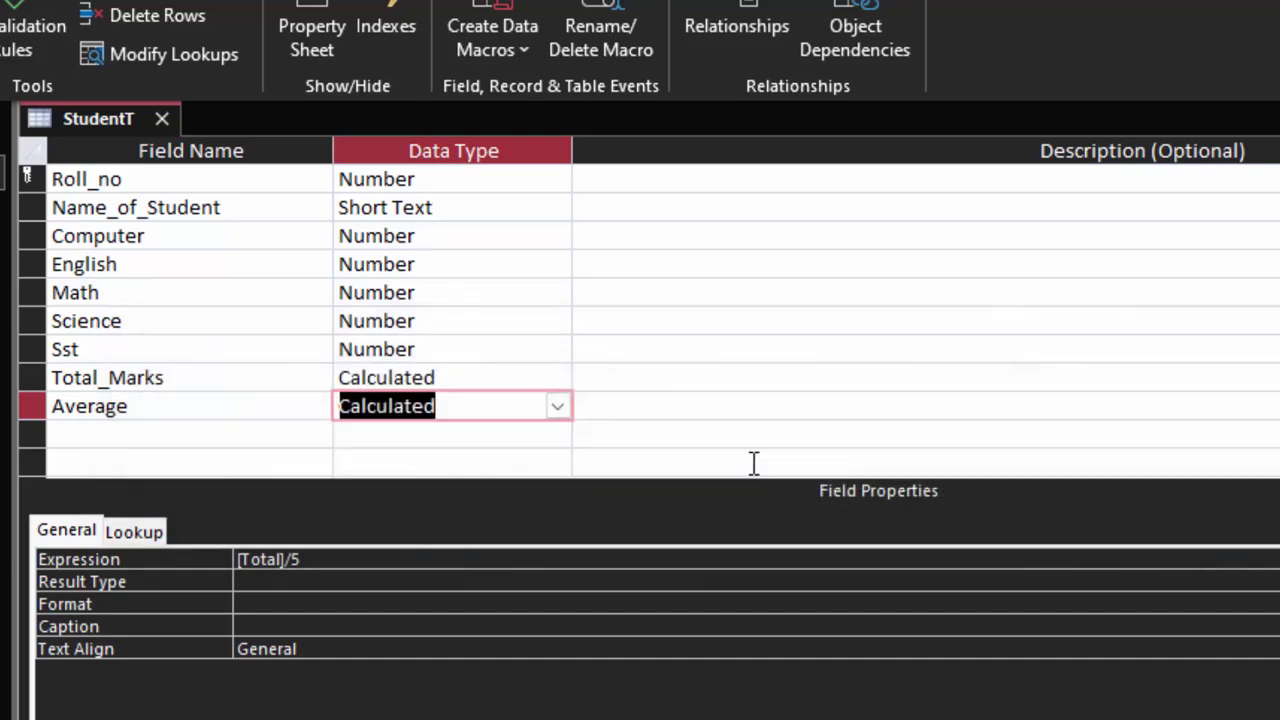
Cut and paste back the Average field row, then select it
right_click(24, 400)
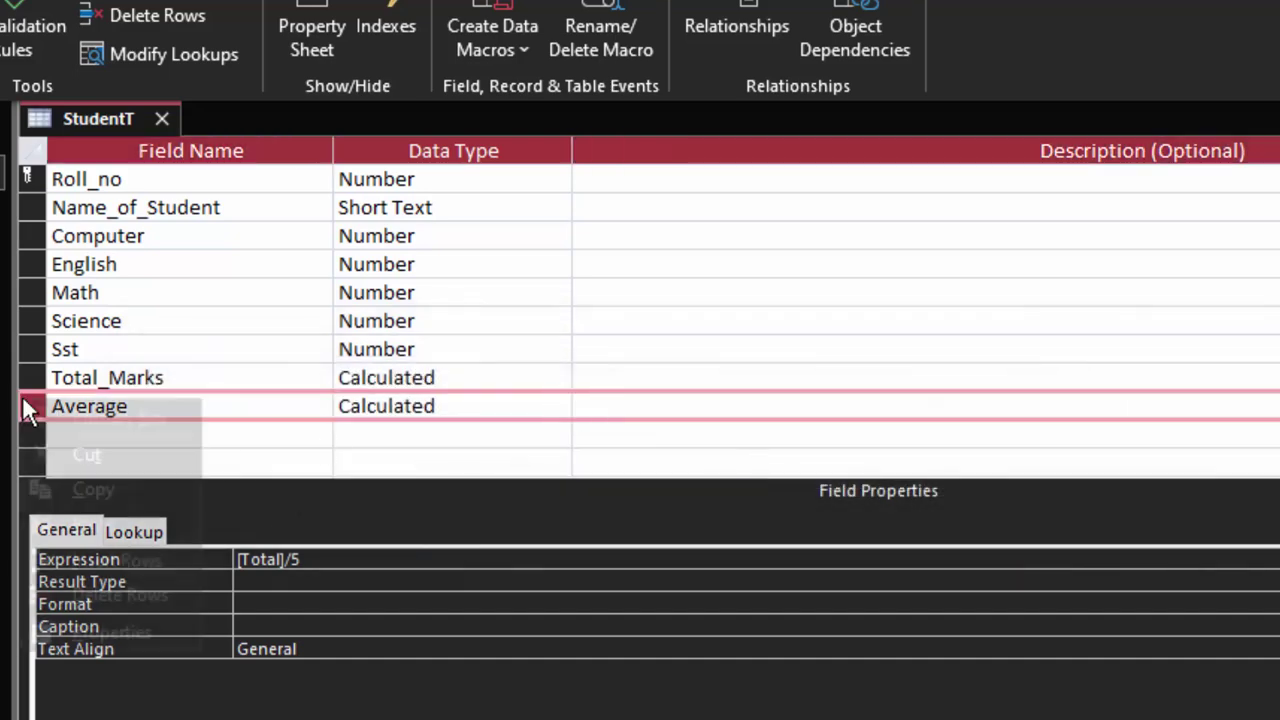
click(61, 450)
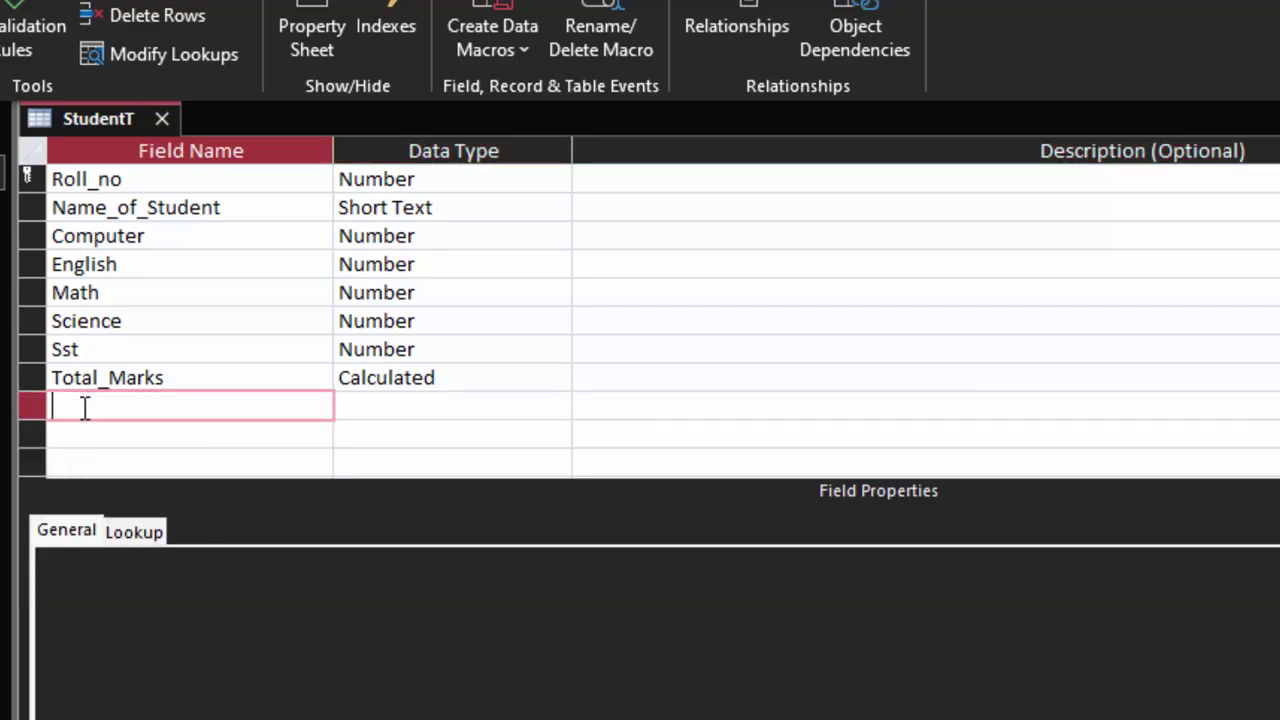
text(Average)
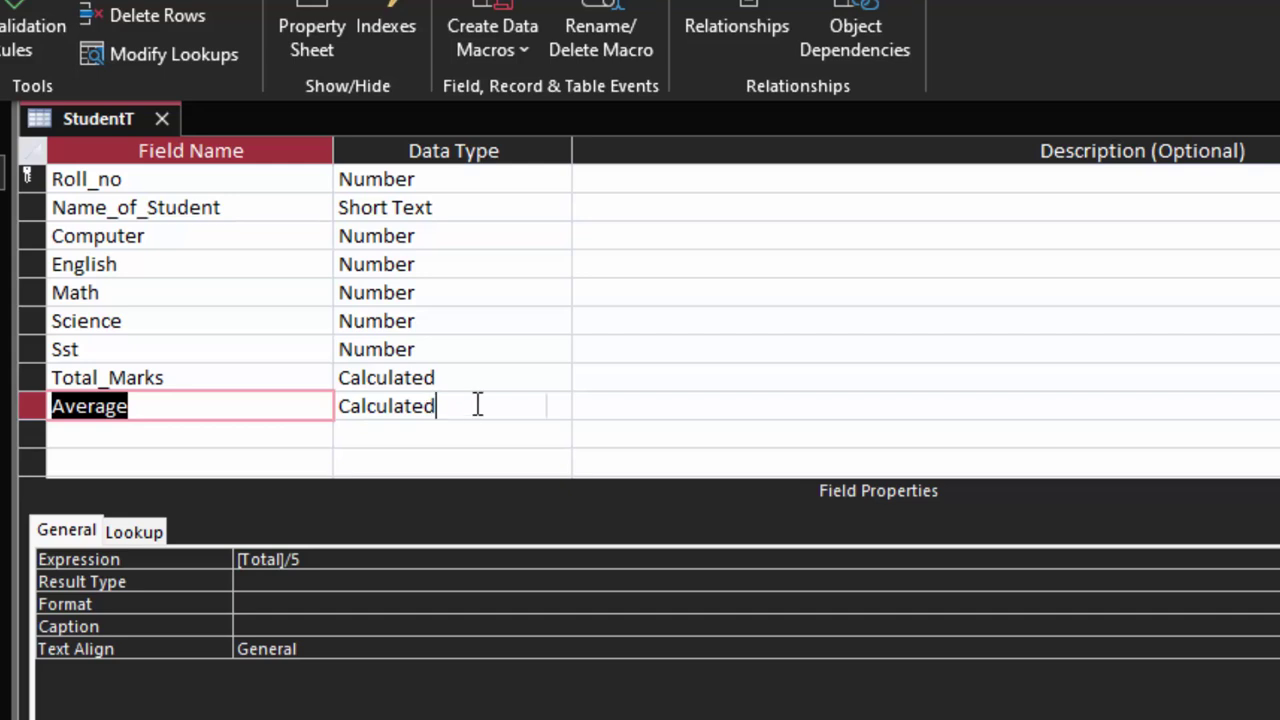
click(477, 405)
Correct Average's expression to [Total_Marks]/5 via Zoom, then save and show StudentT's datasheet
right_click(372, 567)
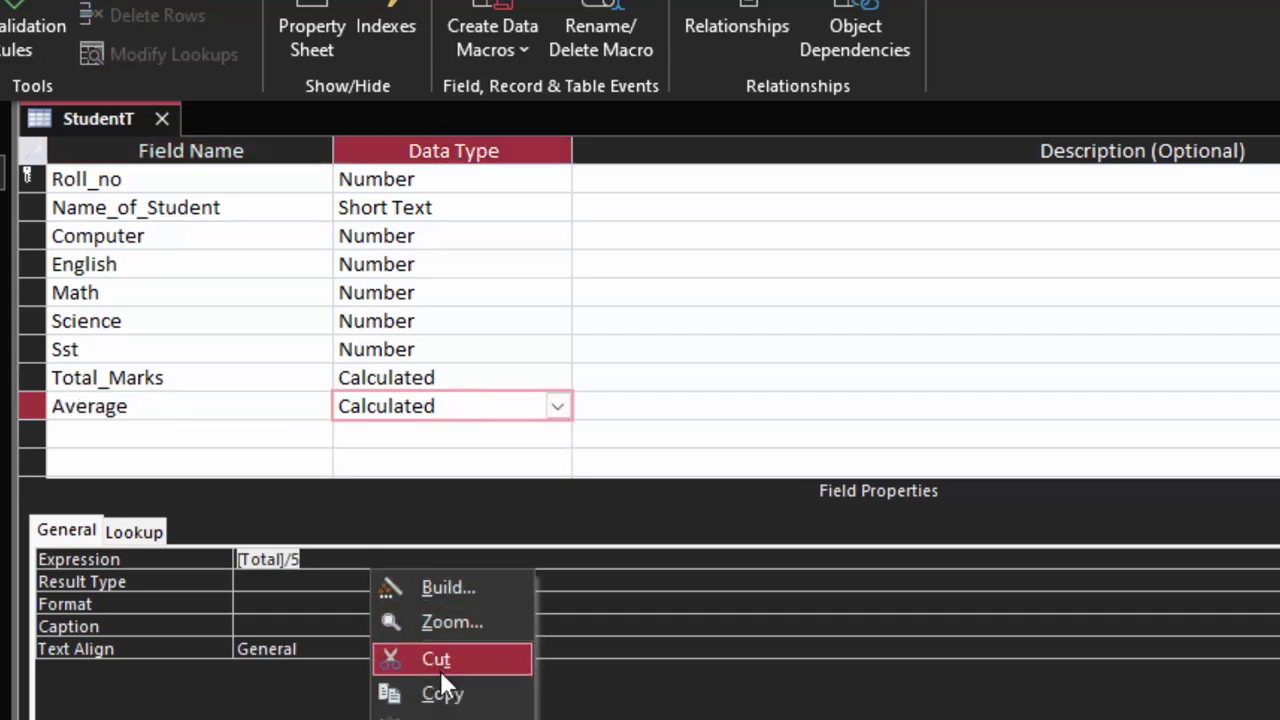
click(456, 634)
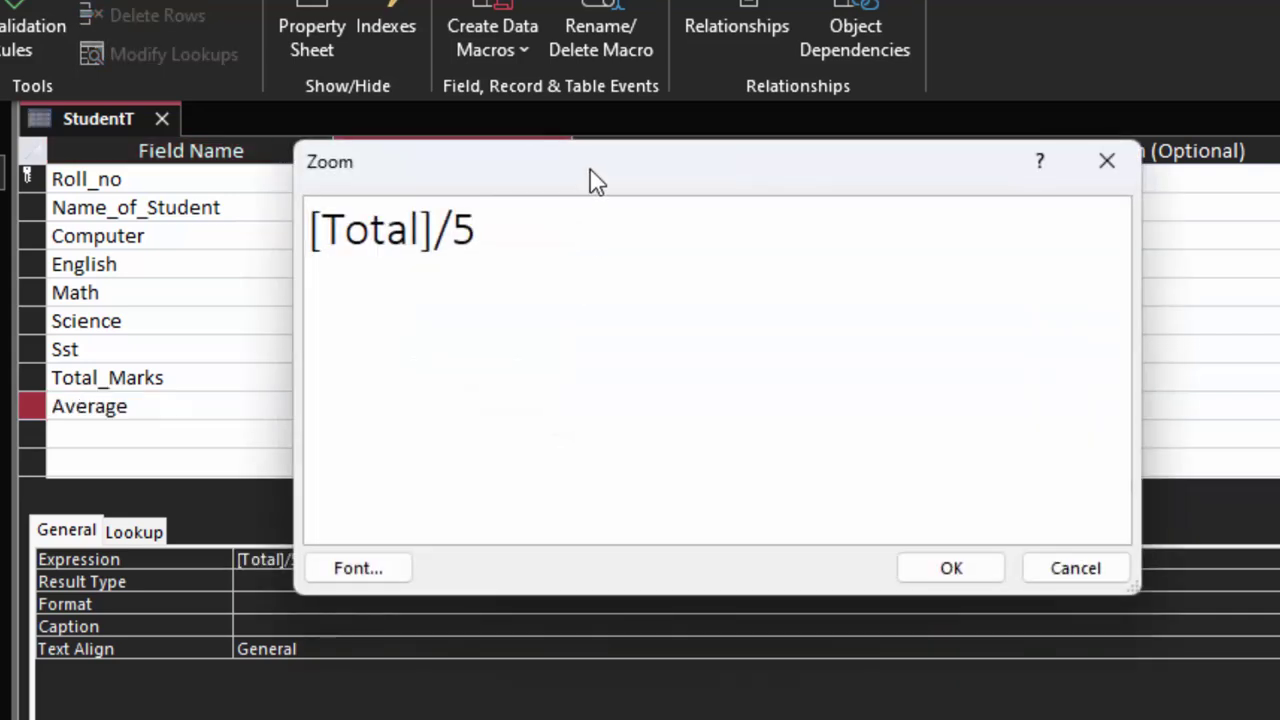
drag(589, 180, 800, 177)
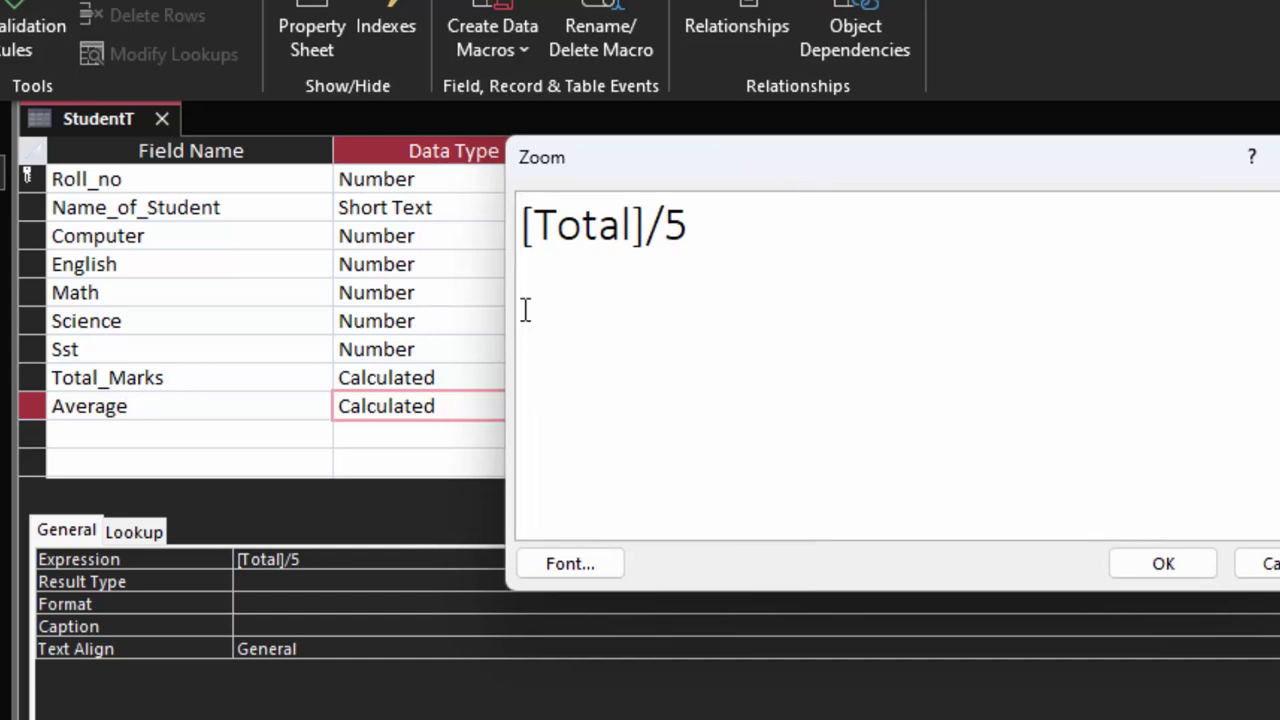
click(634, 228)
text(_Mar)
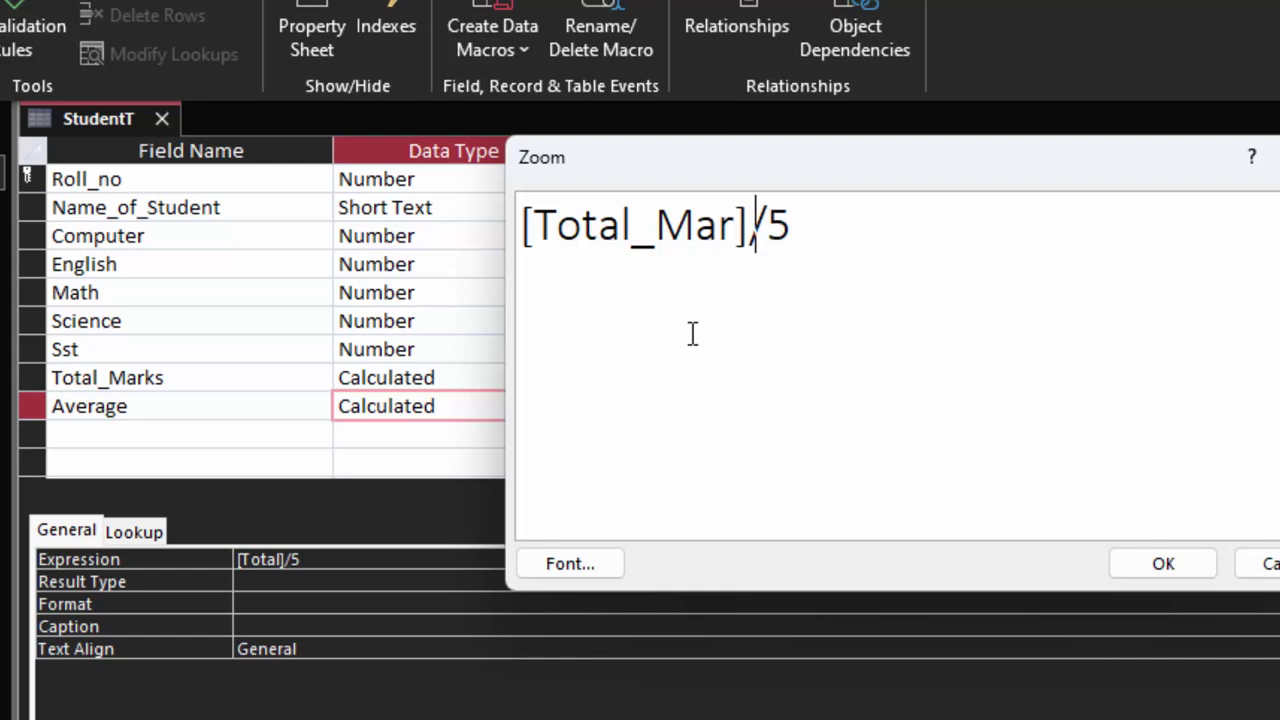
text(ks)
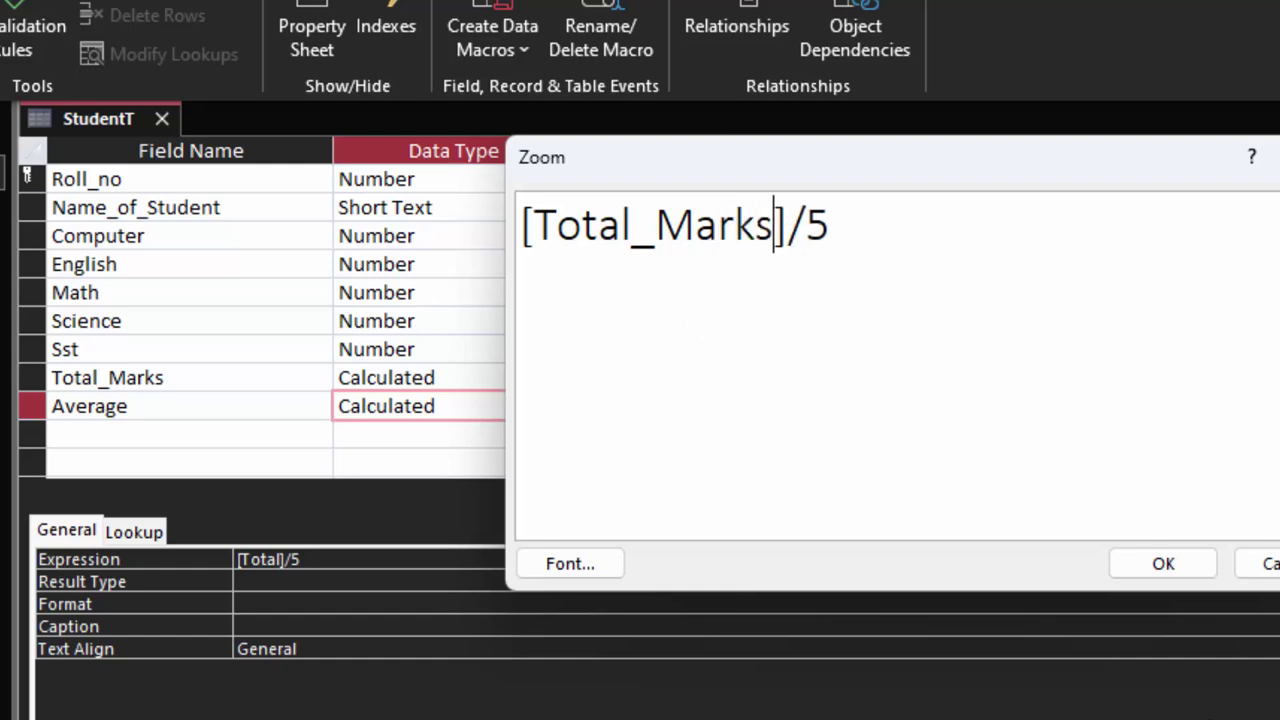
click(1185, 564)
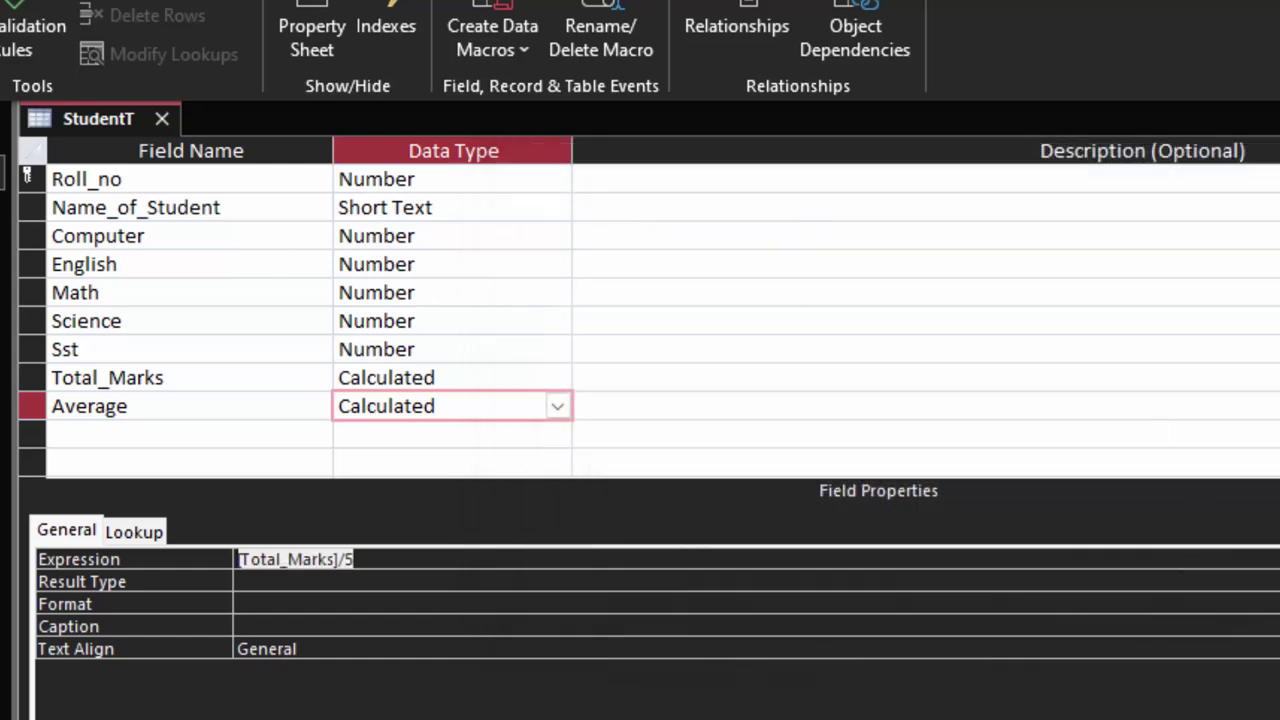
click(666, 480)
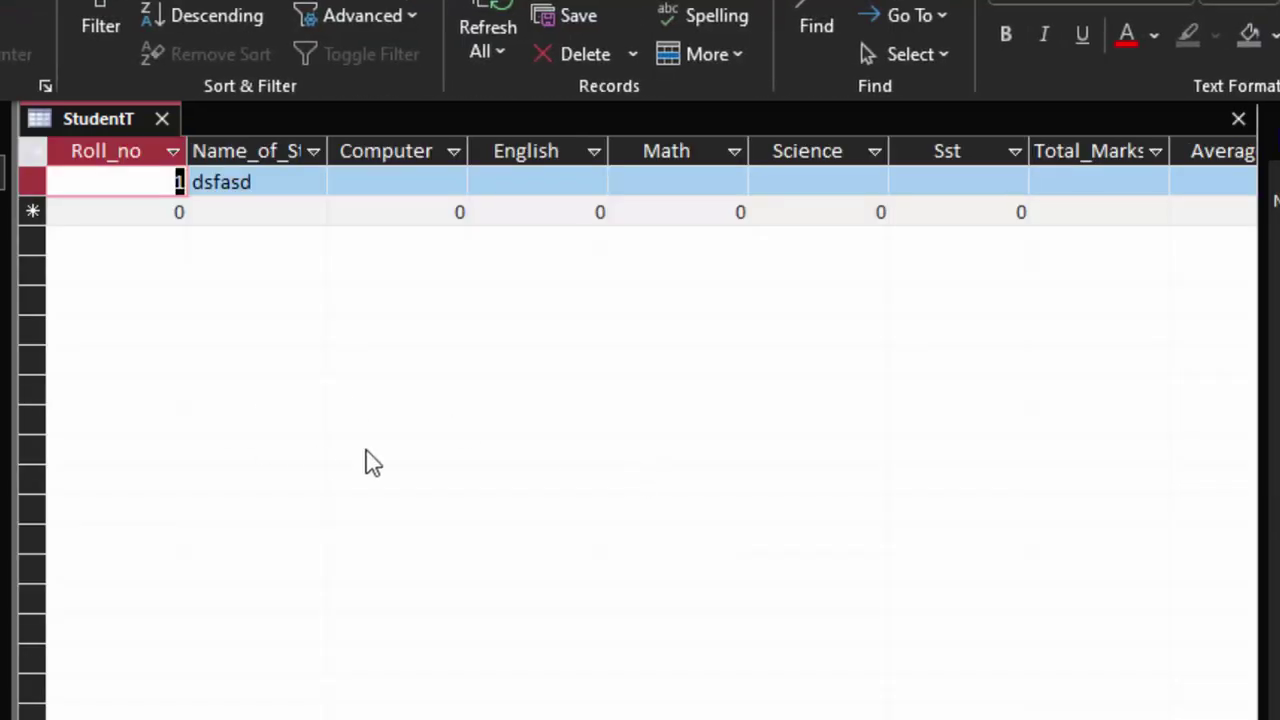
Autofit the Name_of_Student column and delete the placeholder 'dsfasd'
click(333, 148)
double_click(333, 148)
drag(300, 181, 190, 181)
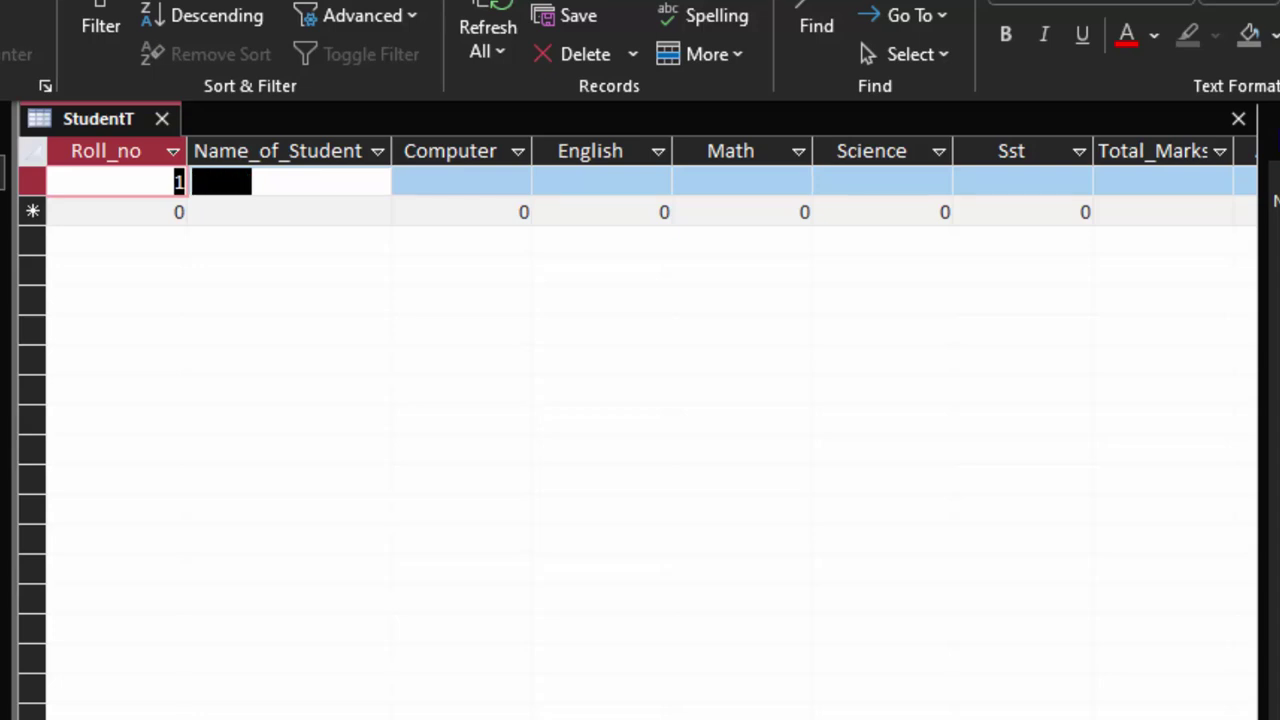
key(Tab)
key(Delete)
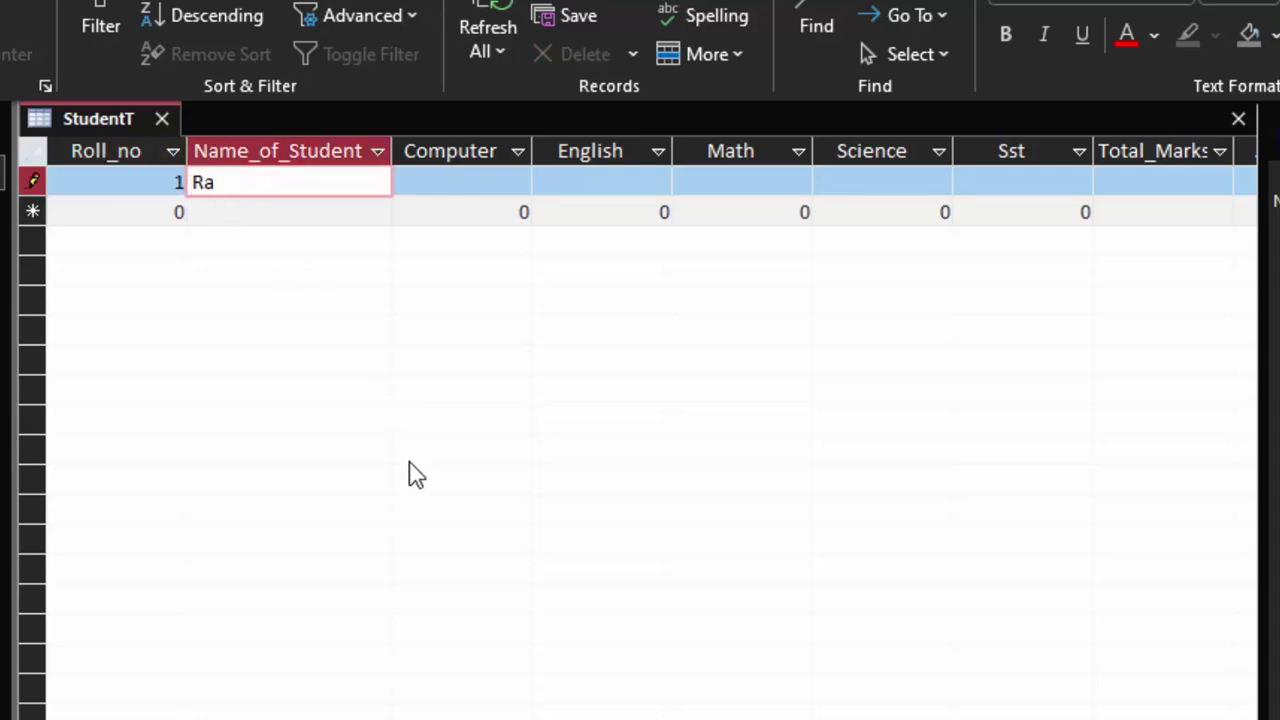
Enter marks 65, 67, 88, 56, 77 (total 353) and widen the Total_Marks column
key(Tab)
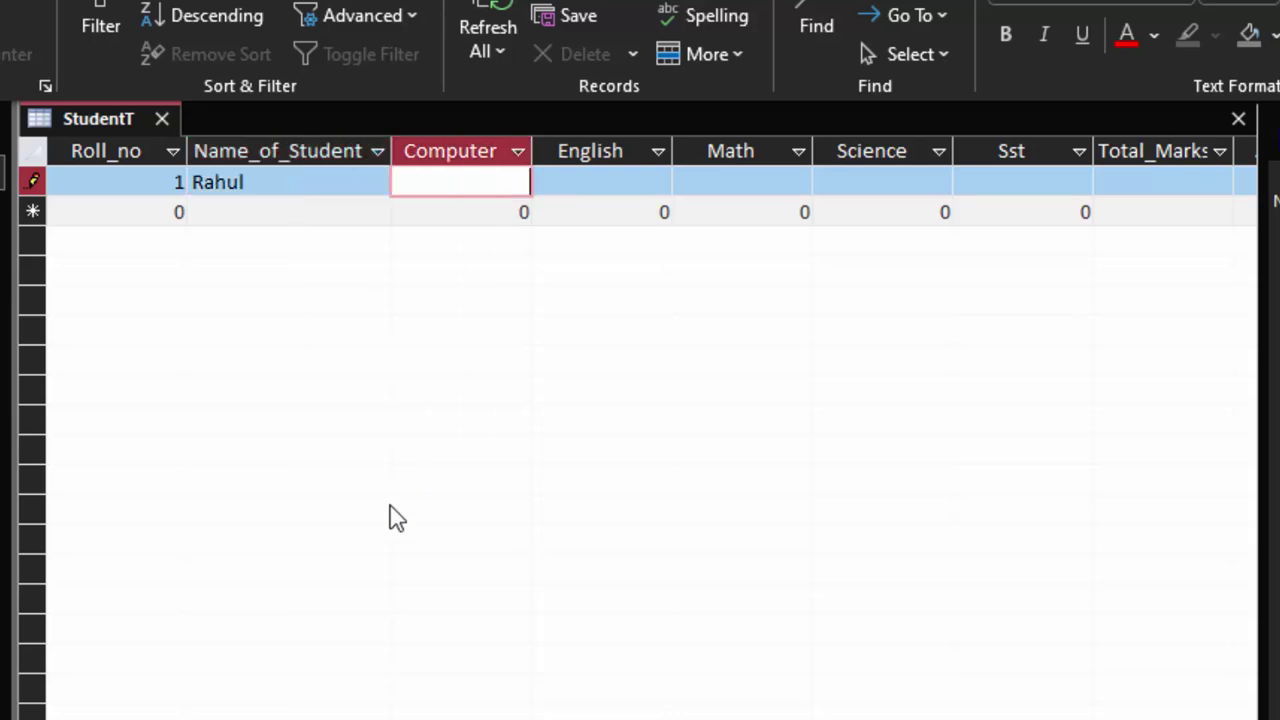
key(Tab)
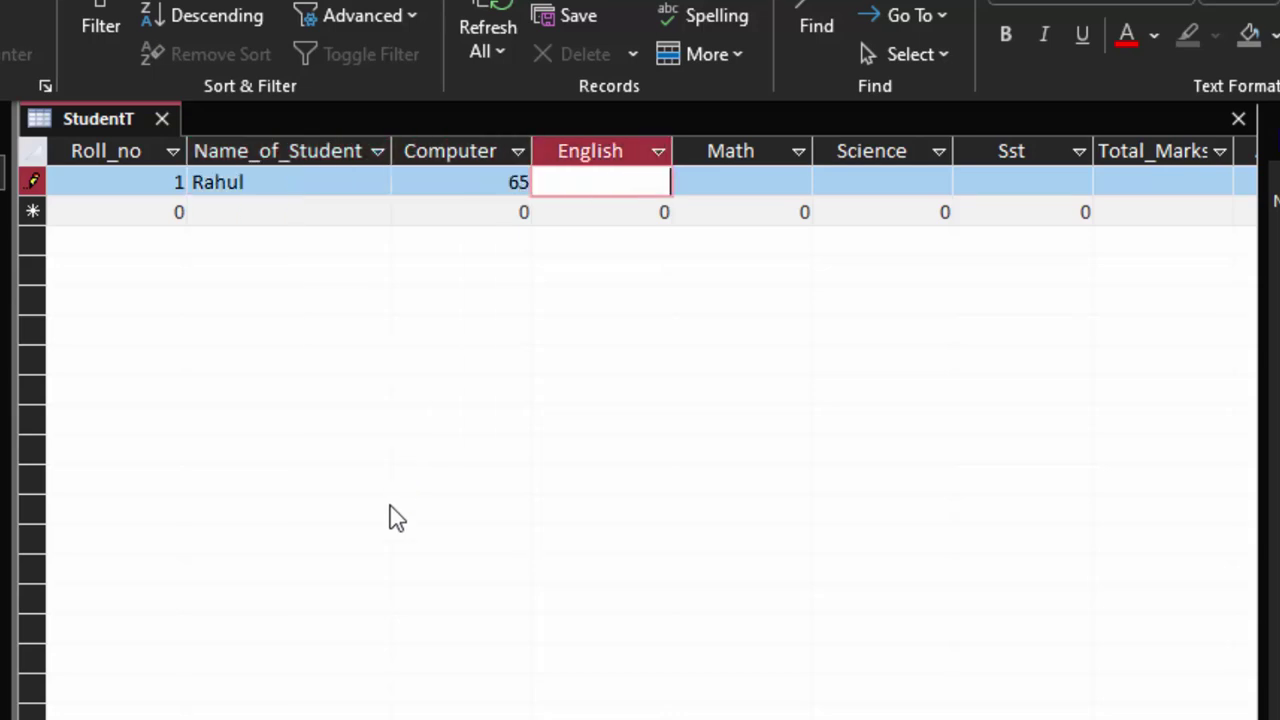
key(Tab)
text(88)
key(Tab)
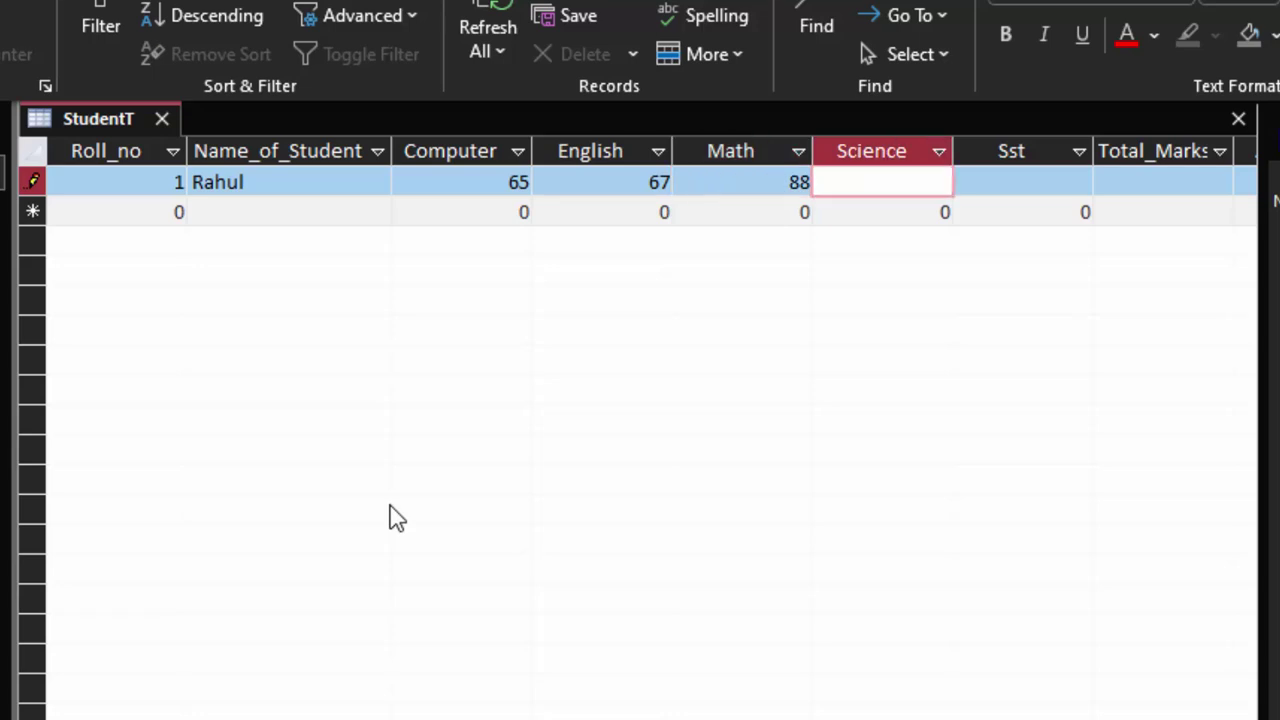
key(Tab)
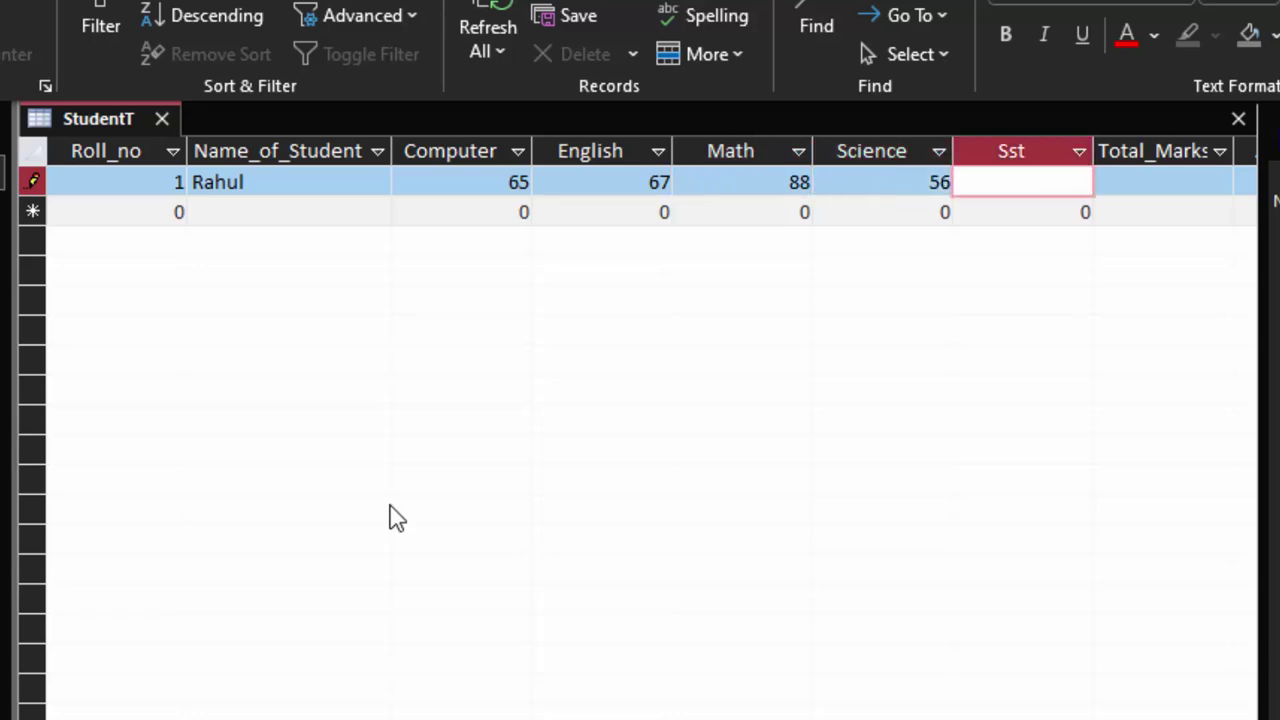
text(77)
key(Tab)
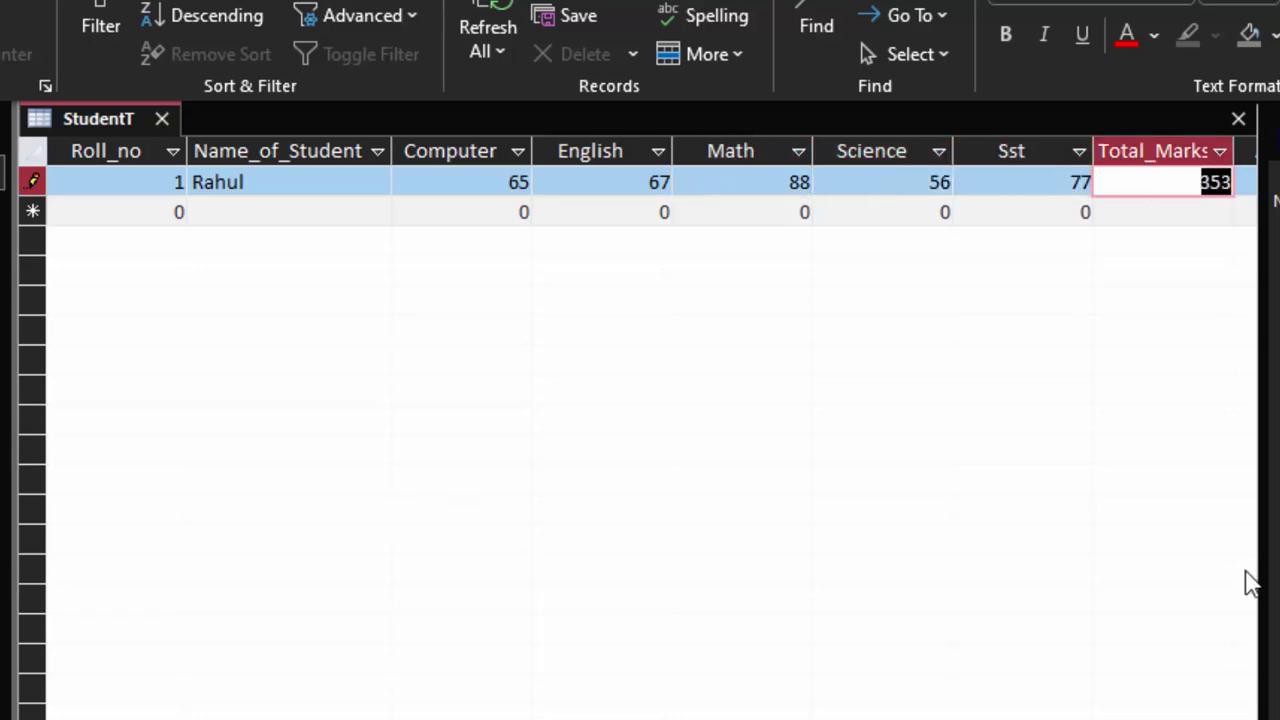
scroll(893, 300, right, 1)
scroll(893, 300, right, 1)
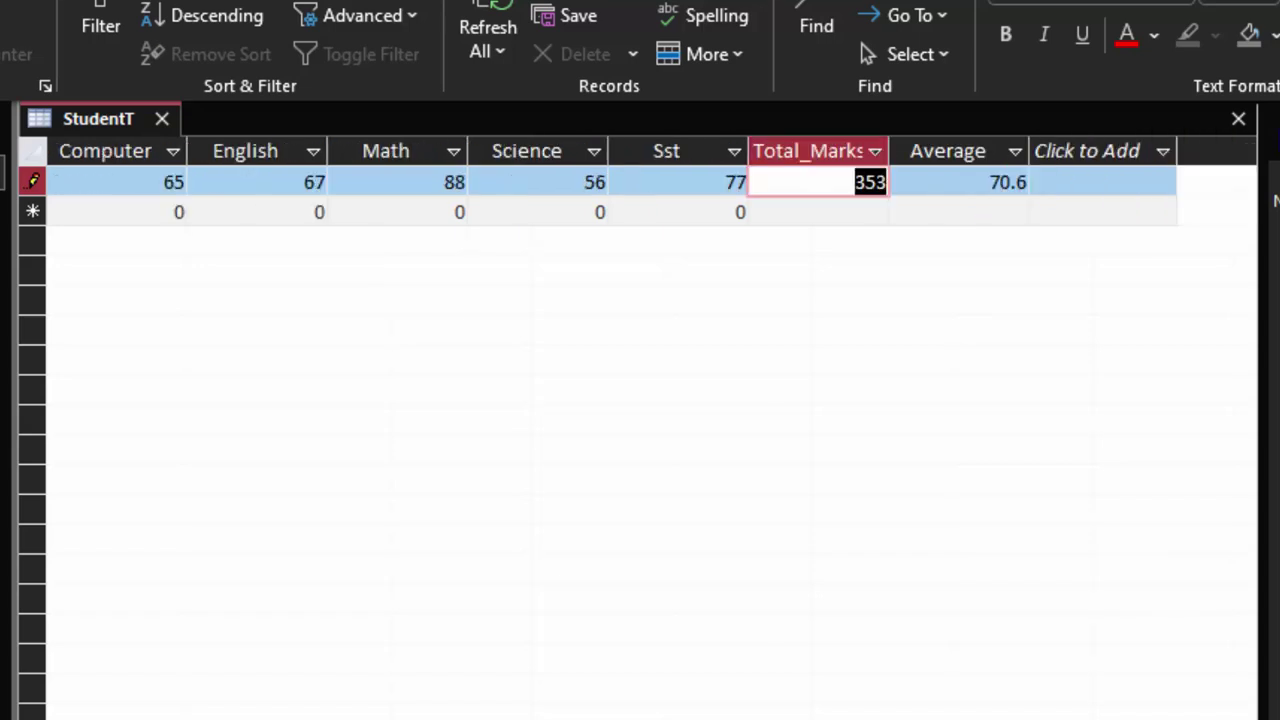
drag(887, 150, 907, 150)
scroll(640, 300, left, 2)
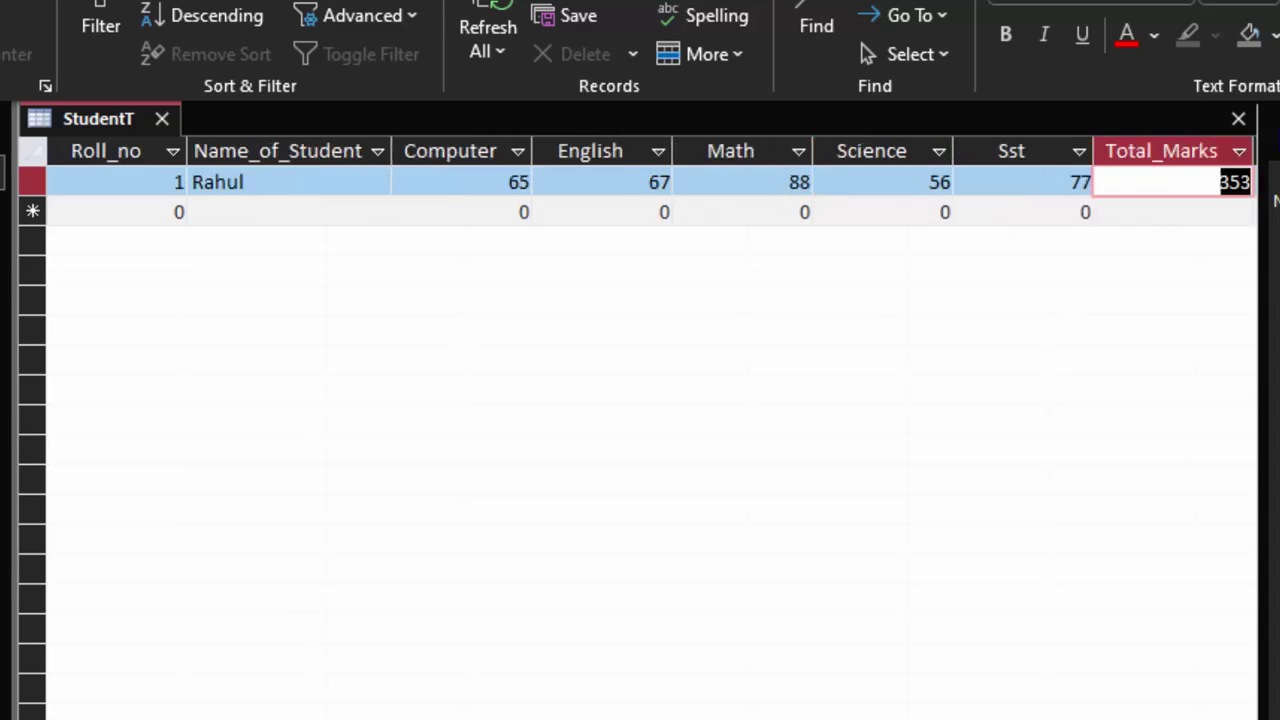
Add student record 2 with the student's name and marks 55, 44, 56, 66, 44
key(Tab)
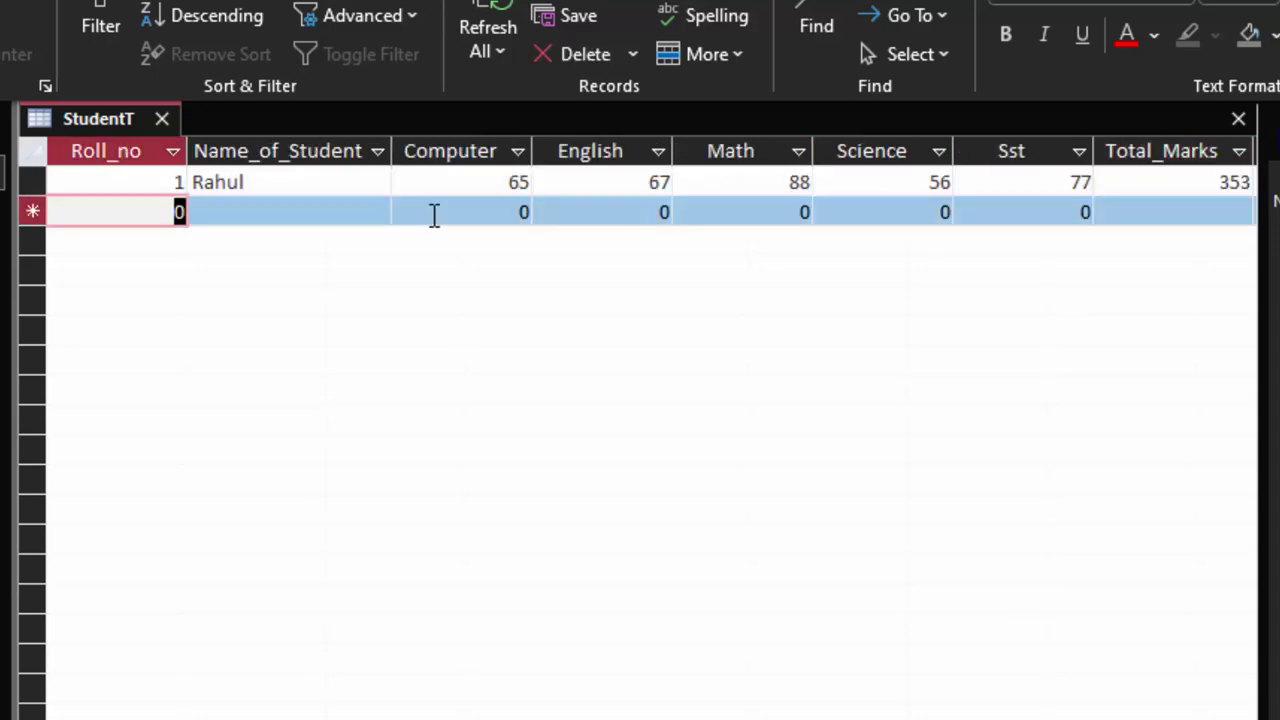
text(2)
key(Tab)
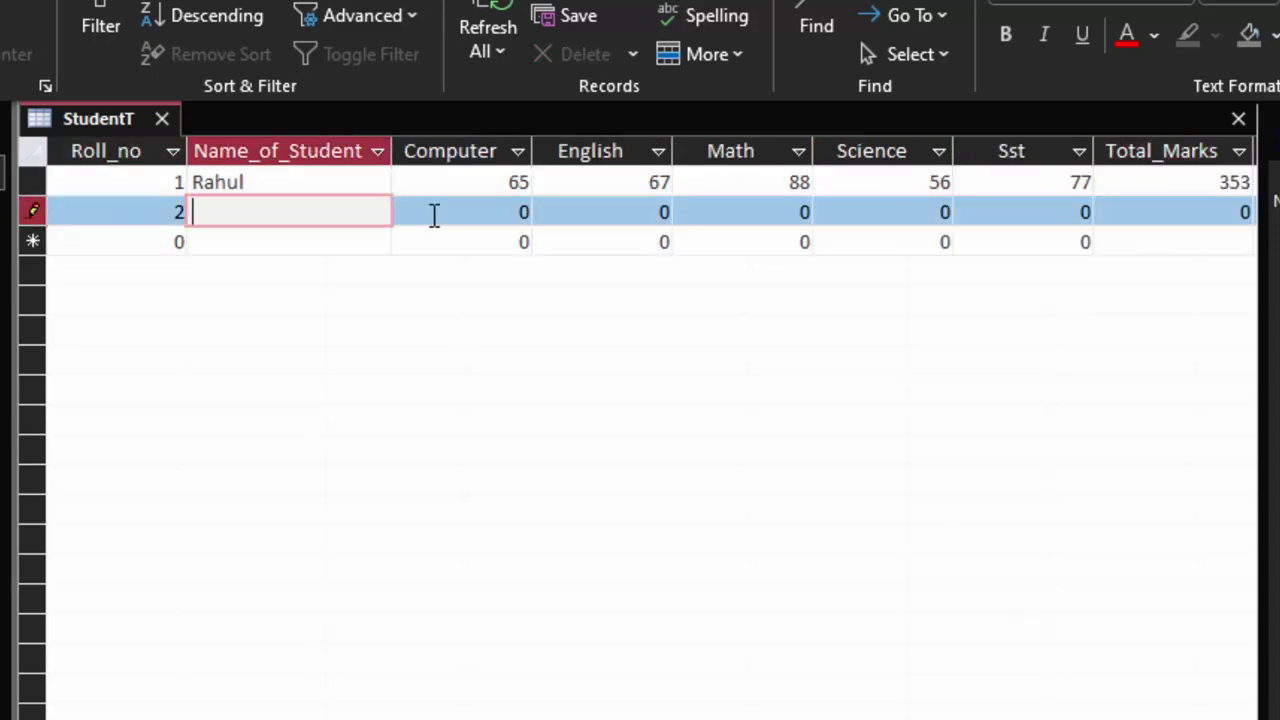
text(Gaur)
text(av)
key(Tab)
text(55)
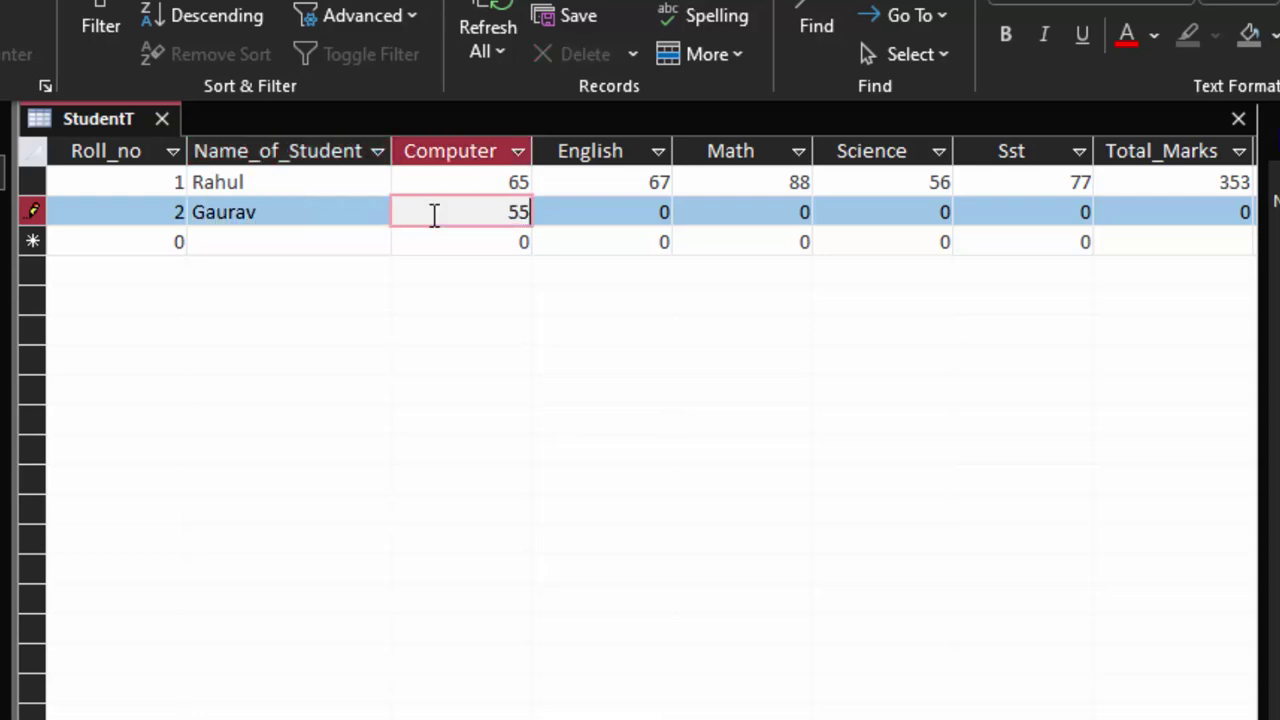
key(Tab)
text(44)
key(Tab)
text(56)
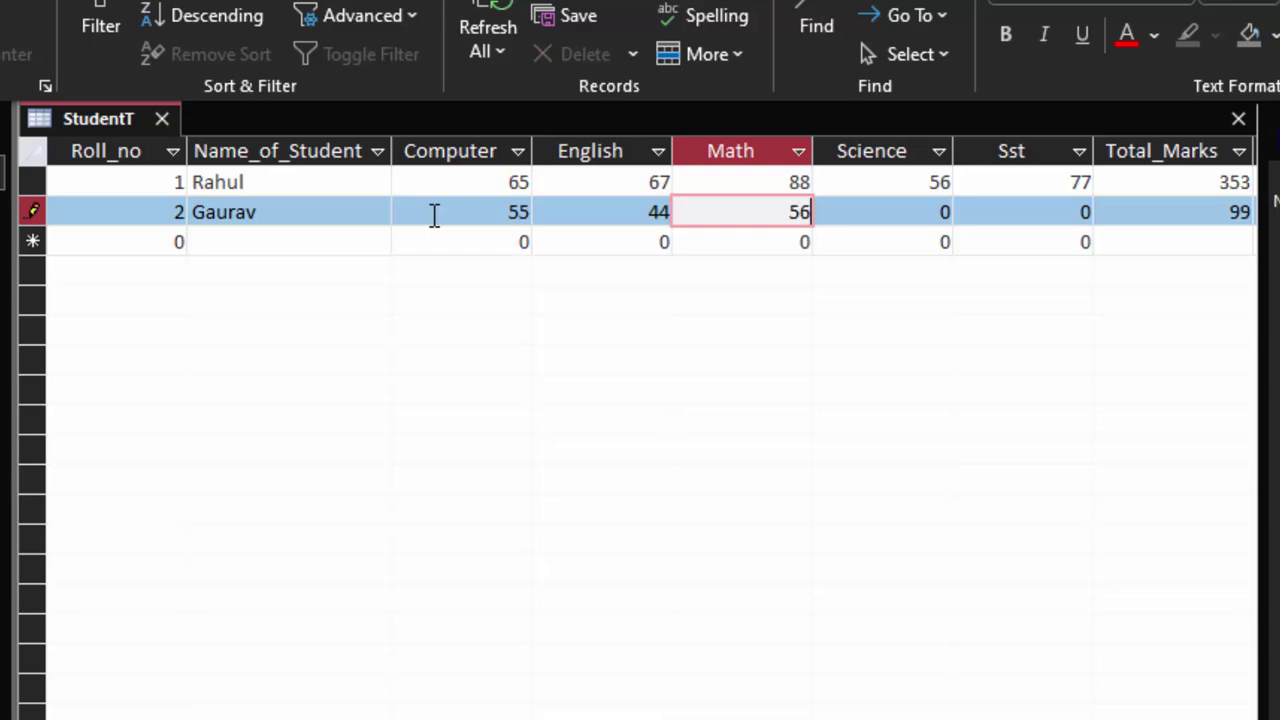
key(Tab)
text(66)
key(Tab)
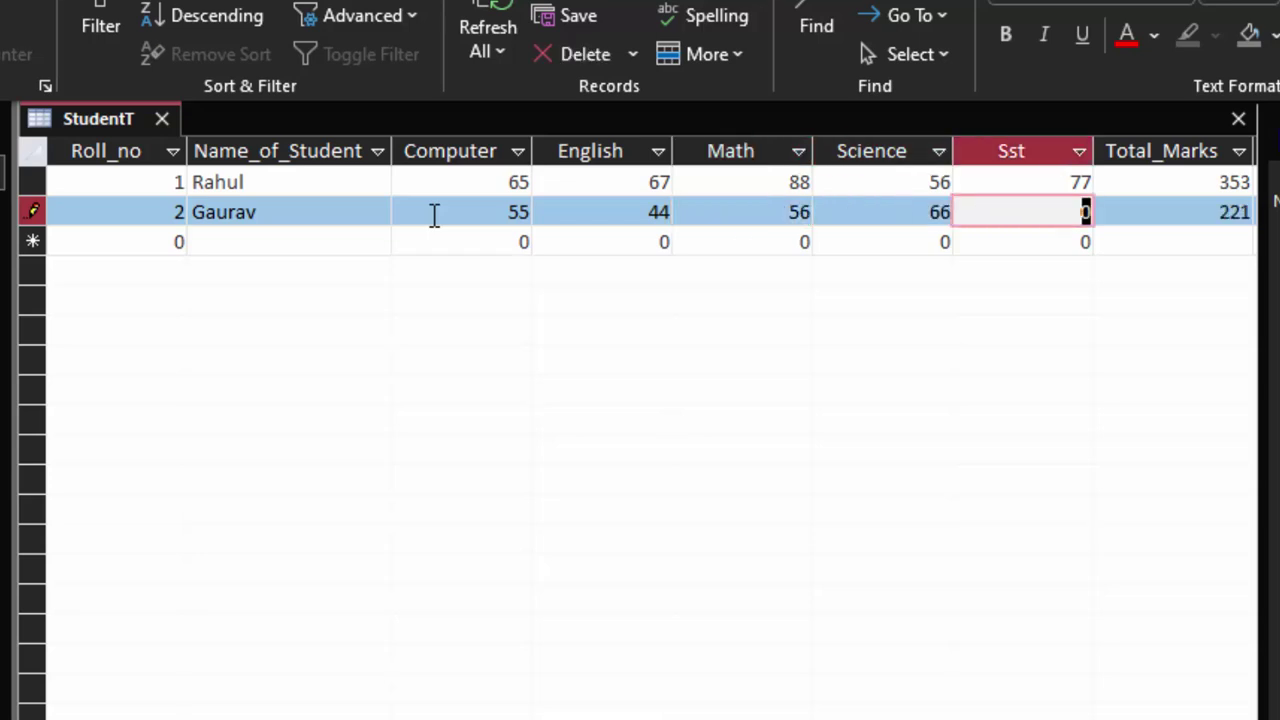
text(44)
key(Tab)
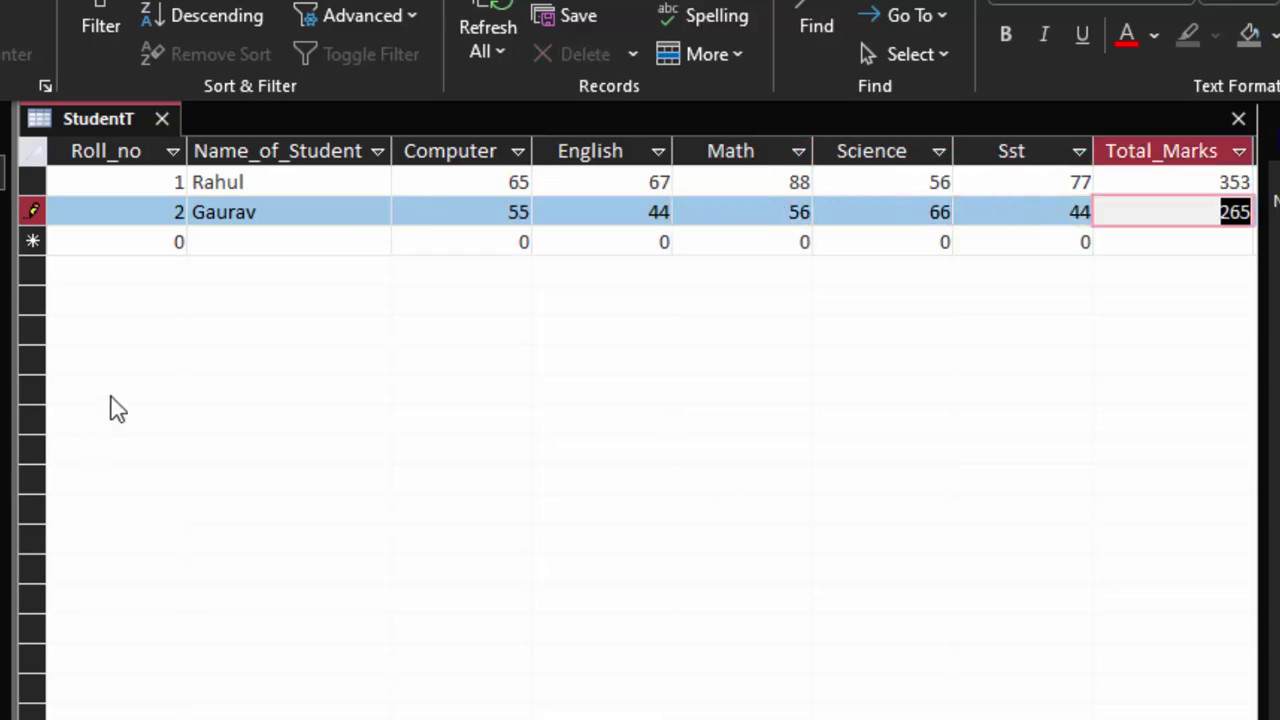
Add student record 3 with the student's name and marks 44, 66, 56, 77, 88
click(178, 241)
key(BackSpace)
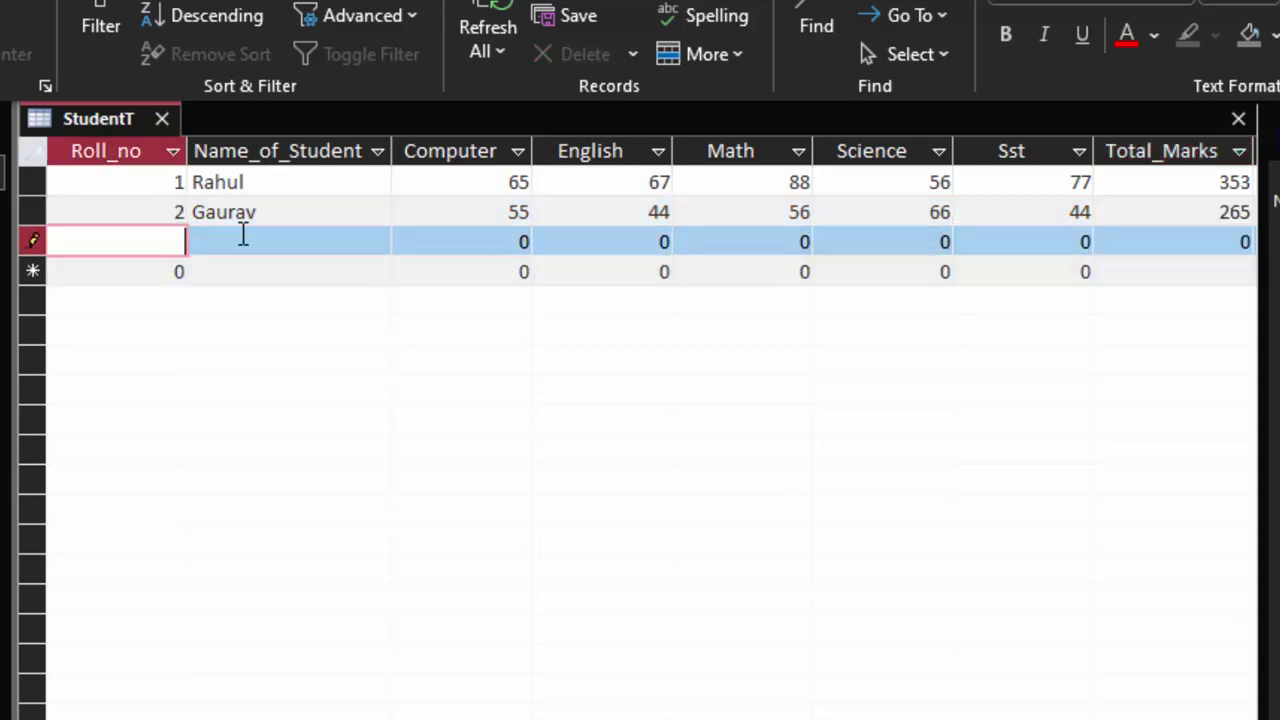
text(3)
click(242, 235)
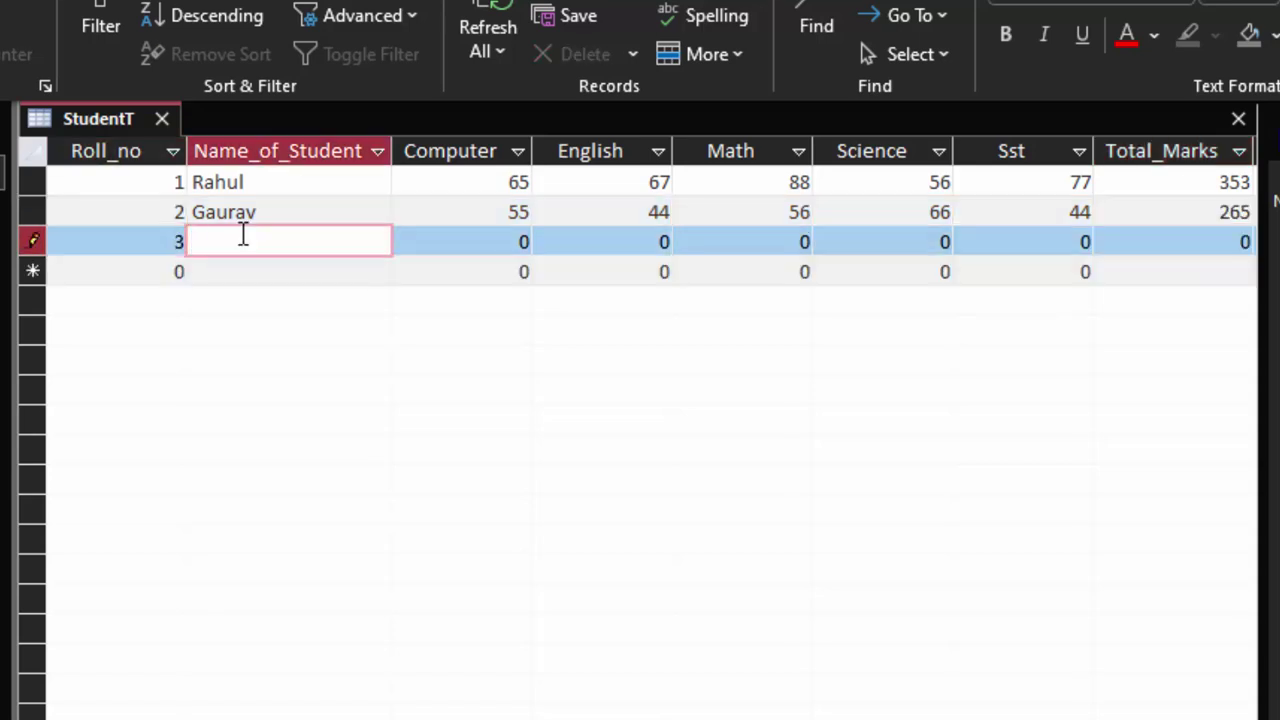
text(Heena)
key(Tab)
text(44)
key(Tab)
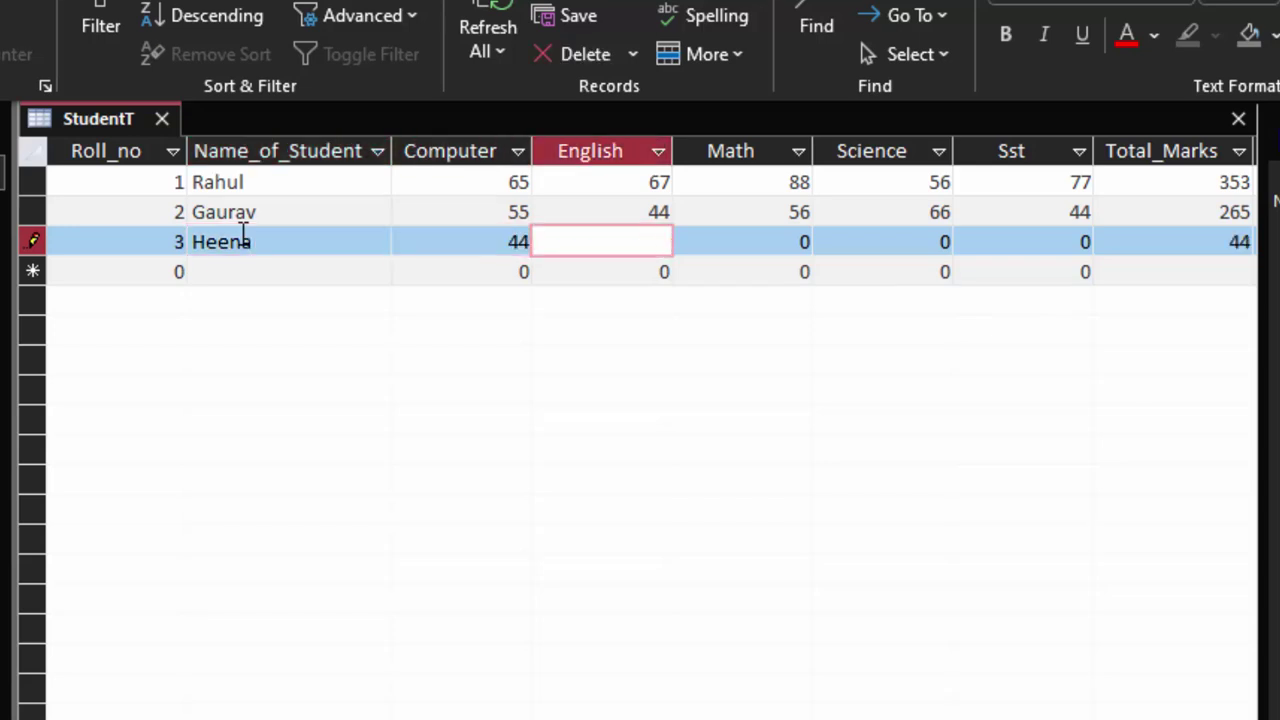
text(66)
key(Tab)
text(56)
key(Tab)
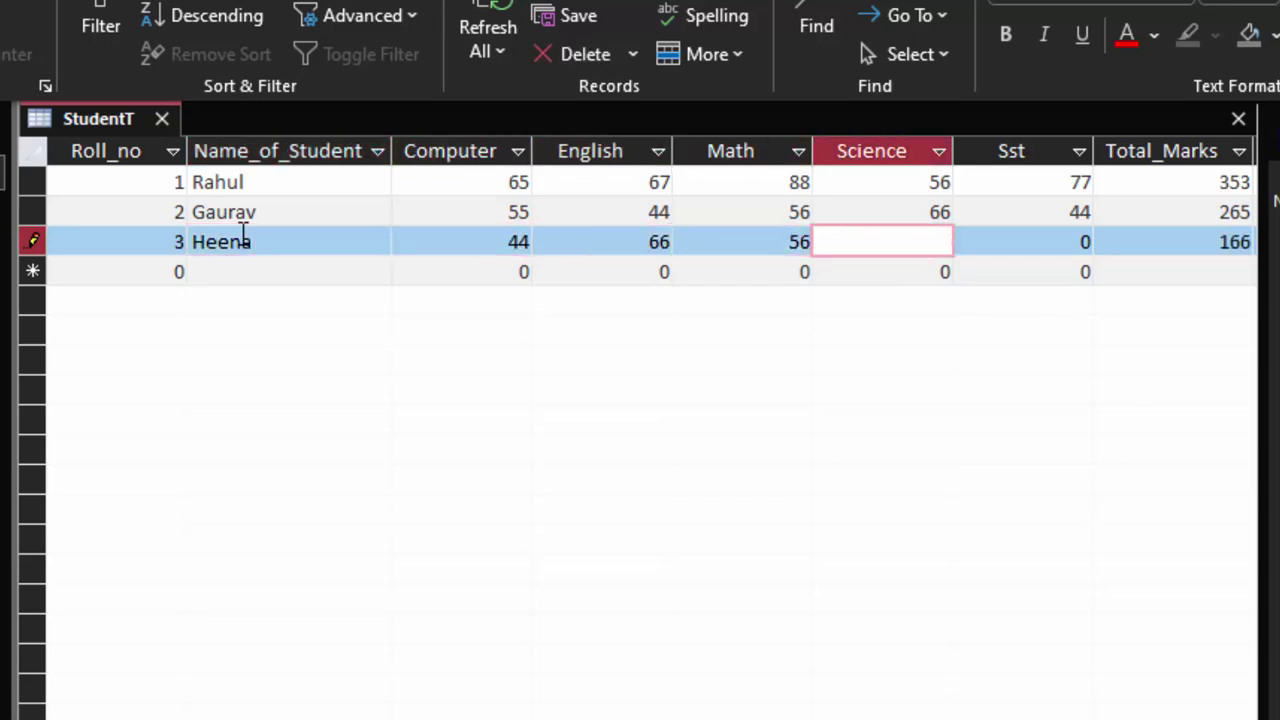
text(77)
key(Tab)
text(88)
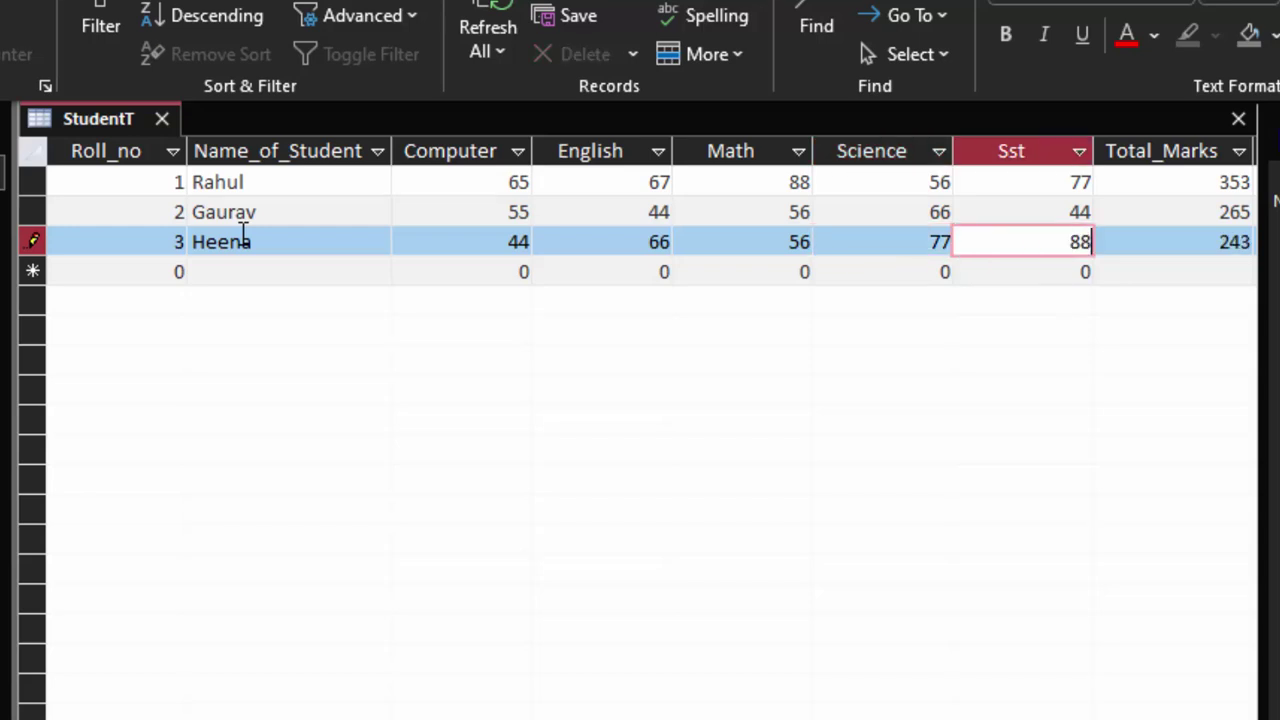
key(Tab)
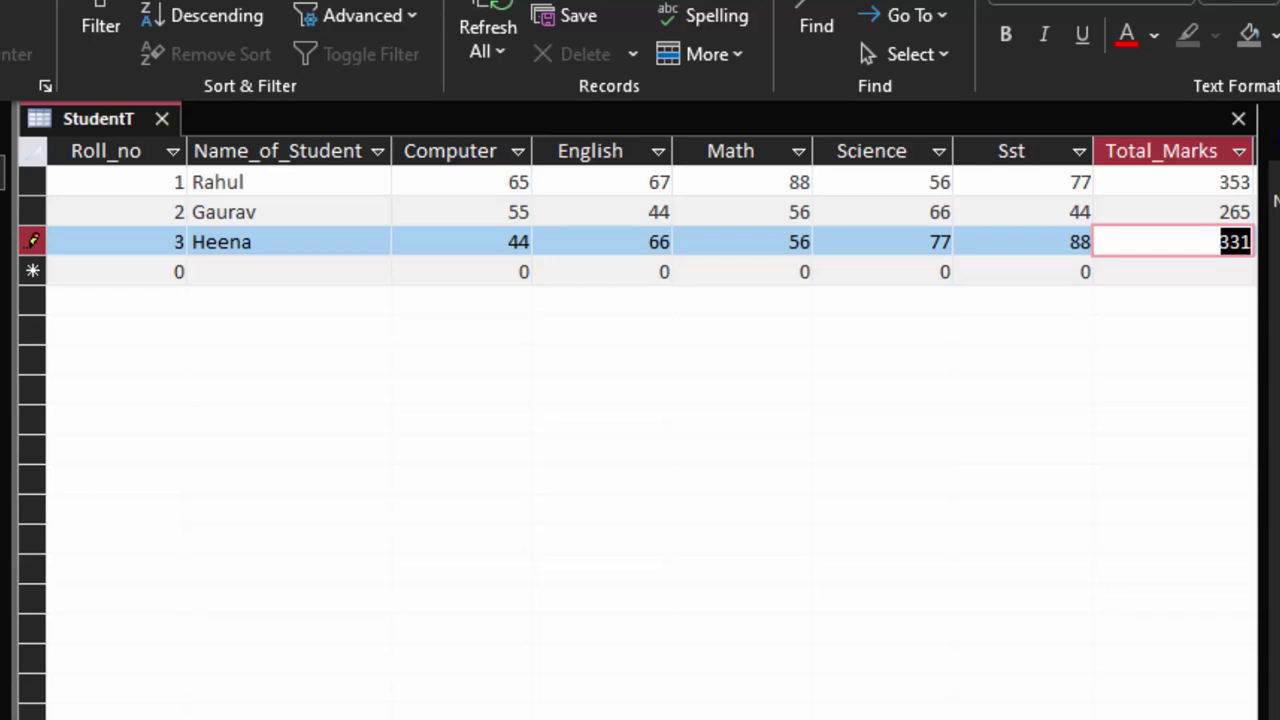
Add Roll_no 4 with the student's name and marks 5, 66, 8, 99, 6
scroll(640, 400, right, 5)
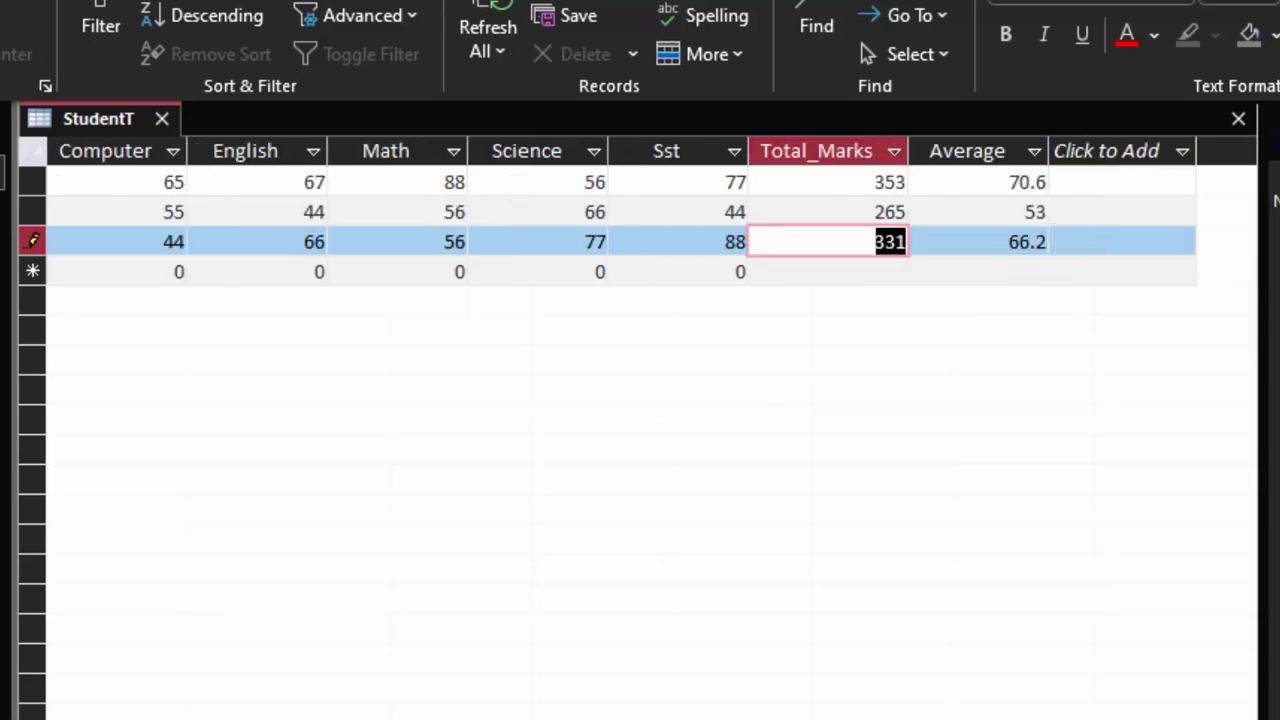
scroll(640, 400, left, 5)
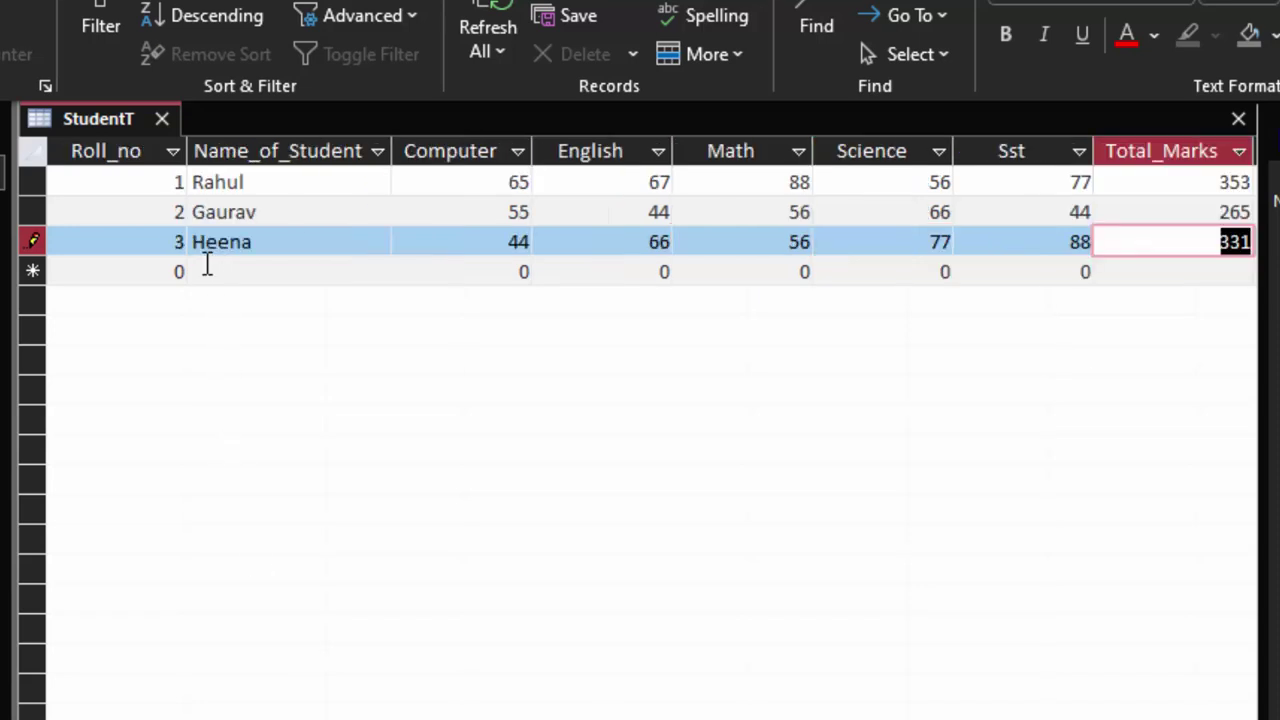
click(143, 278)
key(BackSpace)
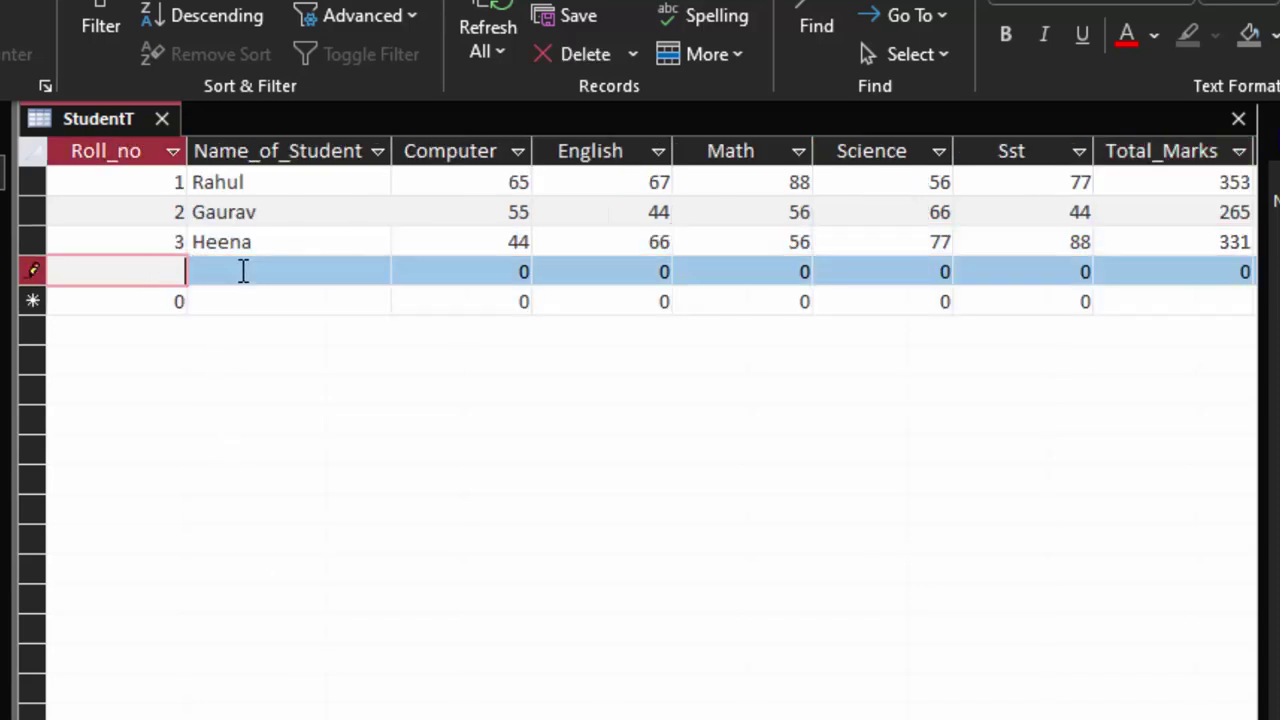
text(4)
click(243, 271)
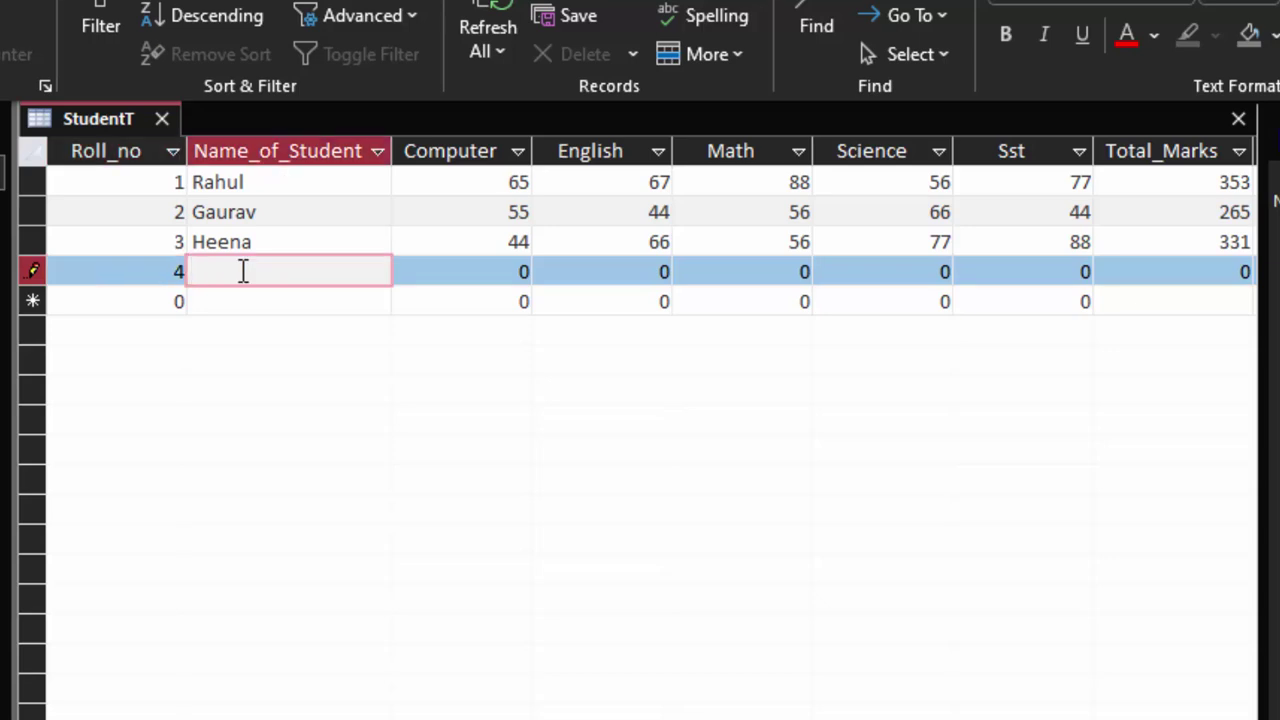
text(Y)
text(uvraj)
key(Tab)
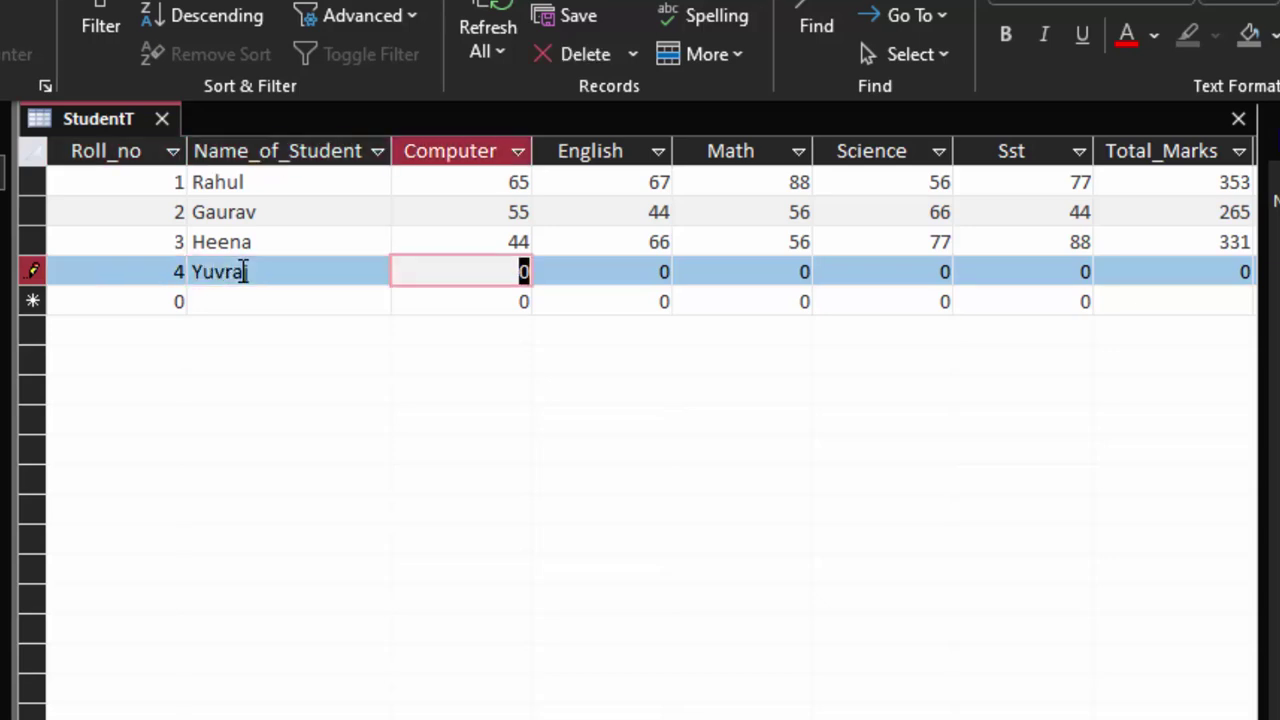
text(5)
key(Tab)
text(6)
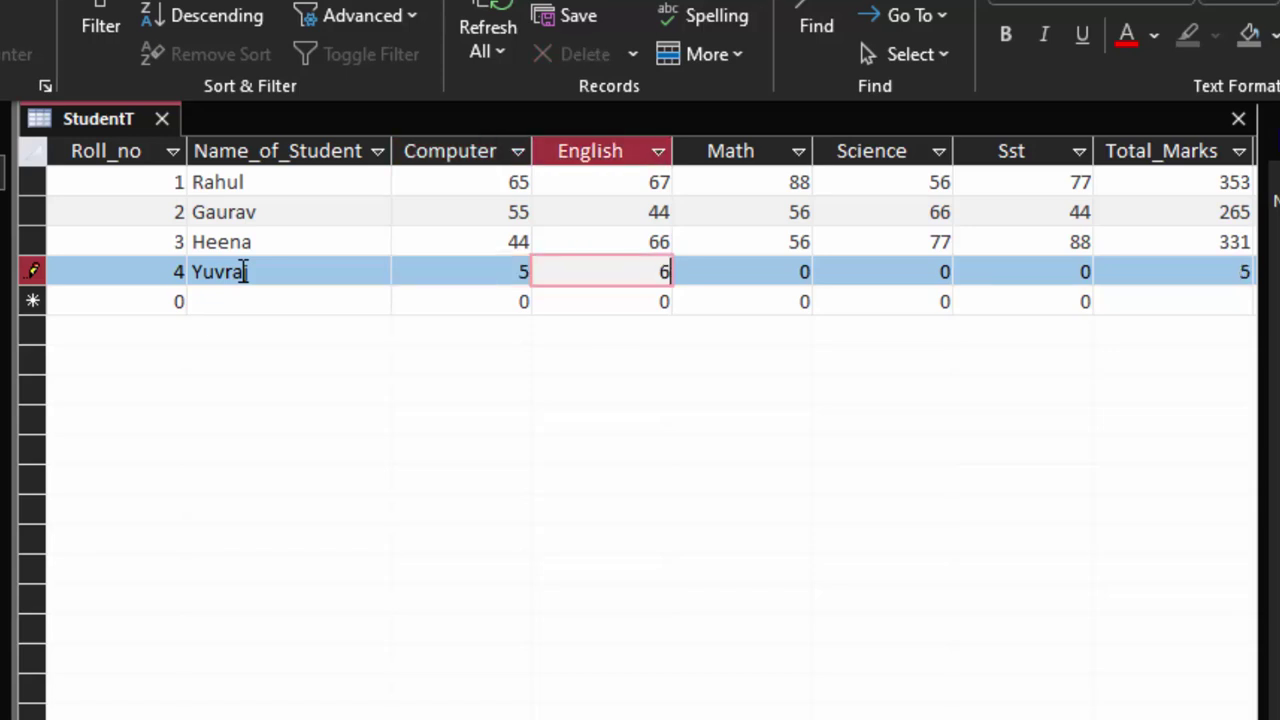
text(6)
key(Tab)
text(8)
key(Tab)
text(99)
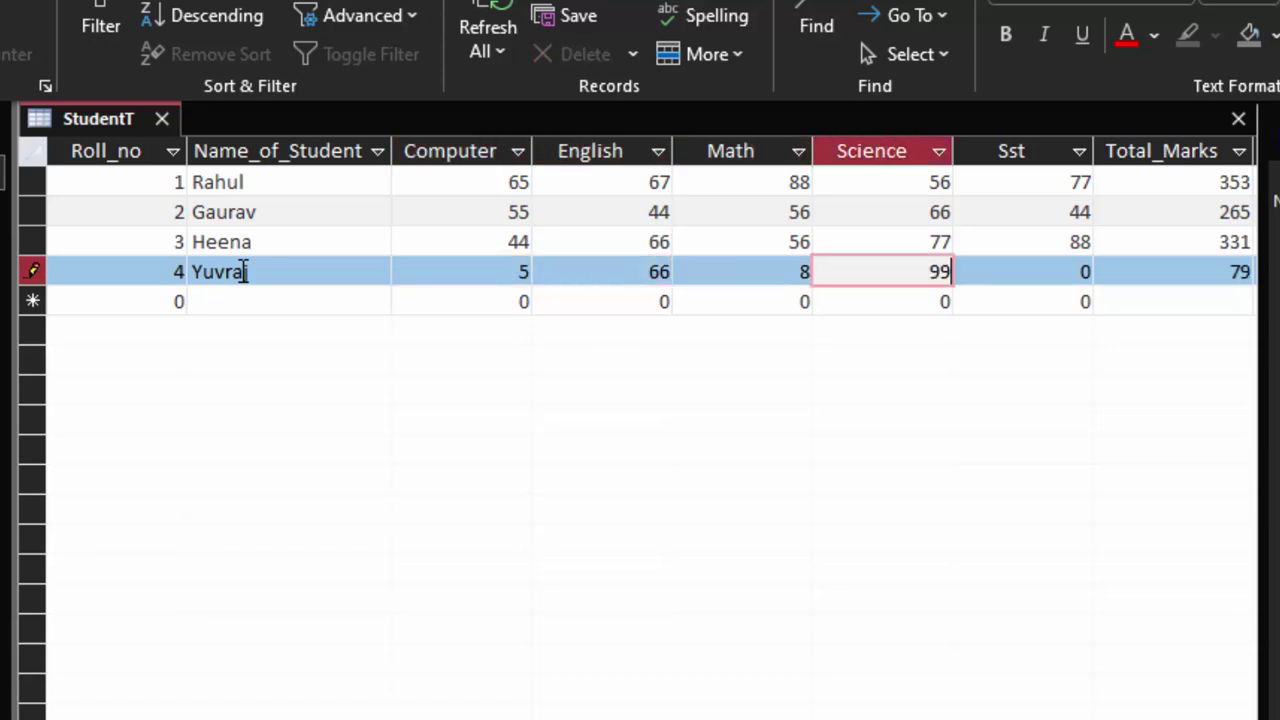
key(Tab)
text(6)
key(Tab)
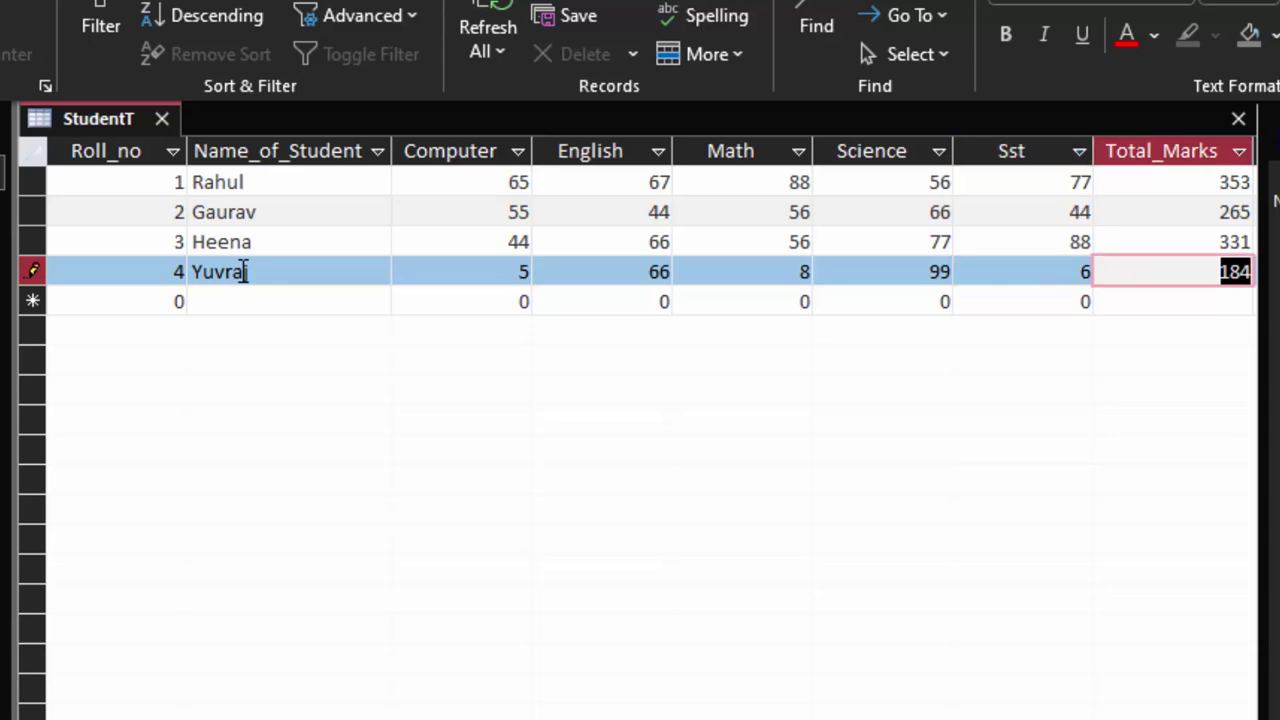
key(Tab)
key(Tab)
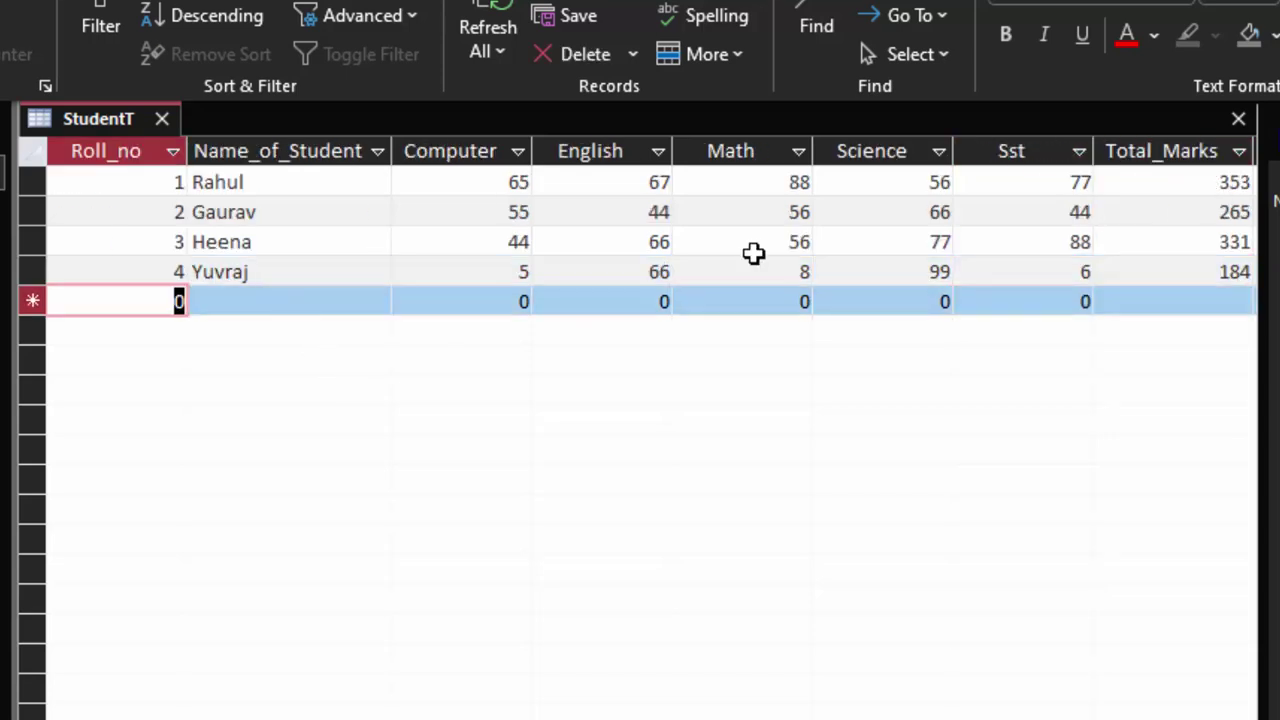
Close StudentT, saving its layout changes, and create a new Blank Form
click(160, 116)
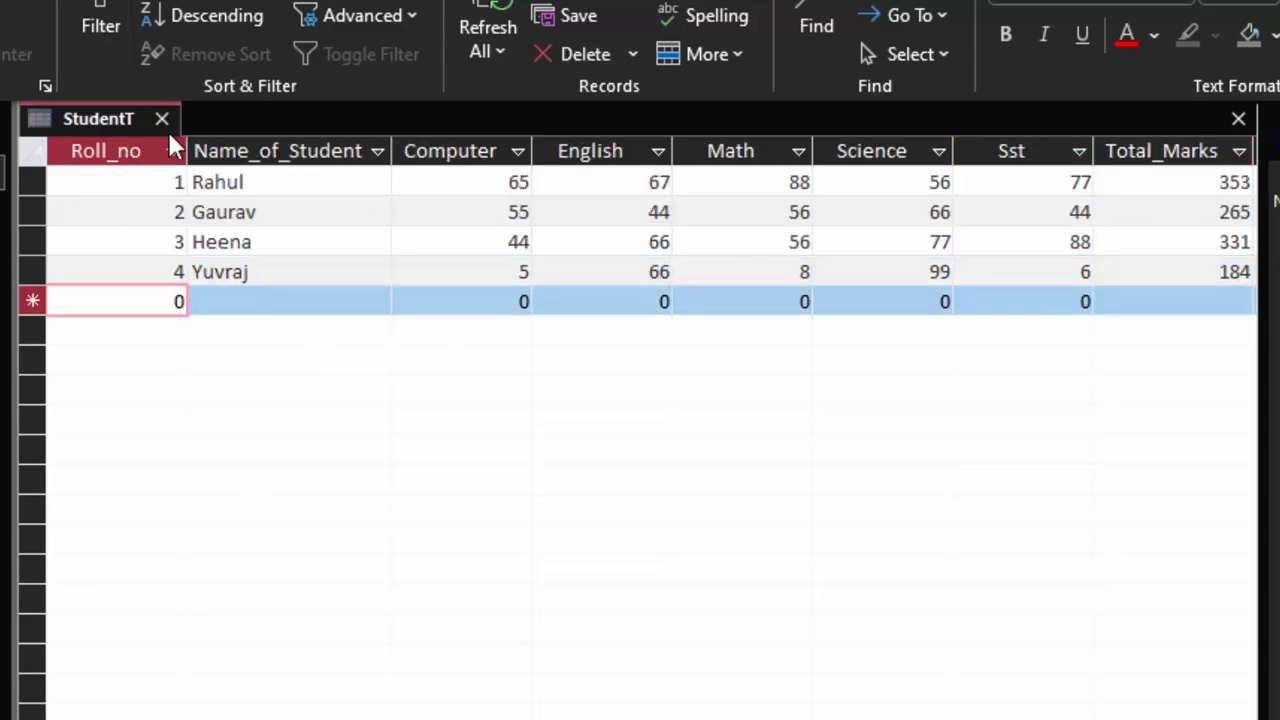
click(612, 470)
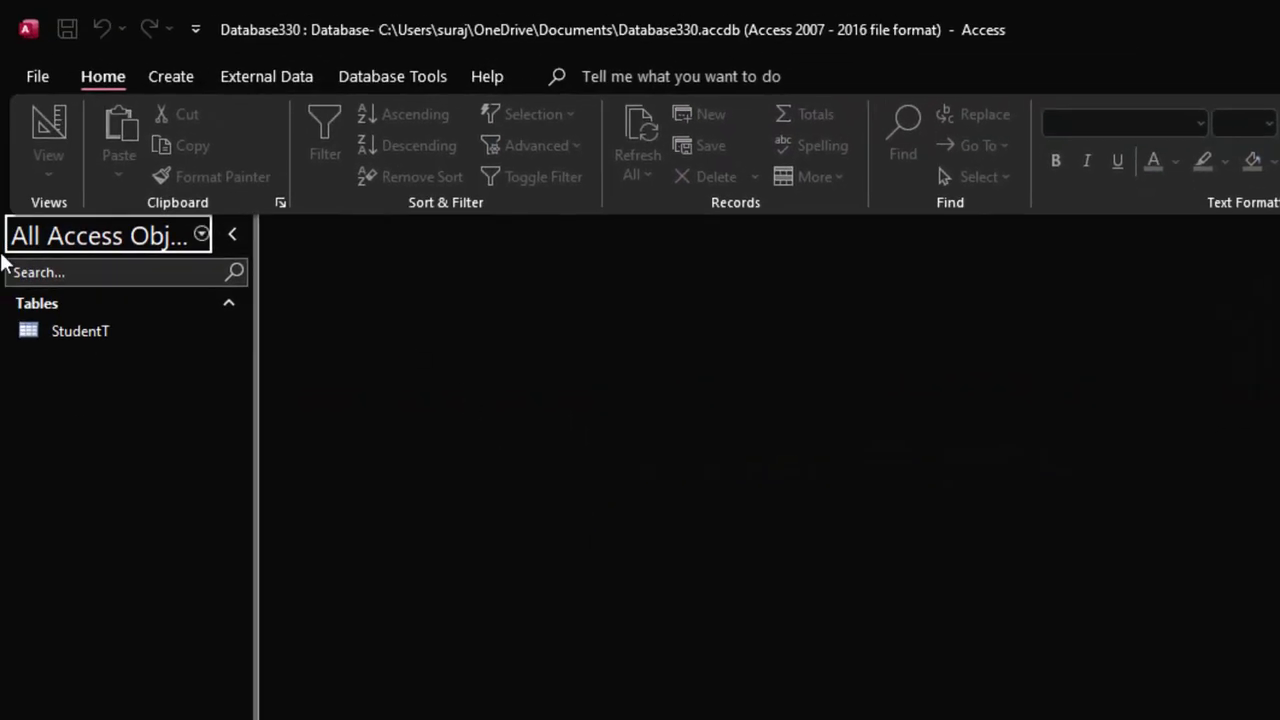
click(167, 70)
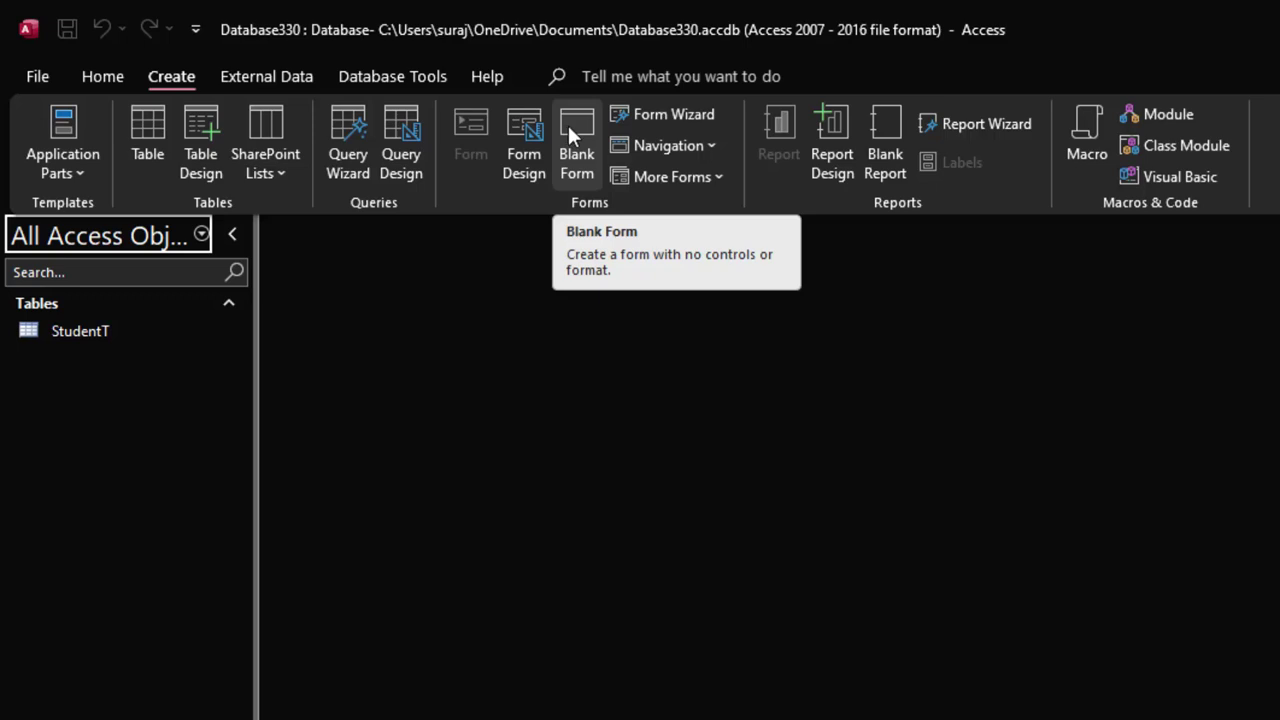
click(568, 125)
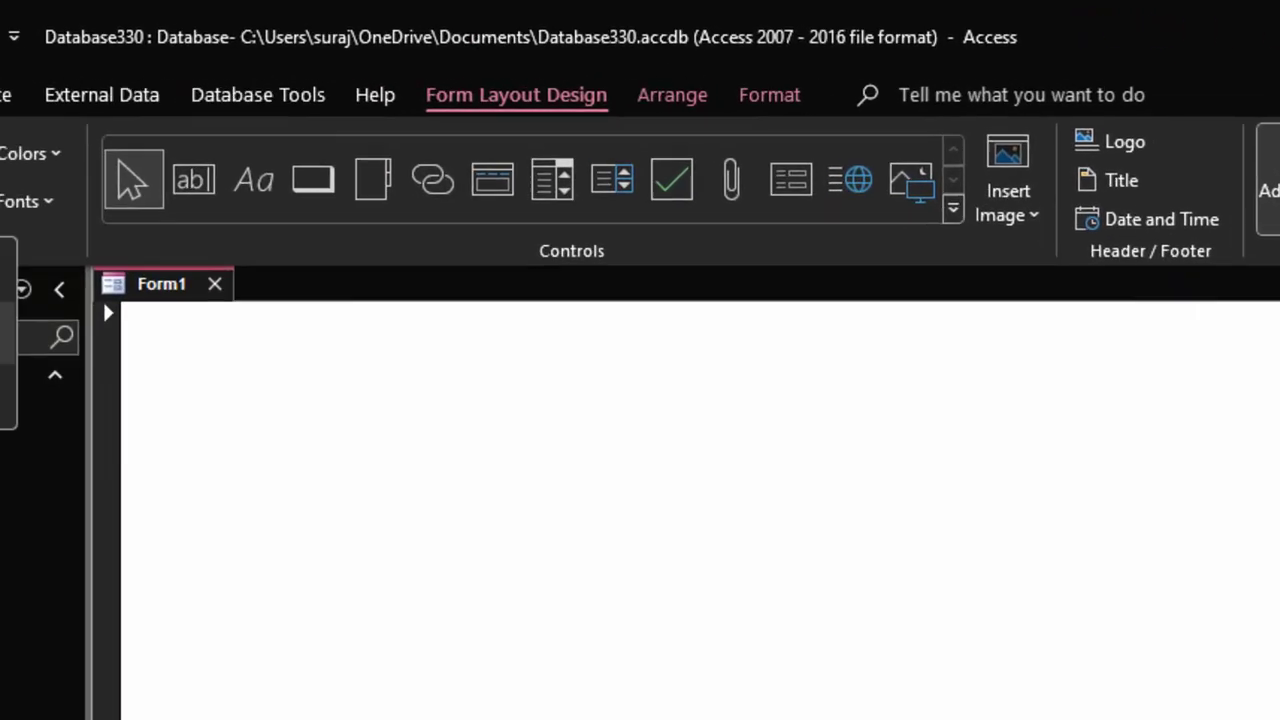
In Design View, drag StudentT's Roll_no and Name_of_Student fields onto the form
click(14, 200)
click(137, 506)
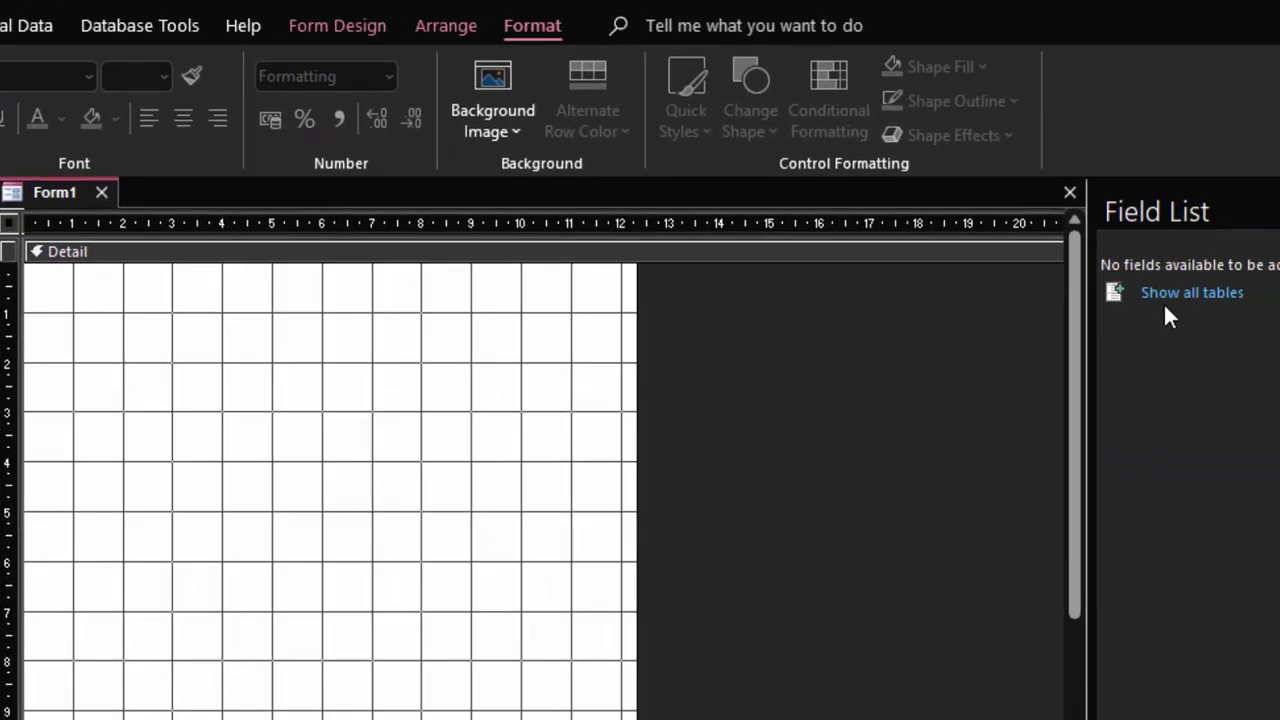
click(1166, 296)
click(1167, 299)
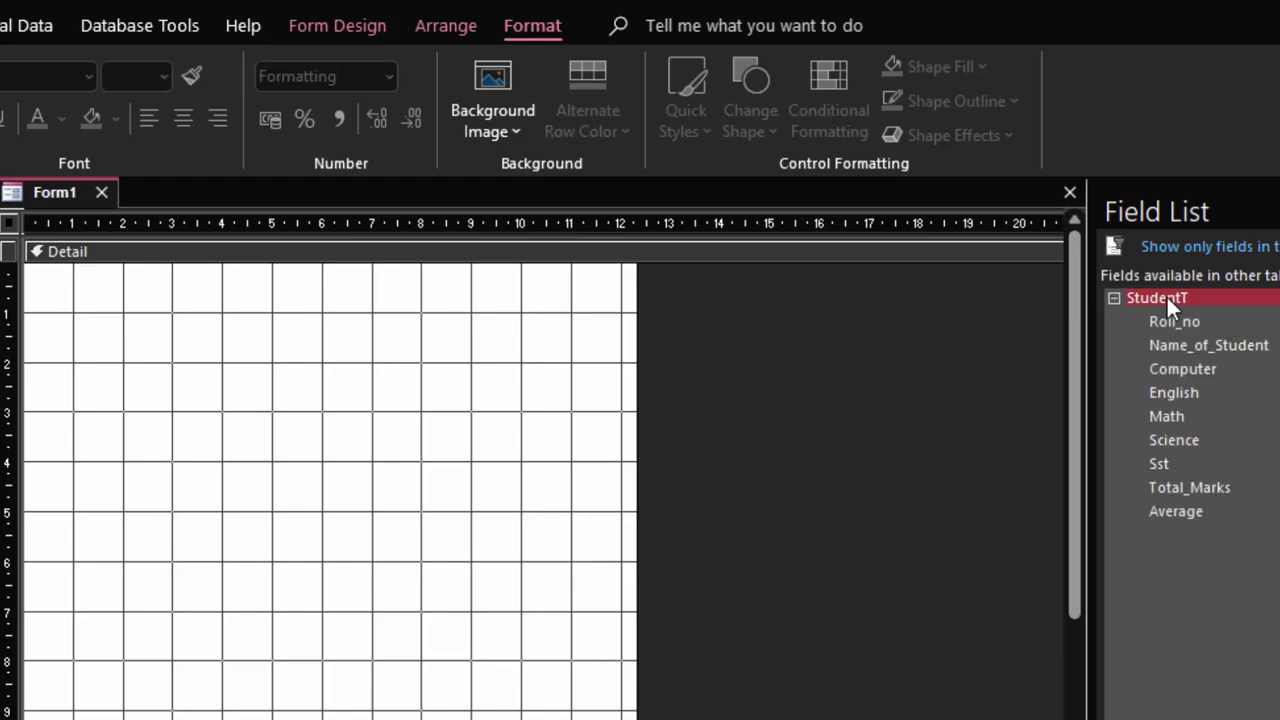
mouse_move(1170, 321)
mouse_down()
mouse_move(186, 322)
mouse_move(217, 322)
mouse_up()
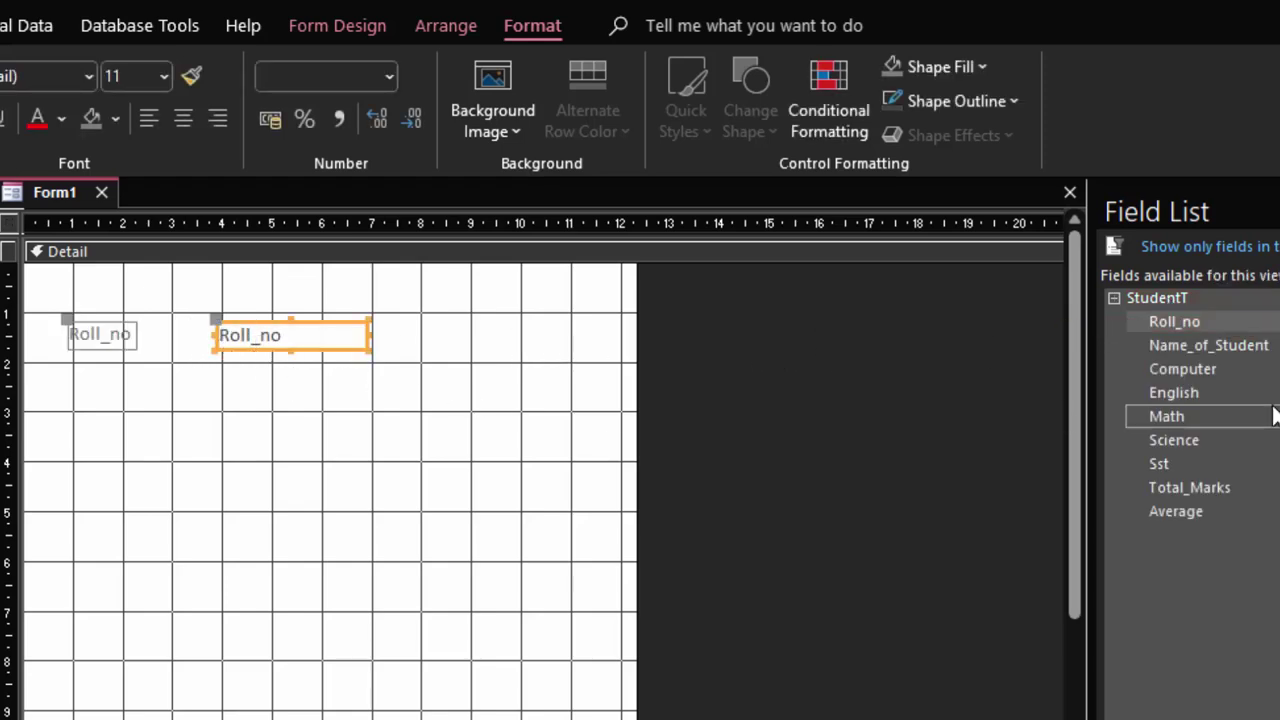
drag(1270, 345, 229, 400)
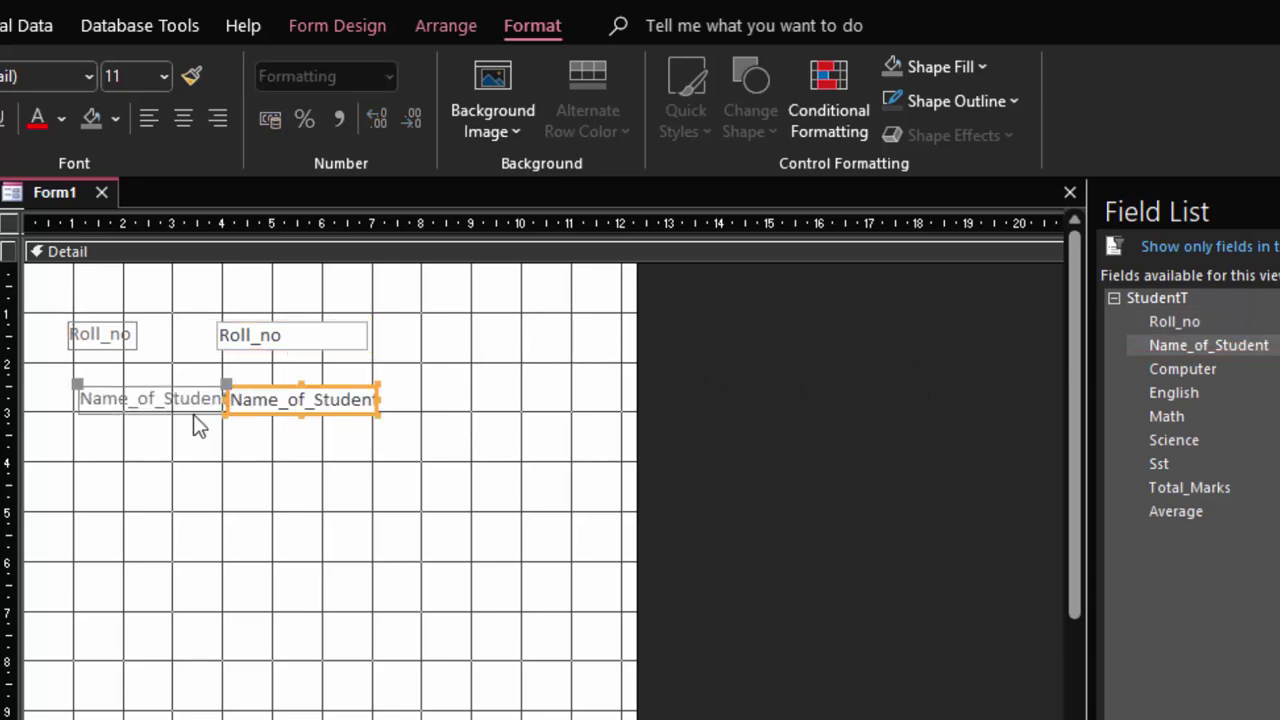
Resize the Name_of_Student label to fit its text and widen its text box
click(108, 408)
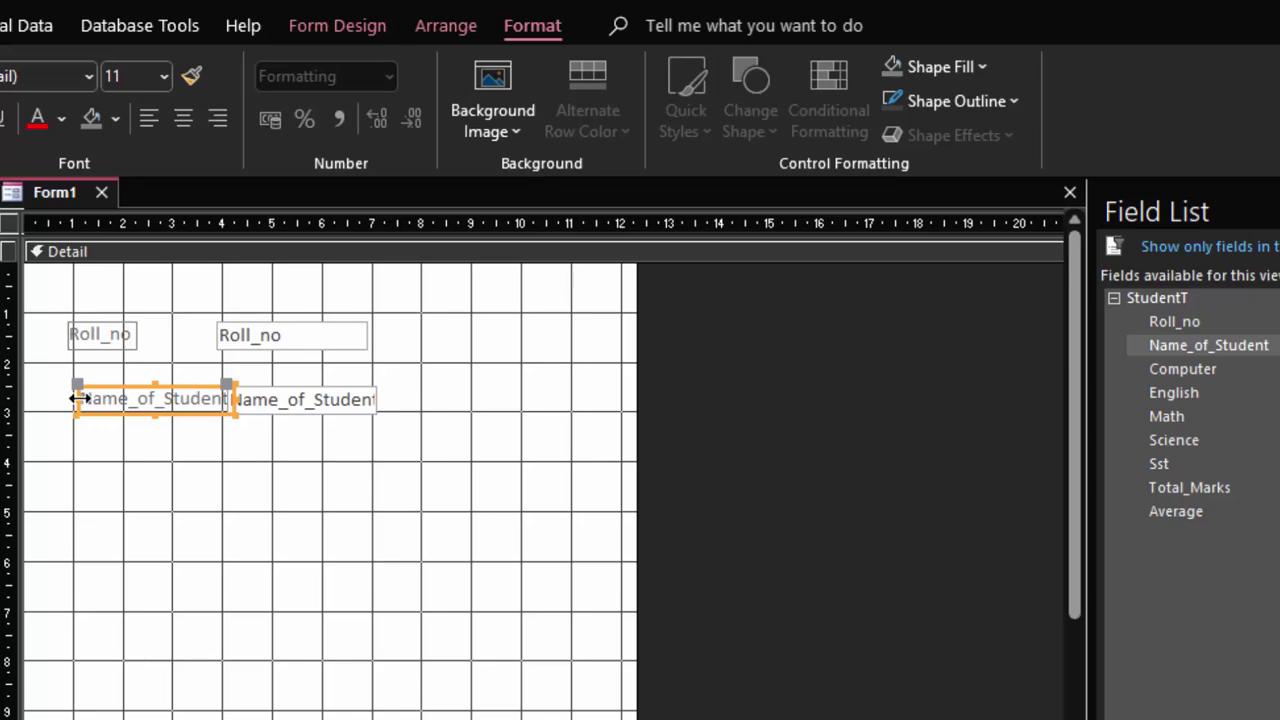
drag(77, 398, 56, 398)
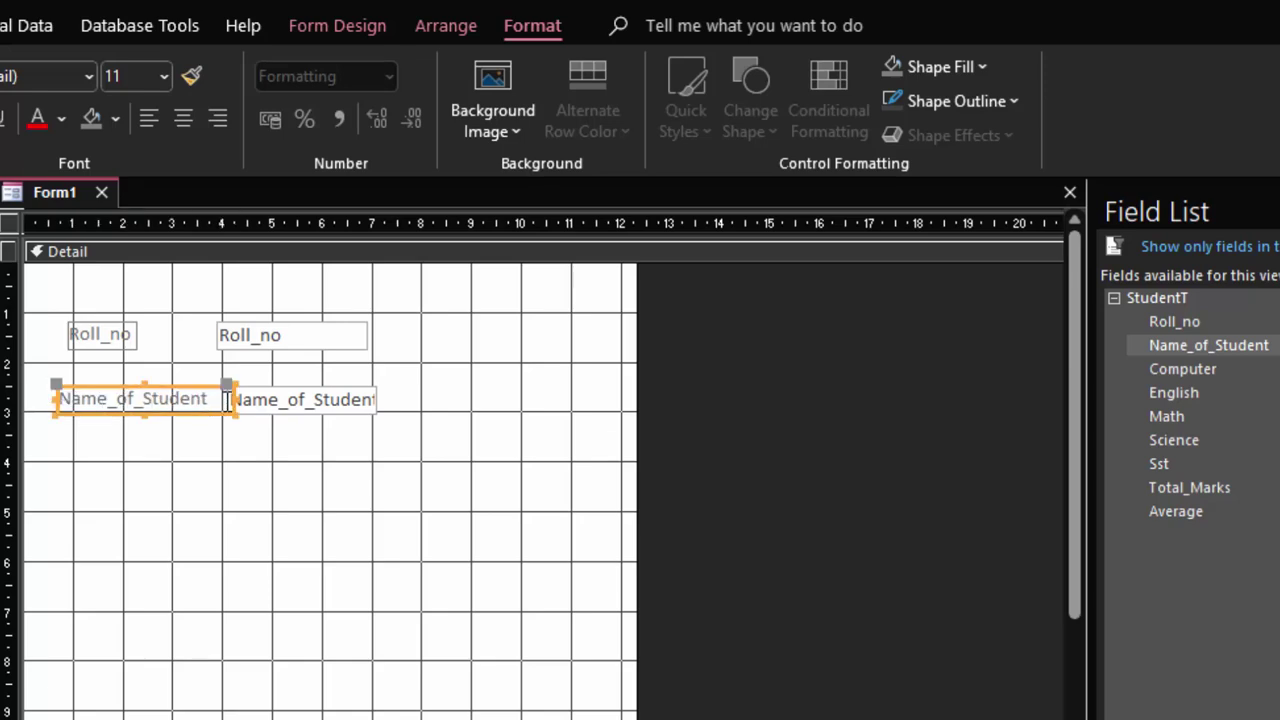
drag(229, 398, 212, 399)
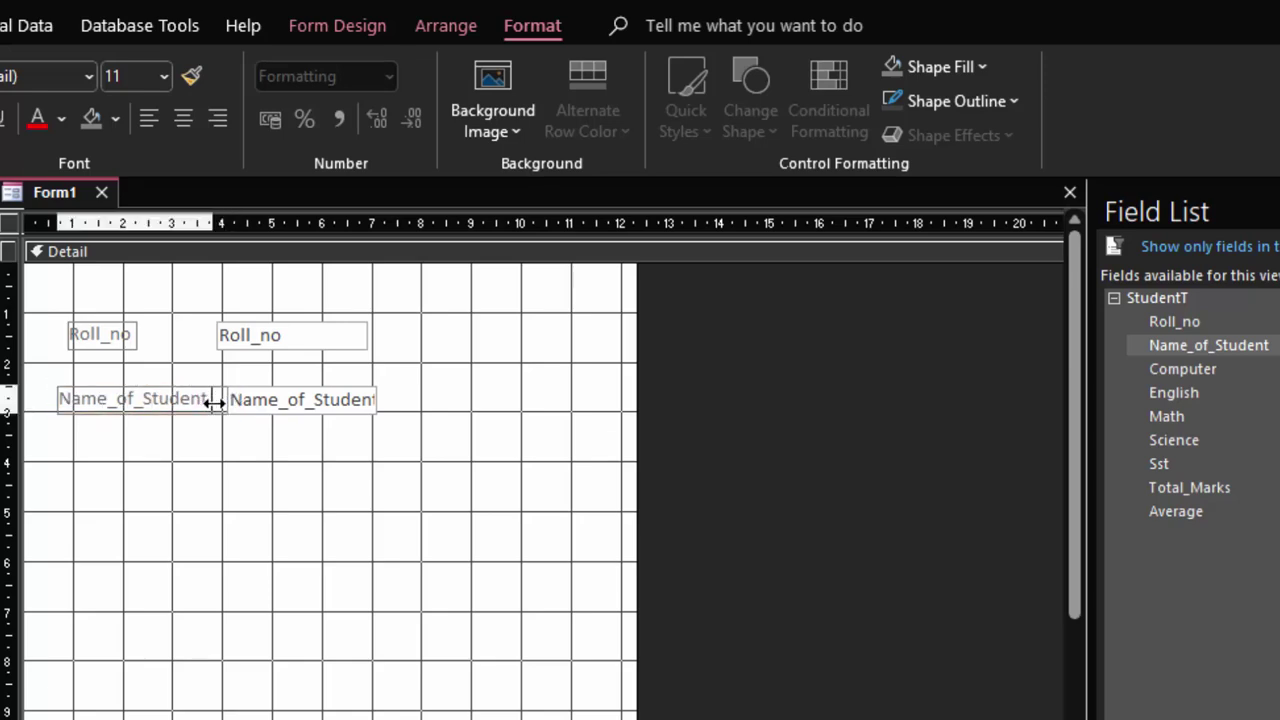
click(235, 460)
click(300, 405)
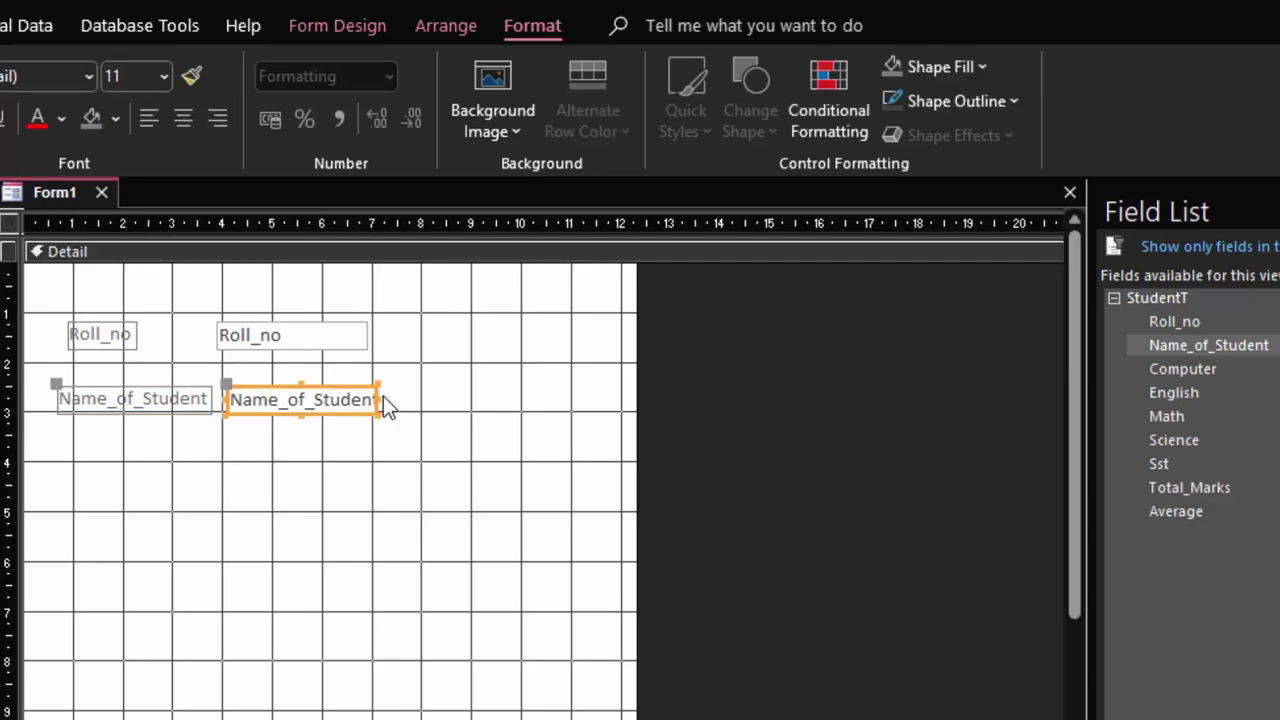
drag(377, 396, 396, 398)
click(374, 491)
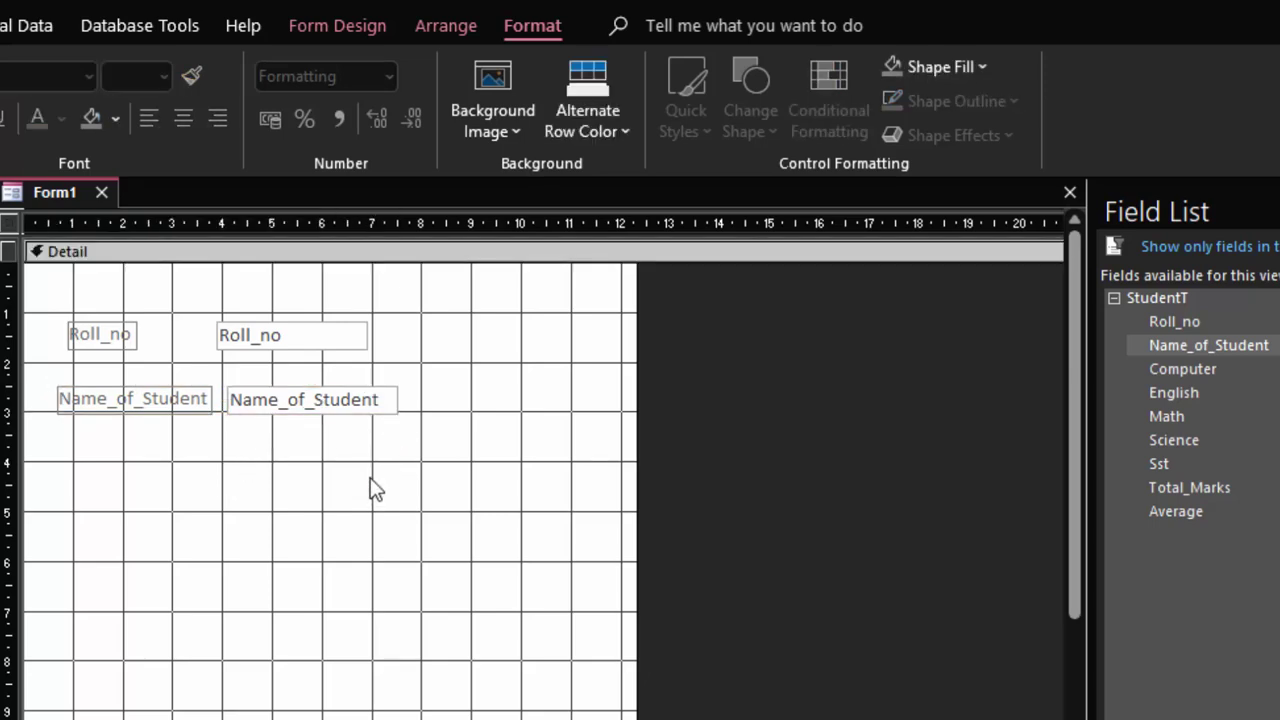
Stack Computer, English, Math, Science, Sst, Total_Marks and Average below Name_of_Student, then select all labels
drag(1005, 370, 241, 450)
drag(1131, 392, 238, 508)
mouse_move(1204, 417)
mouse_down()
mouse_move(241, 549)
mouse_move(240, 560)
mouse_up()
mouse_move(1157, 437)
mouse_down()
mouse_move(283, 617)
mouse_move(250, 600)
mouse_up()
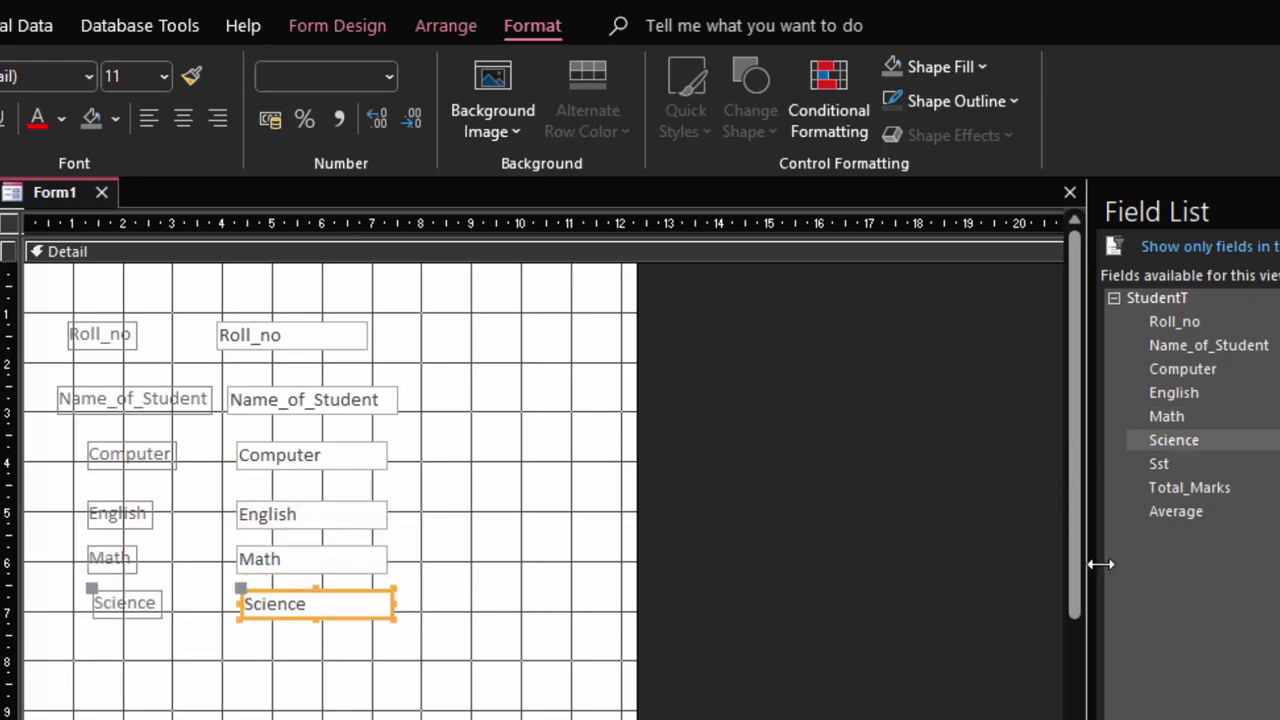
mouse_move(1159, 463)
mouse_down()
mouse_move(420, 640)
mouse_move(245, 645)
mouse_up()
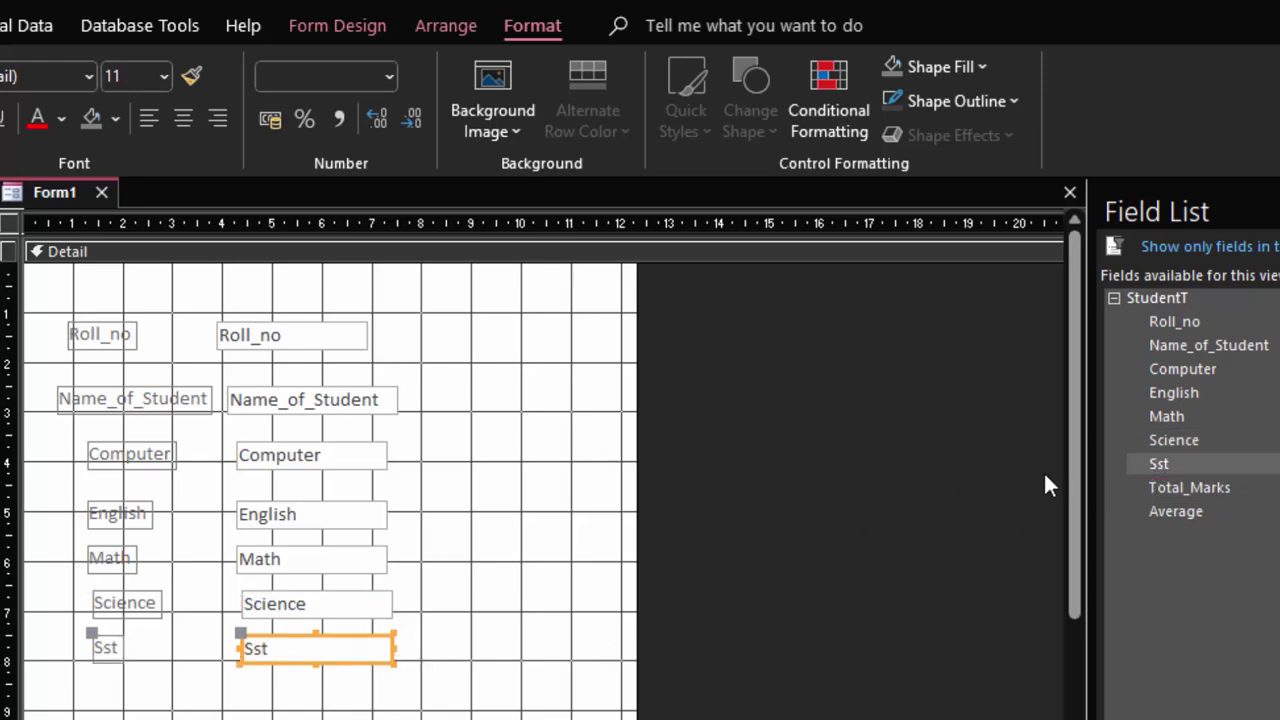
mouse_move(1178, 489)
mouse_down()
mouse_move(296, 696)
mouse_move(248, 688)
mouse_up()
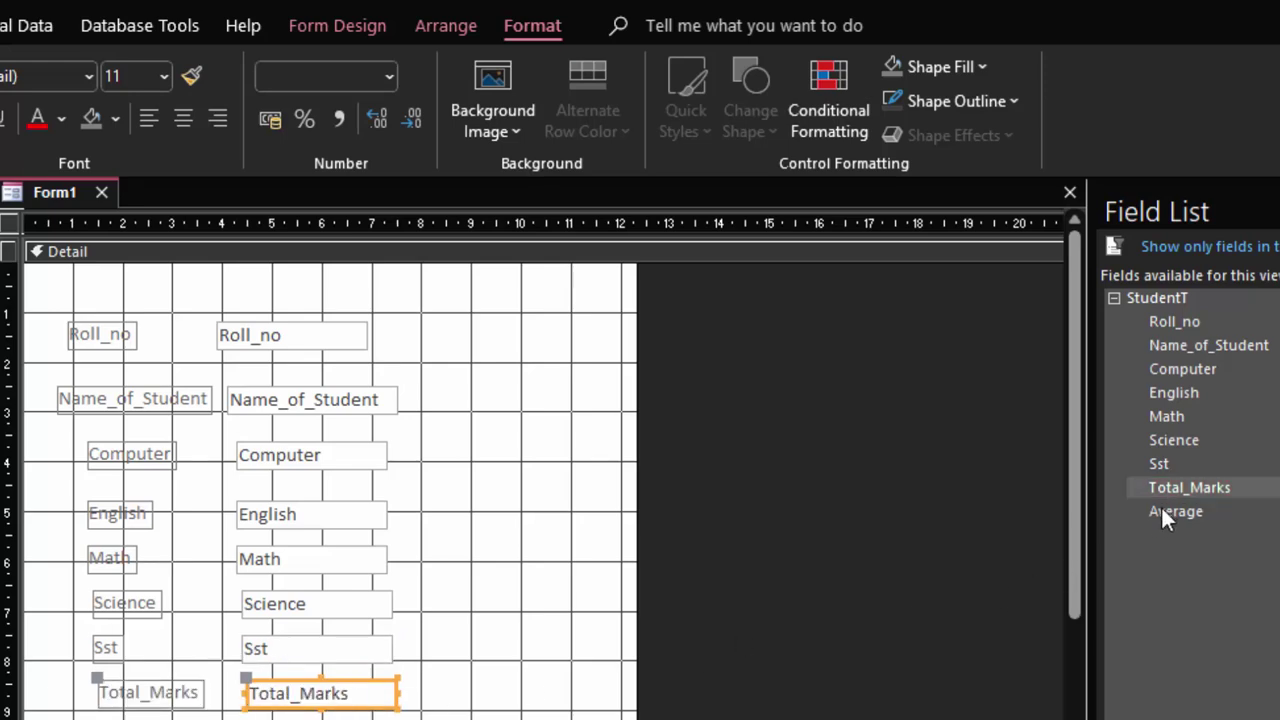
drag(1155, 510, 505, 703)
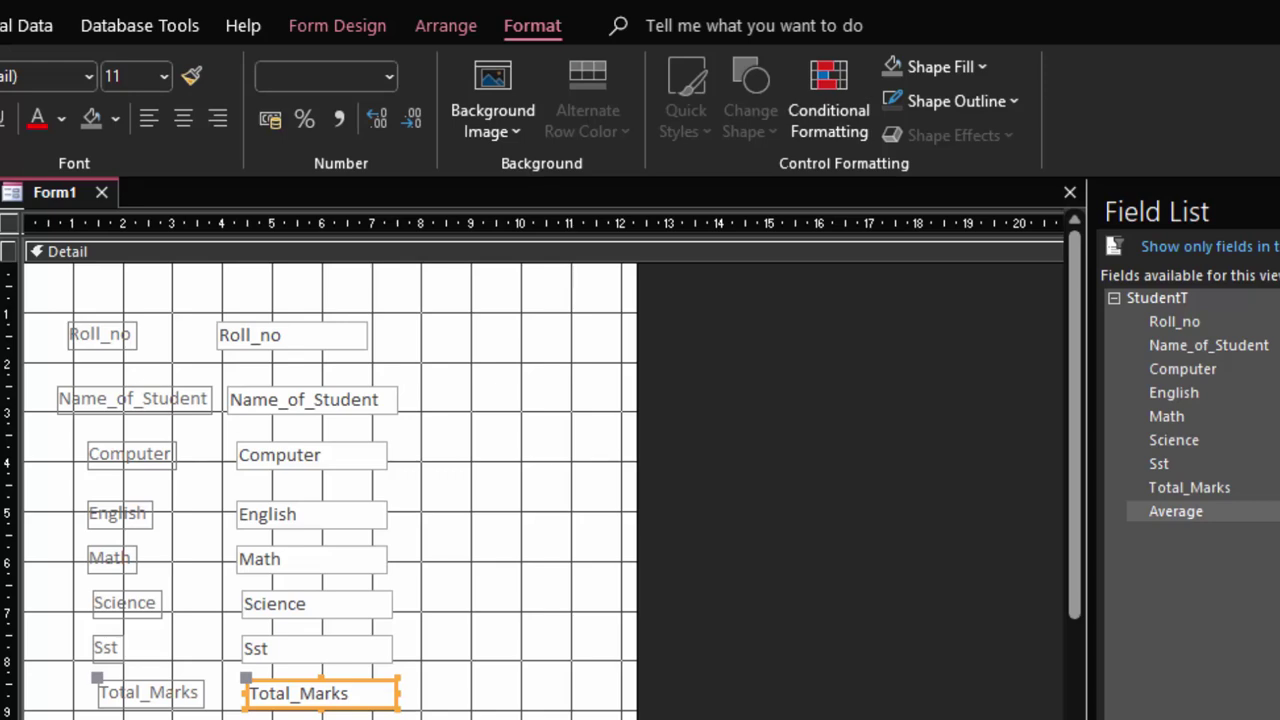
drag(505, 703, 249, 712)
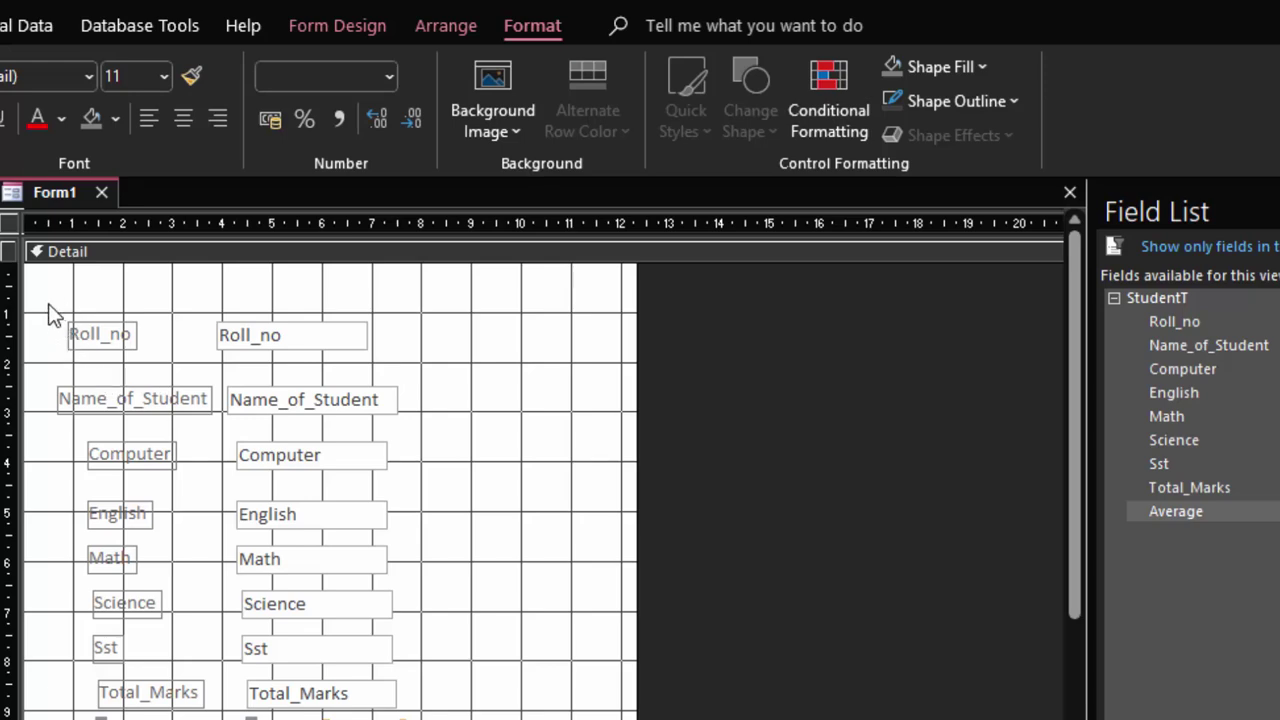
drag(47, 305, 148, 670)
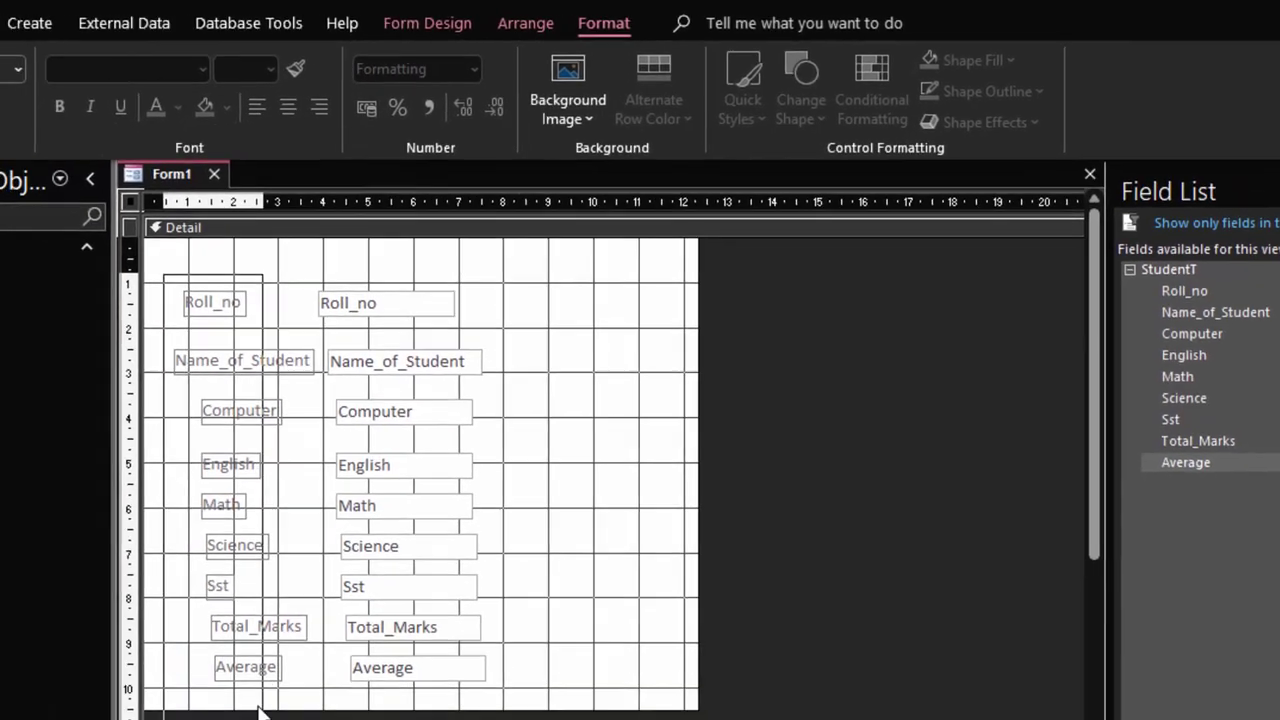
drag(148, 682, 160, 718)
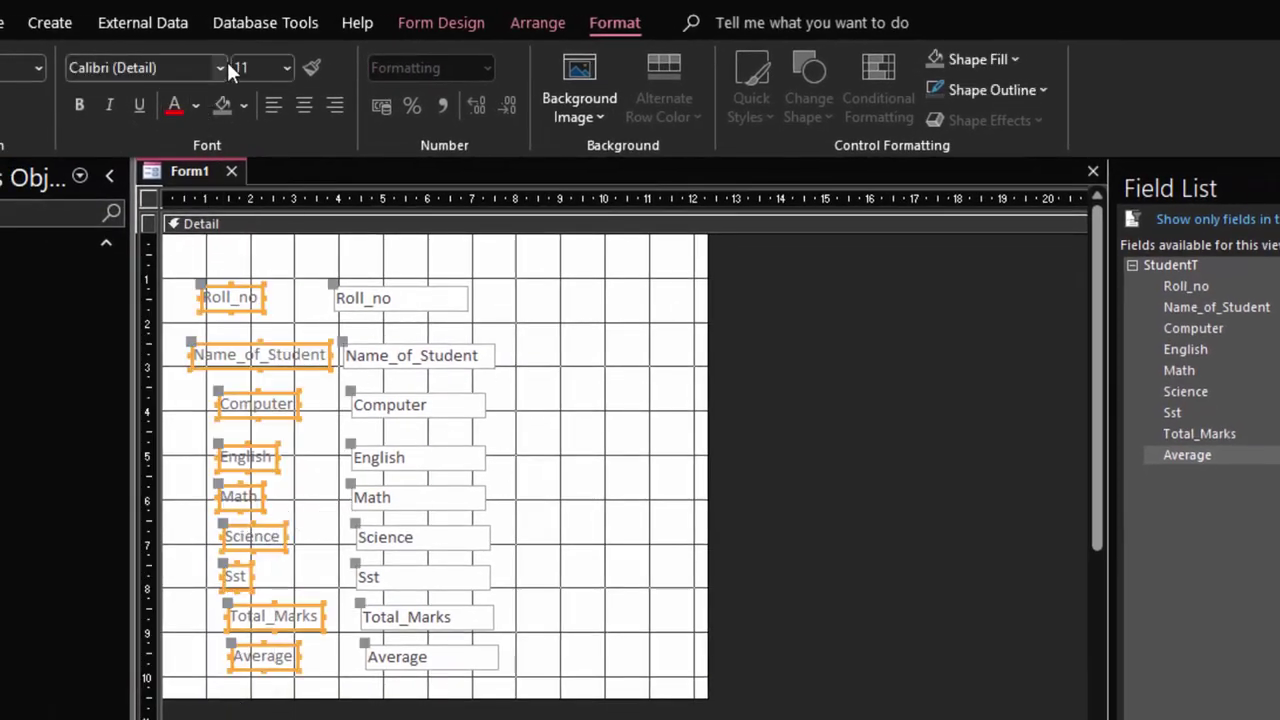
Align the selected field labels along their left edges
click(456, 24)
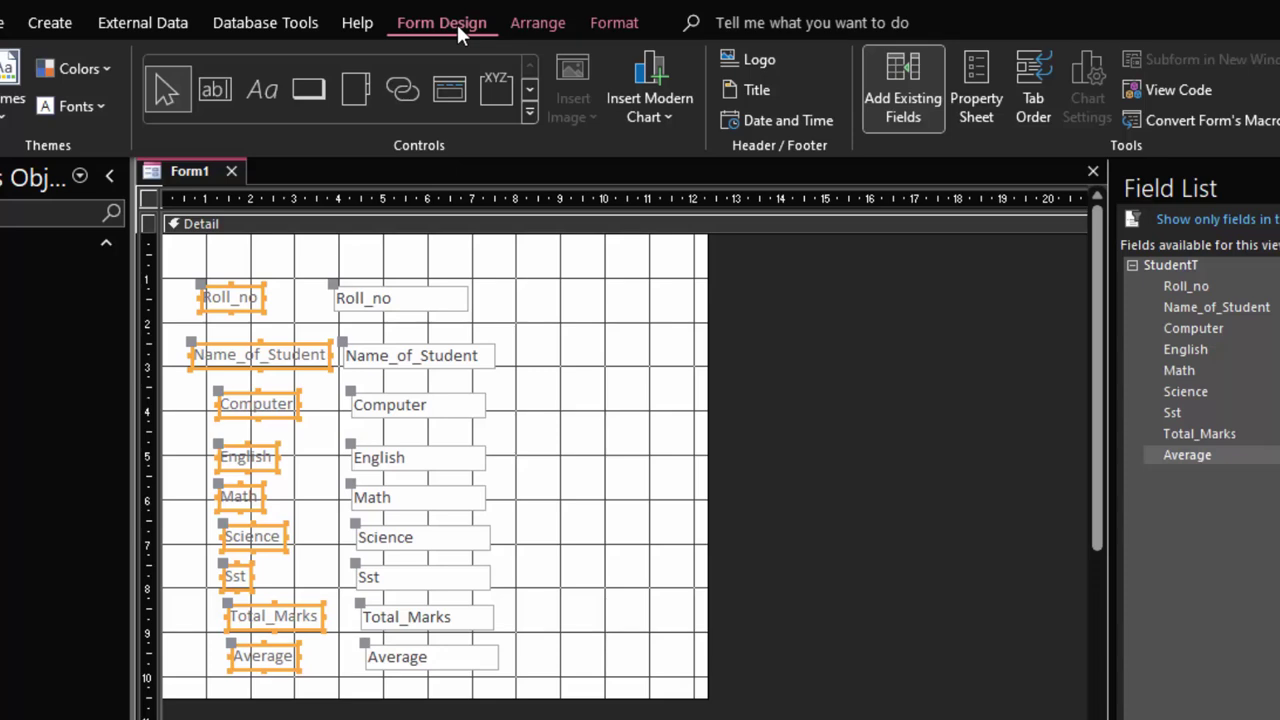
click(521, 16)
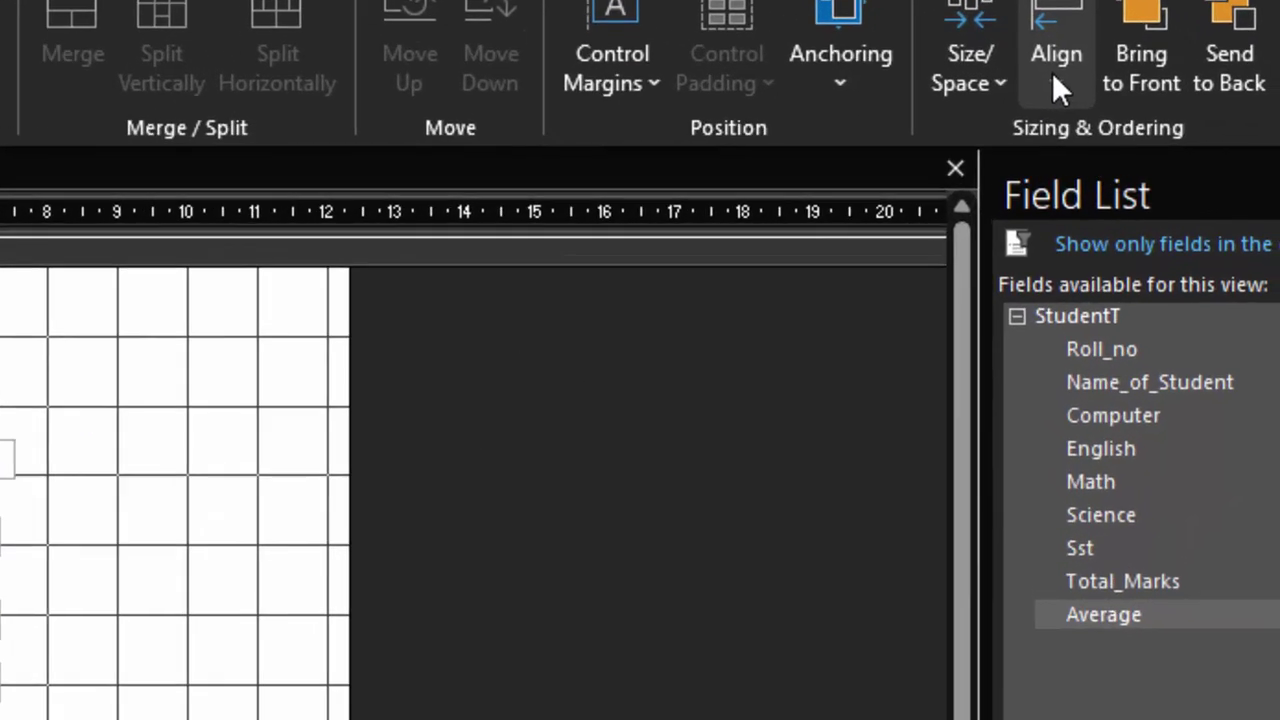
click(1157, 115)
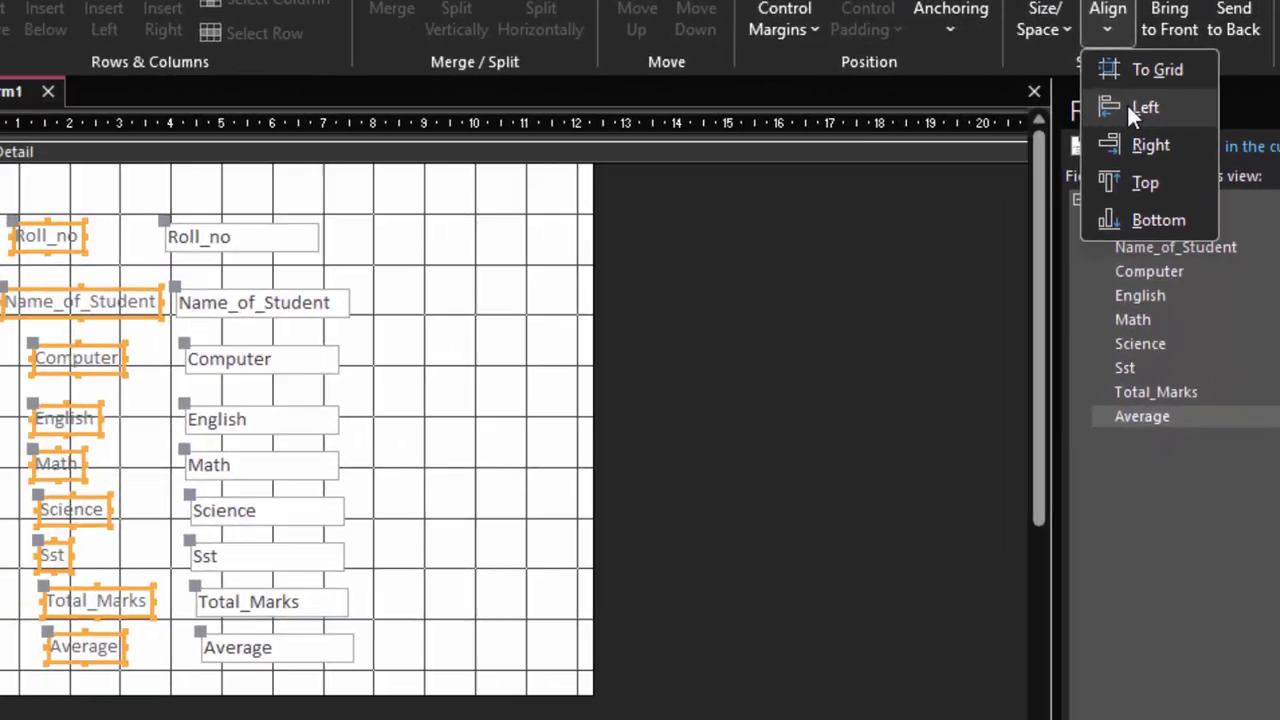
click(1132, 107)
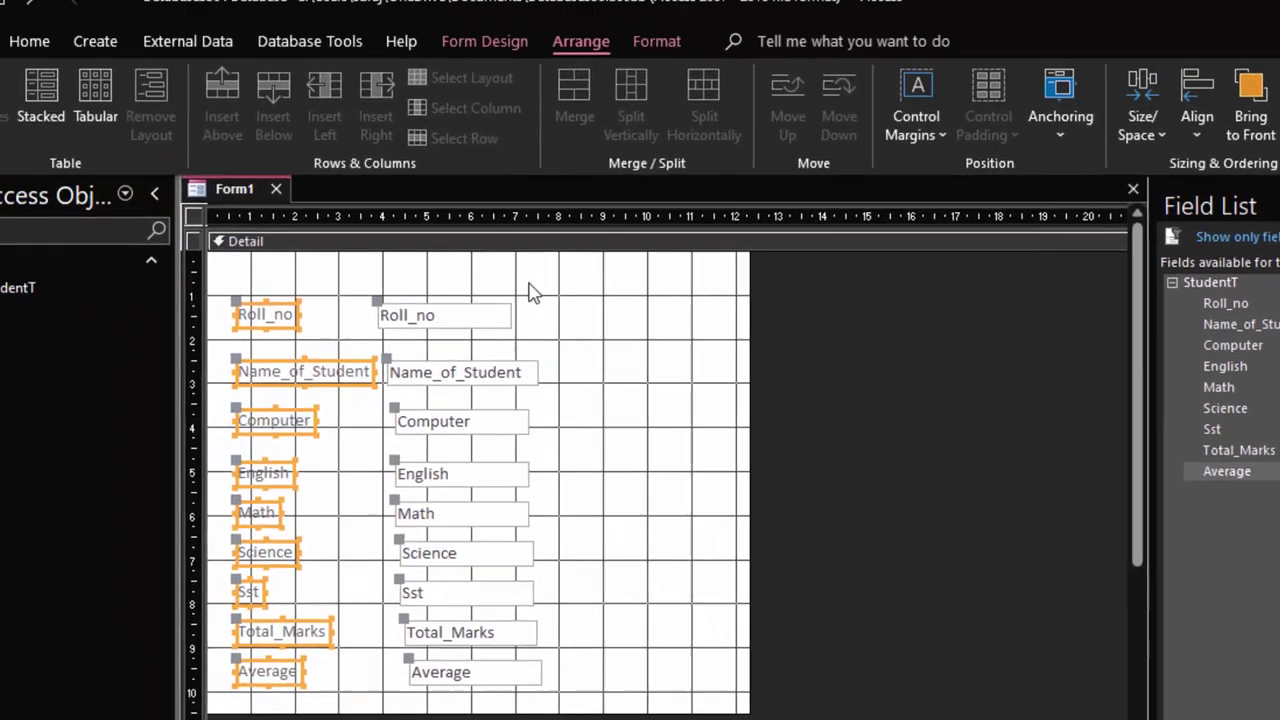
Select all the field text boxes and align them along their right edges
click(482, 290)
drag(482, 290, 577, 708)
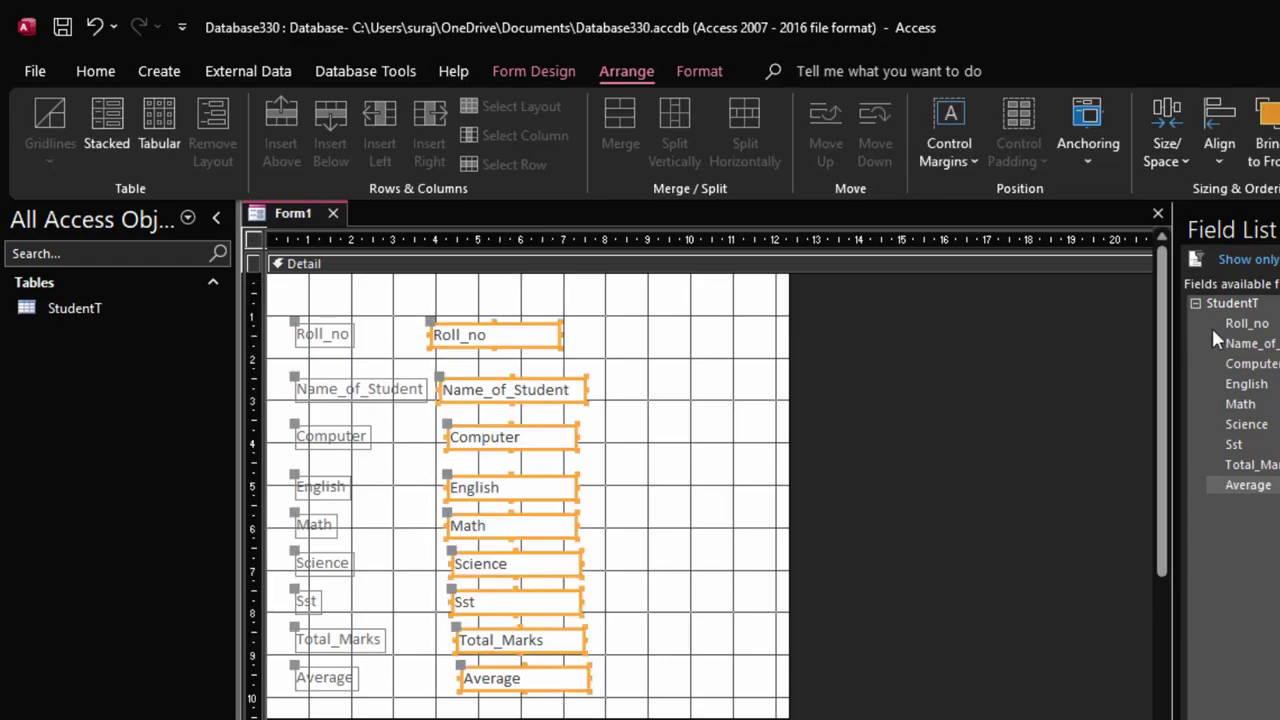
click(1219, 120)
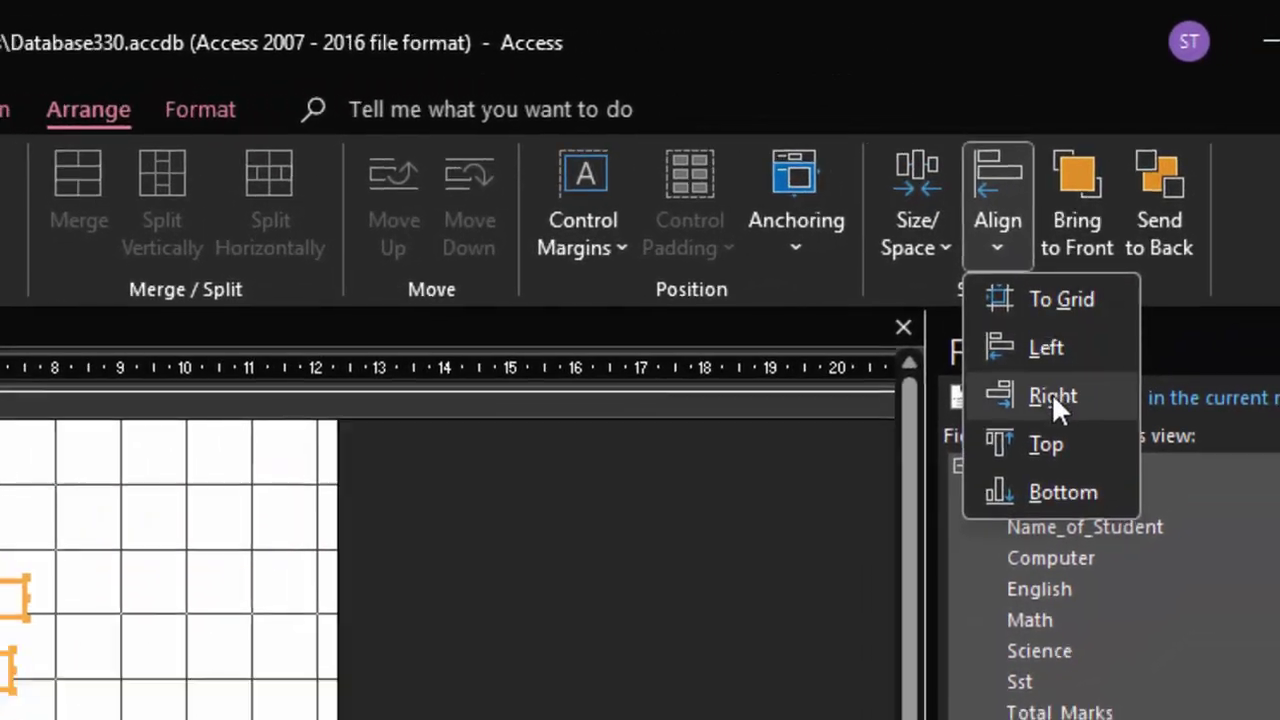
click(1256, 262)
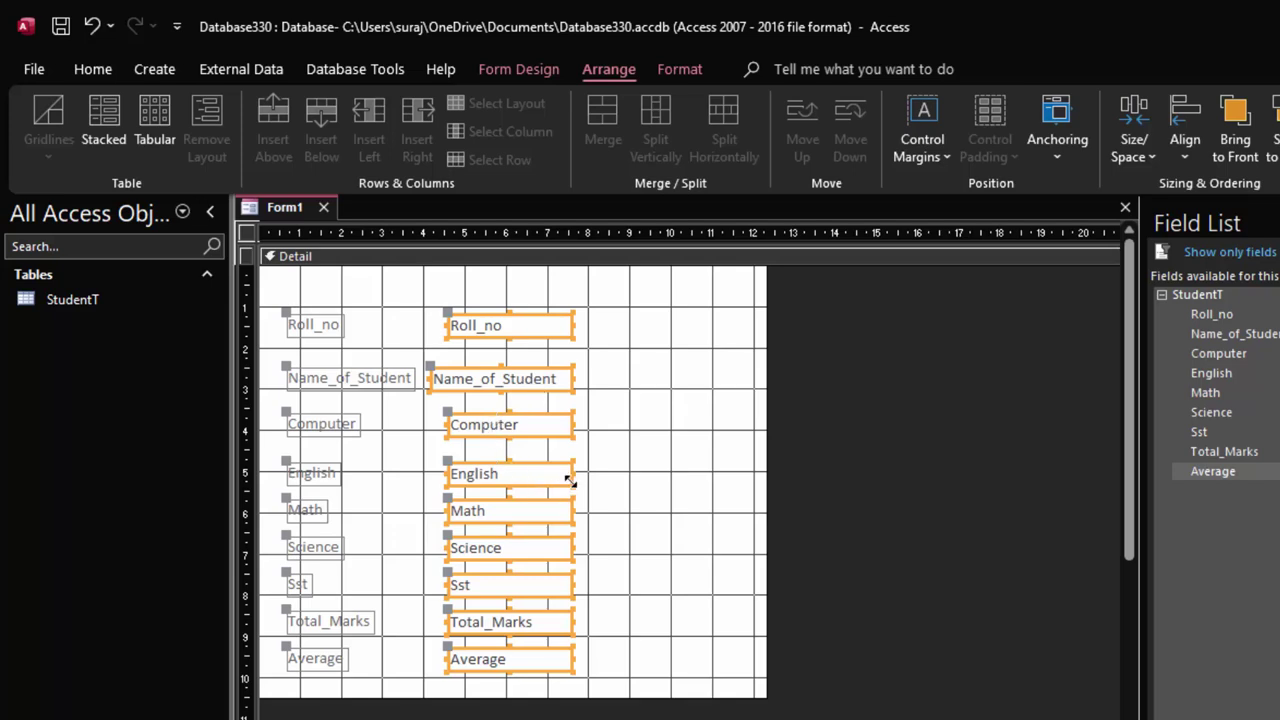
click(615, 490)
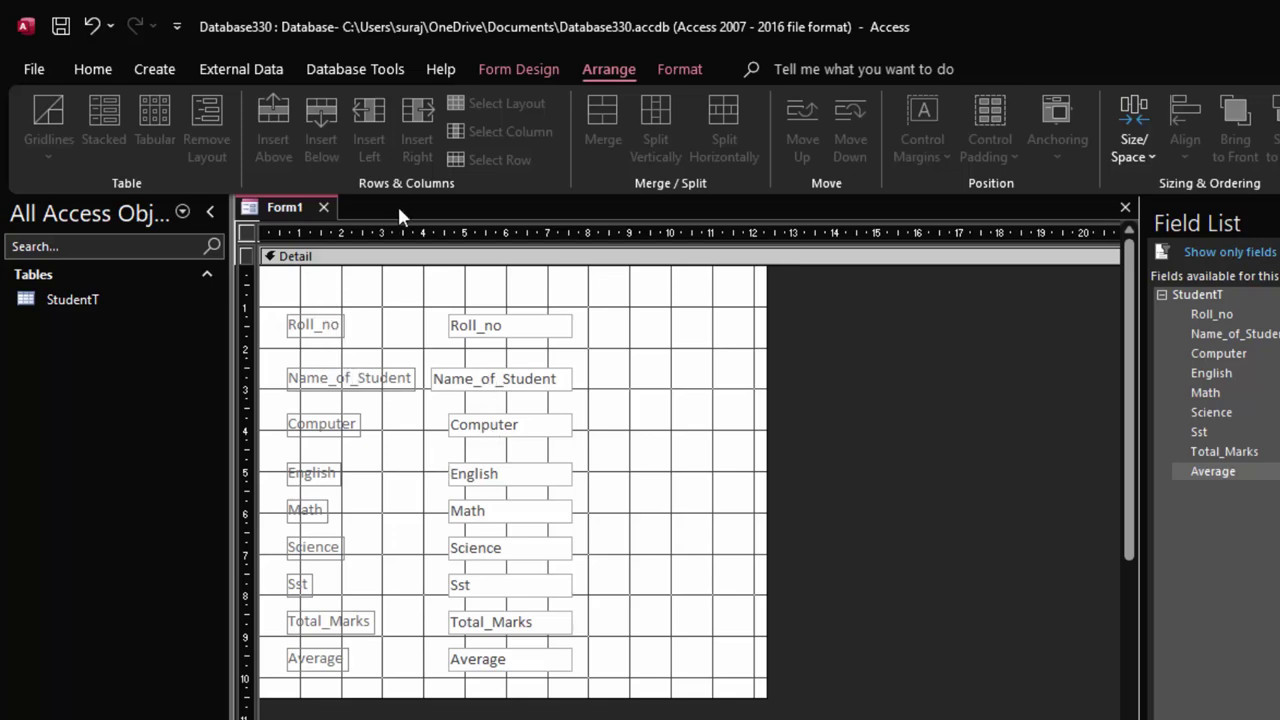
click(532, 68)
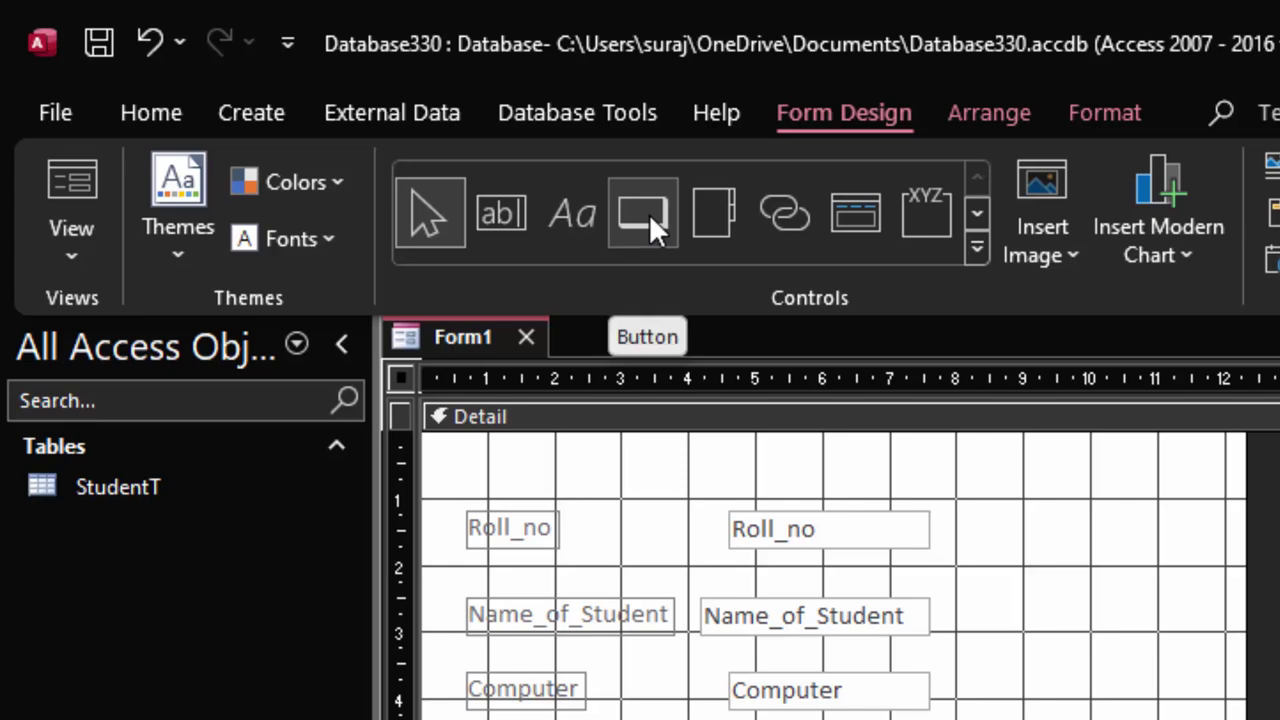
Draw a wide label across the form top reading 'माँ शारदा इंस्टिट्यूट ऑफ़ टेक्नोलॉजी'
click(572, 214)
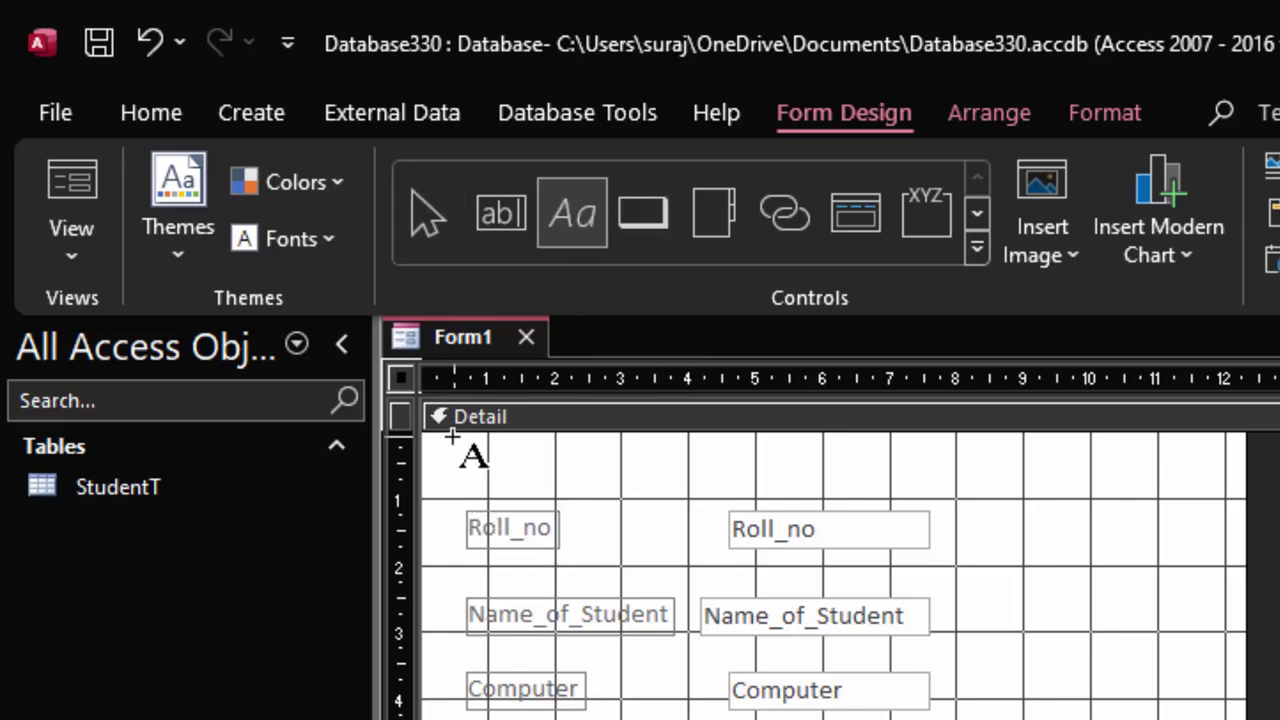
mouse_move(452, 437)
mouse_down()
mouse_move(972, 500)
mouse_move(1225, 515)
mouse_up()
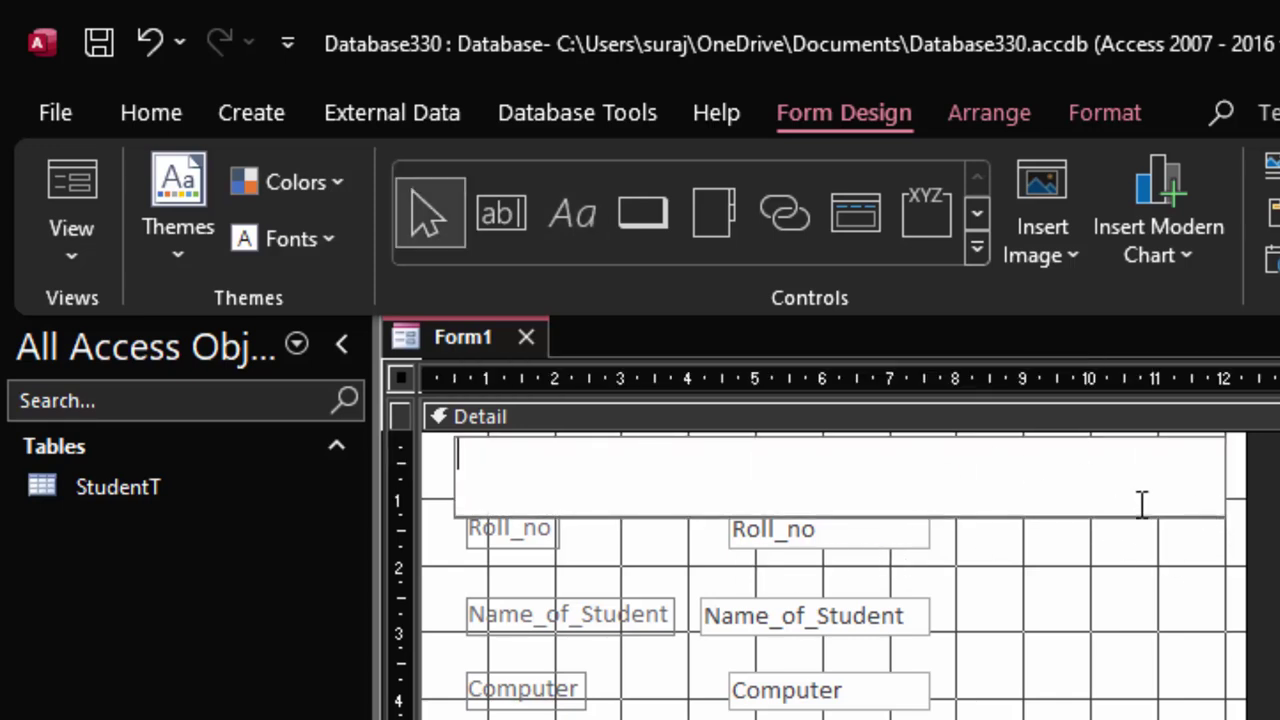
text(माँ)
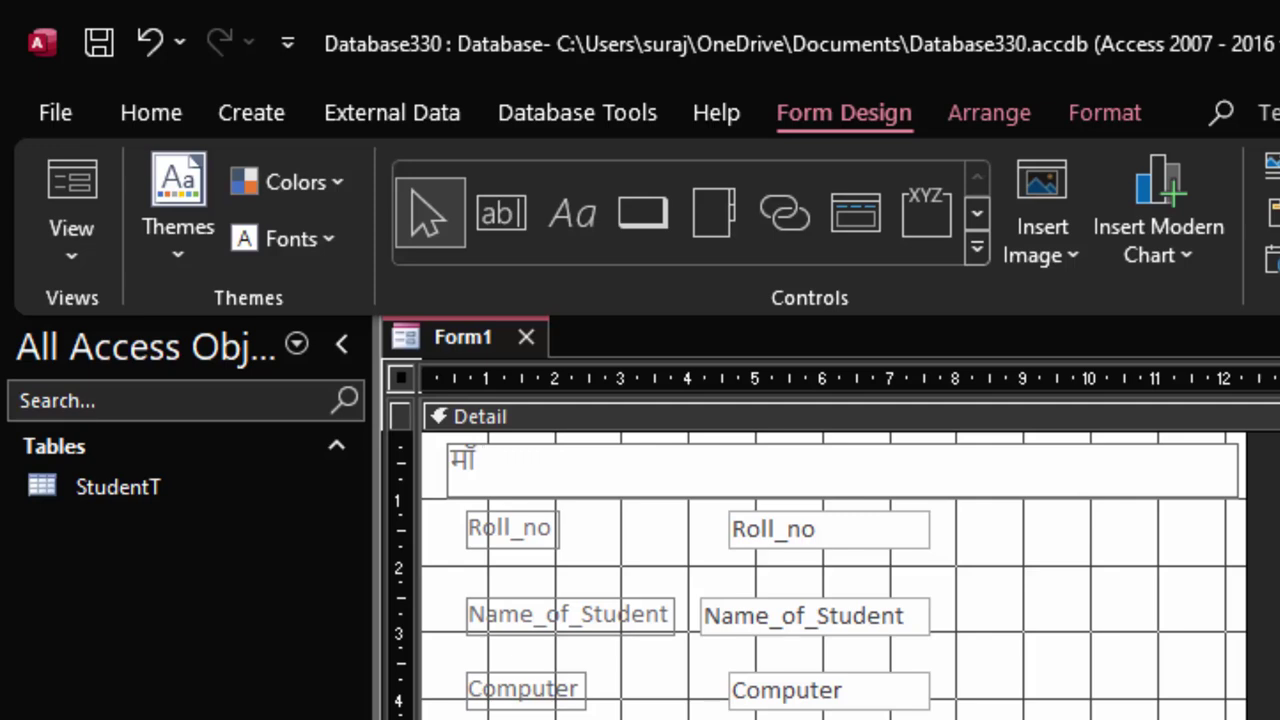
text(sharda )
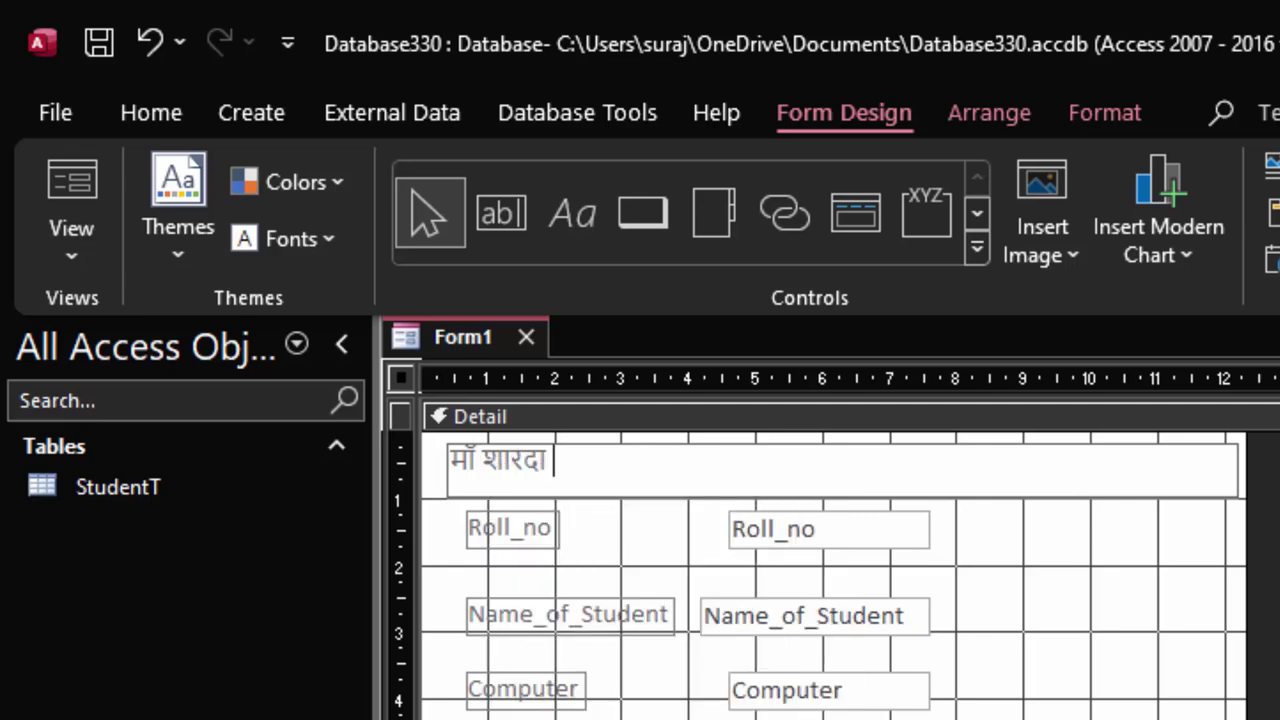
text(ib)
key(BackSpace)
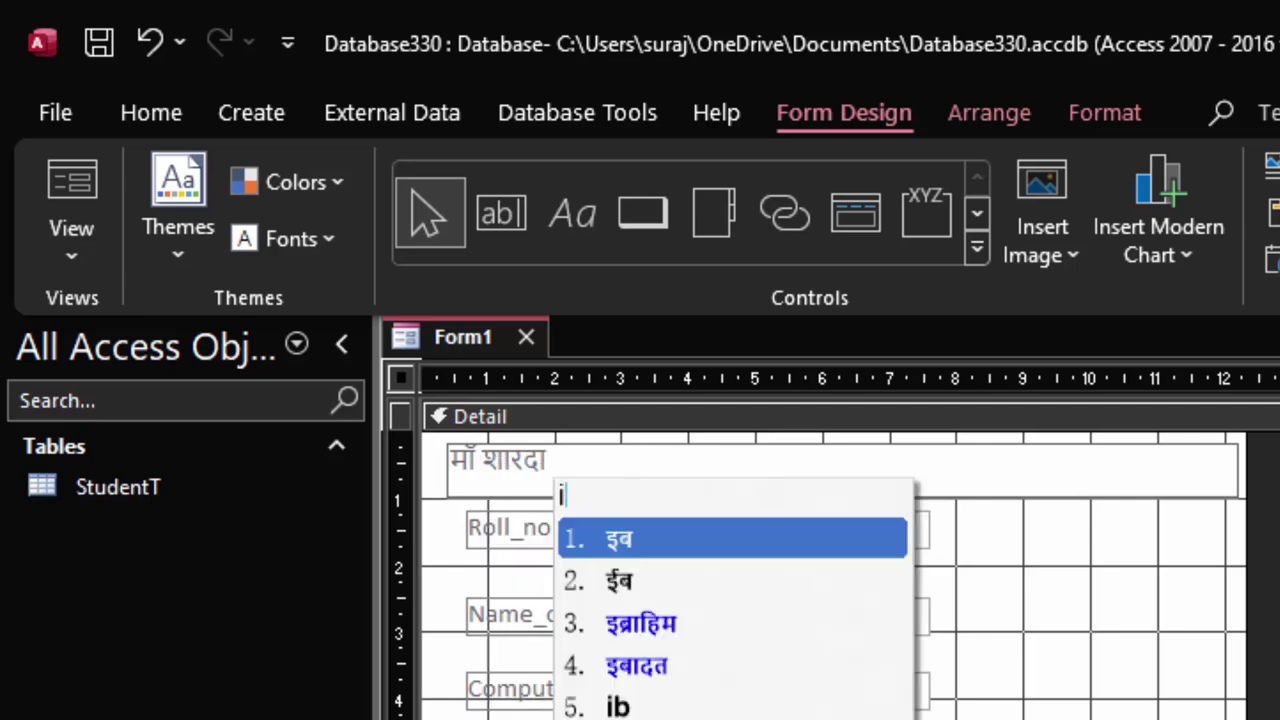
text(nstitu)
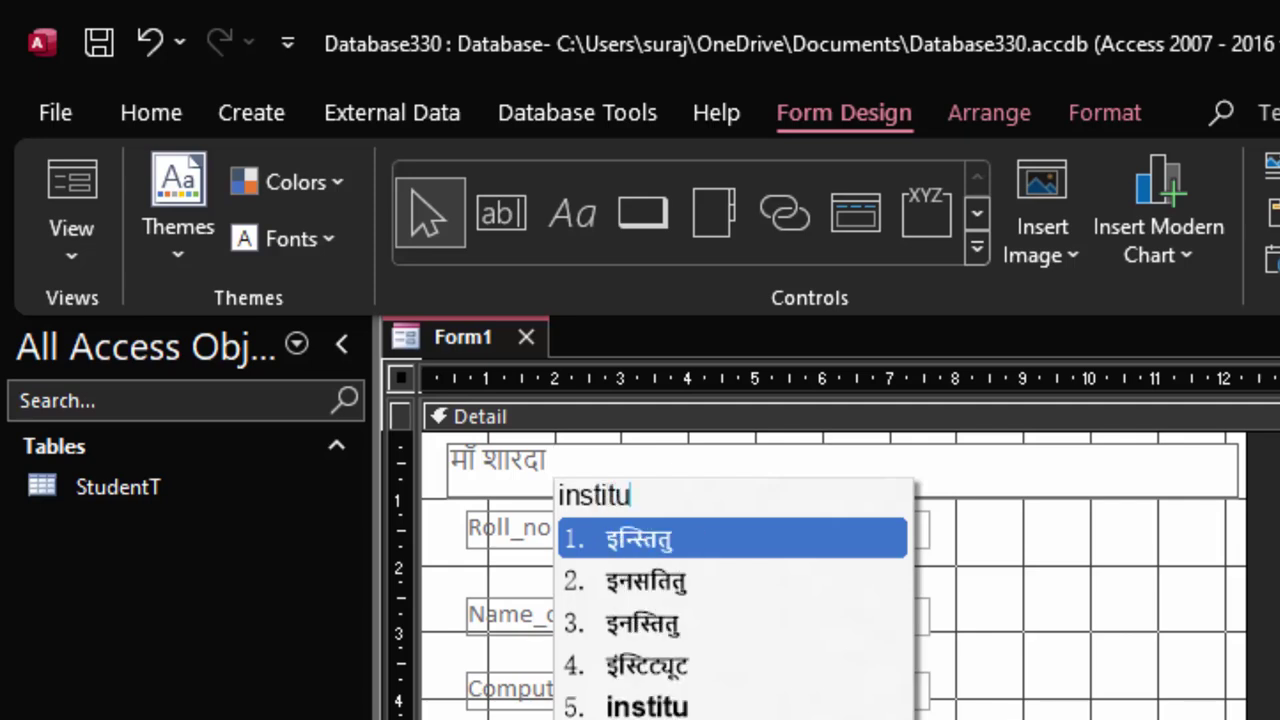
text(te)
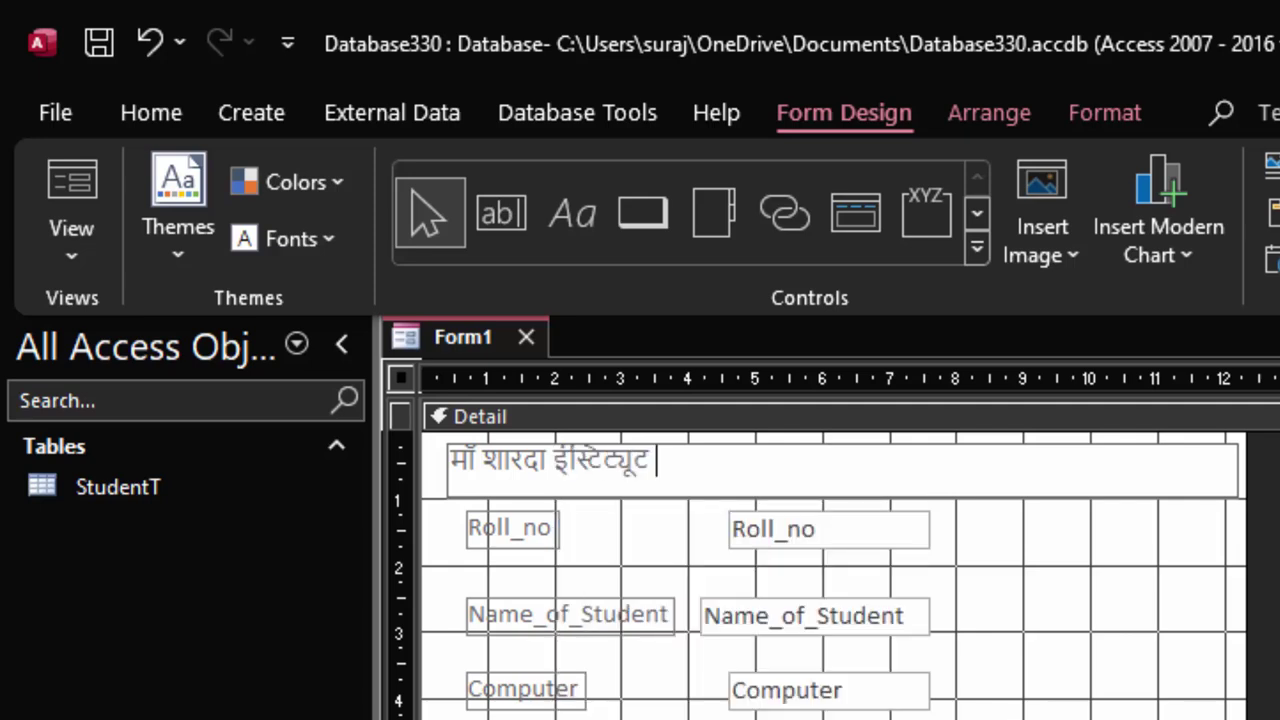
text( of)
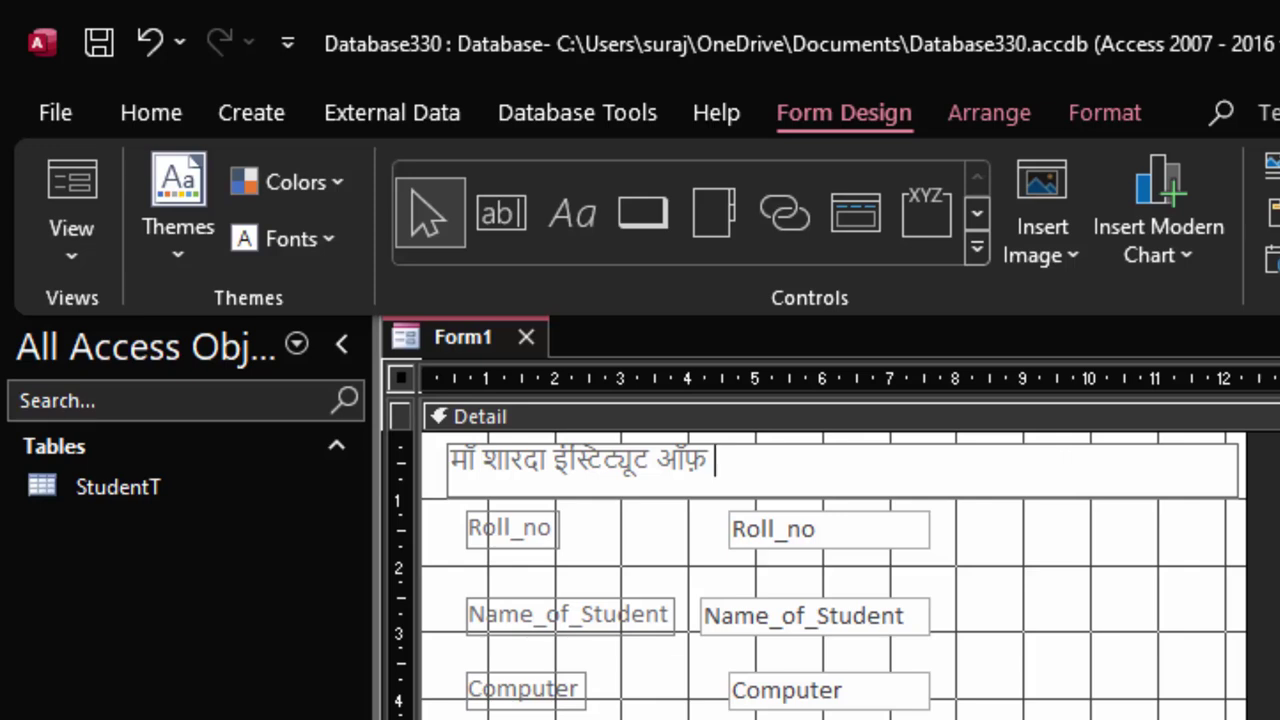
text( techno)
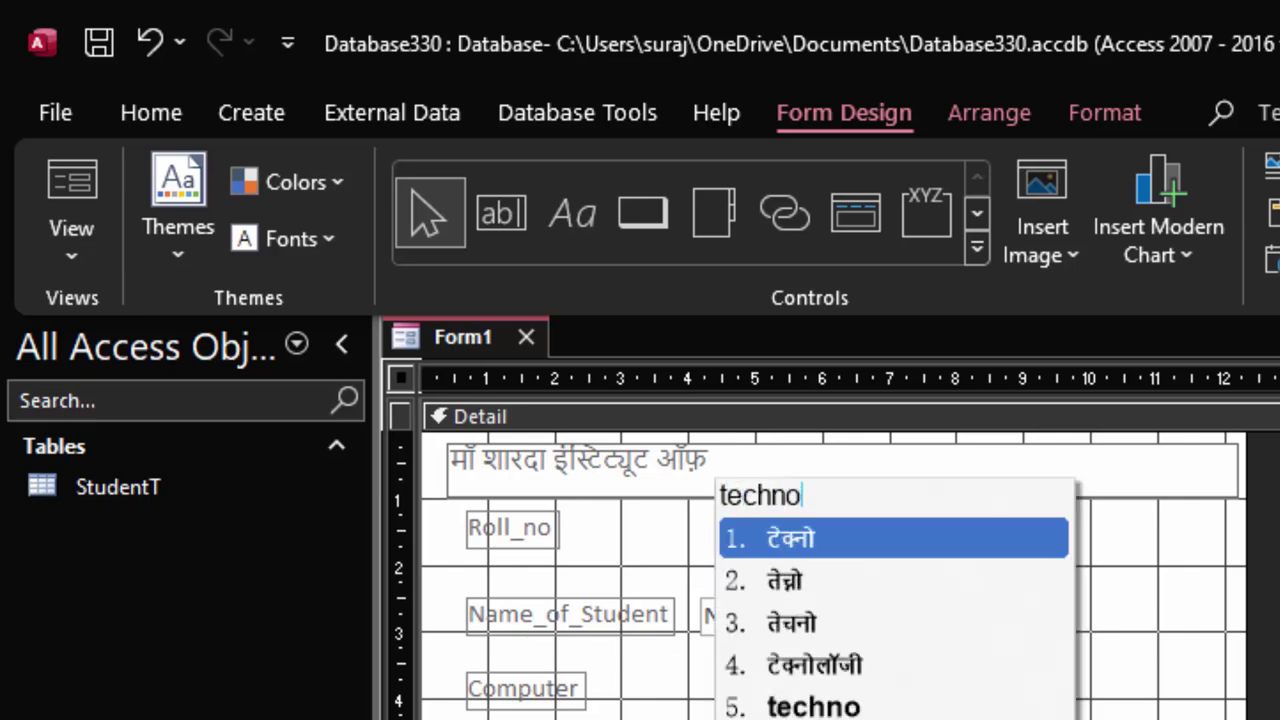
text(logy)
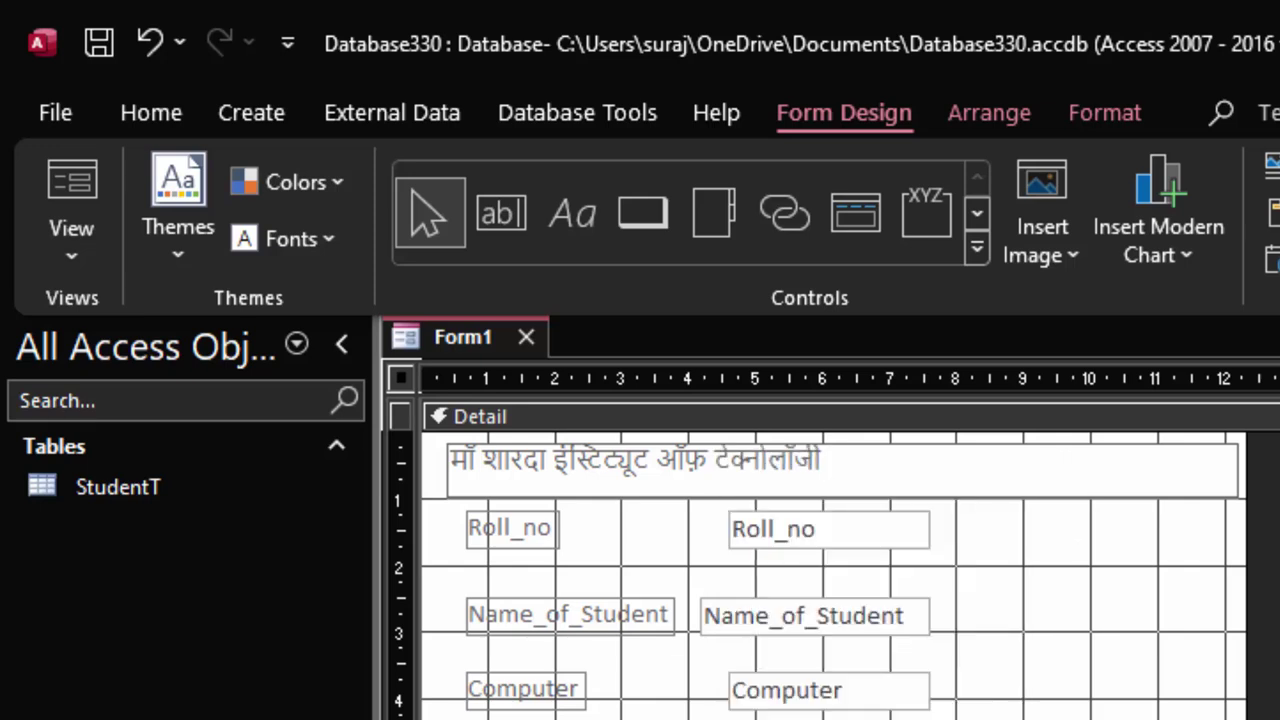
double_click(826, 465)
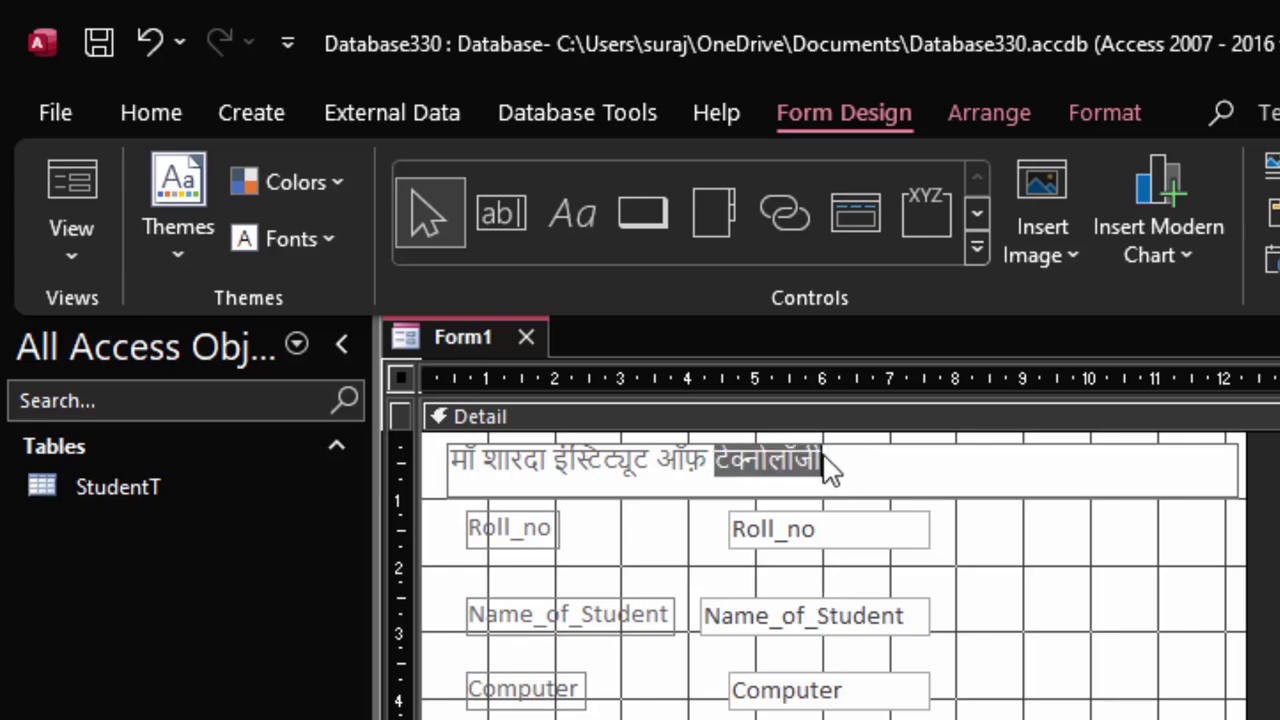
click(828, 466)
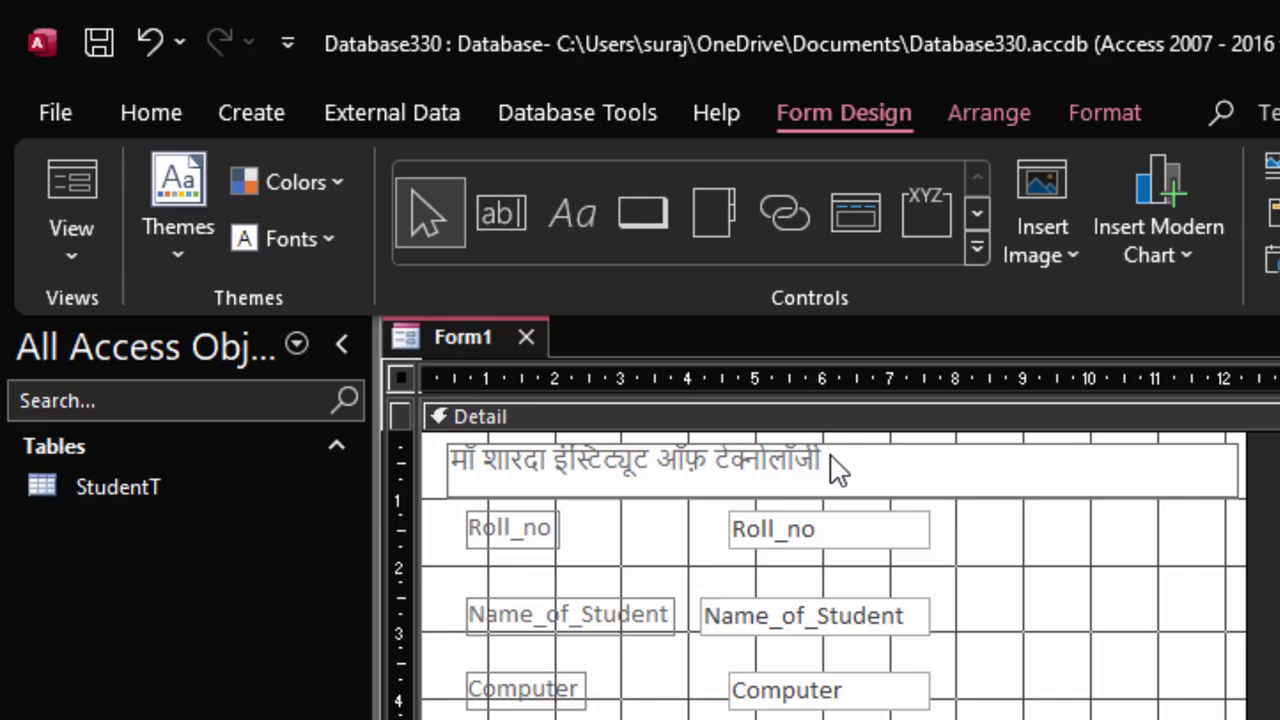
drag(828, 462, 404, 470)
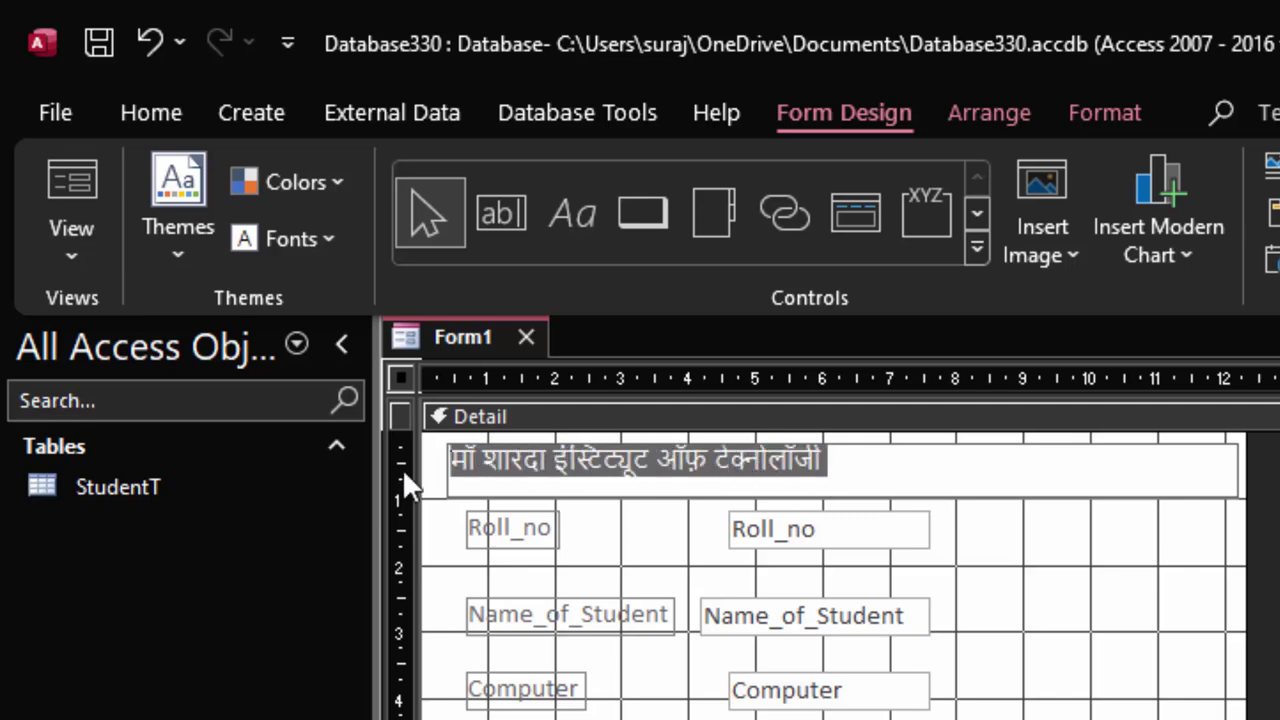
Colour the Hindi title label's text red and centre it within its box
click(160, 123)
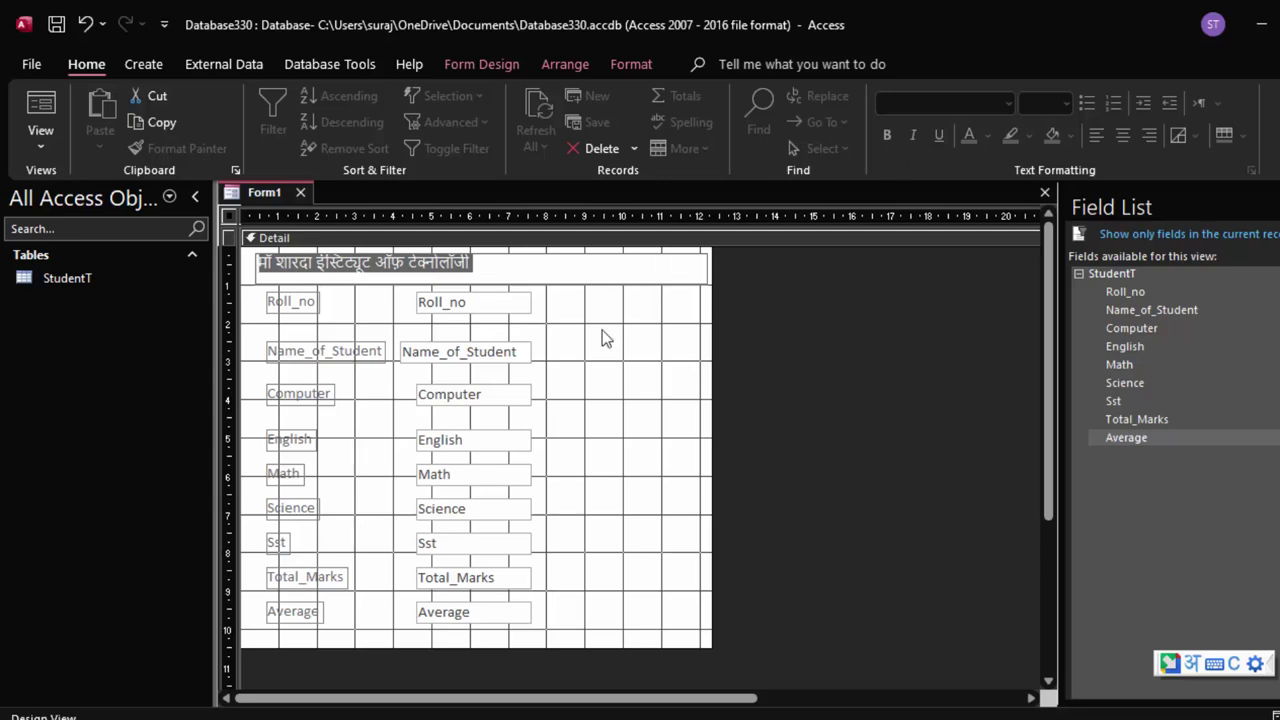
click(486, 277)
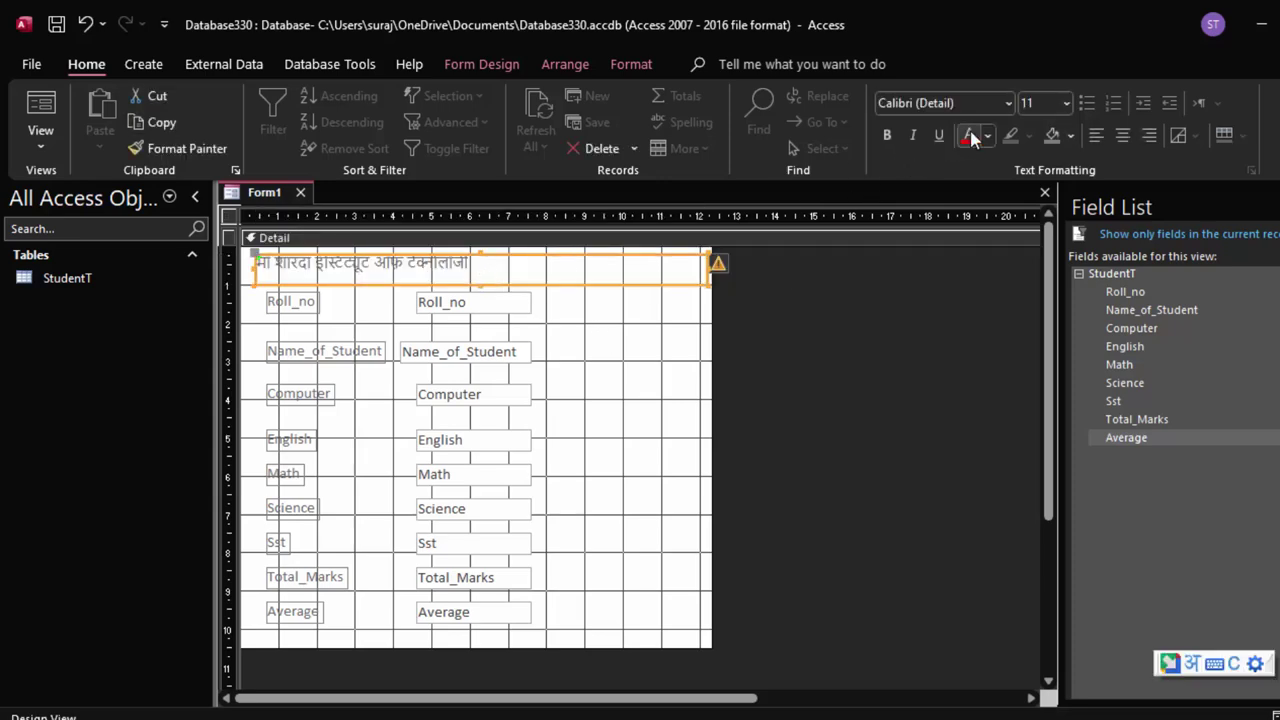
click(884, 135)
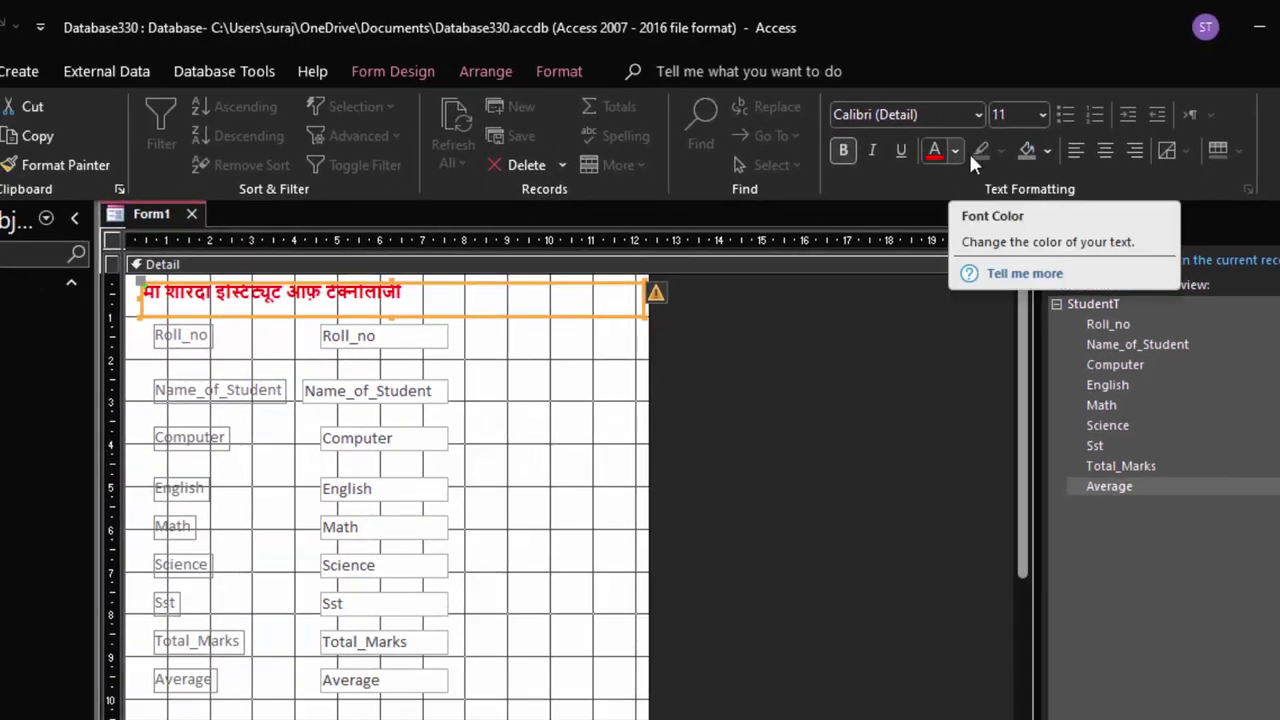
click(1102, 151)
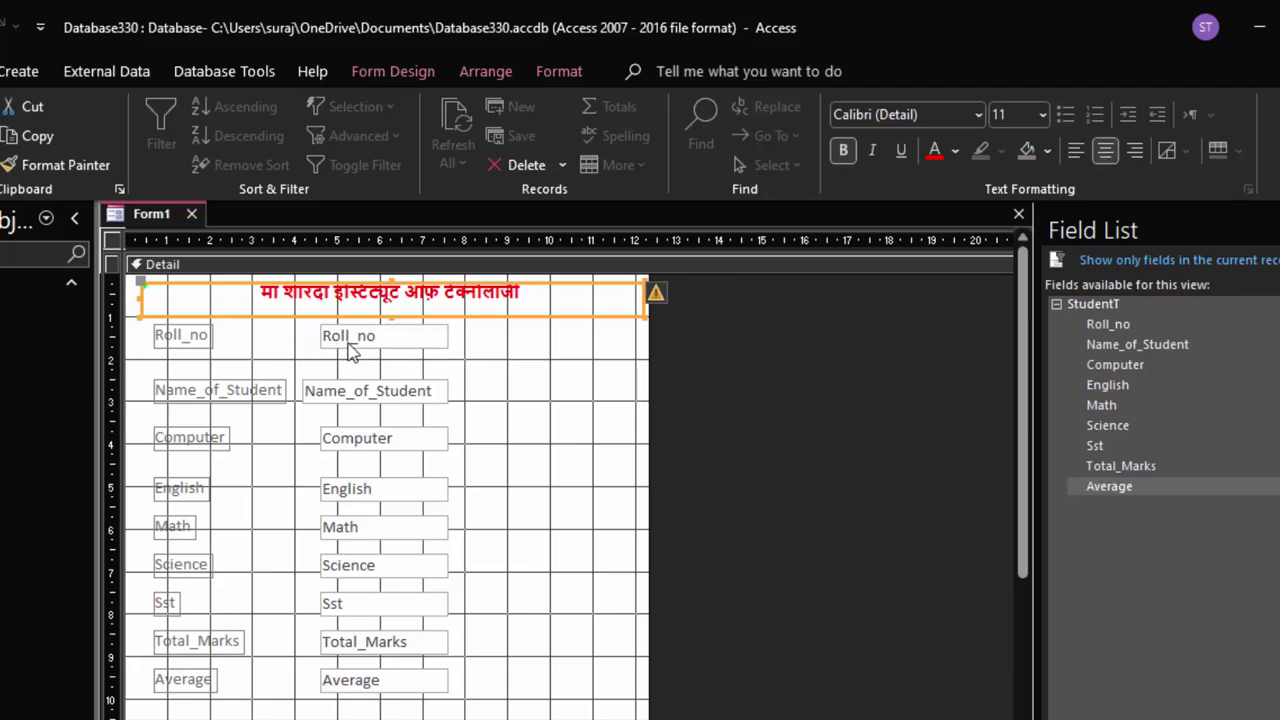
click(492, 450)
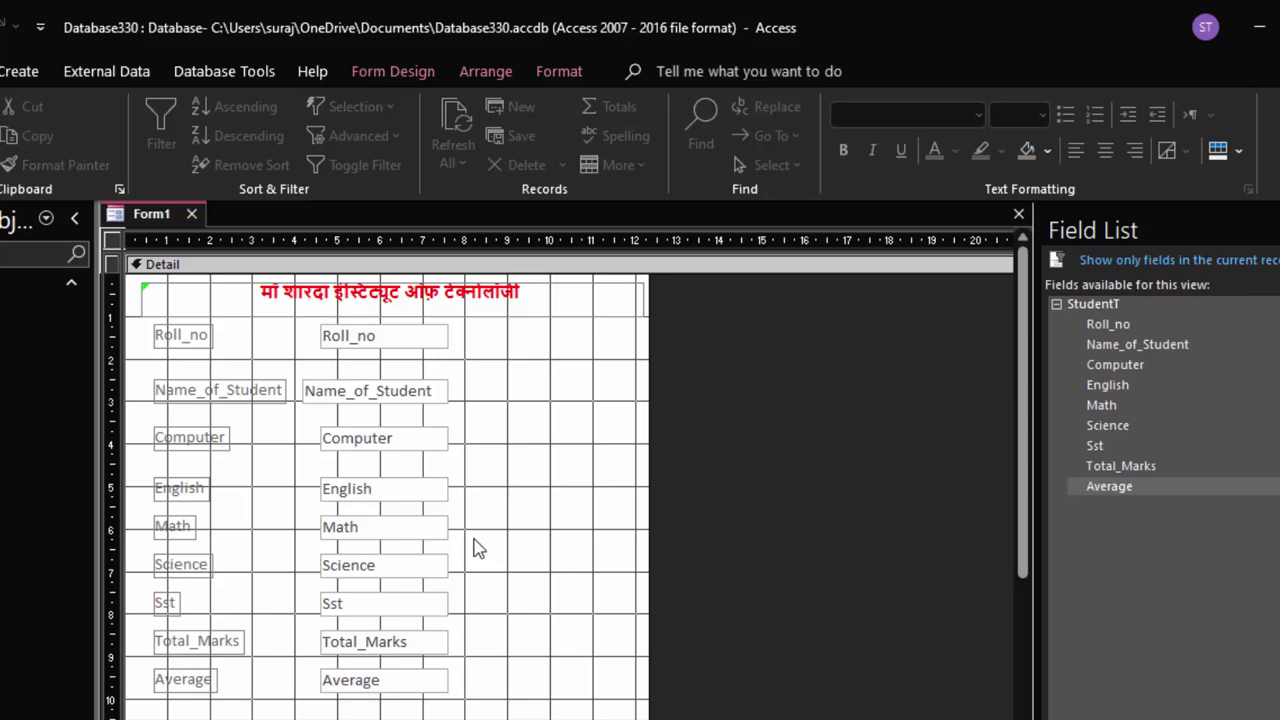
Select the field controls and nudge the Roll_no and Name_of_Student labels slightly left
drag(145, 324, 407, 546)
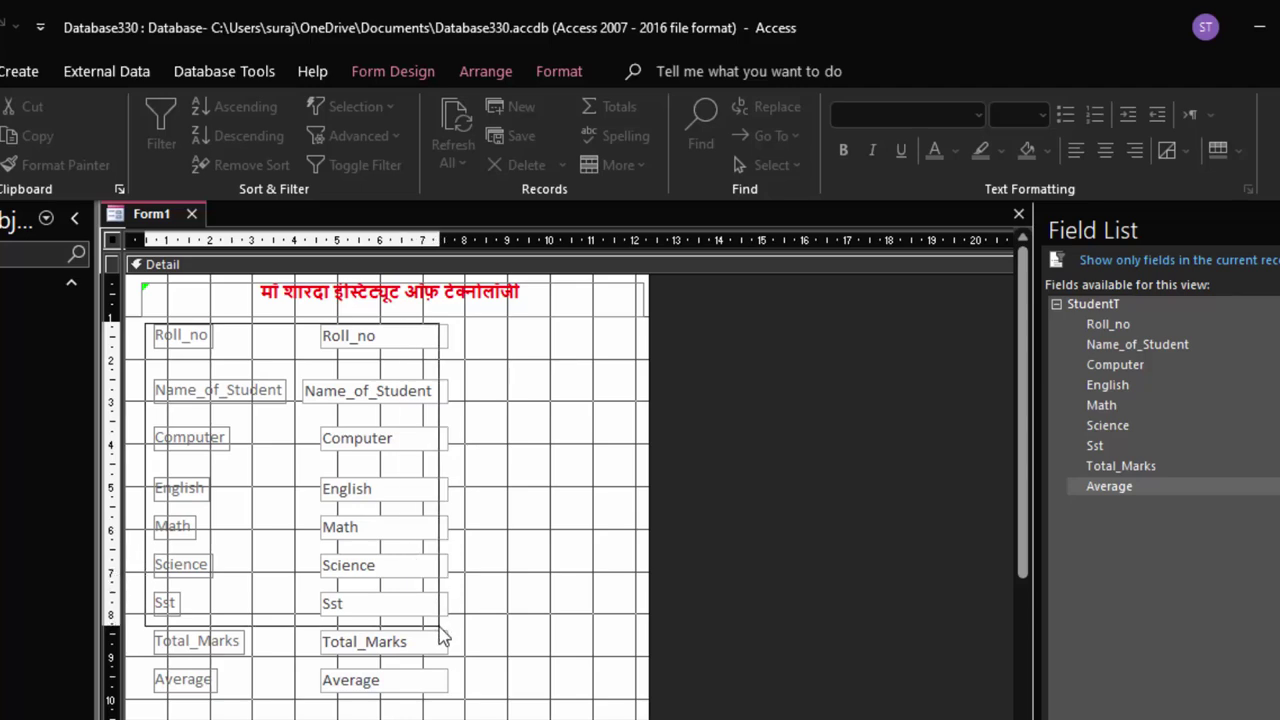
drag(407, 546, 468, 710)
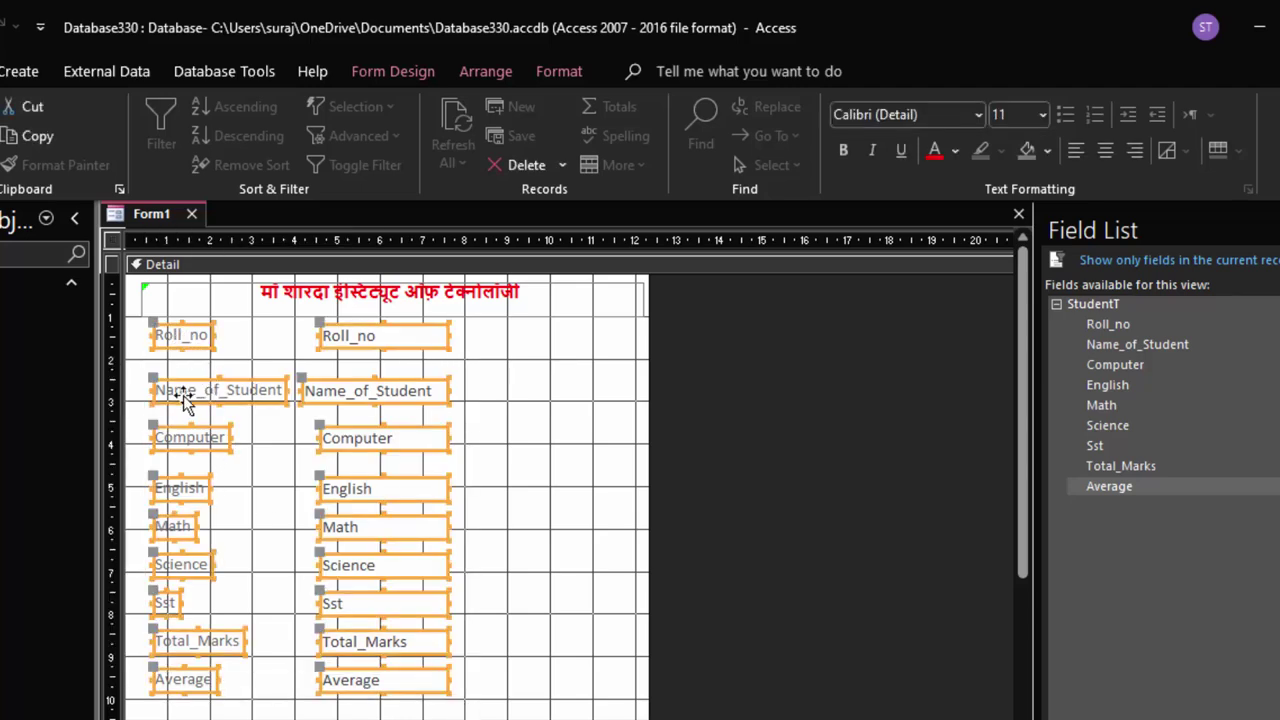
click(250, 440)
mouse_move(203, 347)
mouse_down()
mouse_move(178, 342)
mouse_move(186, 352)
mouse_up()
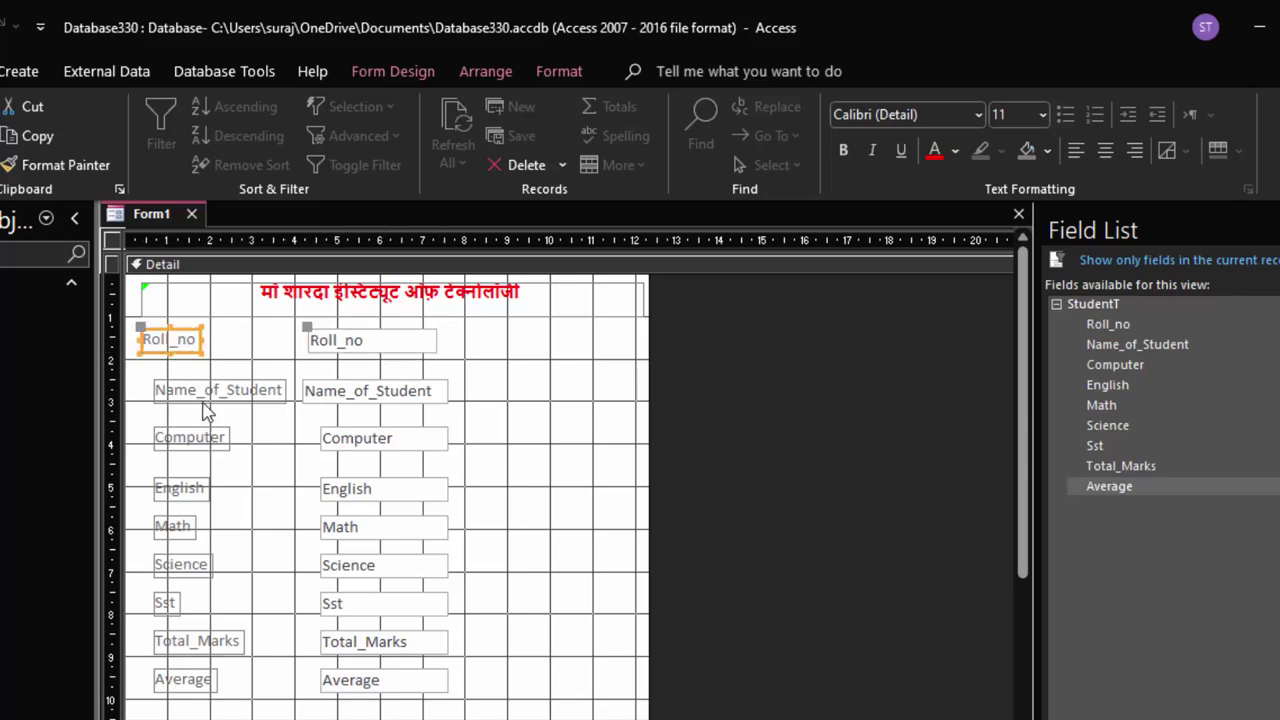
mouse_move(203, 410)
mouse_down()
mouse_move(189, 412)
mouse_move(185, 441)
mouse_up()
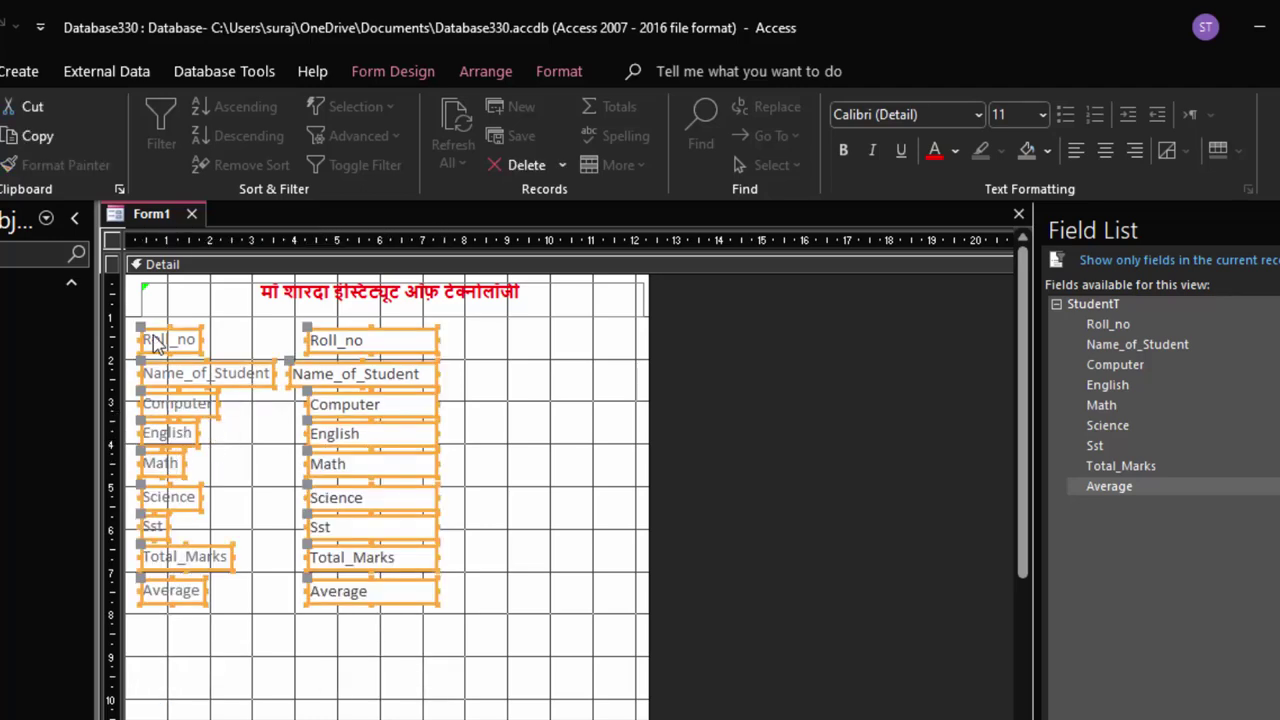
Fill the Hindi title label with pale yellow-orange and set its text colour to black
click(955, 151)
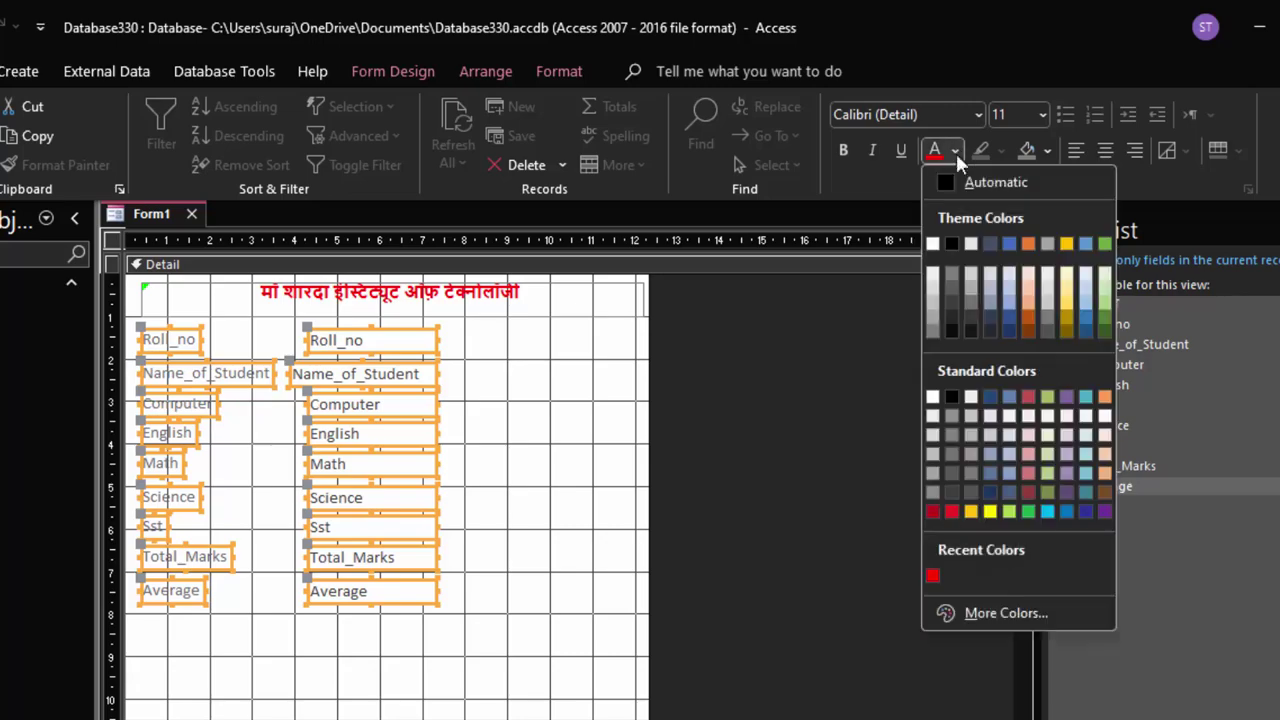
click(947, 176)
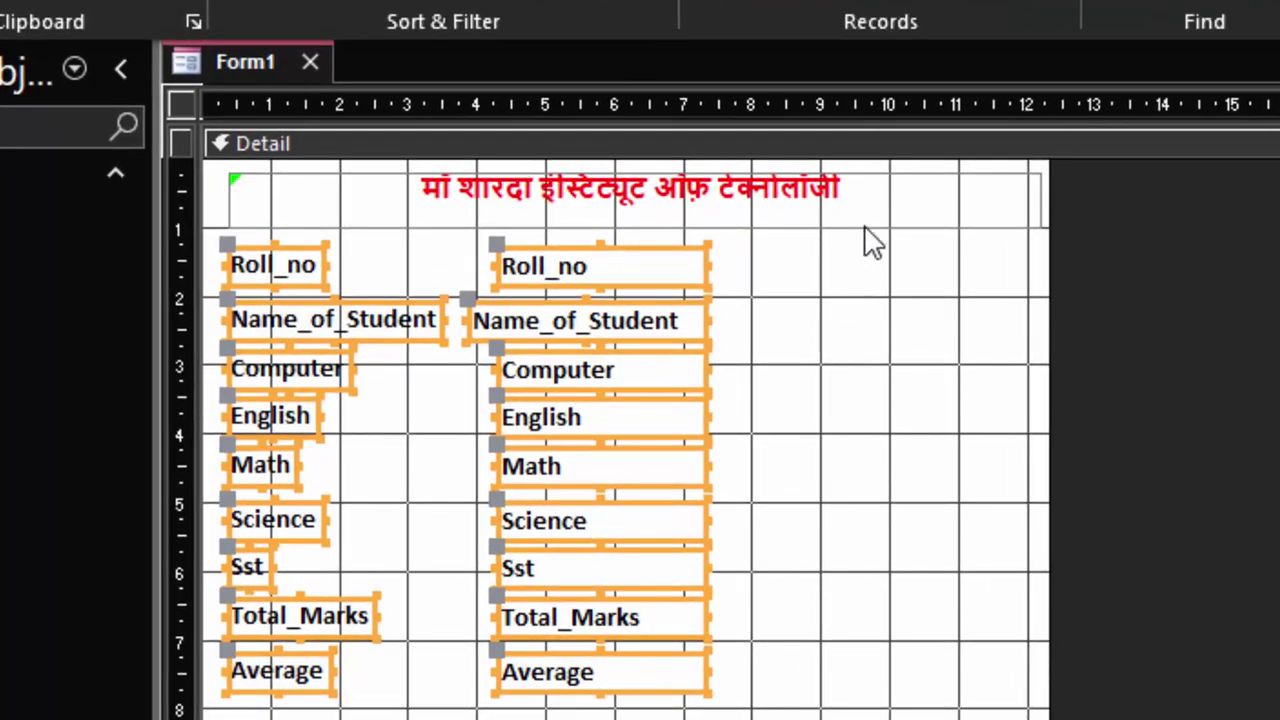
click(871, 222)
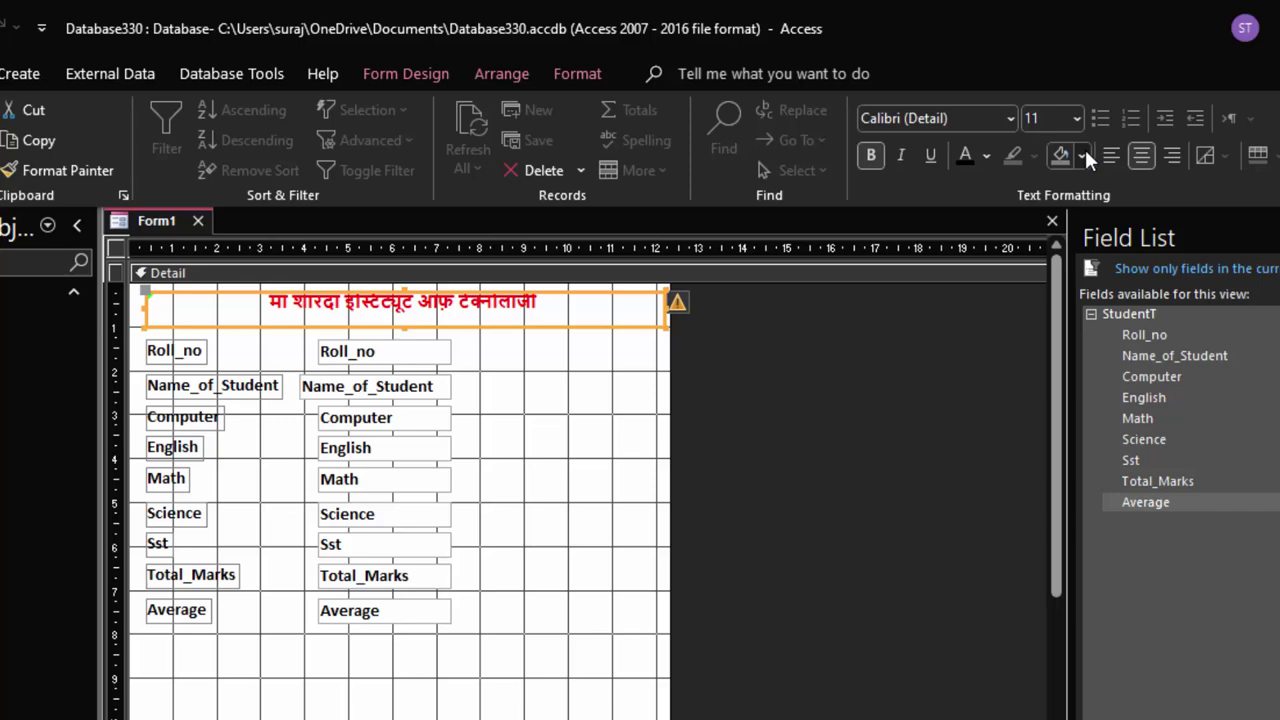
click(1084, 155)
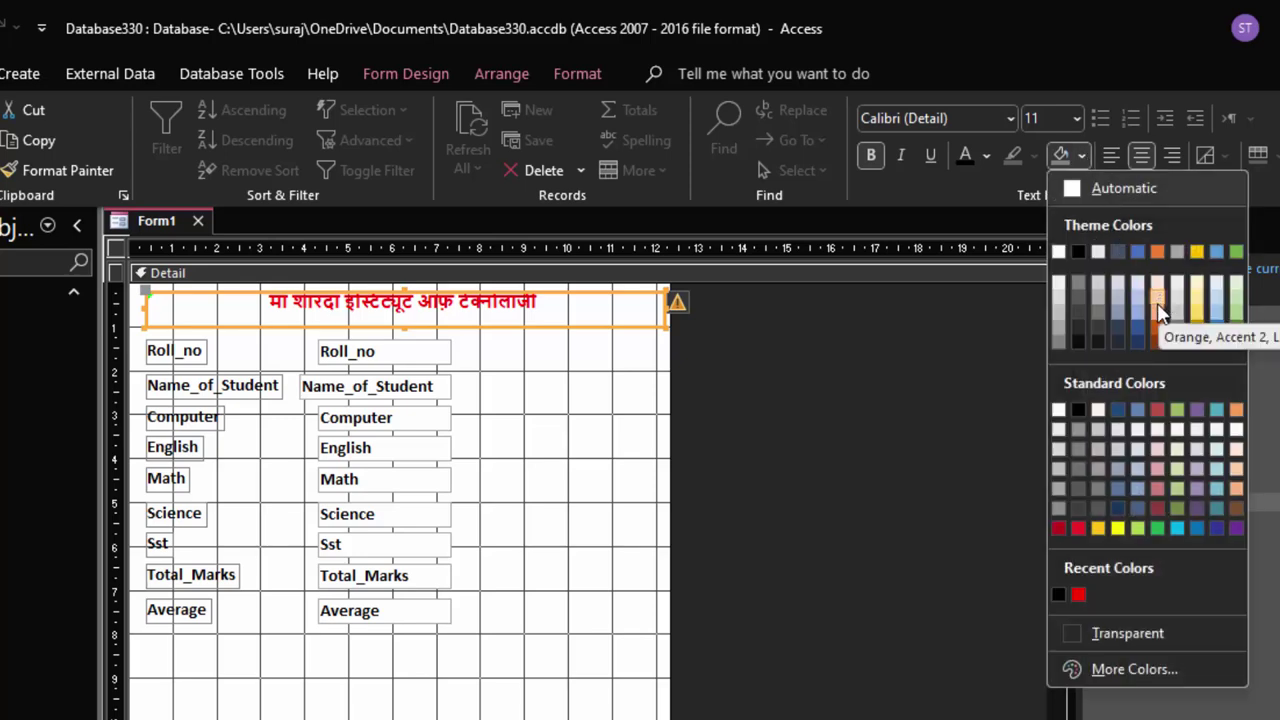
click(1198, 297)
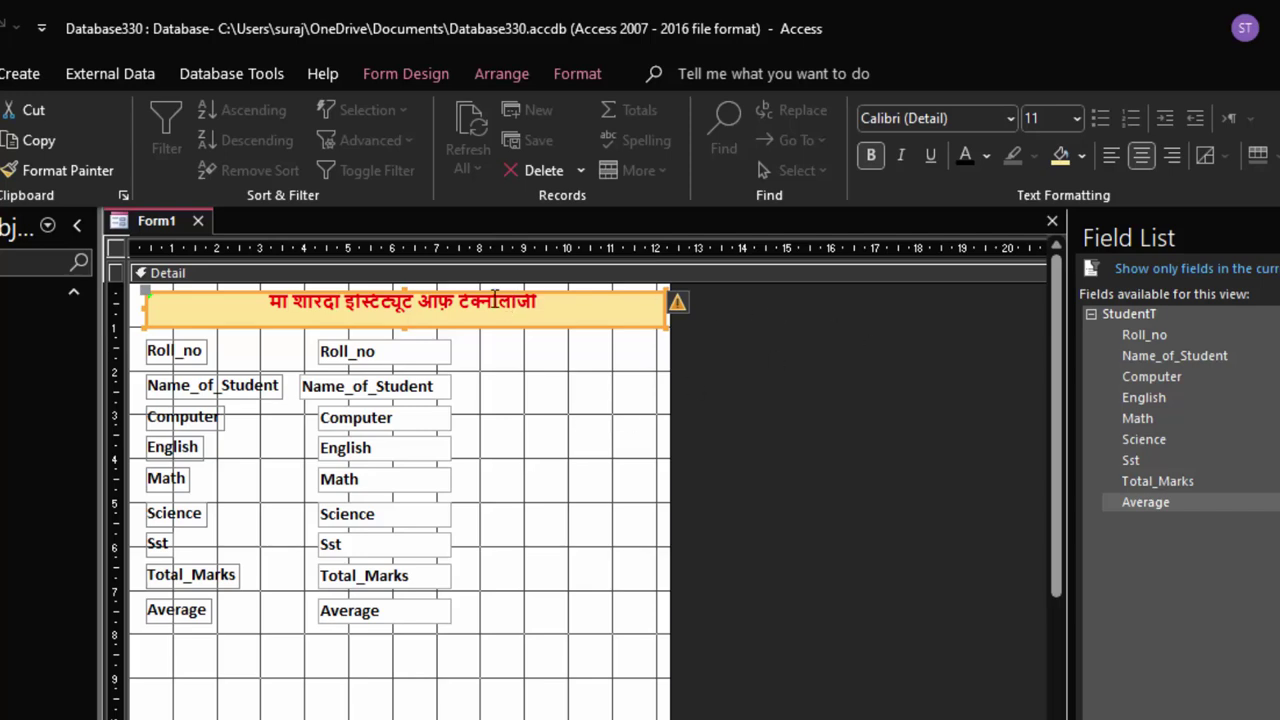
click(565, 302)
drag(545, 302, 268, 302)
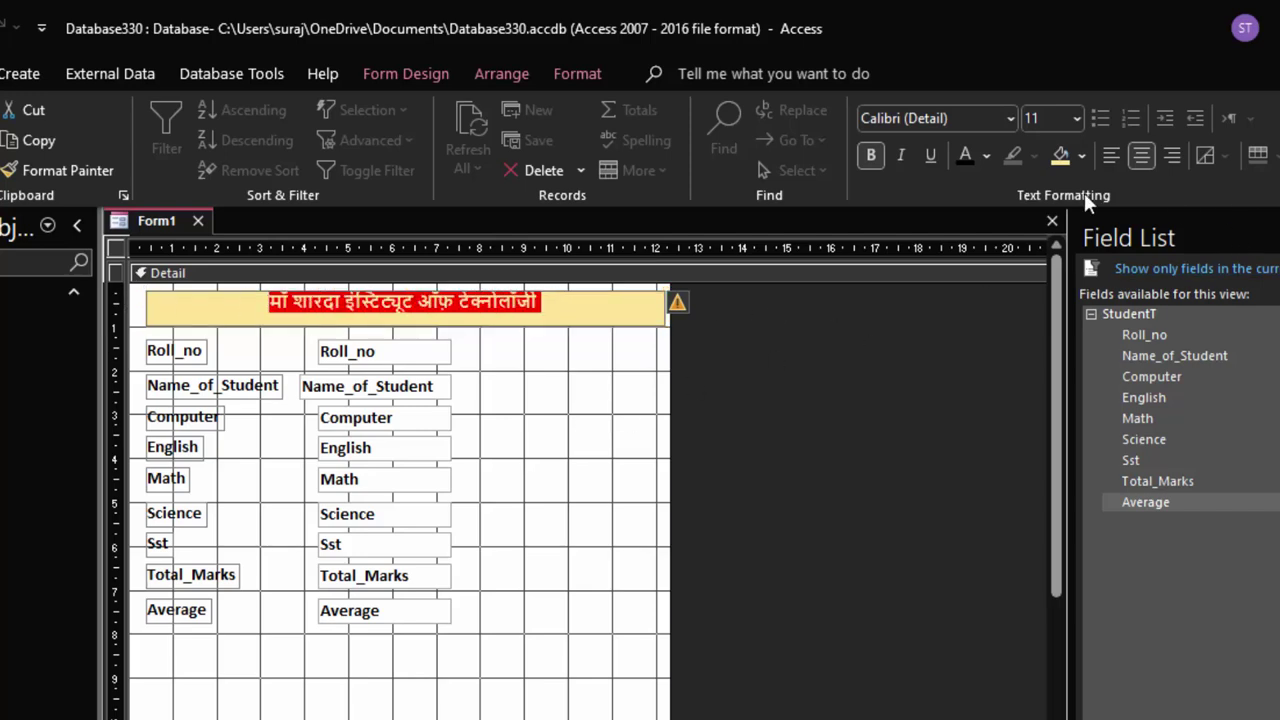
click(965, 155)
click(500, 422)
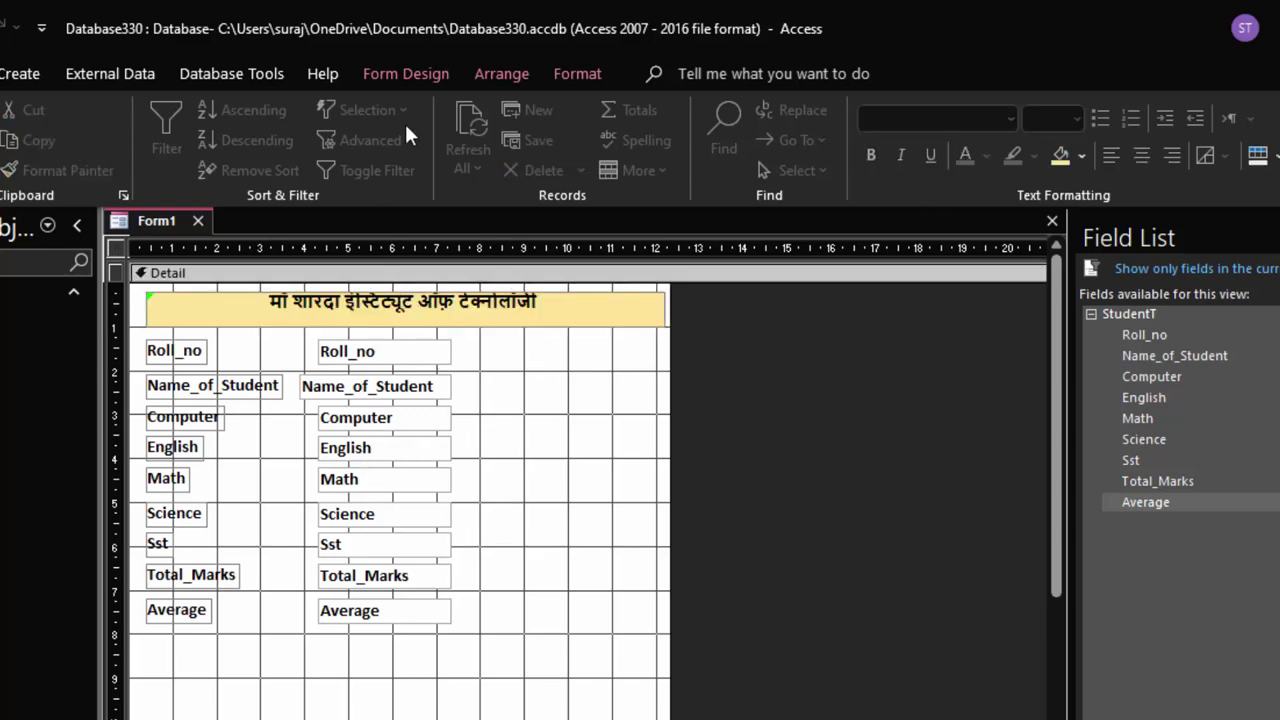
Draw a Rectangle control enclosing the title and all nine student fields
click(408, 77)
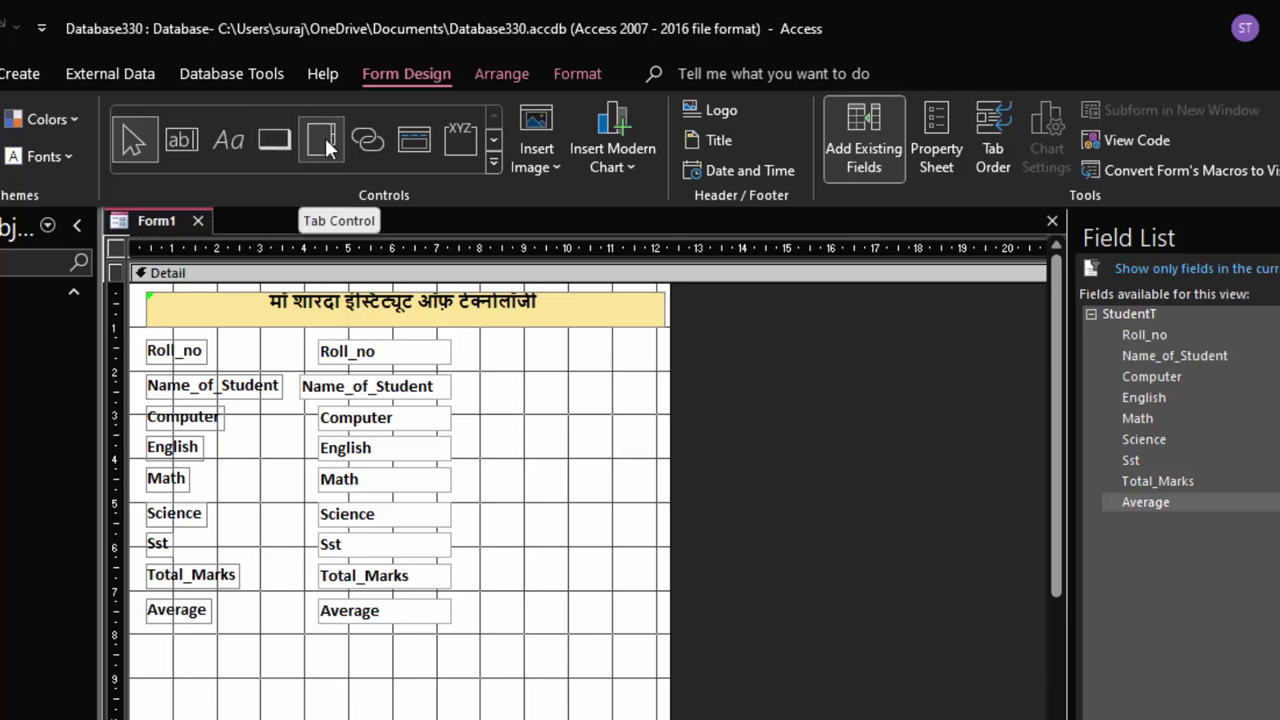
click(494, 159)
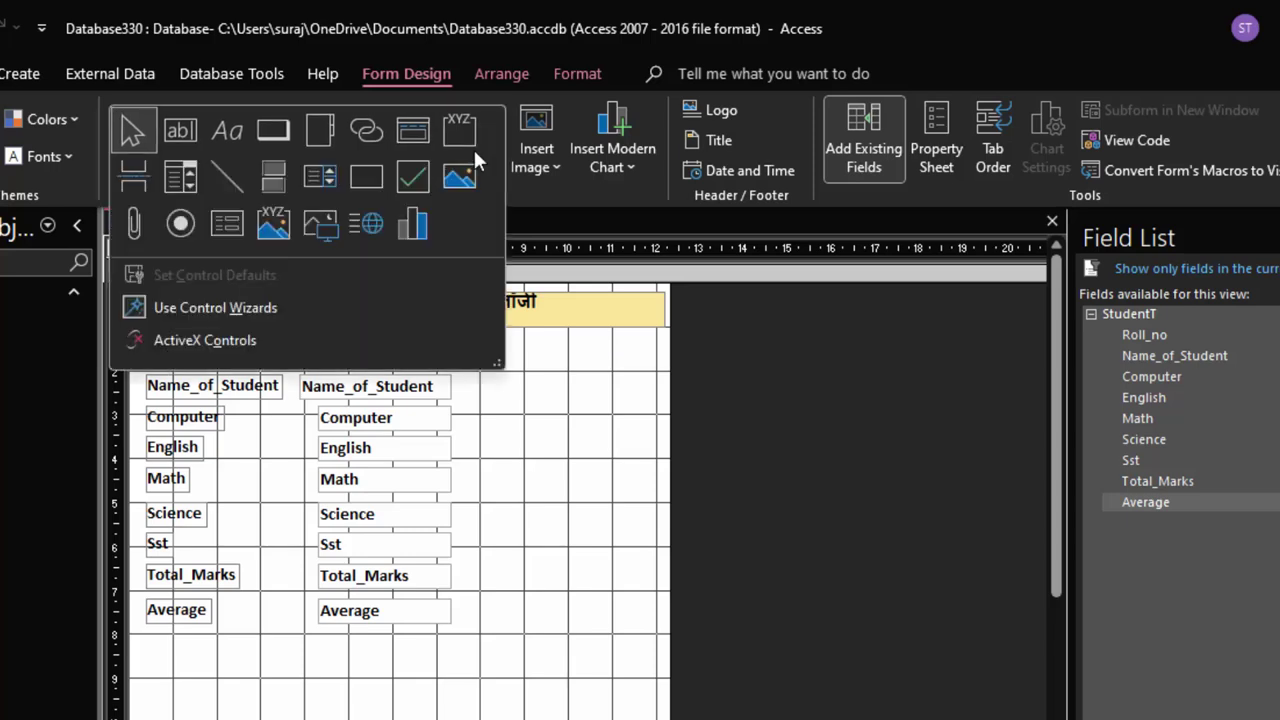
click(367, 178)
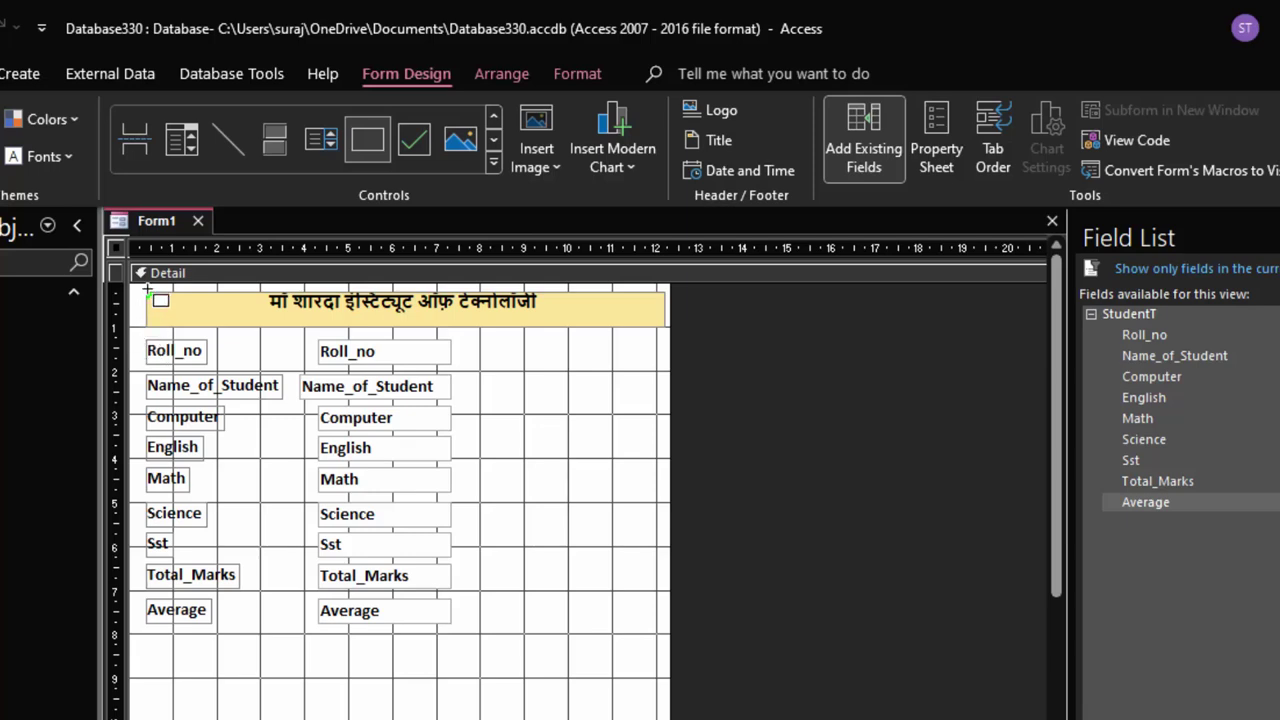
drag(143, 296, 475, 626)
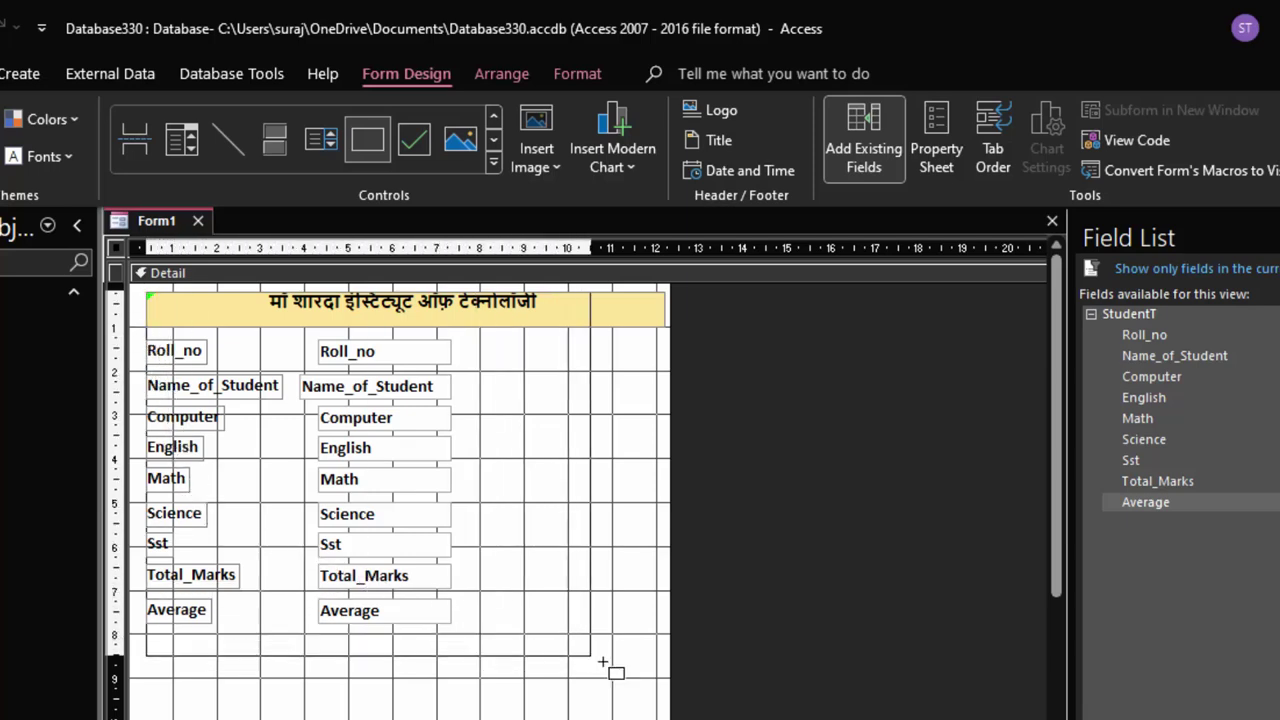
drag(475, 626, 668, 648)
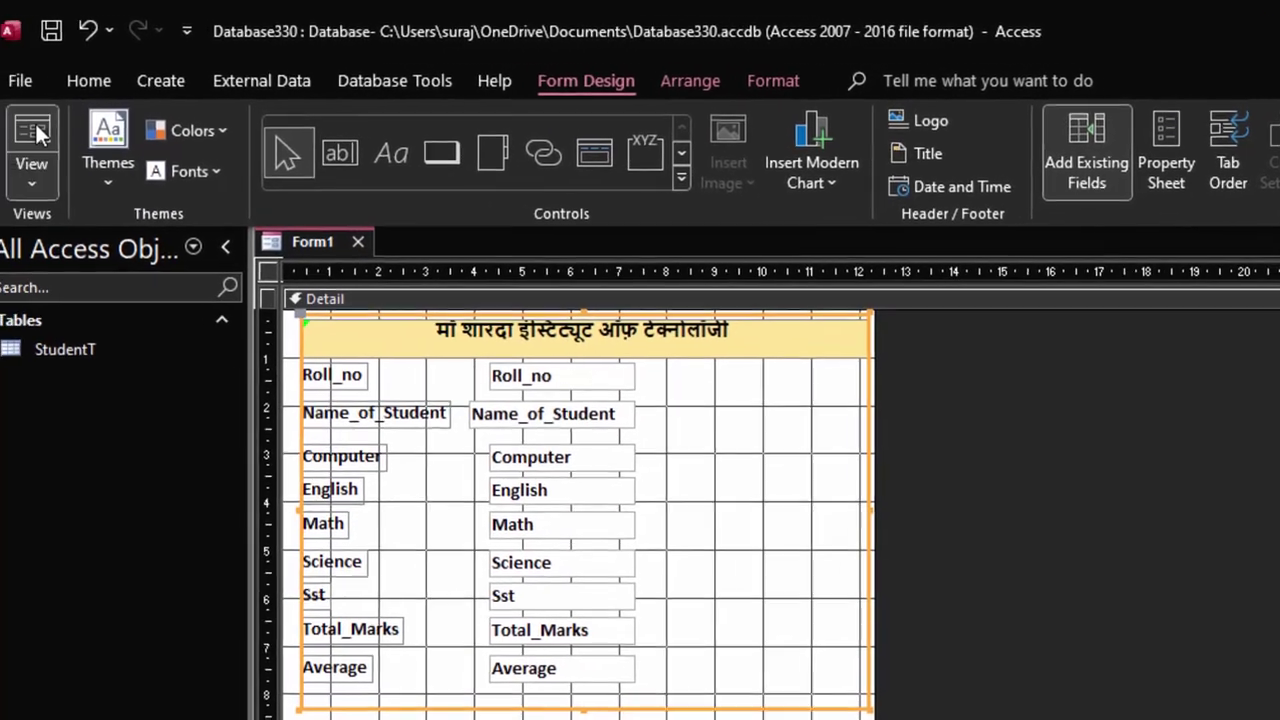
Preview the form with a student record in Form View, then return to Design View
click(35, 130)
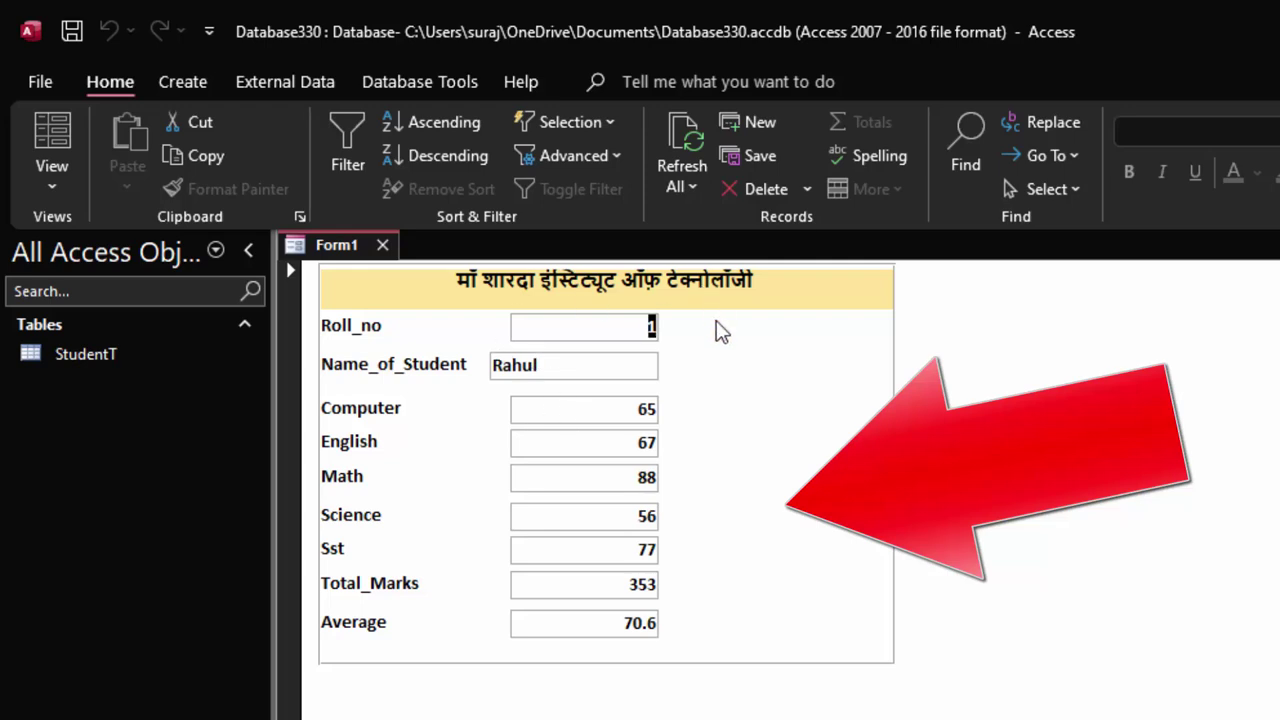
click(49, 186)
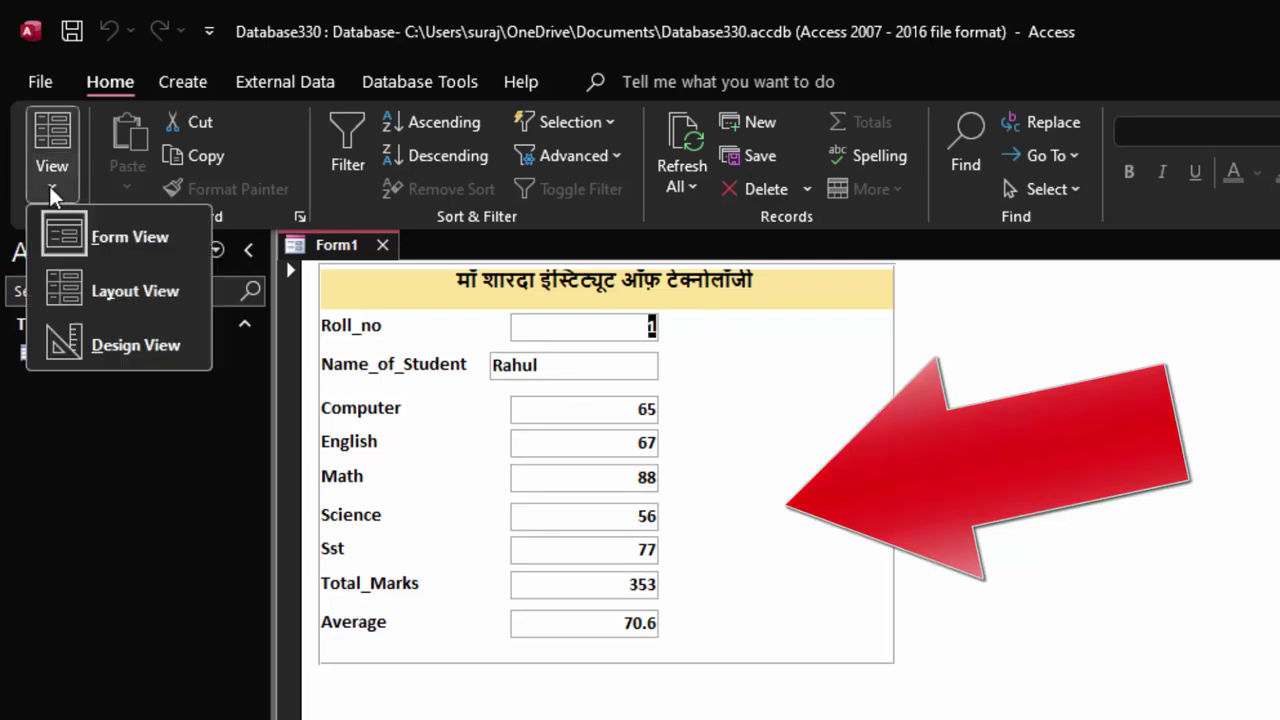
click(144, 348)
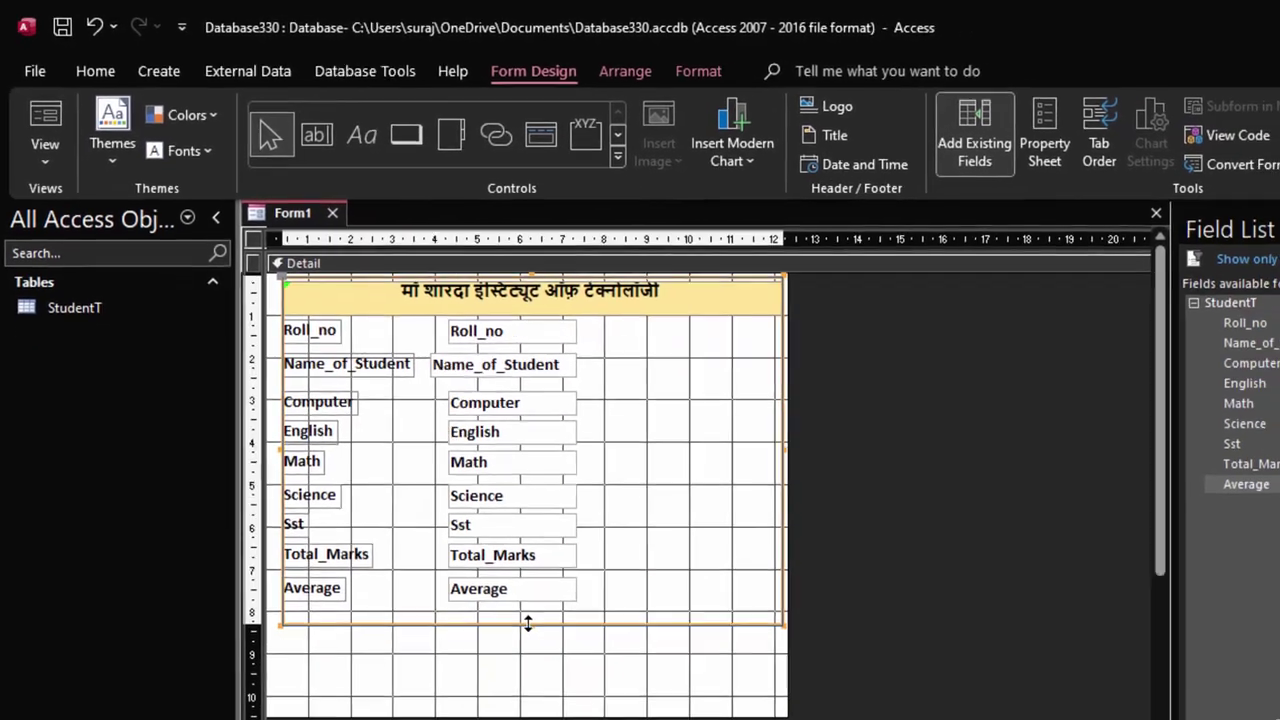
Extend the detail area and add a 'Next Record' button (Go To Next Record) below Average
drag(529, 620, 513, 668)
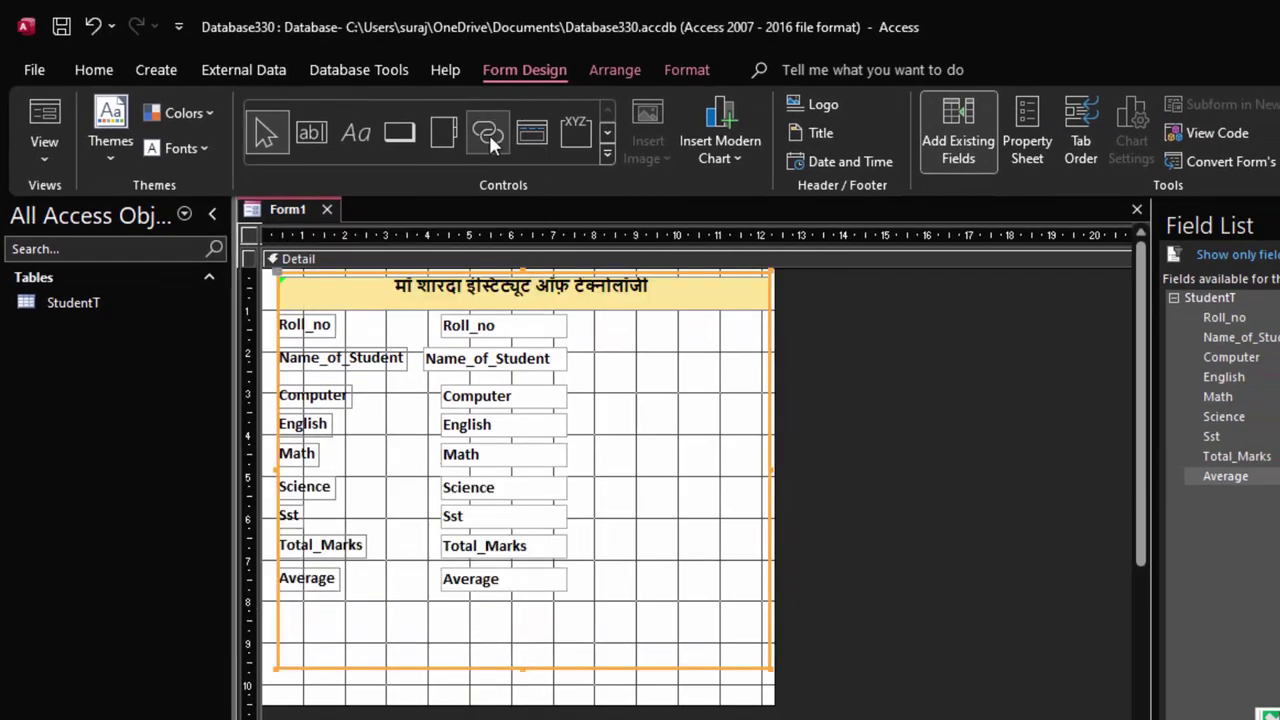
click(412, 132)
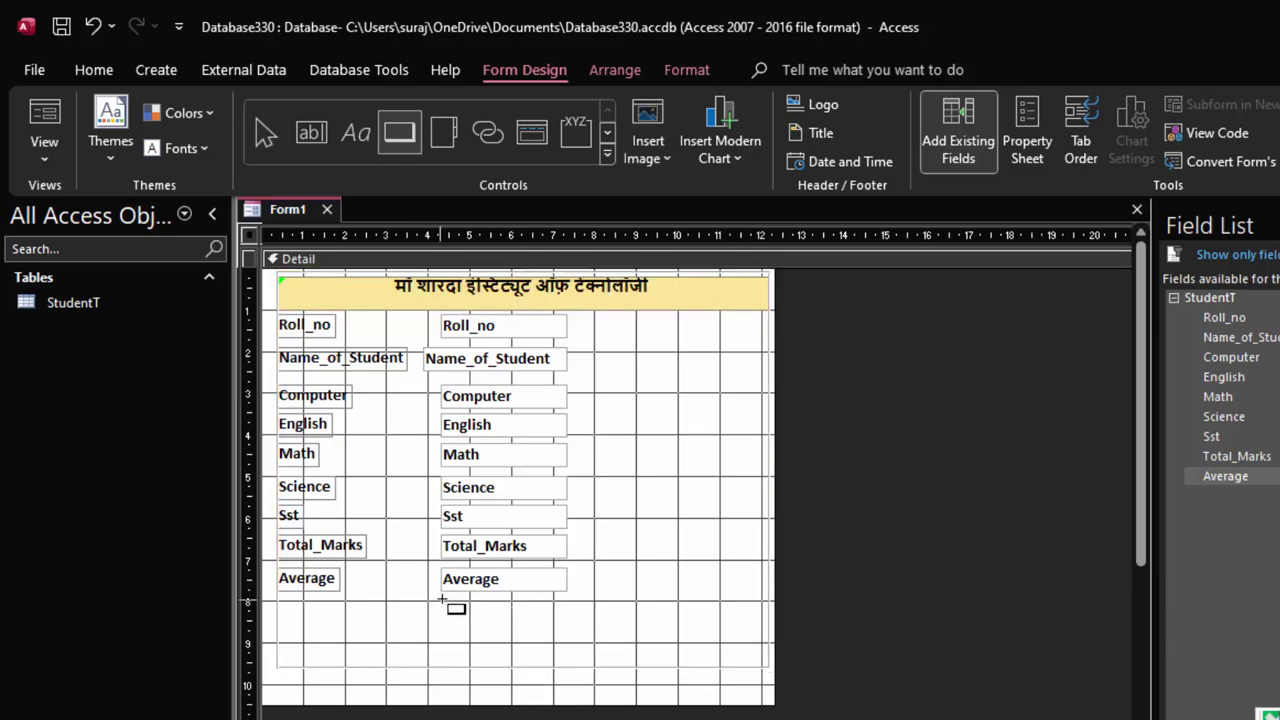
drag(441, 599, 573, 633)
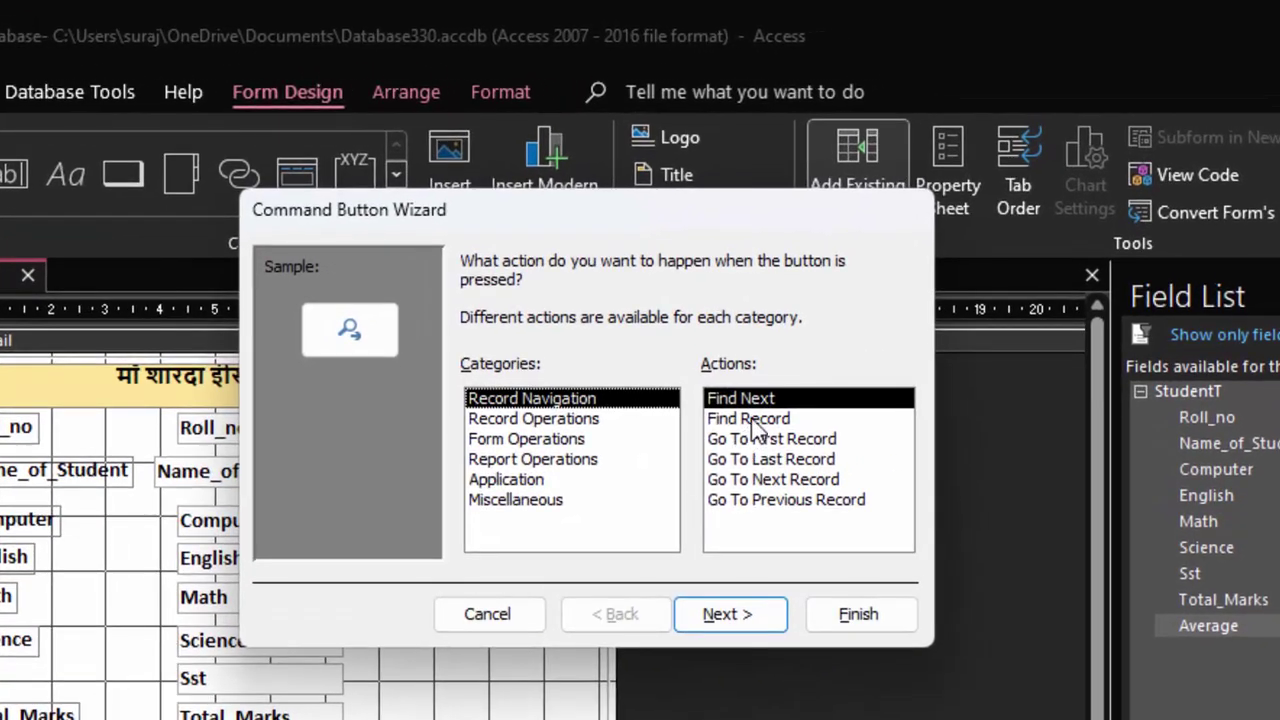
click(777, 483)
click(735, 618)
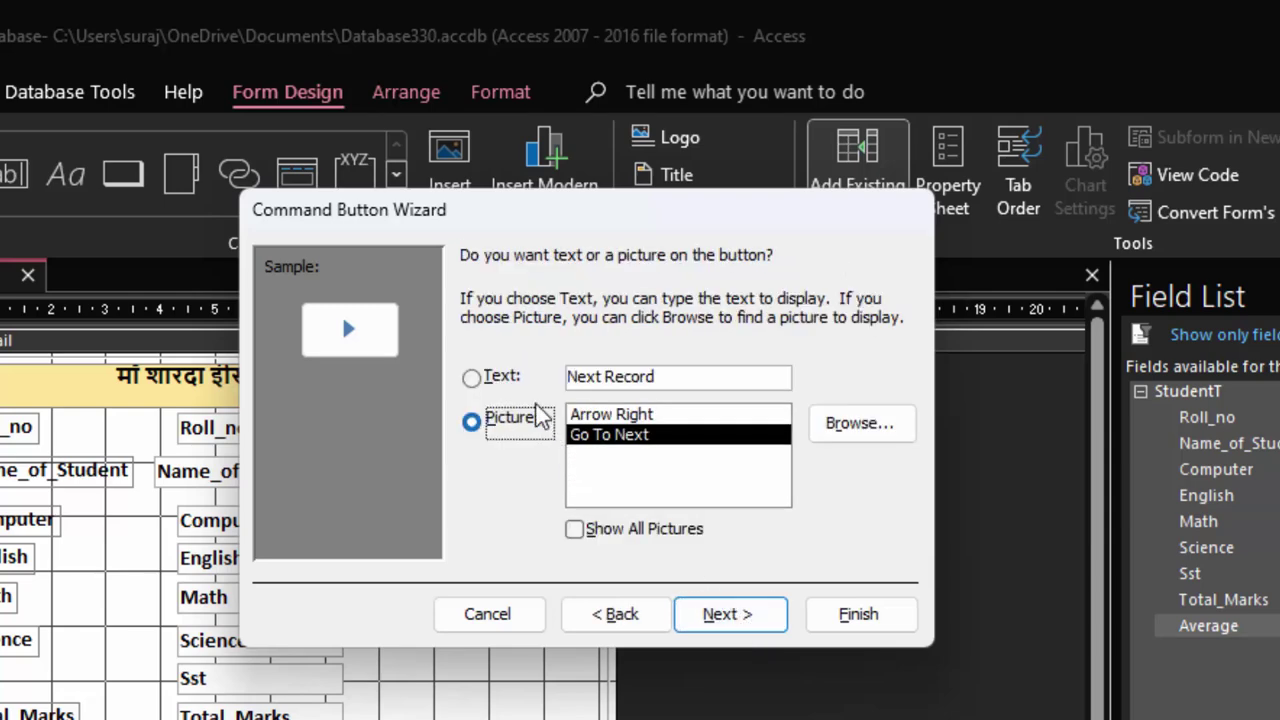
click(491, 376)
click(724, 612)
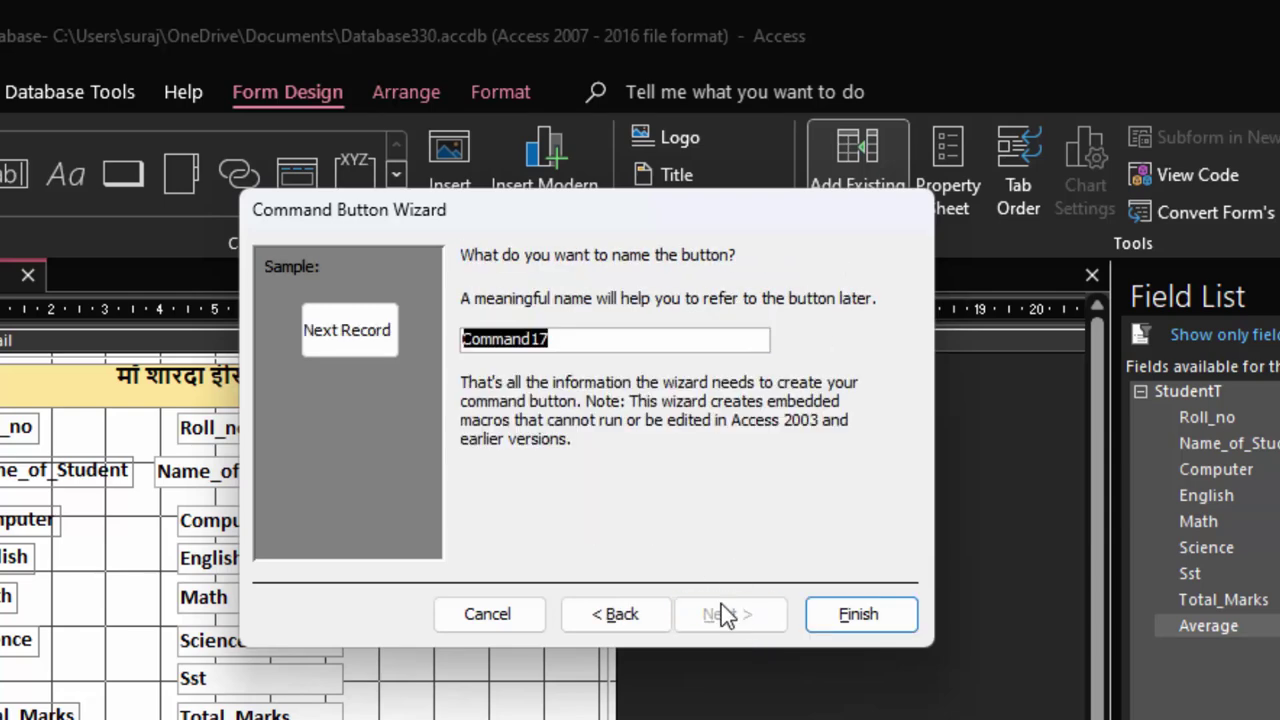
click(857, 617)
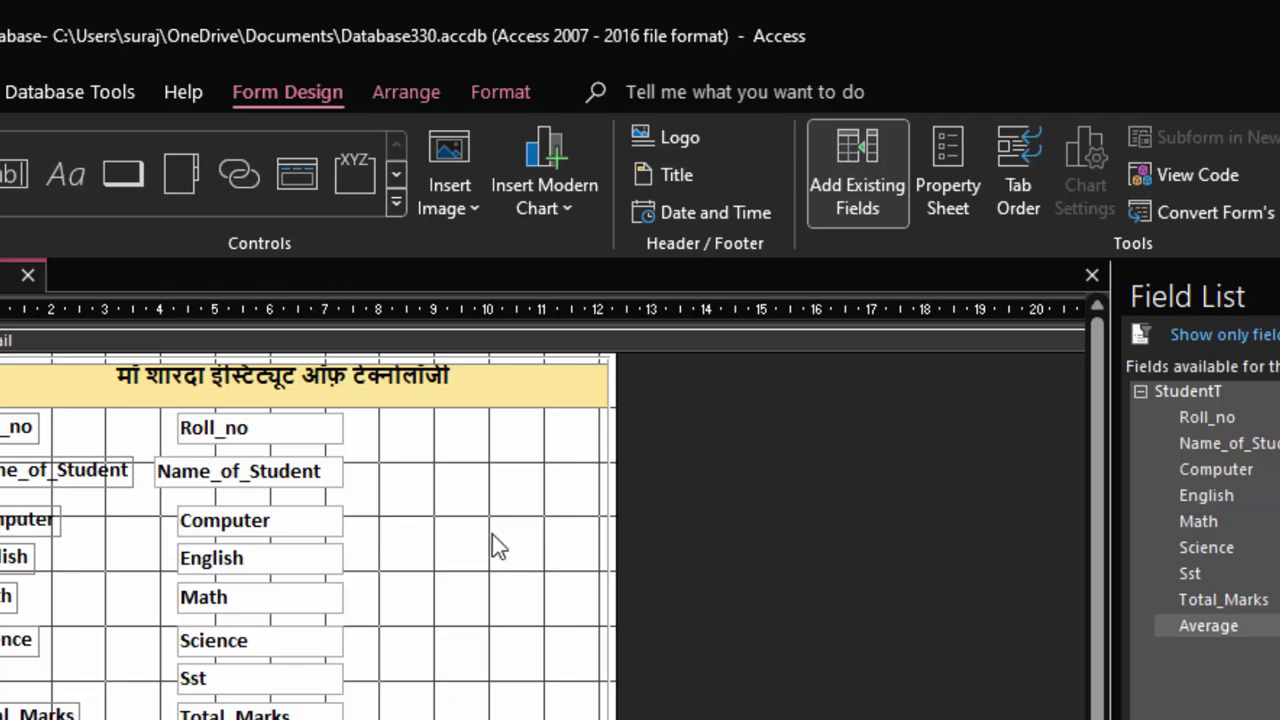
Add a 'Previous Record' button (Go To Previous Record) to the left of Next Record
click(132, 178)
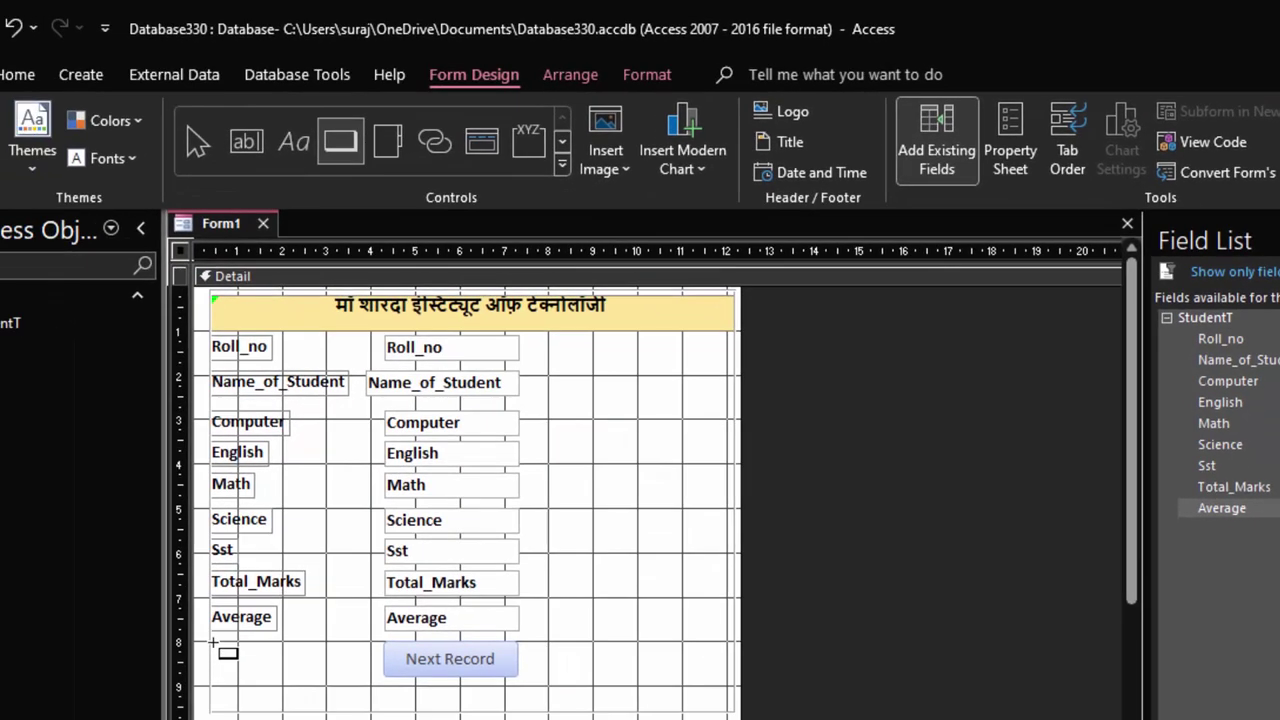
drag(214, 642, 323, 684)
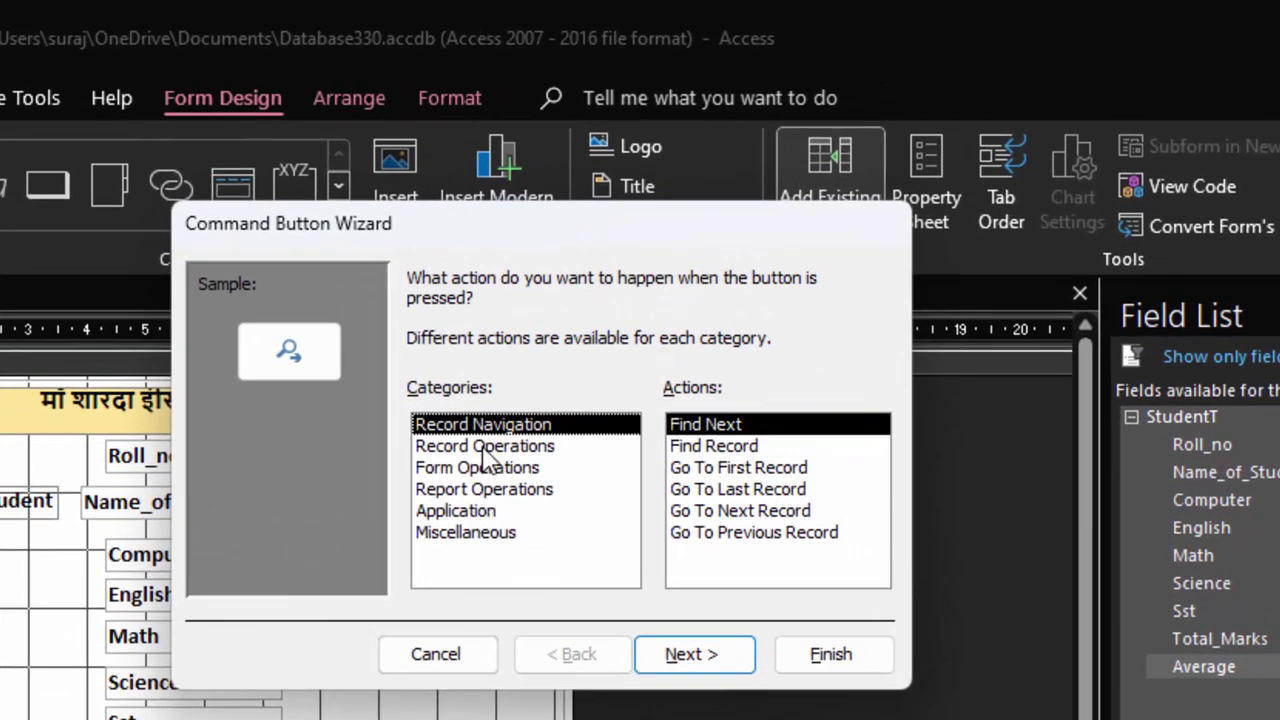
click(605, 380)
click(486, 426)
click(750, 535)
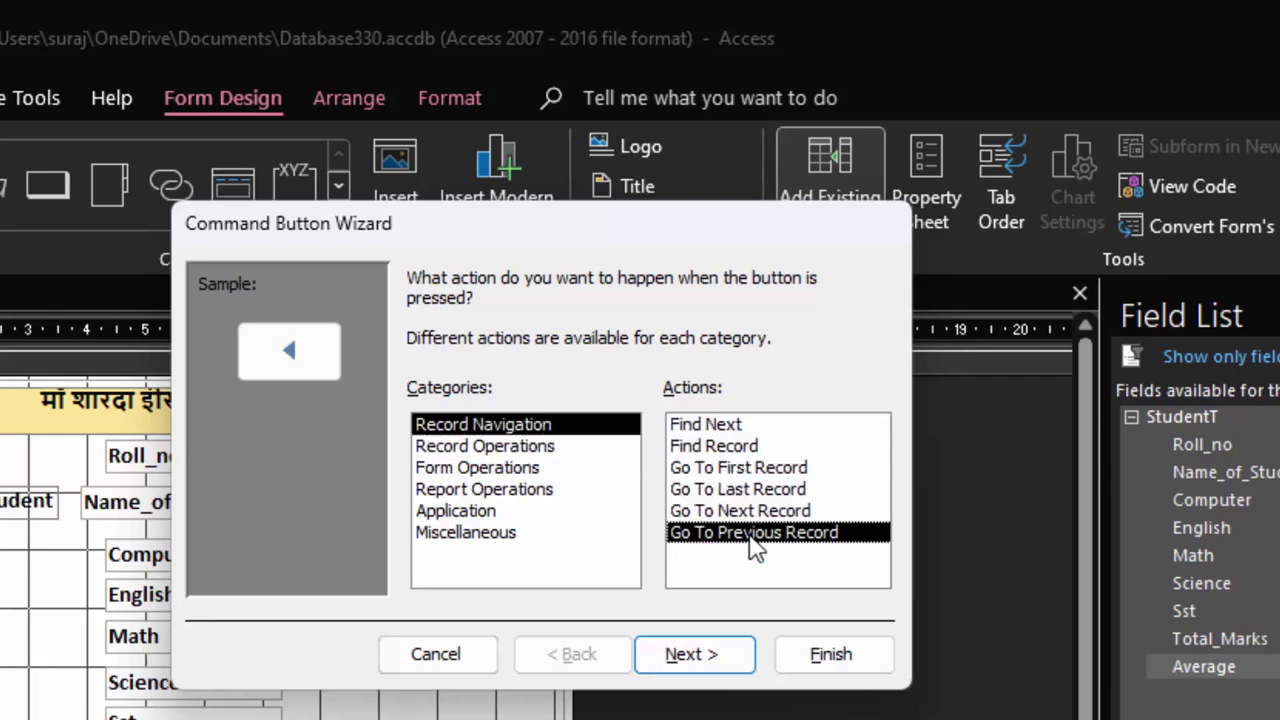
click(712, 655)
click(462, 404)
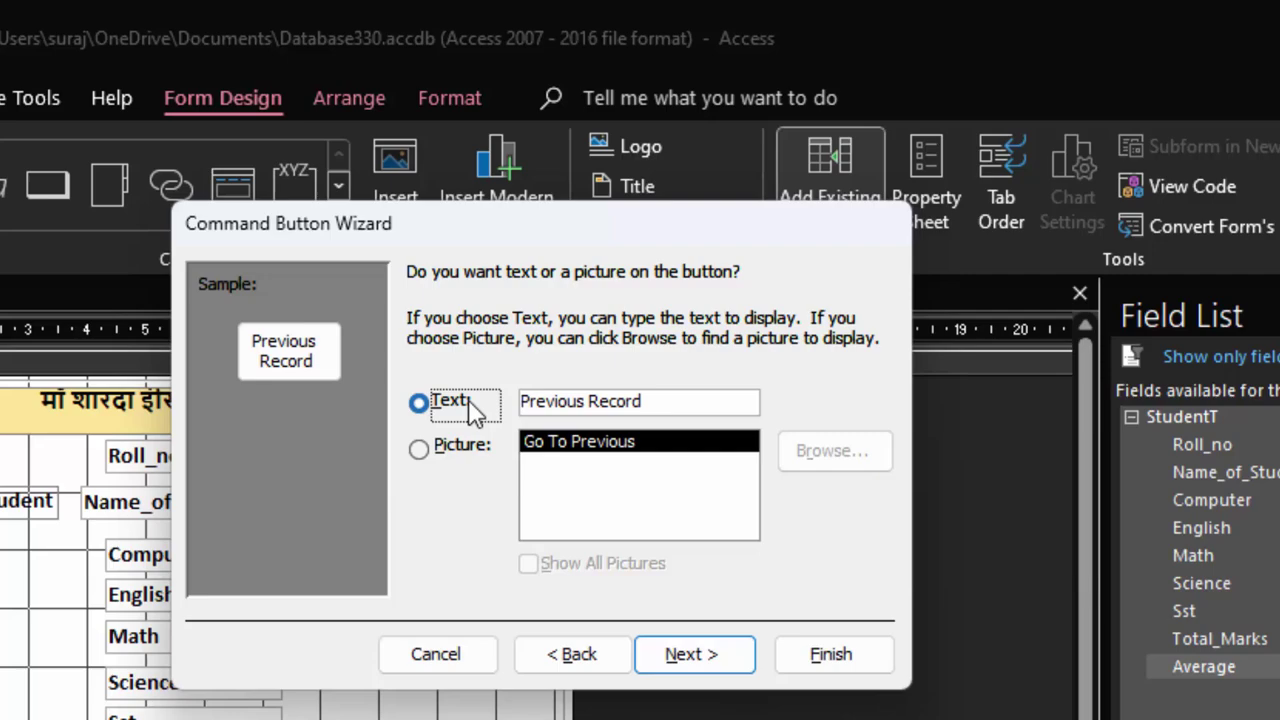
click(688, 655)
click(830, 654)
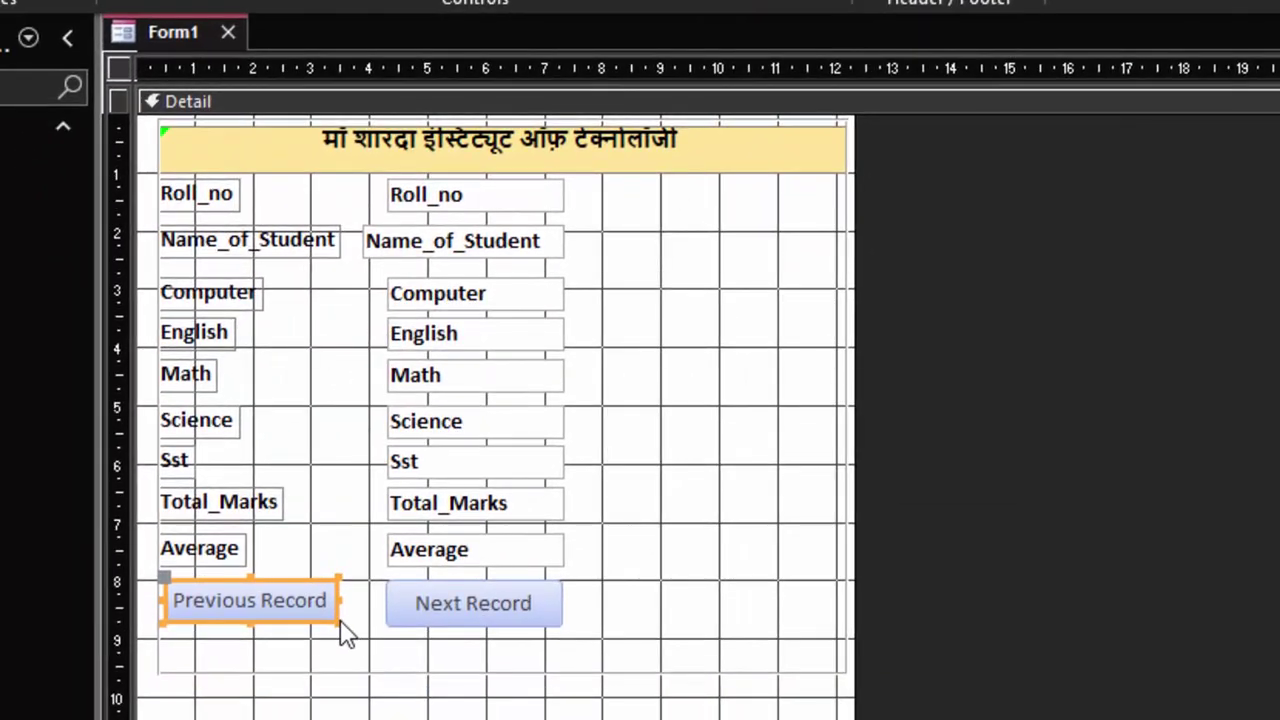
Resize Previous Record and level the Next Record button with it
mouse_move(341, 622)
mouse_down()
mouse_move(324, 632)
mouse_move(340, 605)
mouse_up()
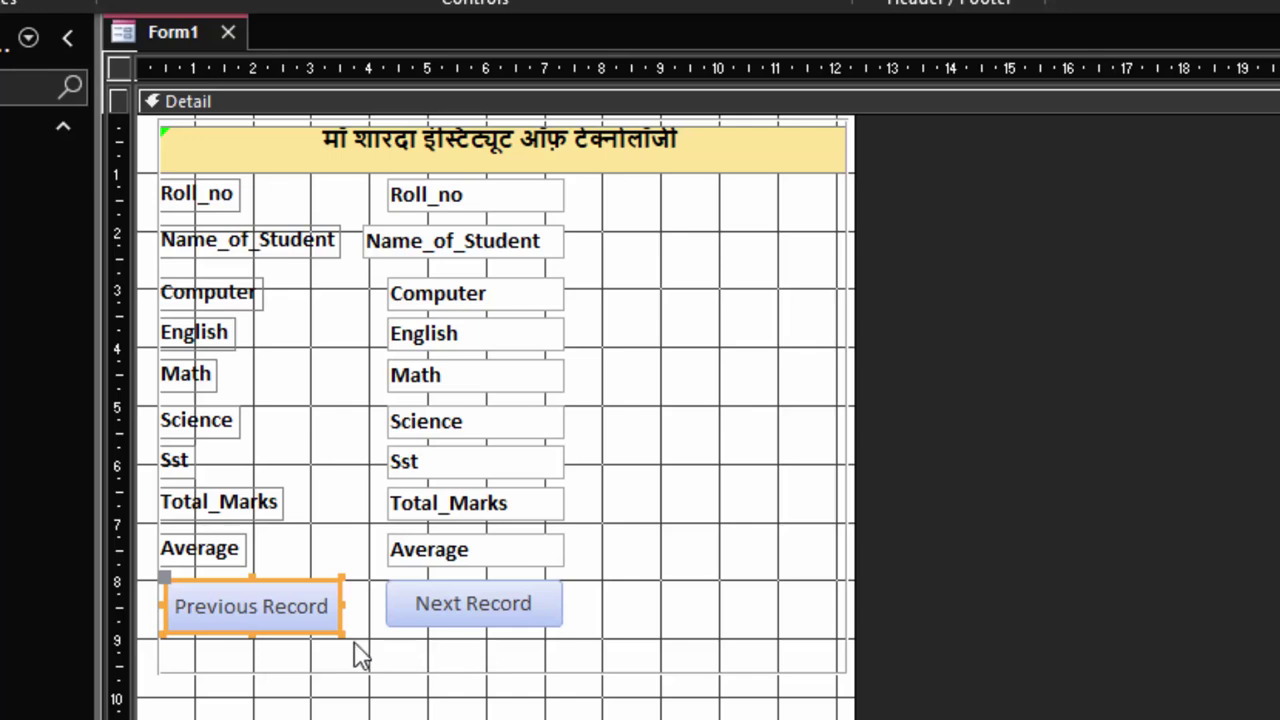
click(540, 612)
drag(554, 606, 584, 612)
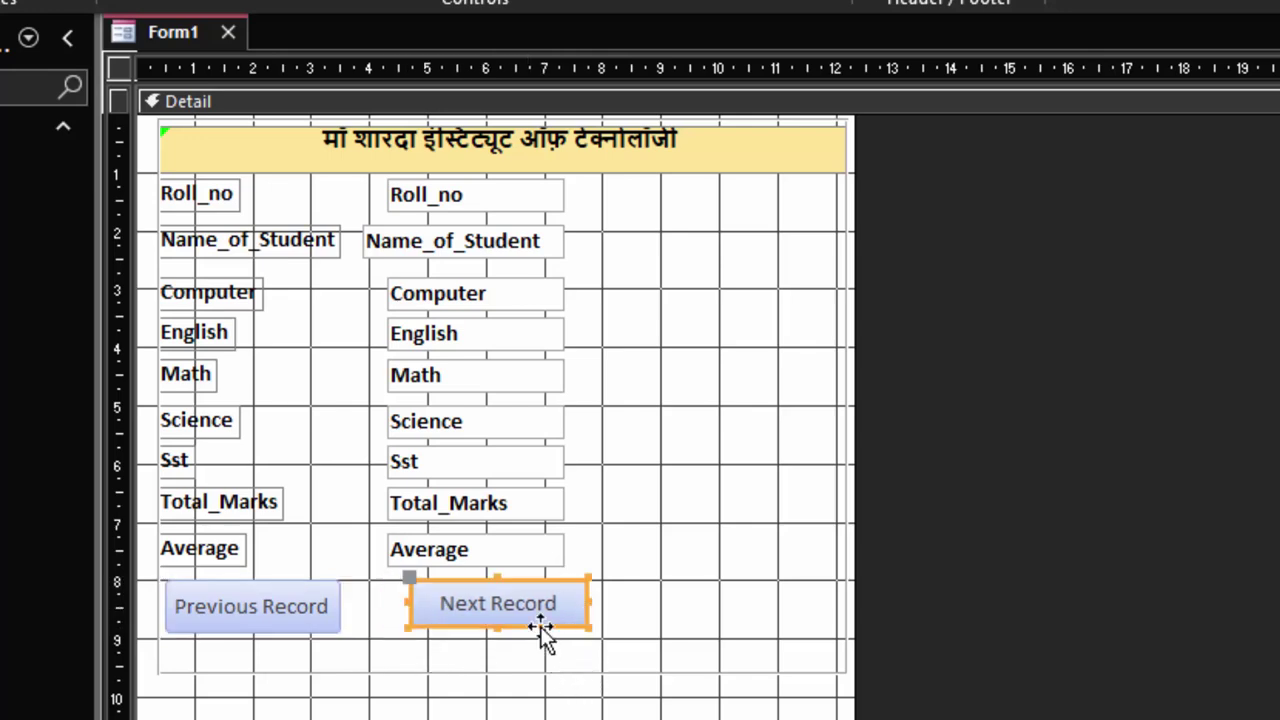
drag(499, 627, 498, 632)
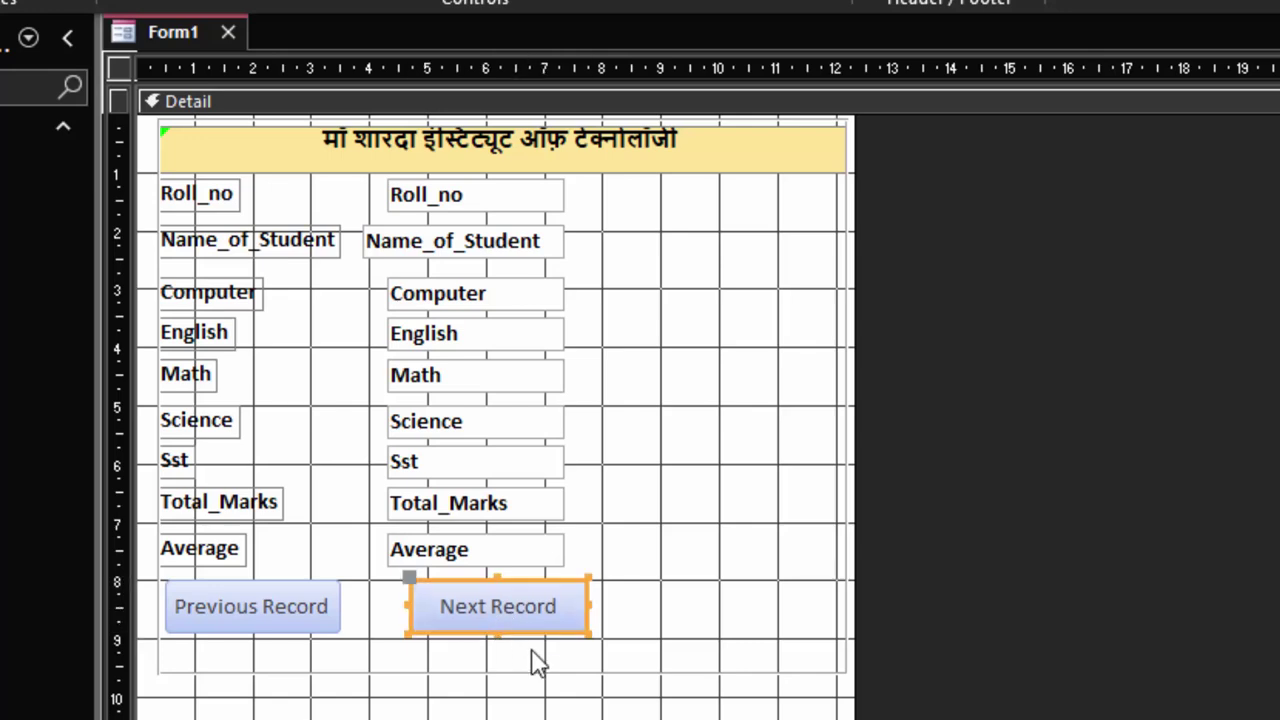
click(557, 690)
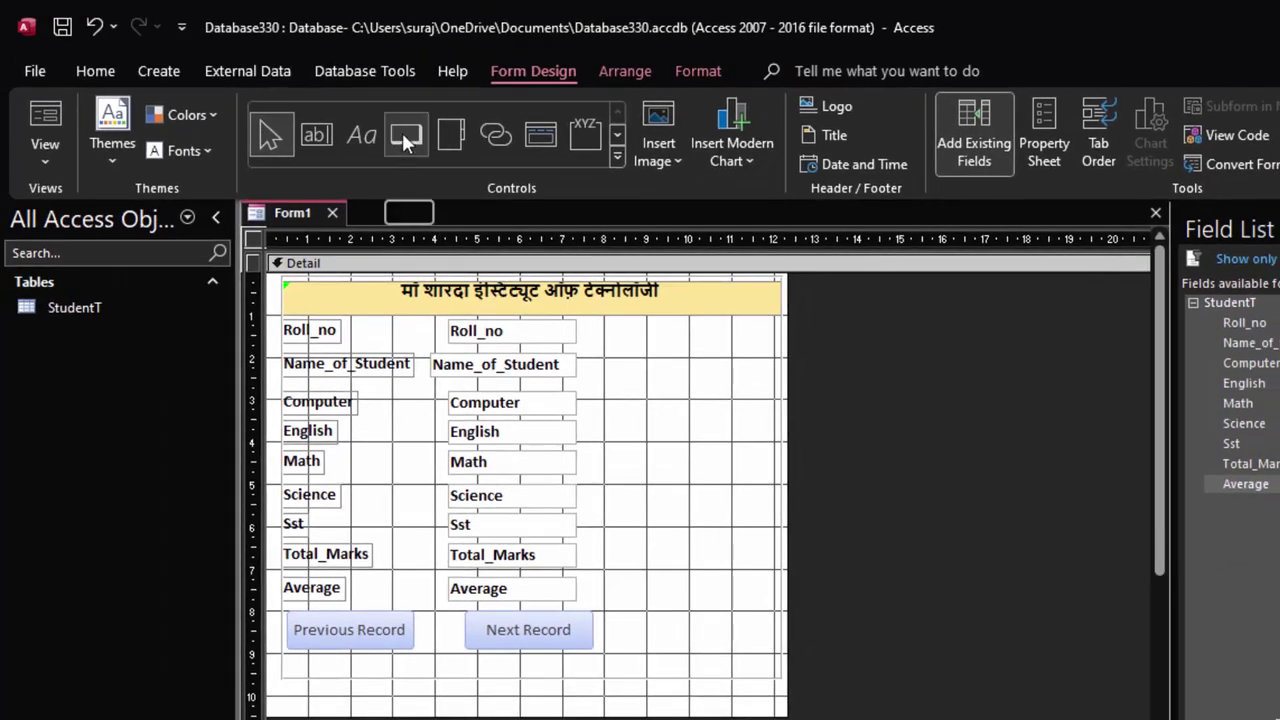
Add an 'Add Record' button (Record Operations > Add New Record) right of Next Record
click(405, 140)
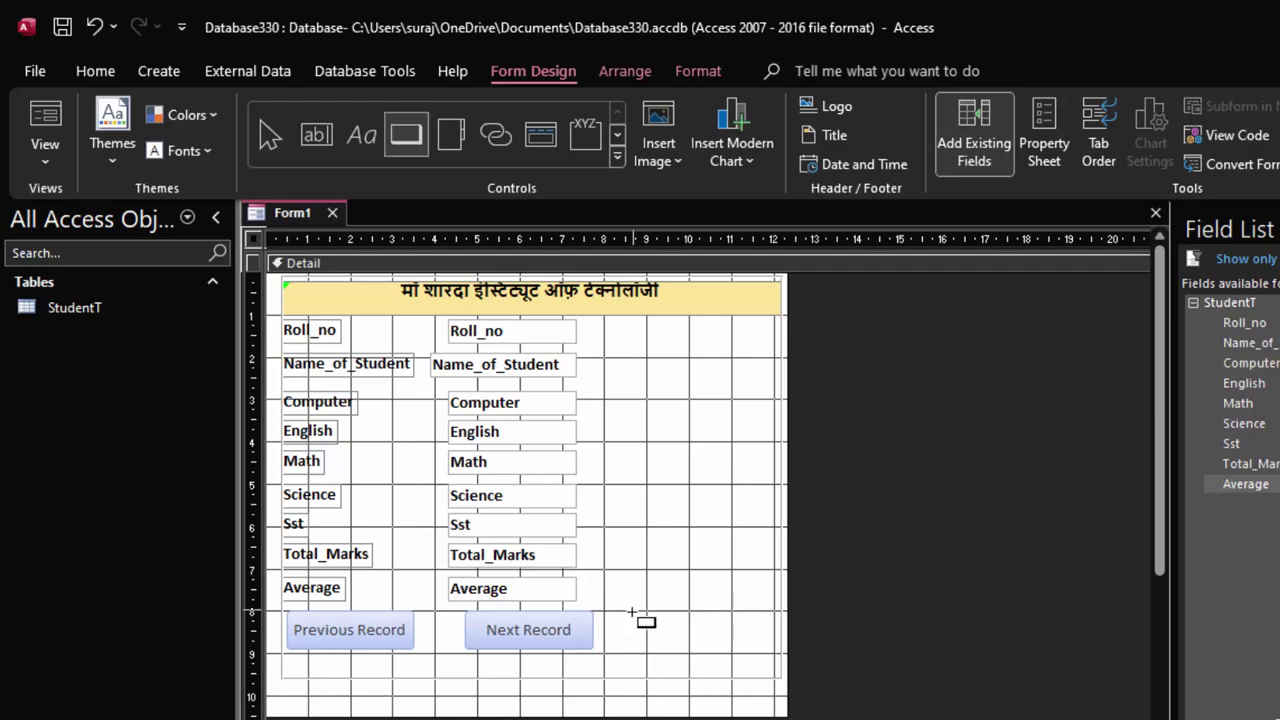
drag(632, 611, 750, 647)
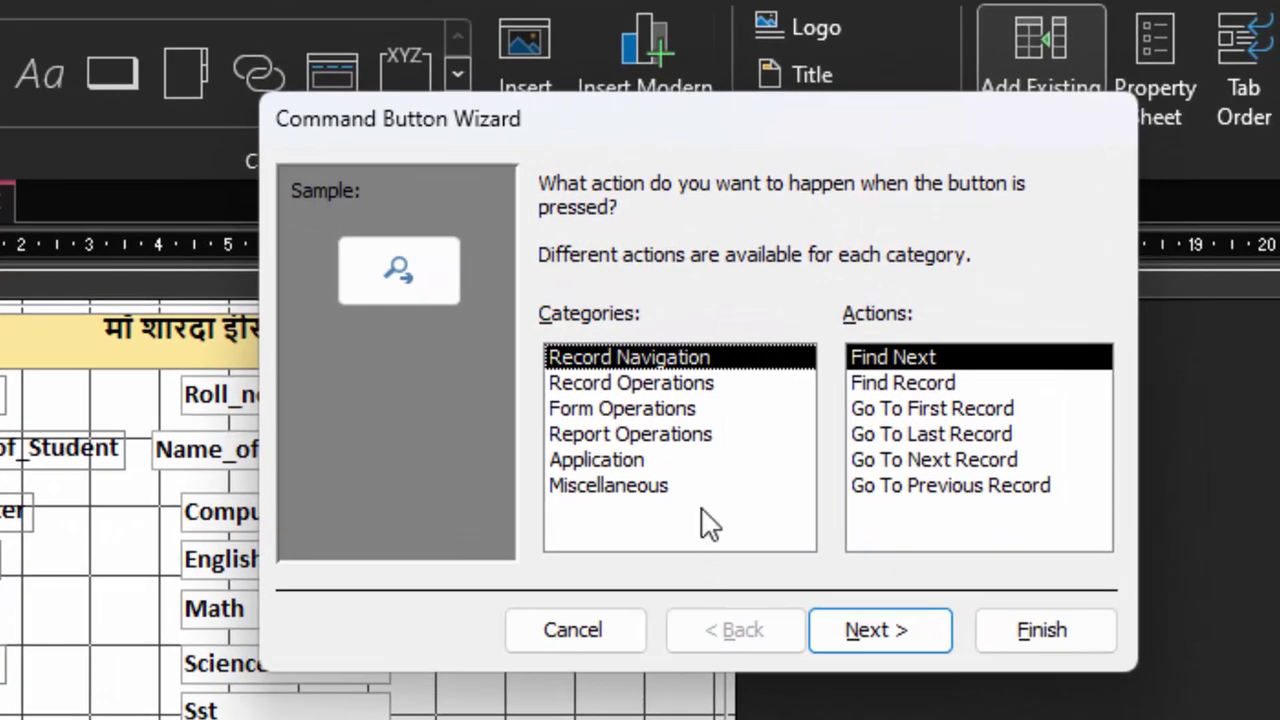
click(684, 386)
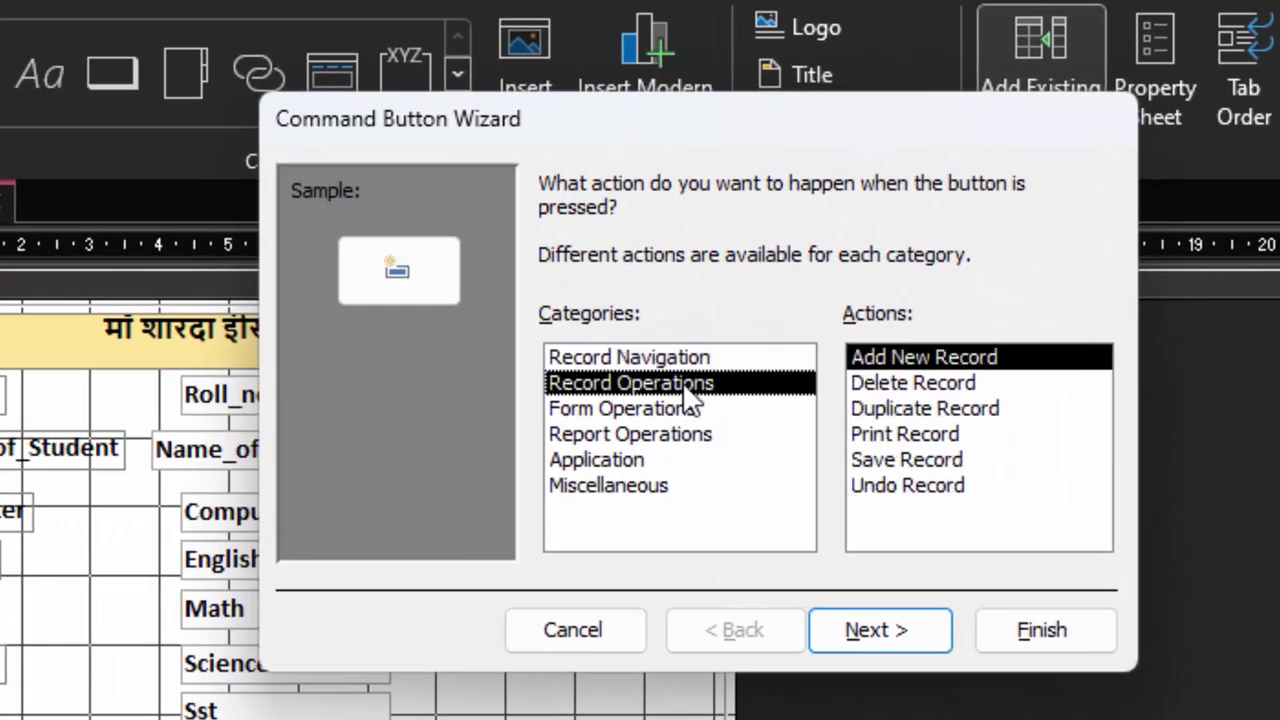
click(855, 631)
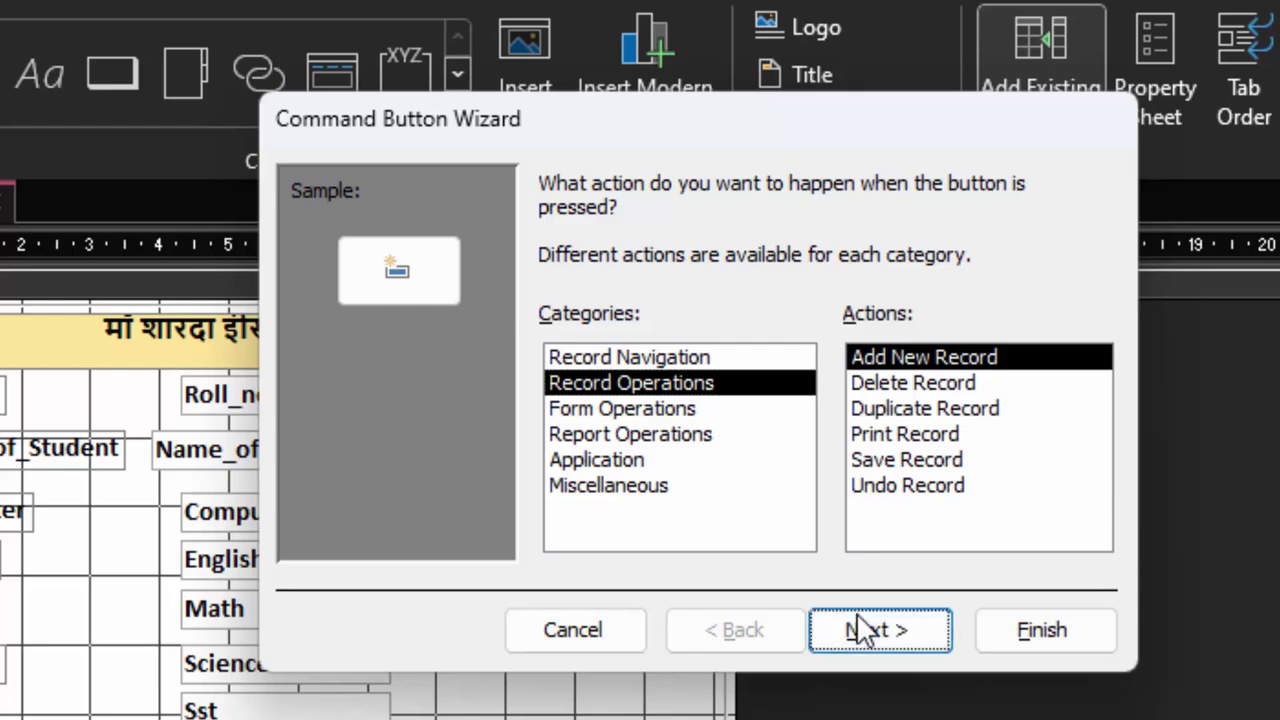
click(591, 330)
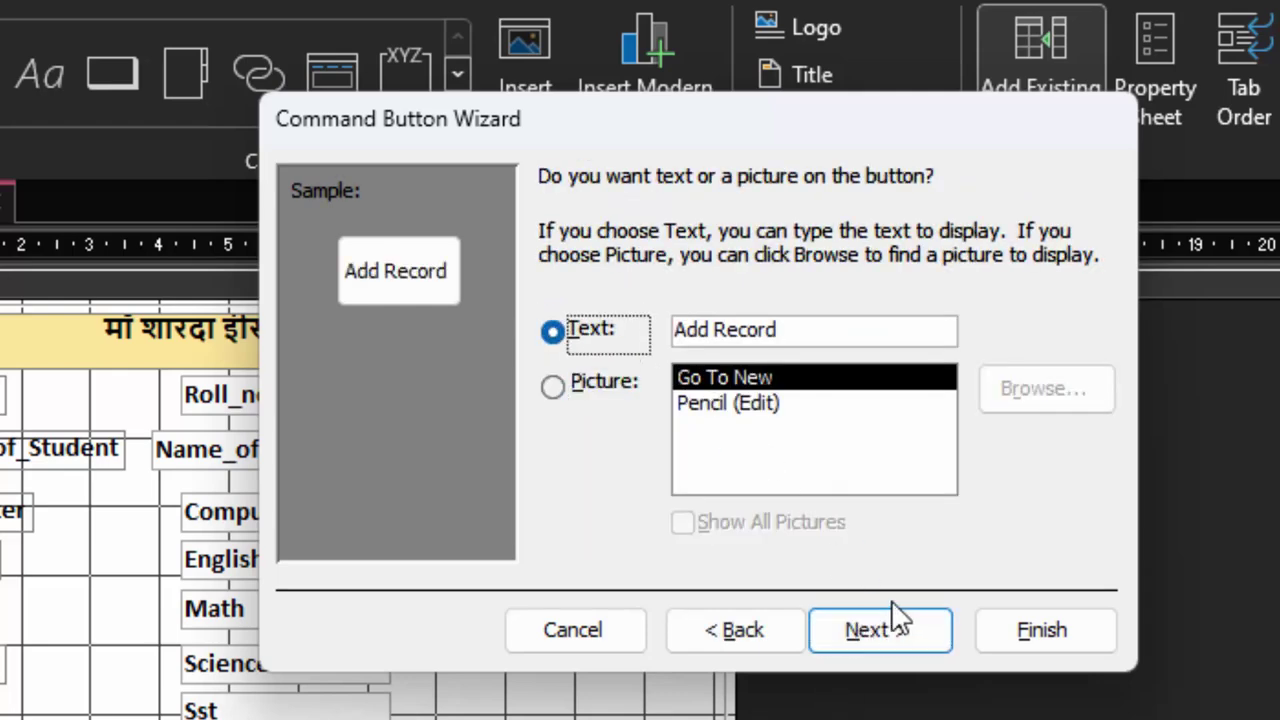
click(900, 620)
click(1041, 628)
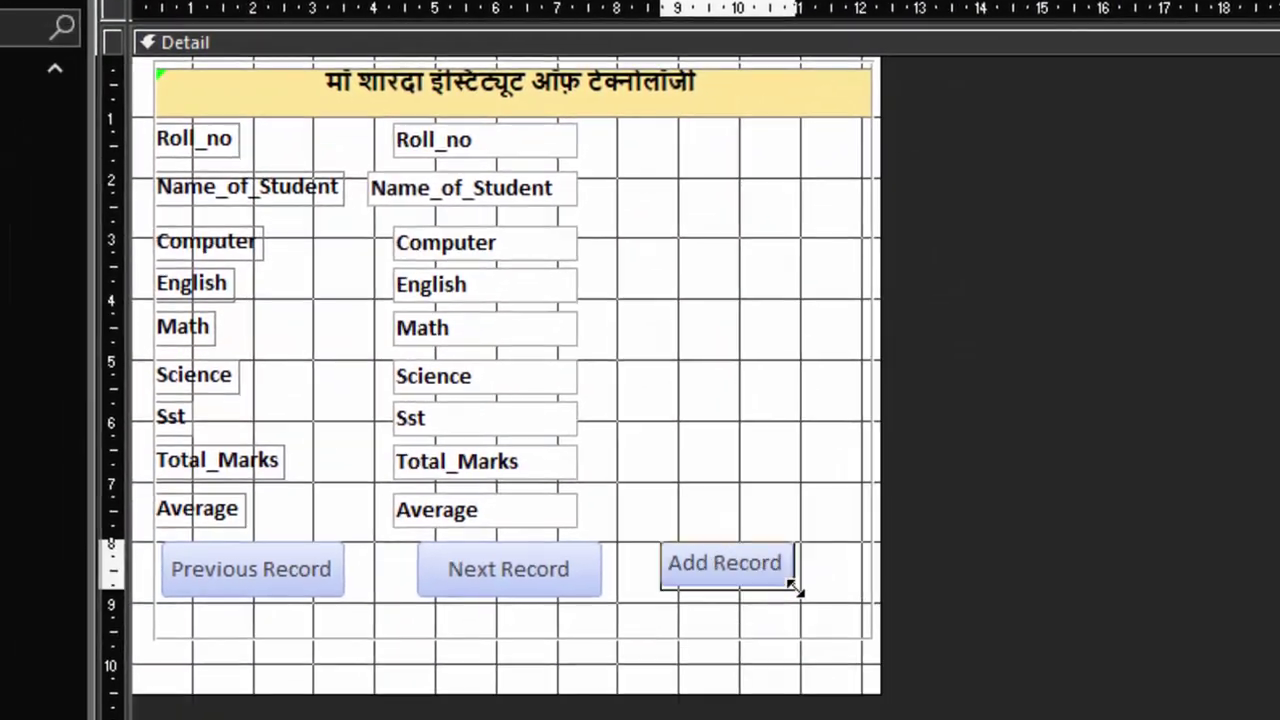
Resize the Add Record button to match the other two buttons
drag(794, 582, 808, 600)
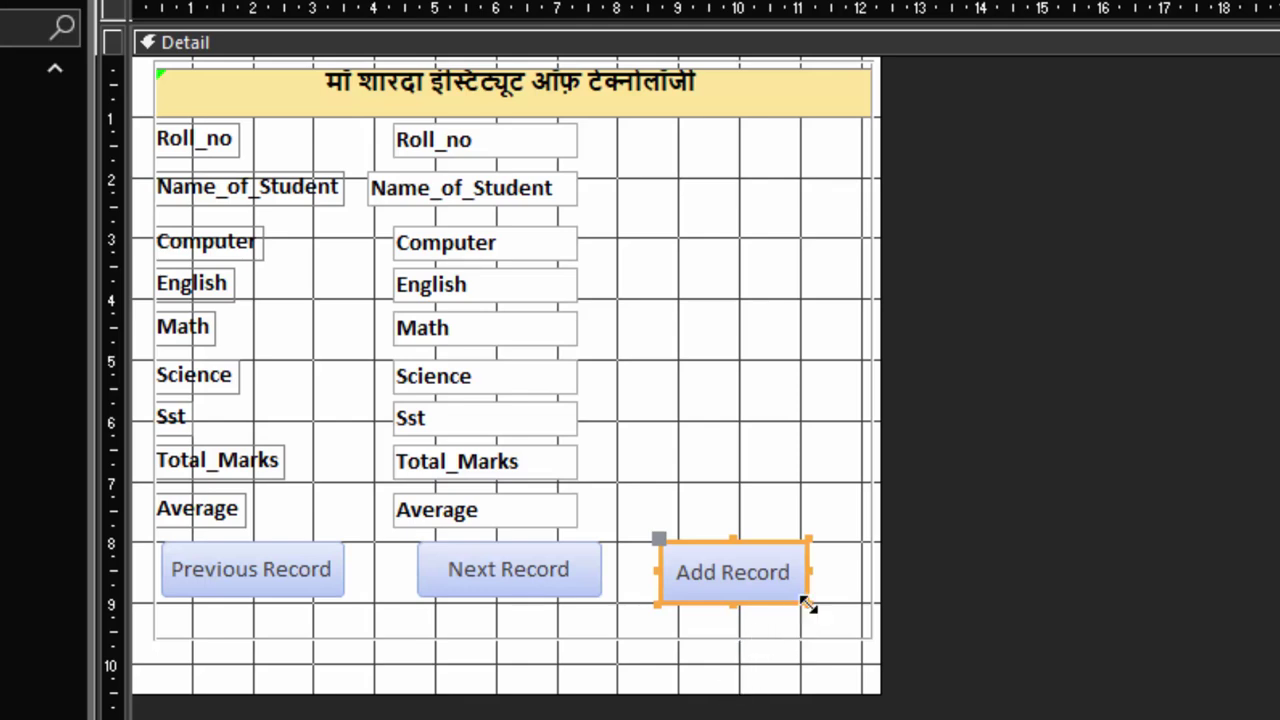
click(814, 618)
click(809, 603)
click(810, 607)
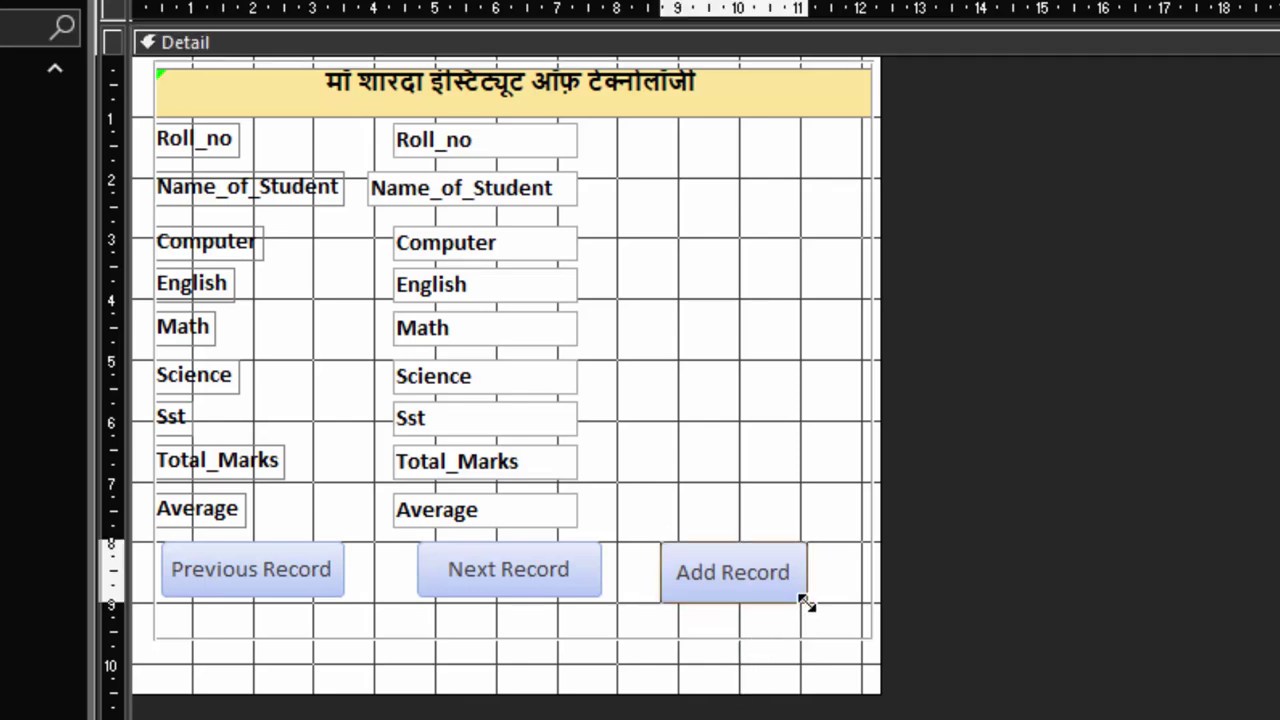
click(809, 598)
click(709, 660)
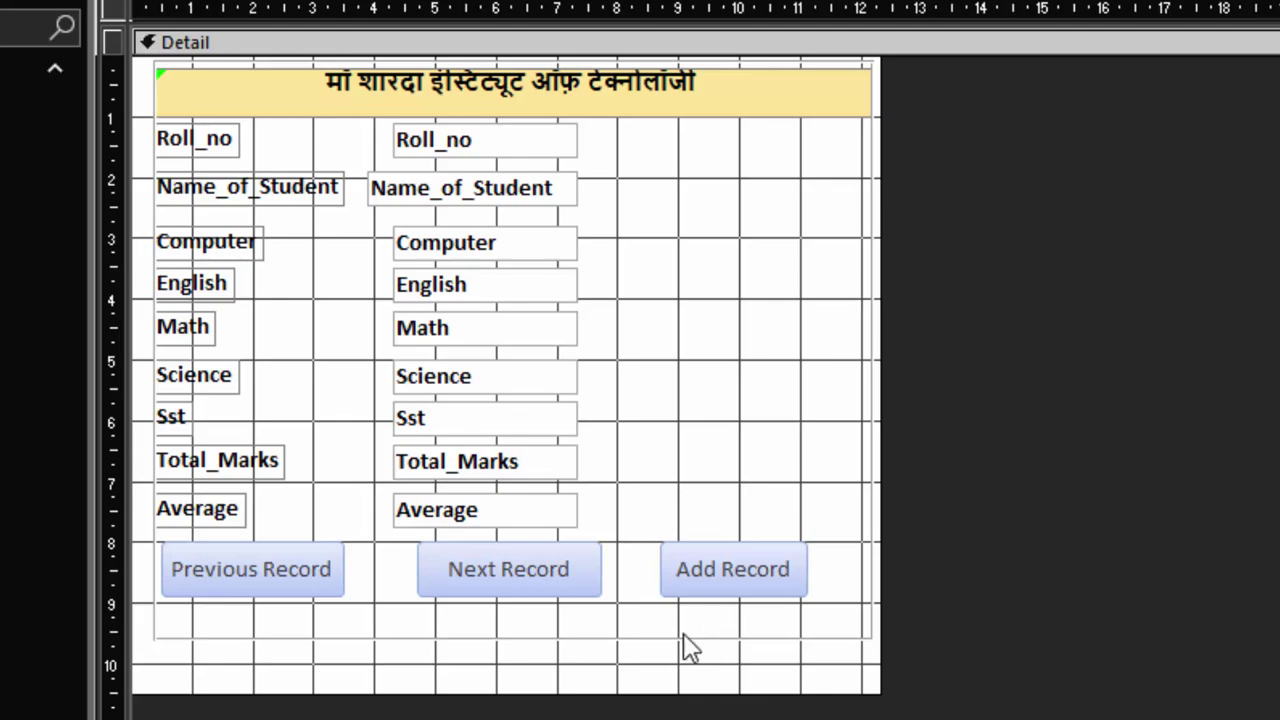
Switch Form1 to Form View, step through to the fourth student, then start a new blank record
click(300, 565)
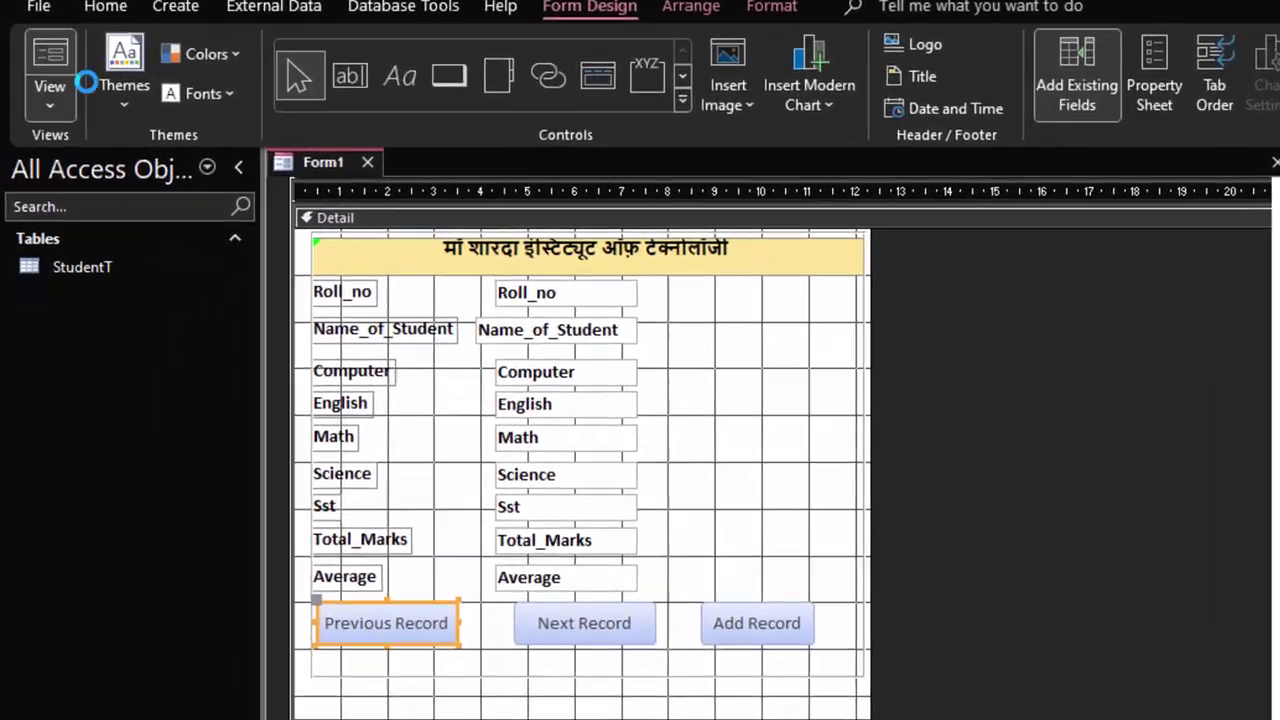
click(34, 100)
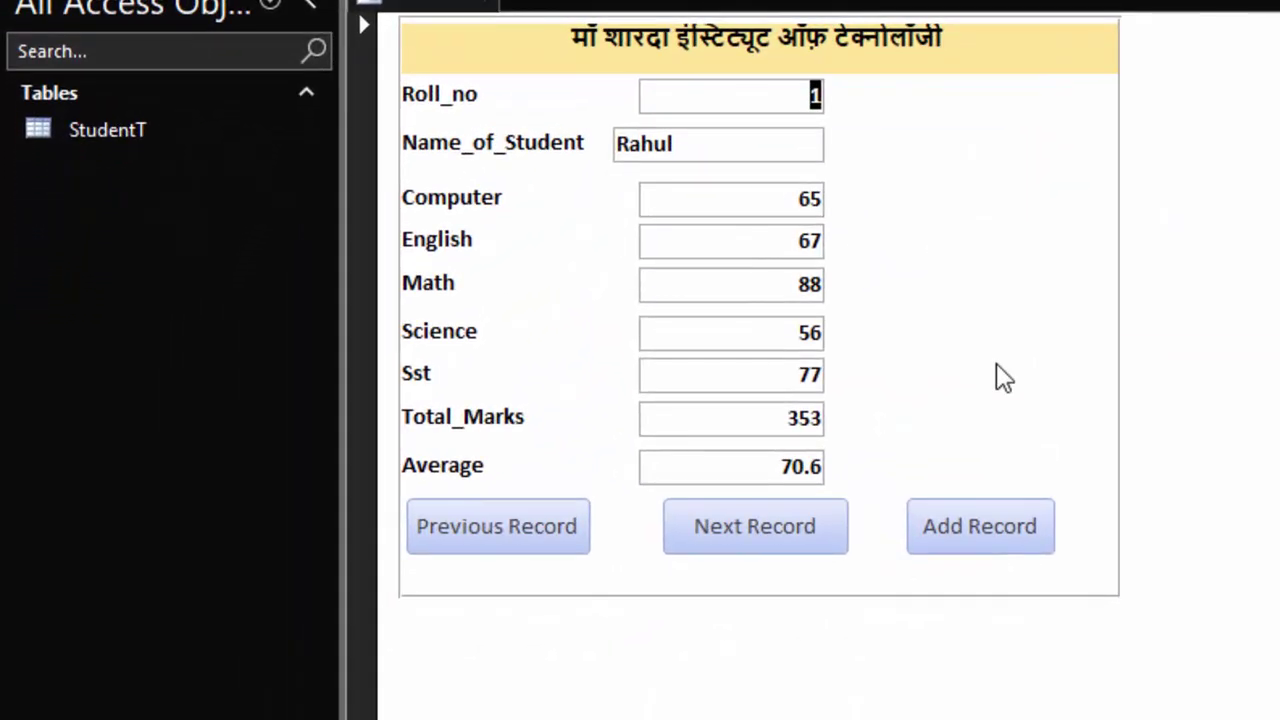
click(776, 545)
click(776, 545)
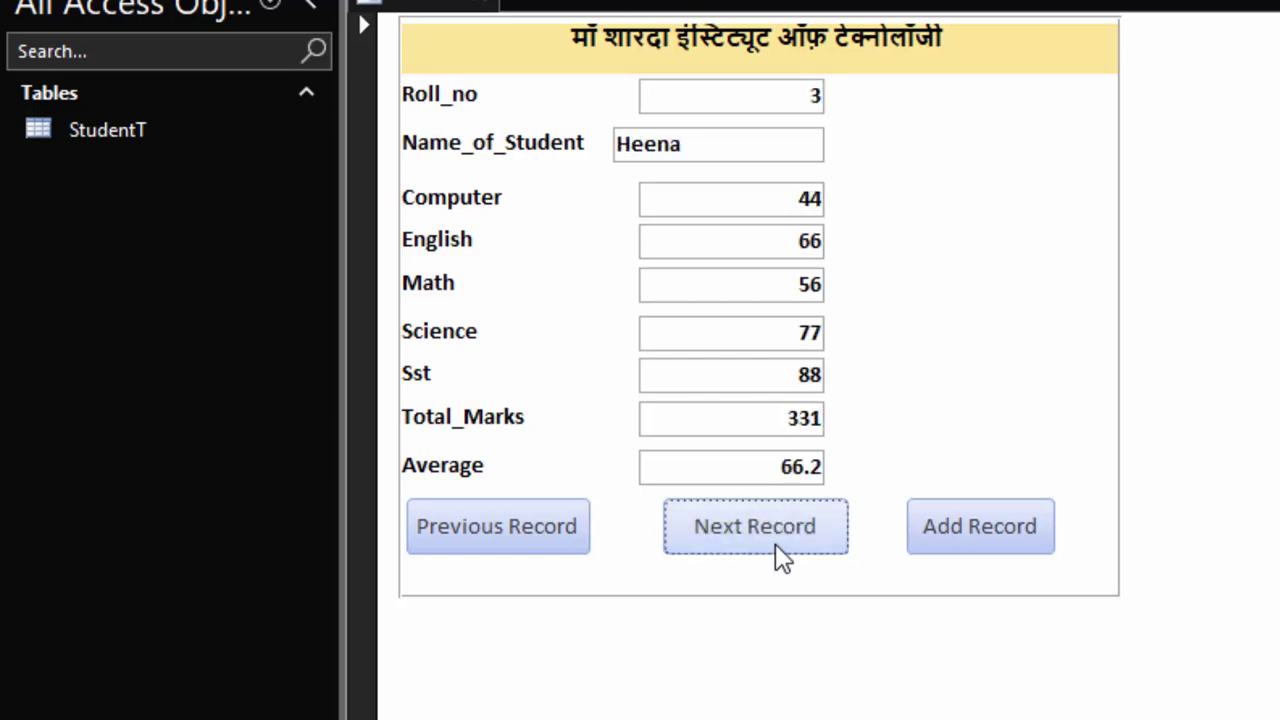
click(776, 545)
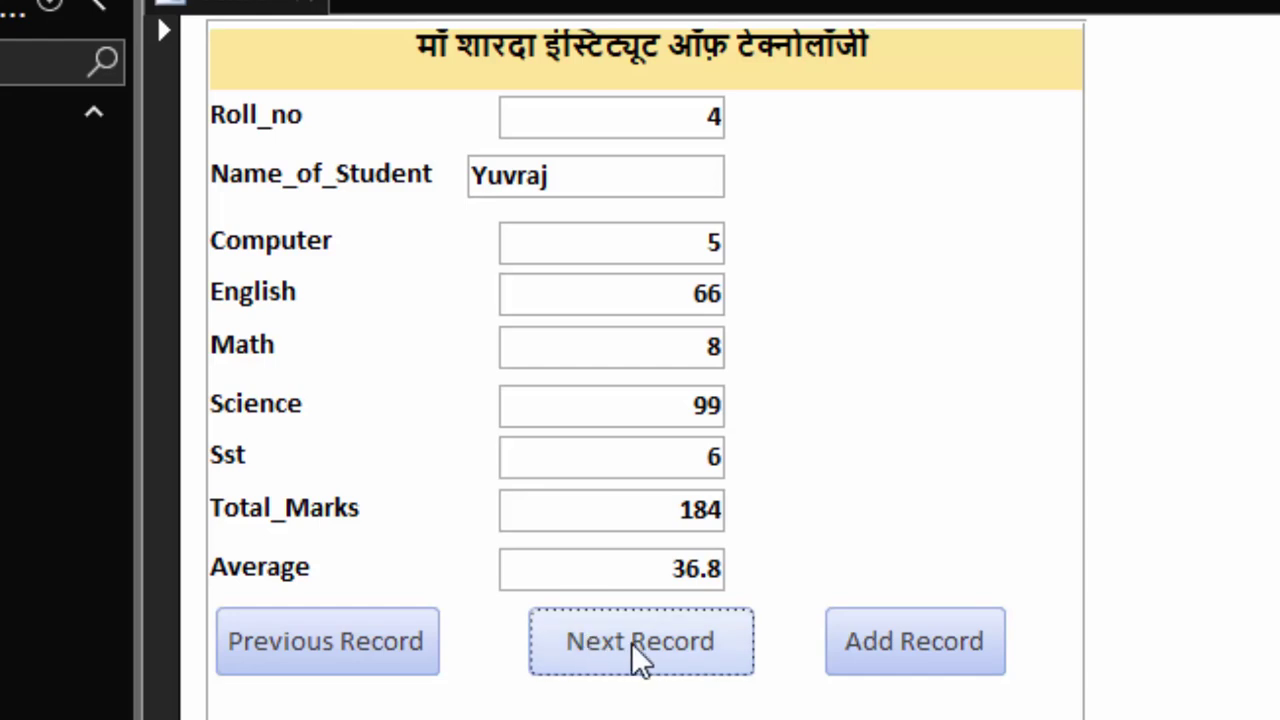
click(890, 635)
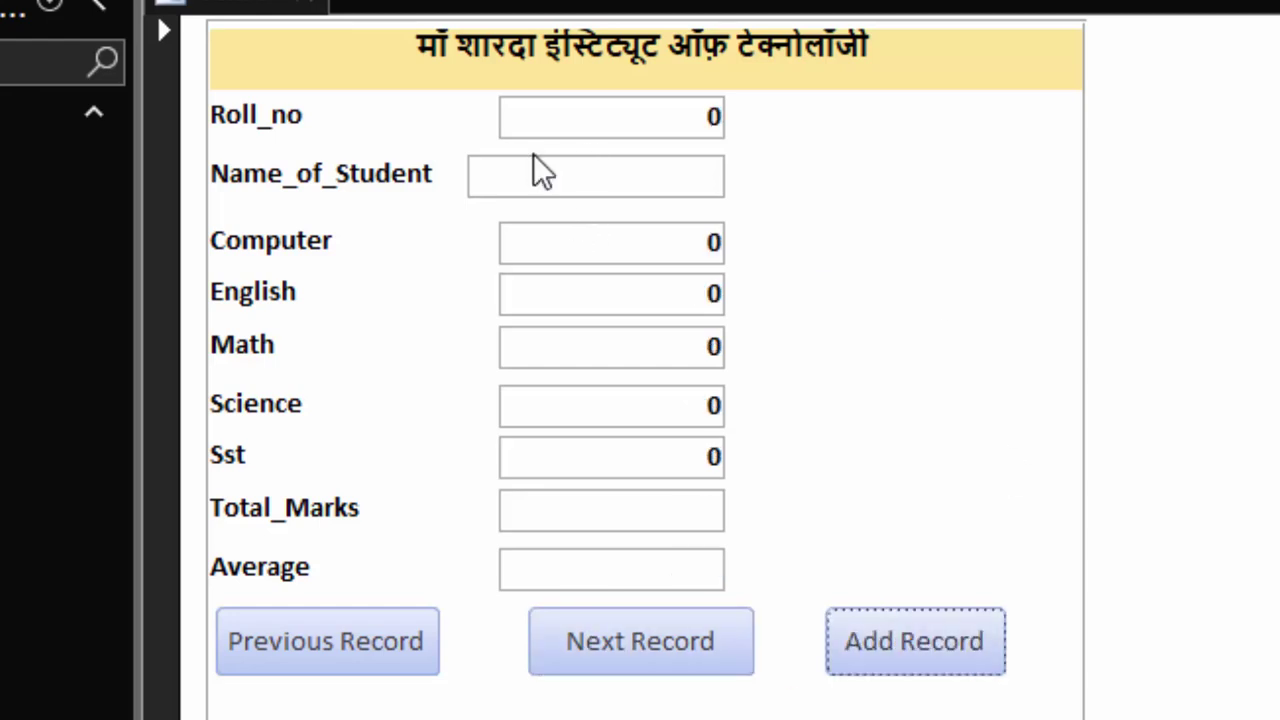
Clear the default 0 from Roll_no, switch the input language to English and type the student's name
drag(607, 116, 781, 117)
key(BackSpace)
text(5)
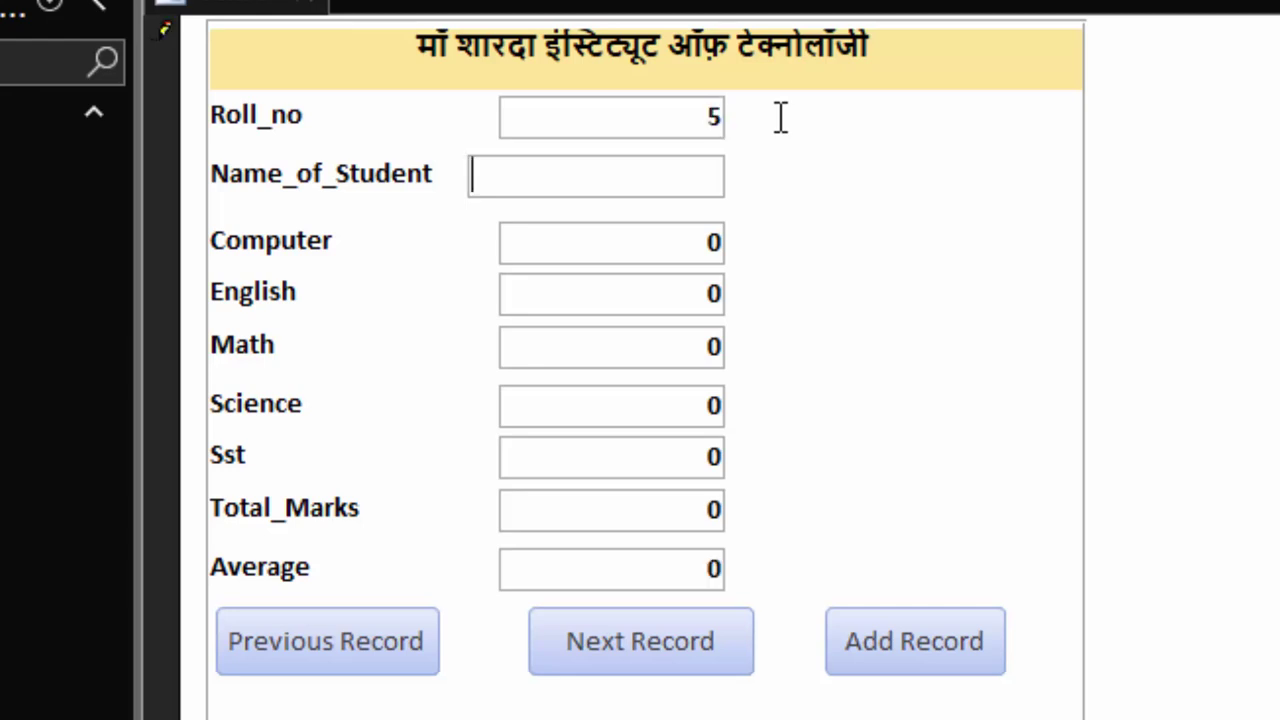
text(Esha)
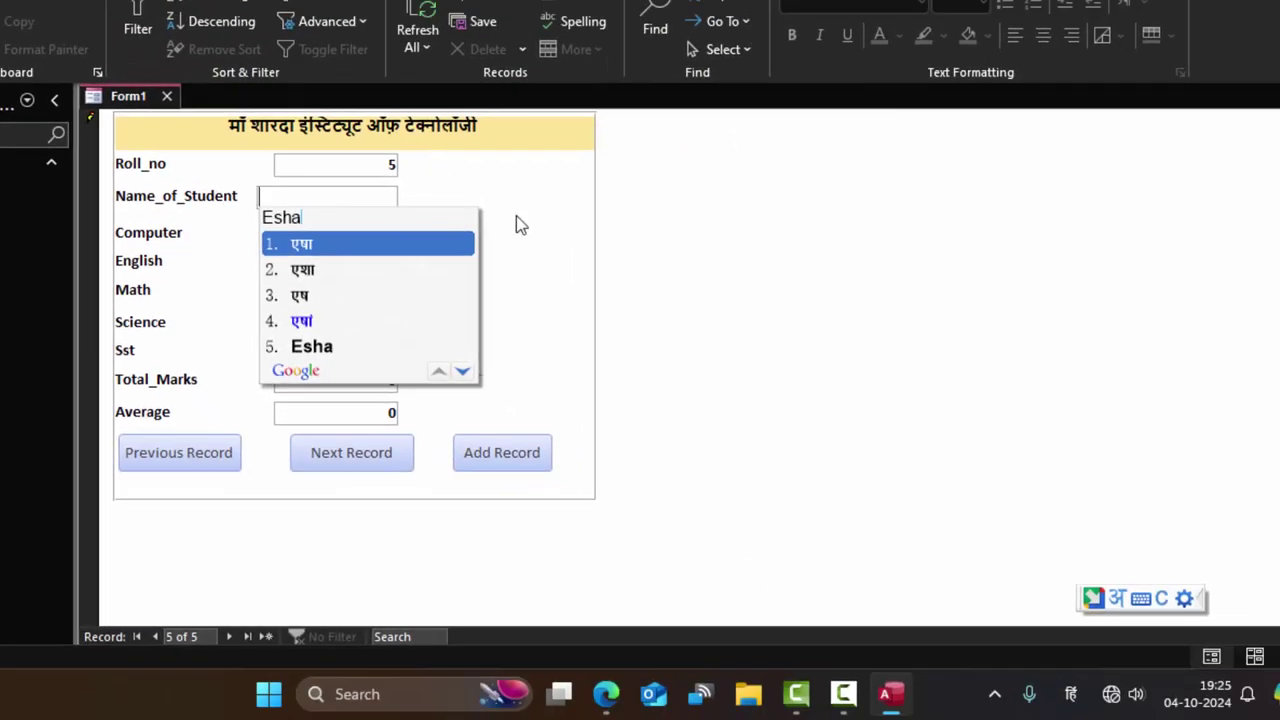
click(1072, 694)
click(996, 395)
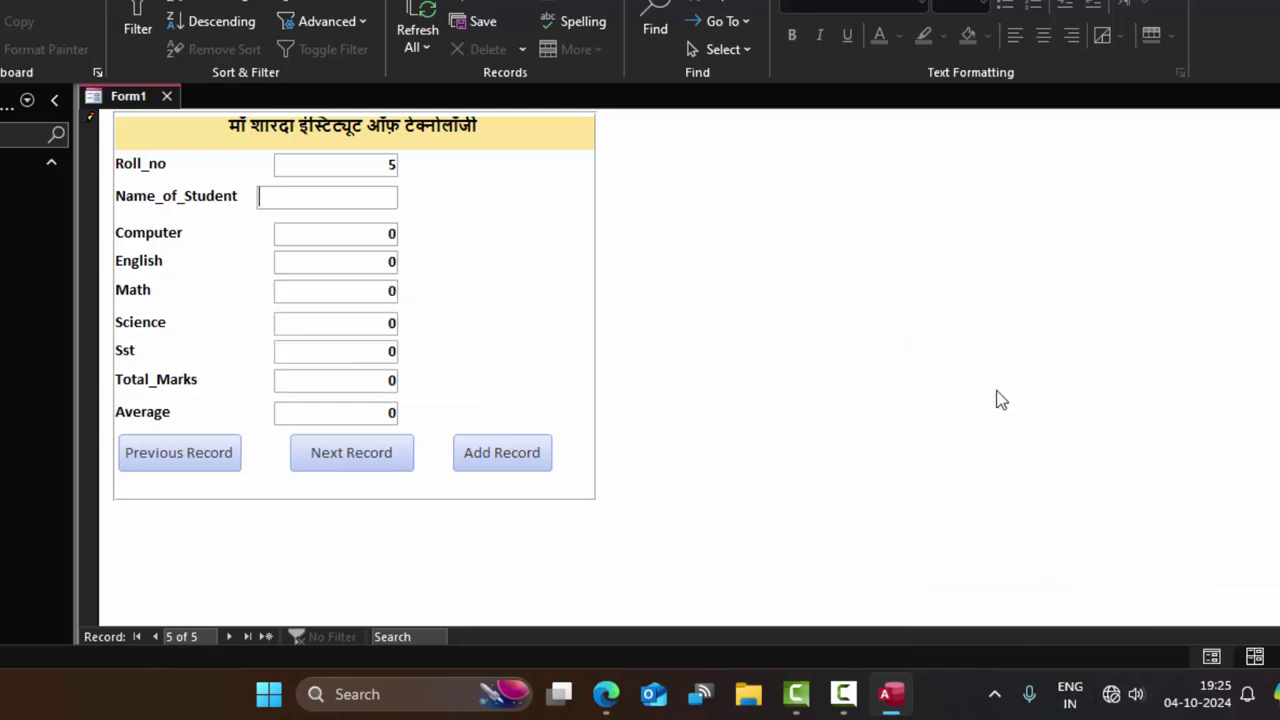
text(Esha)
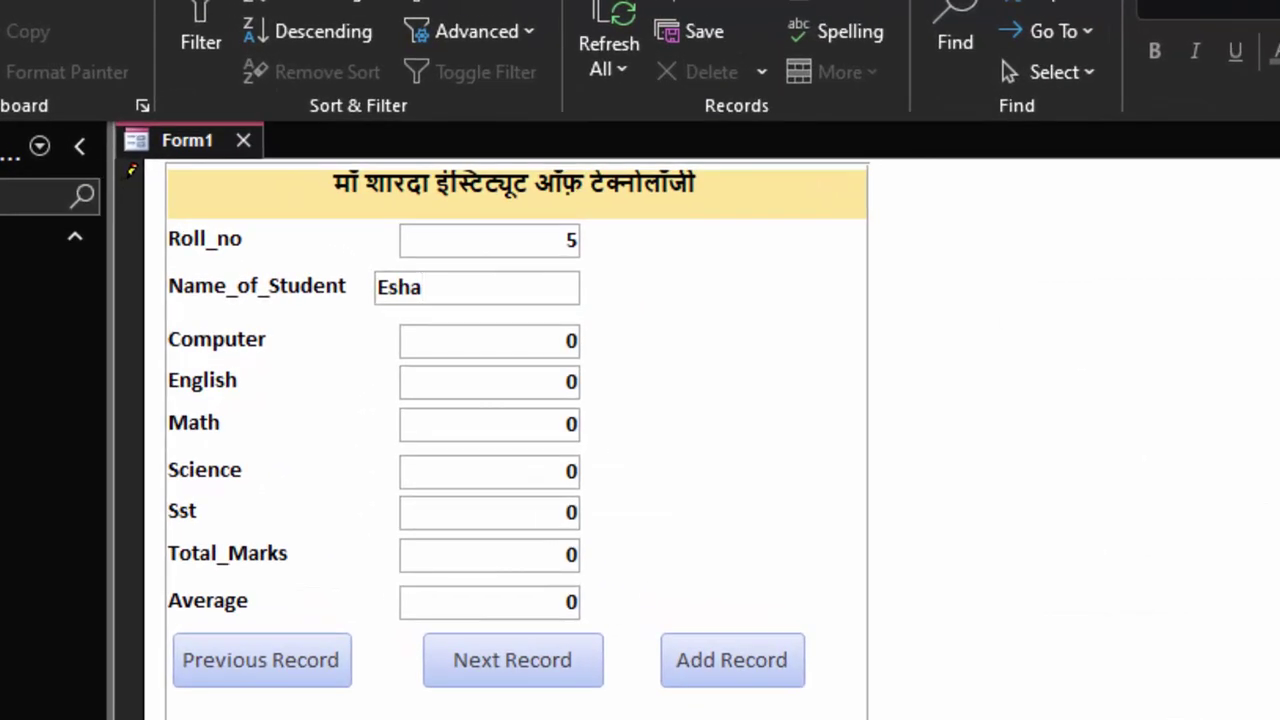
Enter marks 66, 77, 55, 44 and 77, then save the record and move to a blank one
key(Tab)
text(66)
key(Tab)
text(7)
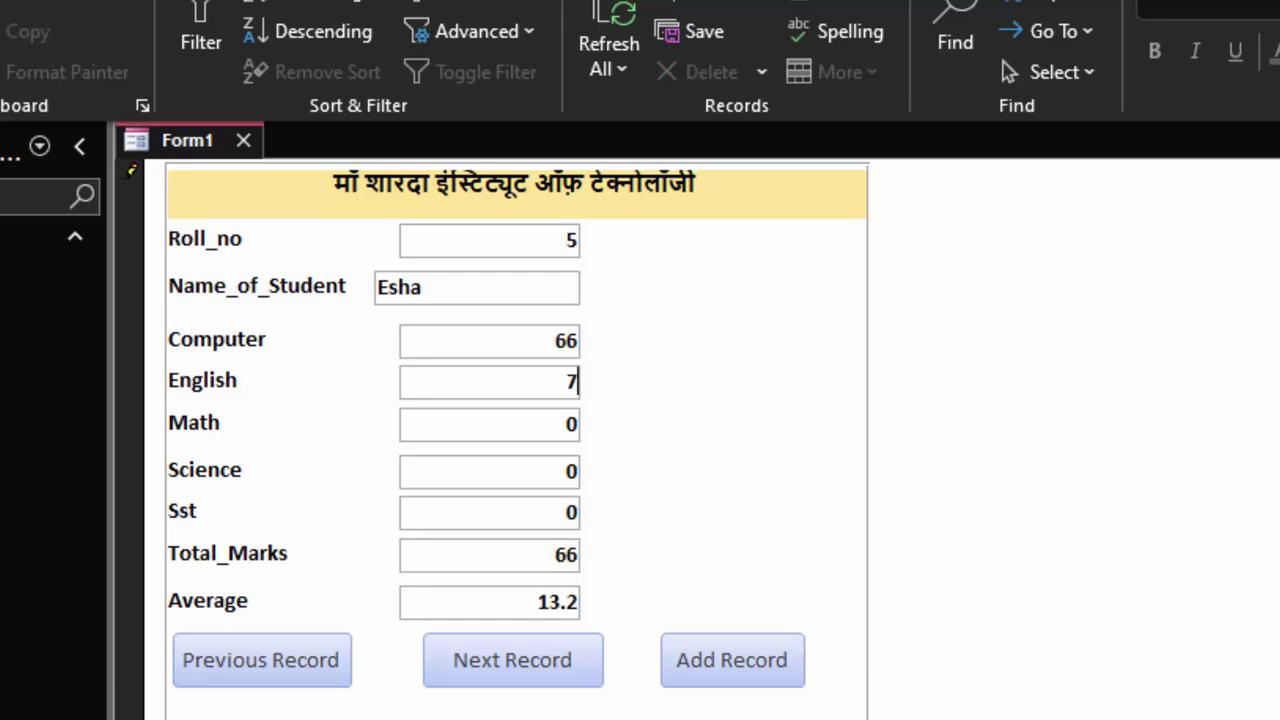
text(7)
key(Tab)
text(55)
text(44)
key(Tab)
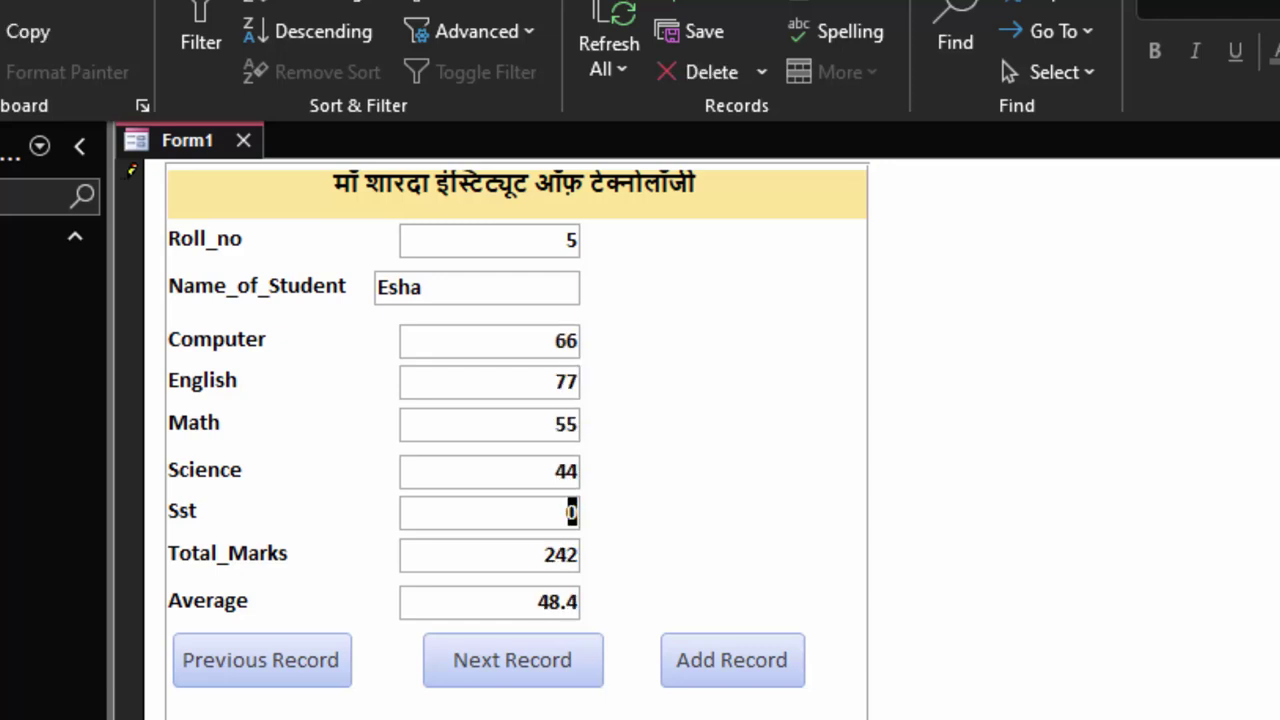
text(77)
key(Tab)
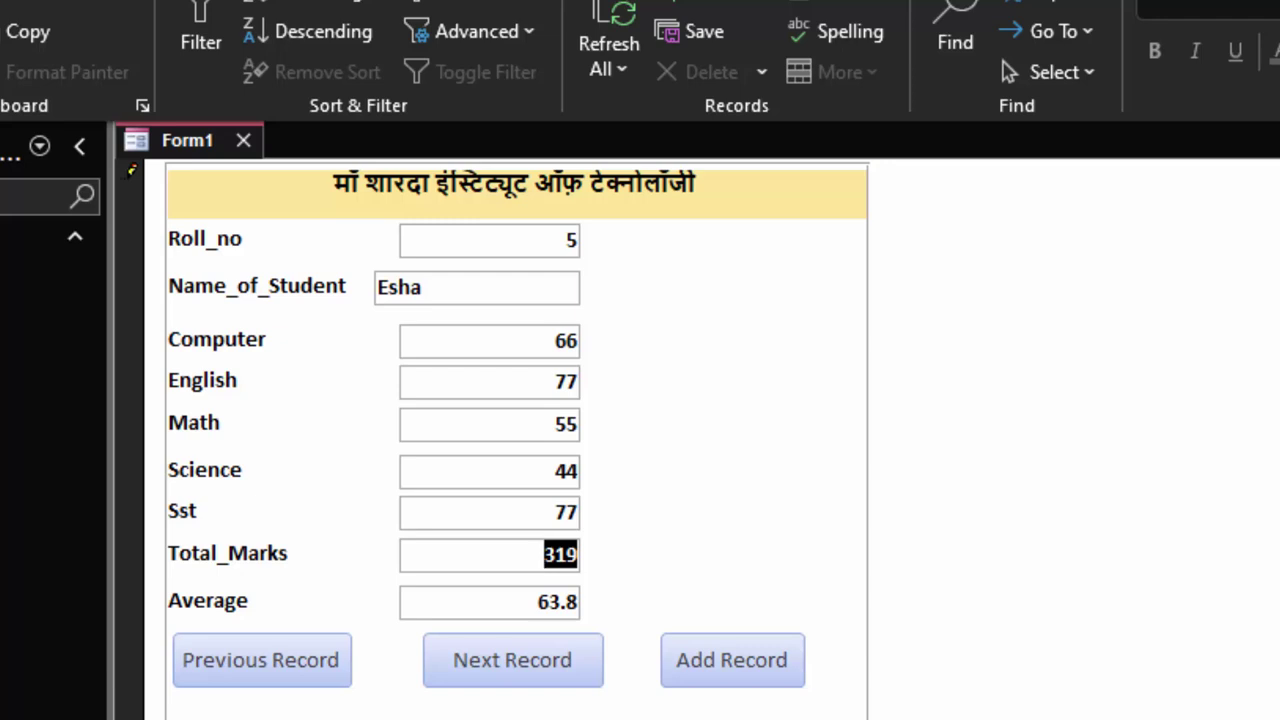
click(500, 650)
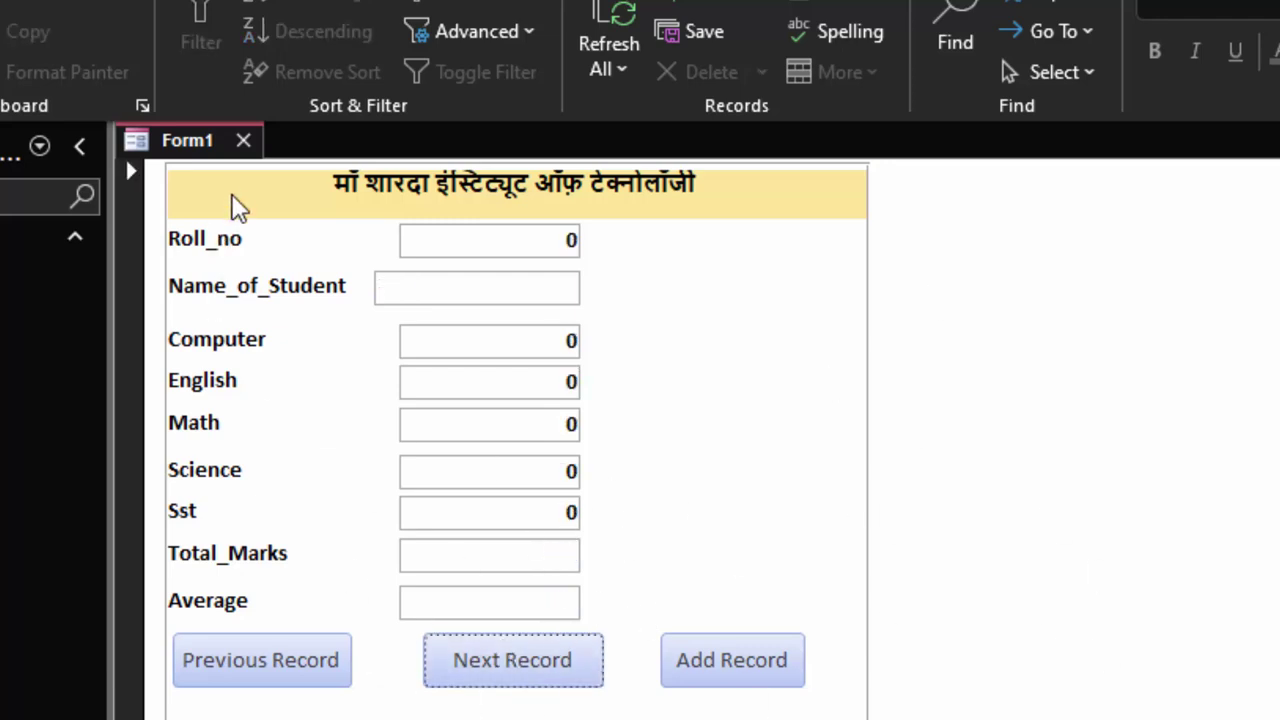
Close Form1, save it as InstituteF, and reopen InstituteF from the Navigation Pane
click(245, 143)
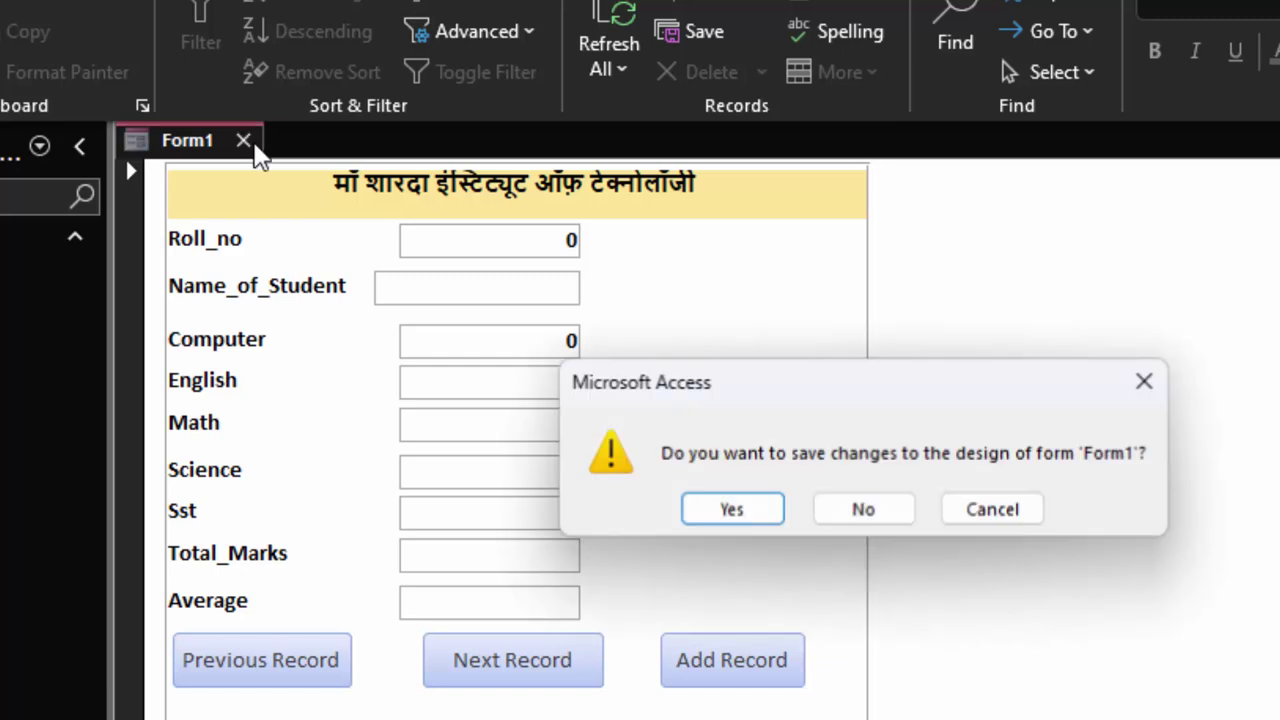
click(731, 511)
text(InstituteF)
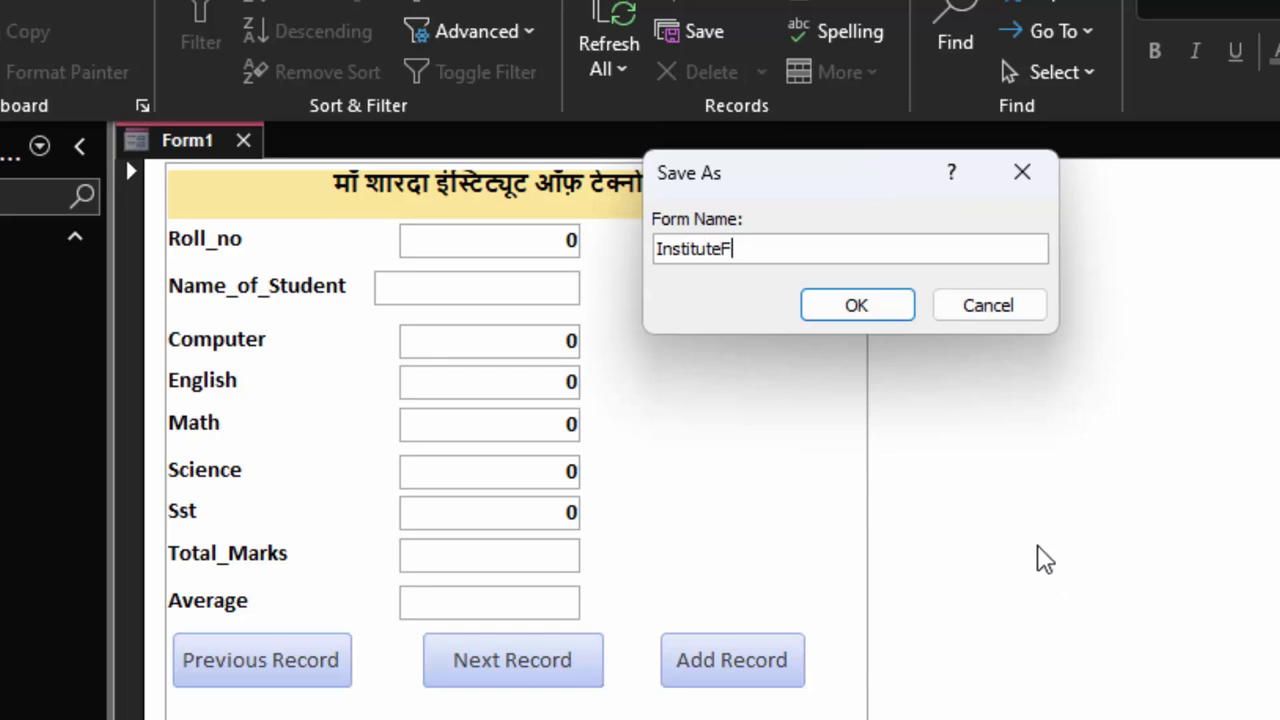
click(860, 304)
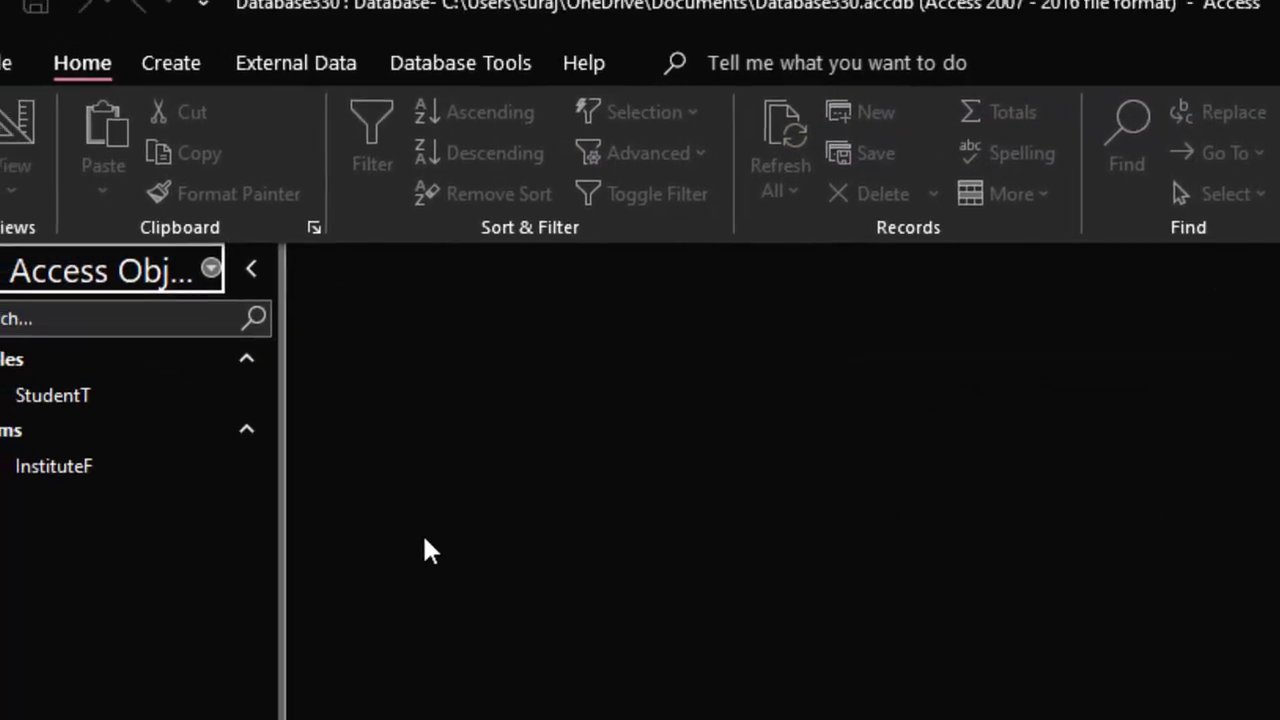
double_click(138, 501)
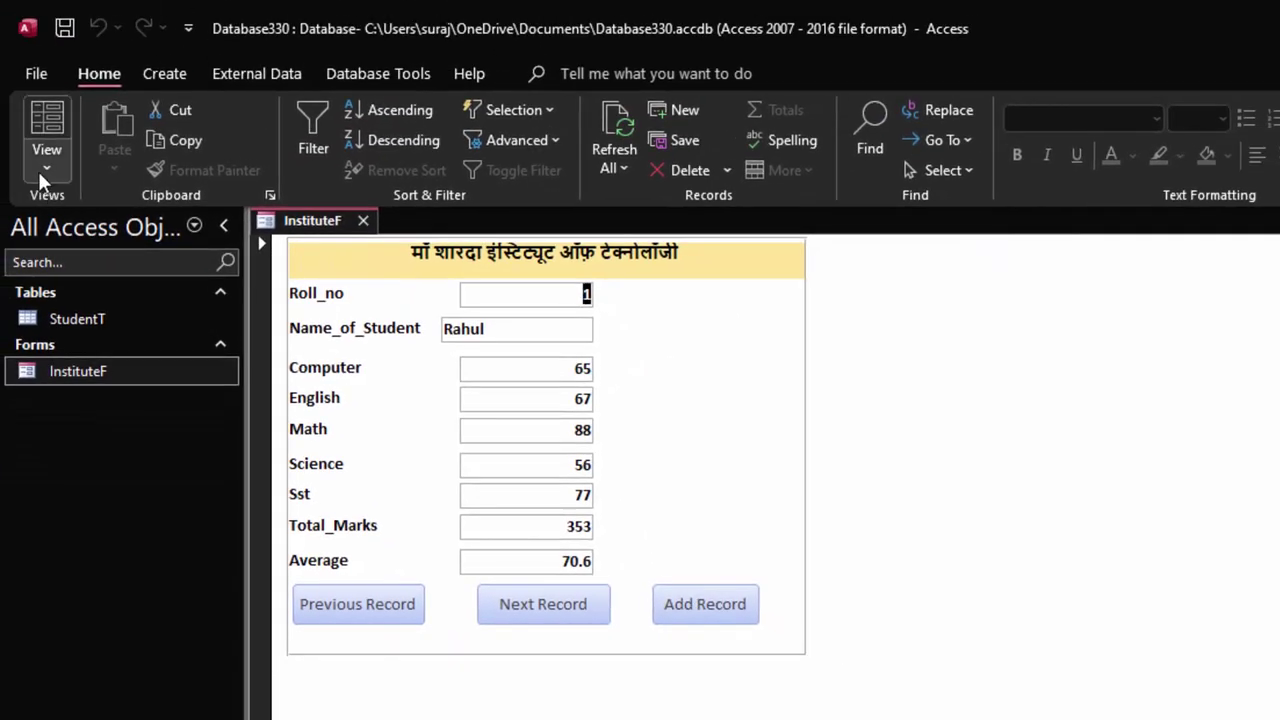
Switch InstituteF to Design View and set the form's Pop Up property to Yes
click(31, 140)
click(103, 274)
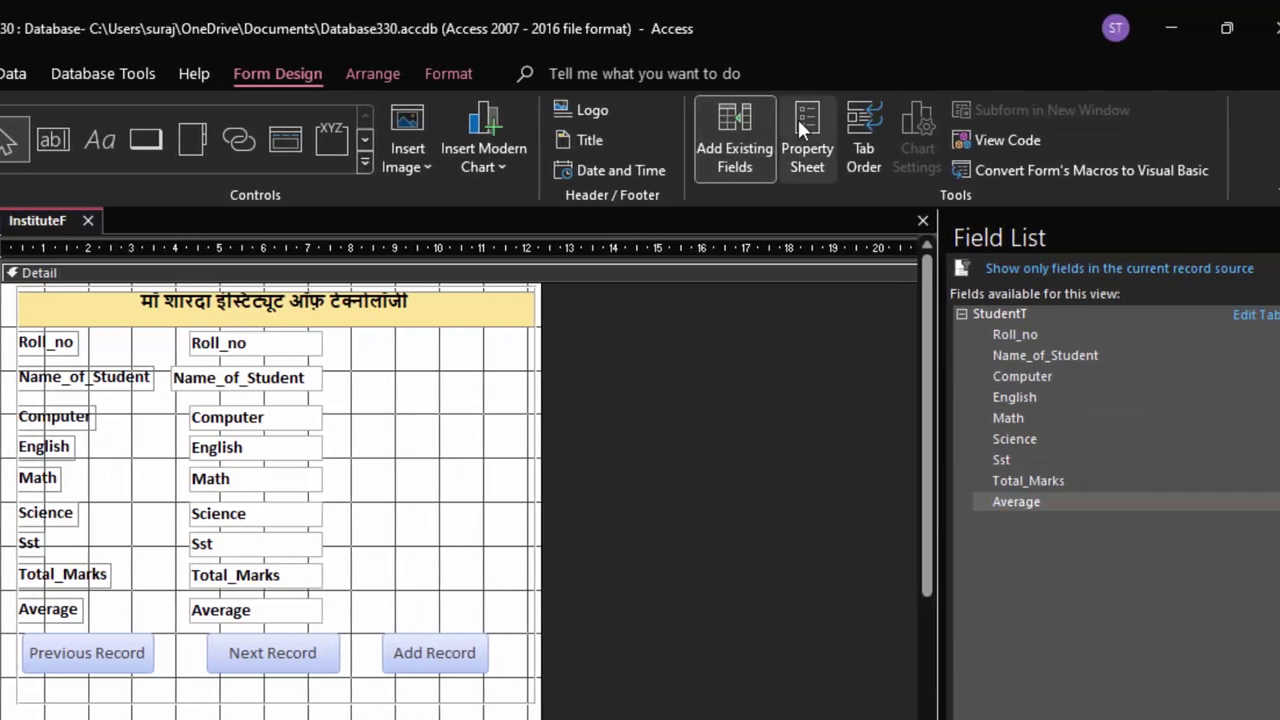
click(1080, 140)
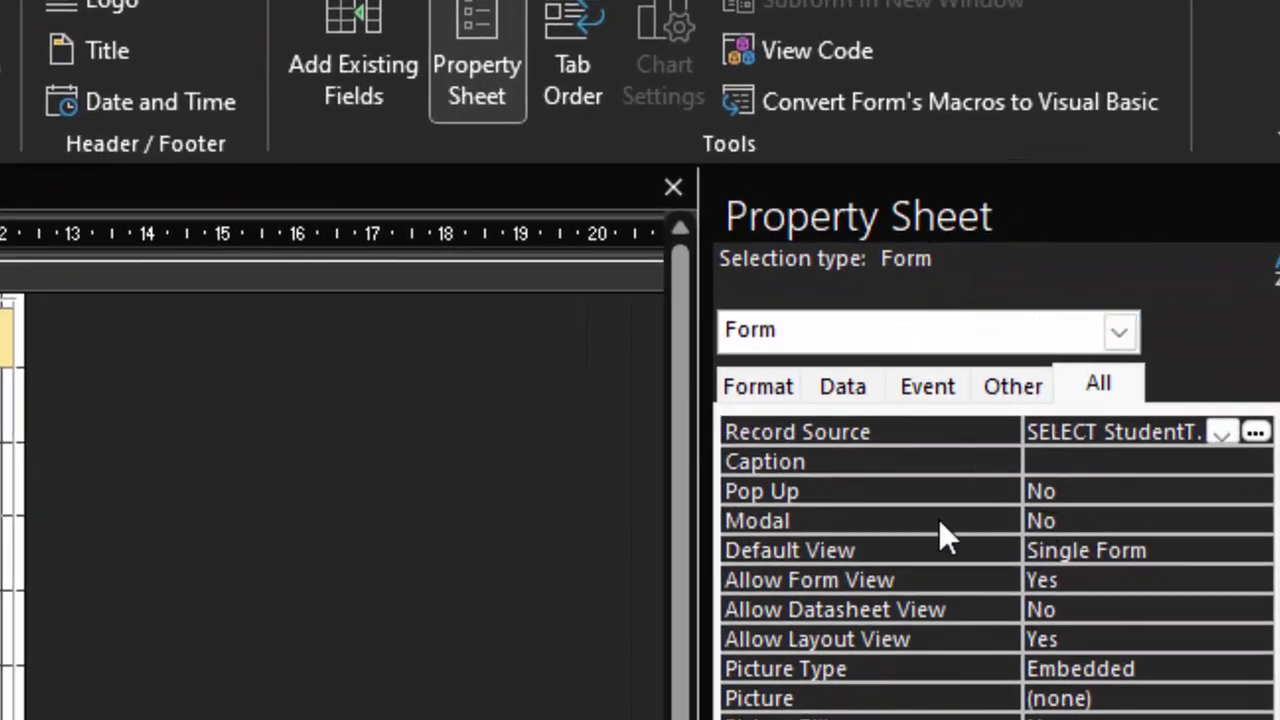
click(1080, 492)
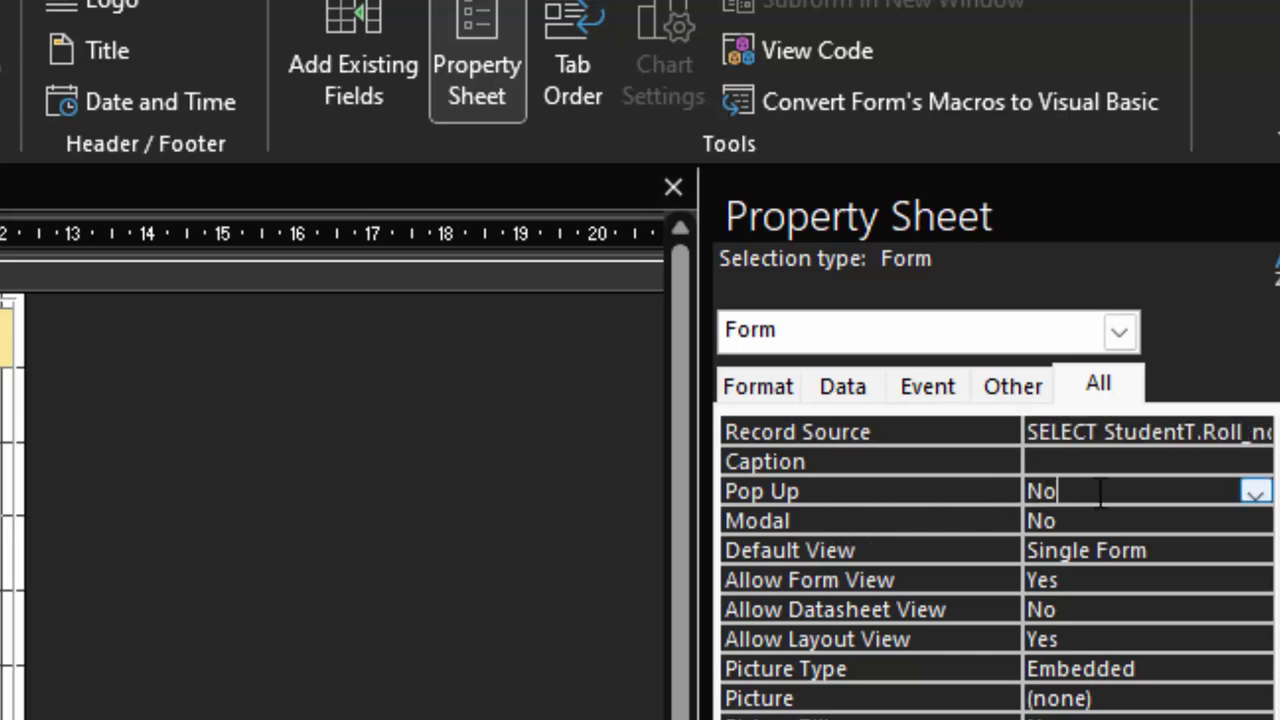
click(1253, 492)
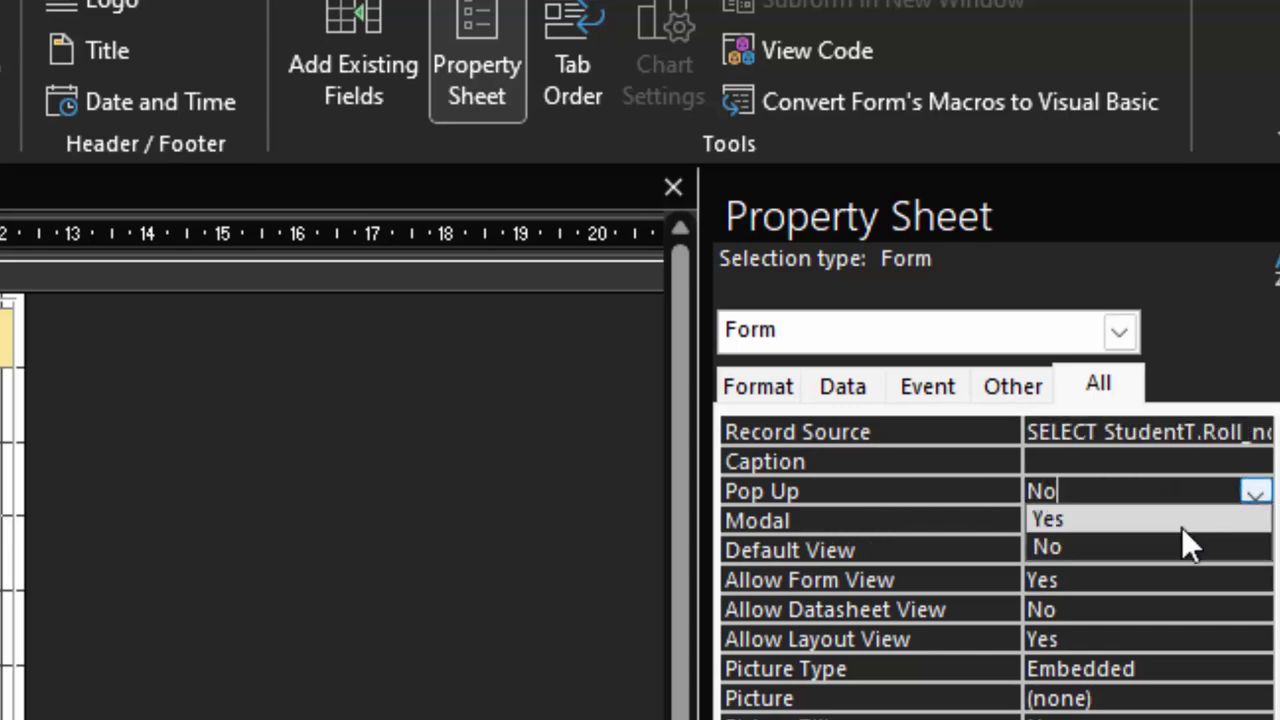
click(1181, 520)
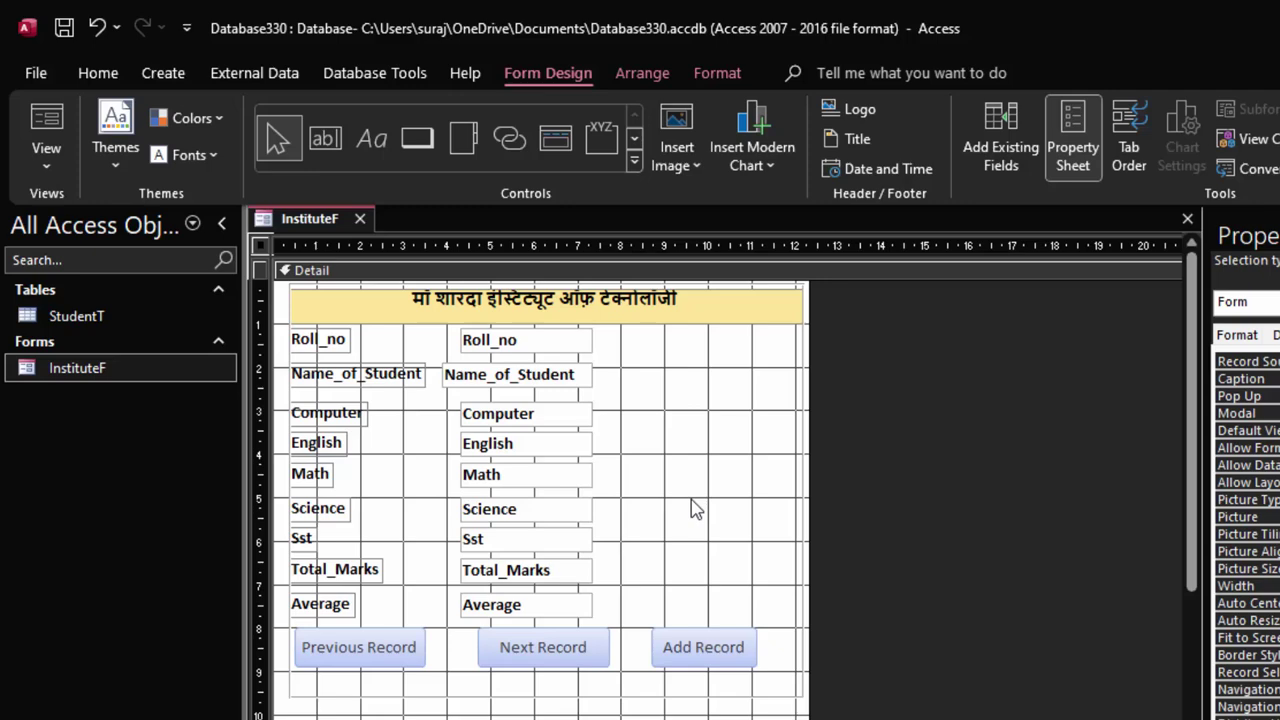
Fill the Detail section with light peach using Home > Background Color
click(624, 488)
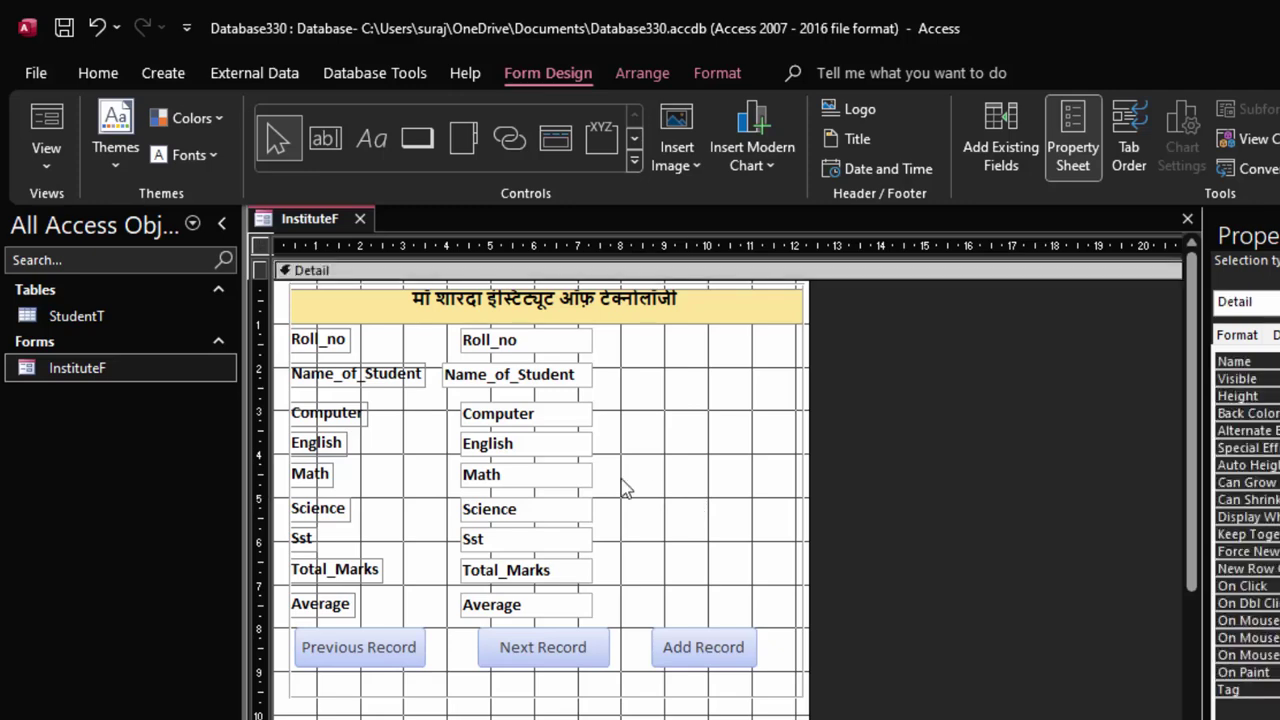
click(98, 73)
click(1216, 156)
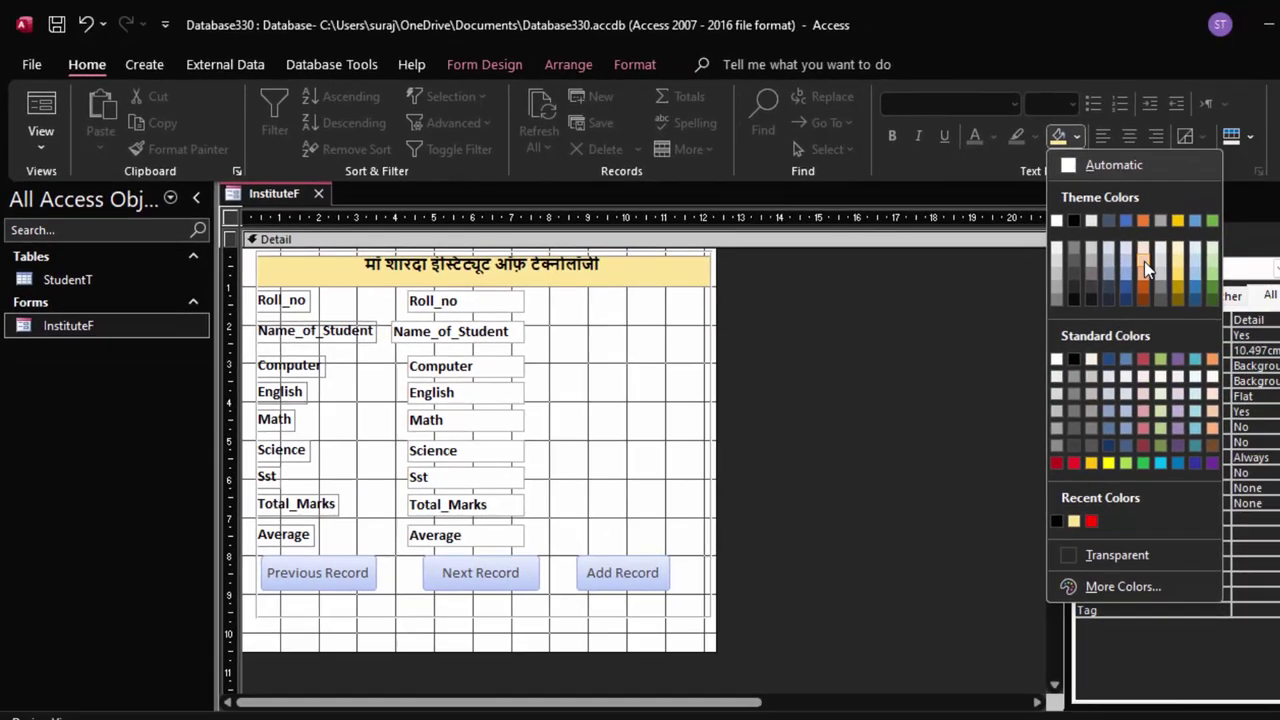
click(1144, 261)
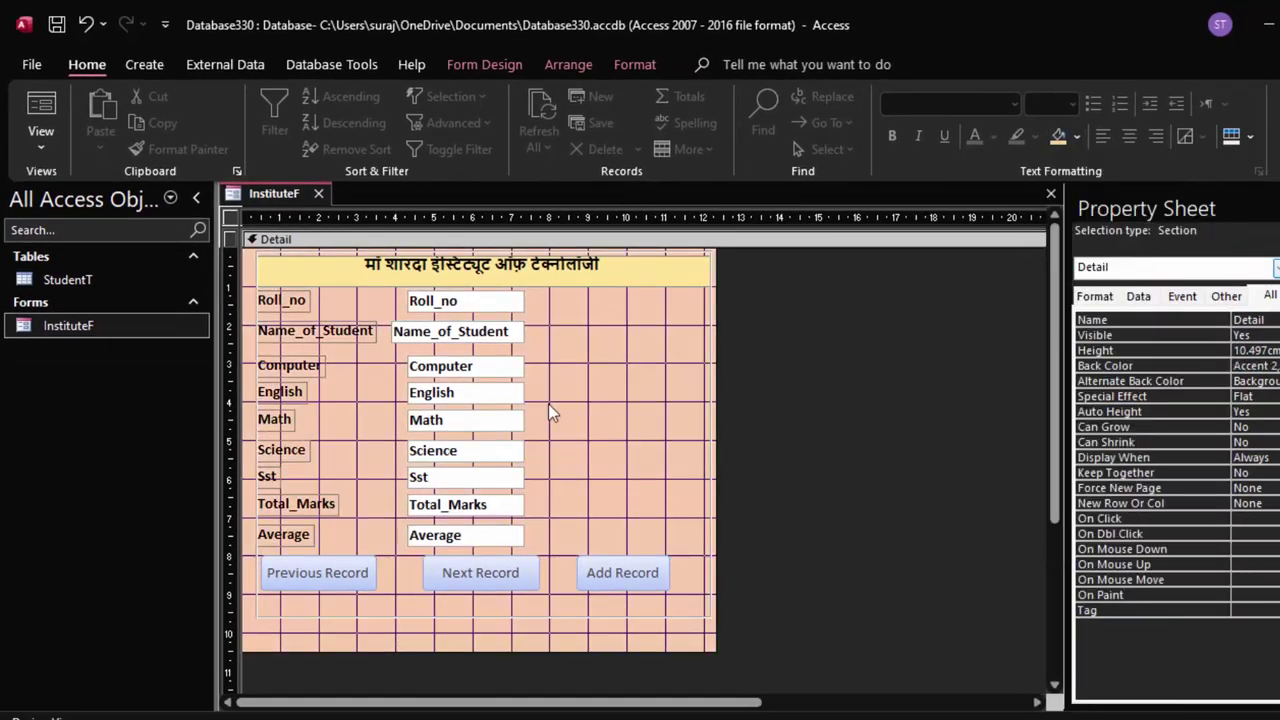
Preview InstituteF as a pop-up in Form View, move it, then close it saving the design
click(44, 118)
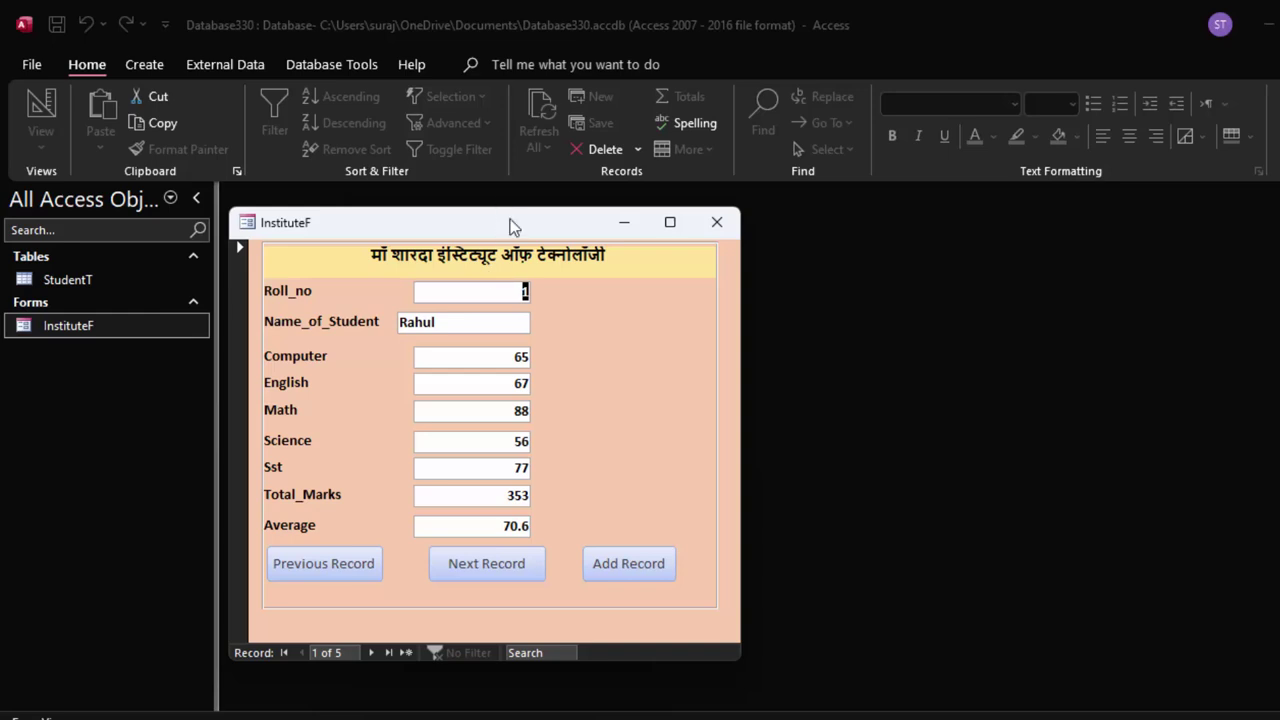
drag(512, 226, 592, 156)
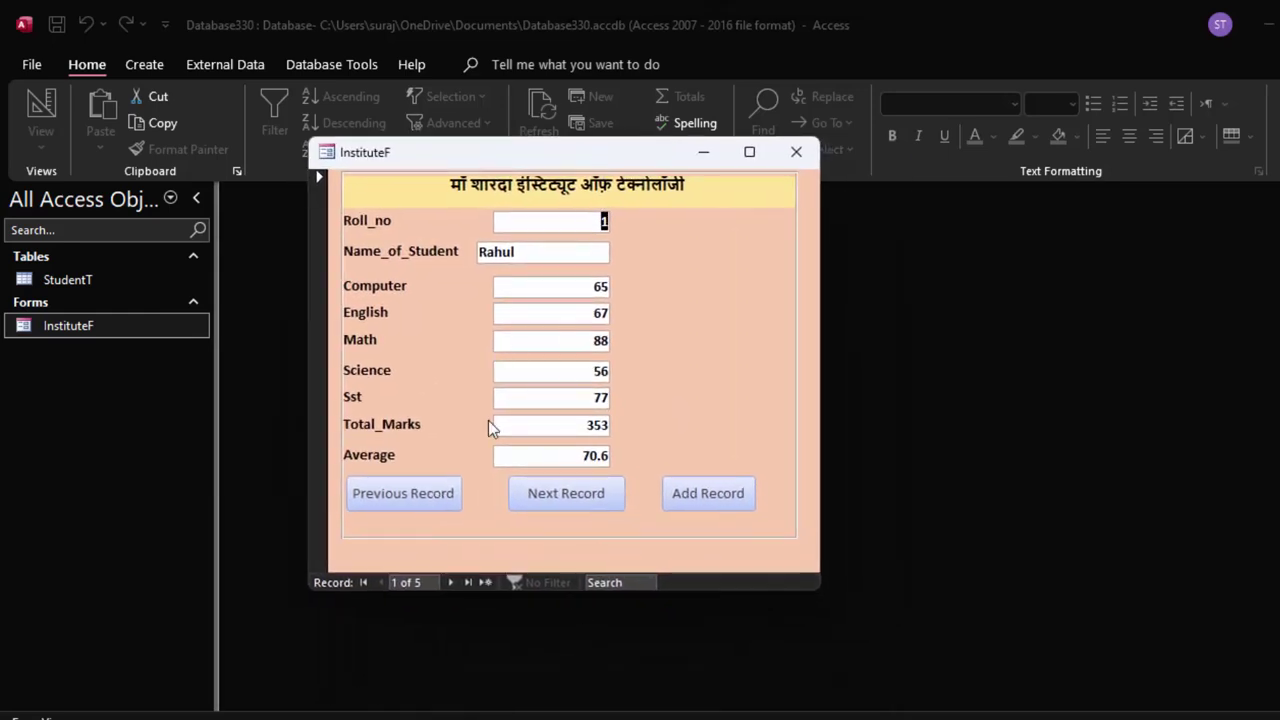
click(796, 151)
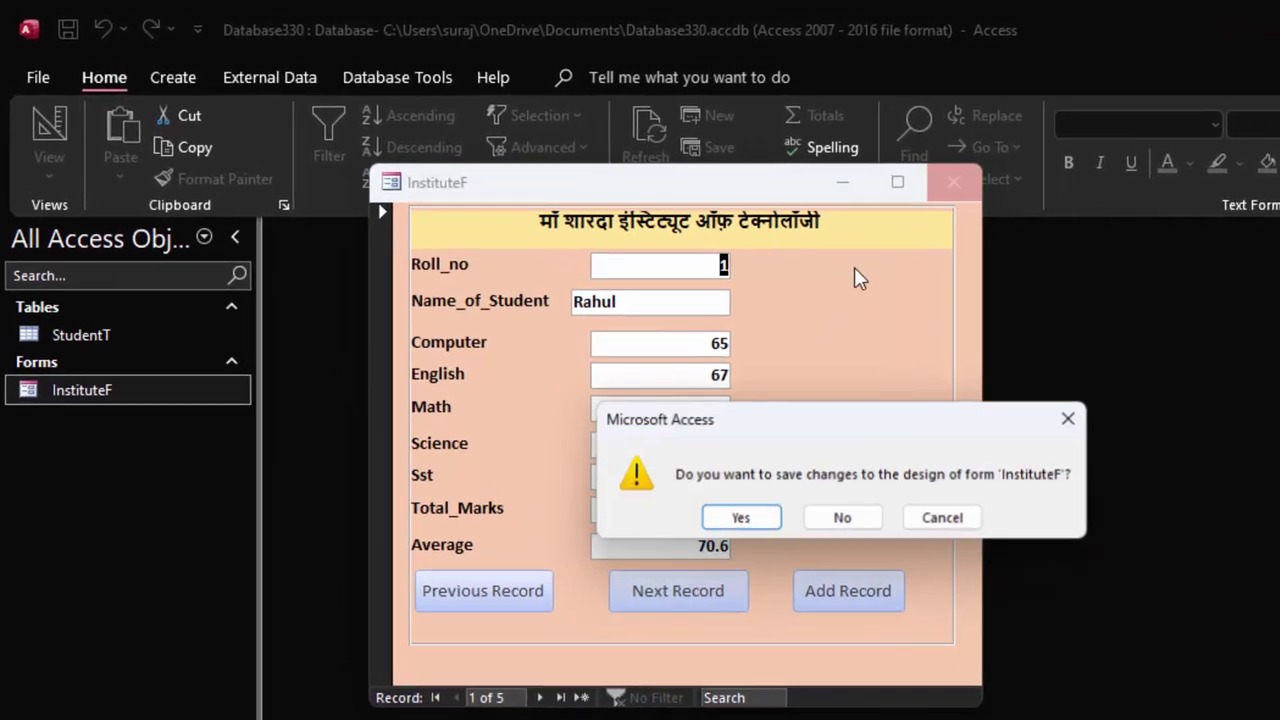
click(744, 522)
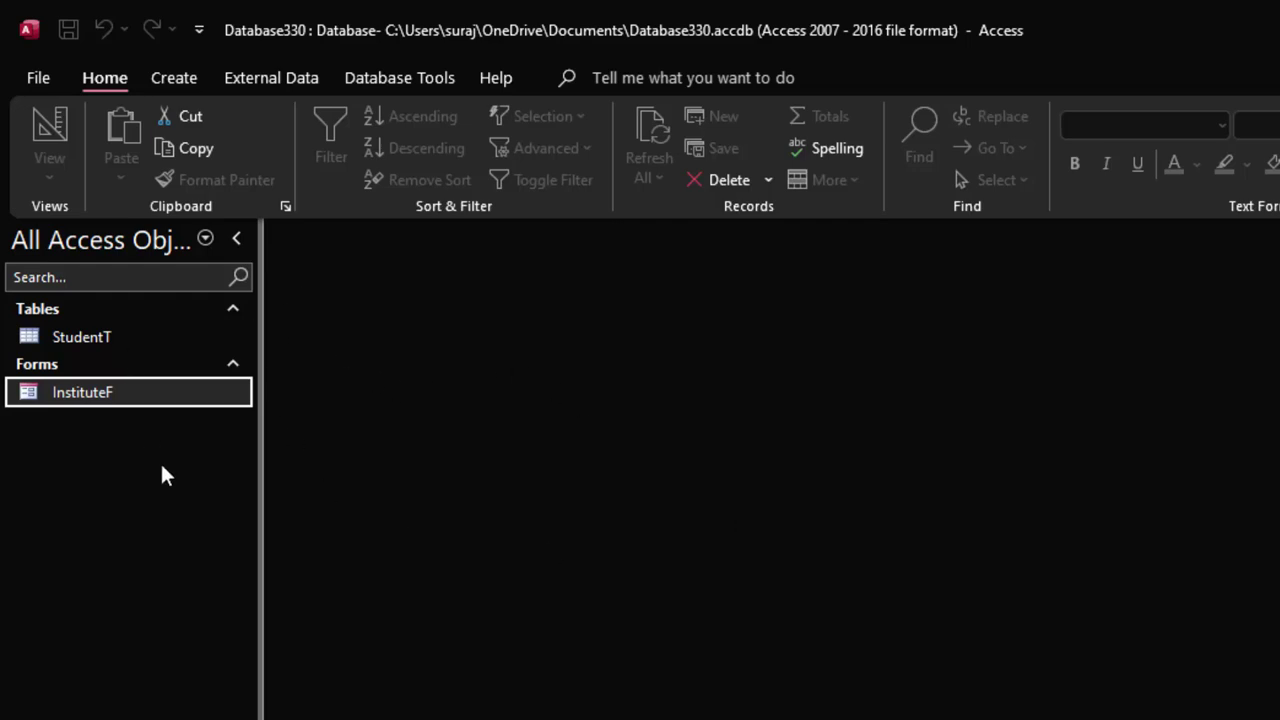
Build a detail query of all StudentT fields with the Simple Query Wizard, opening it in Design view
click(179, 81)
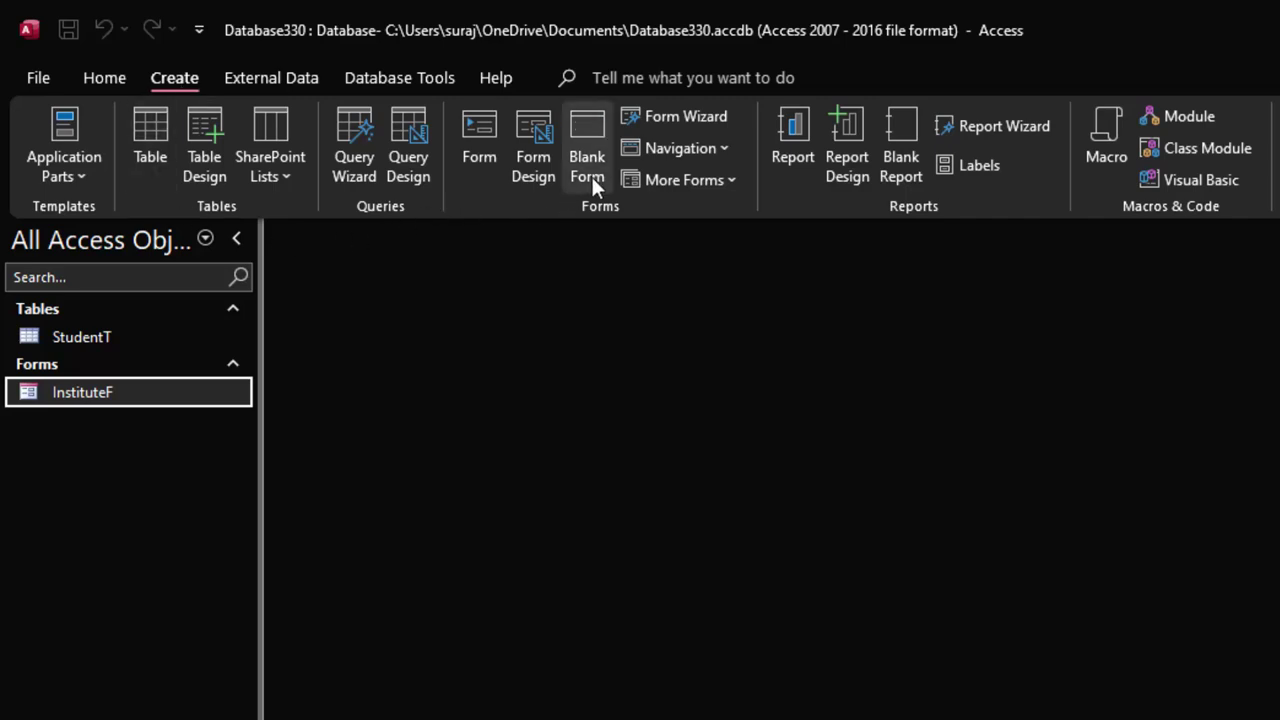
click(369, 116)
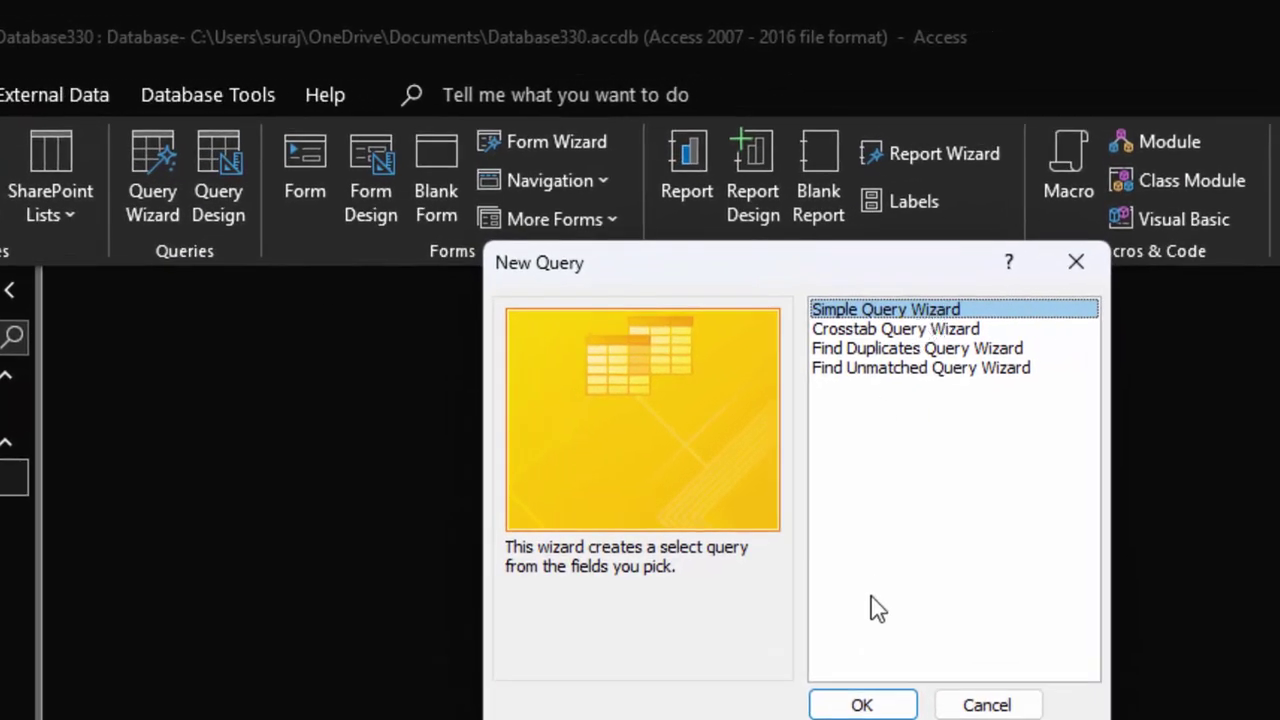
click(862, 705)
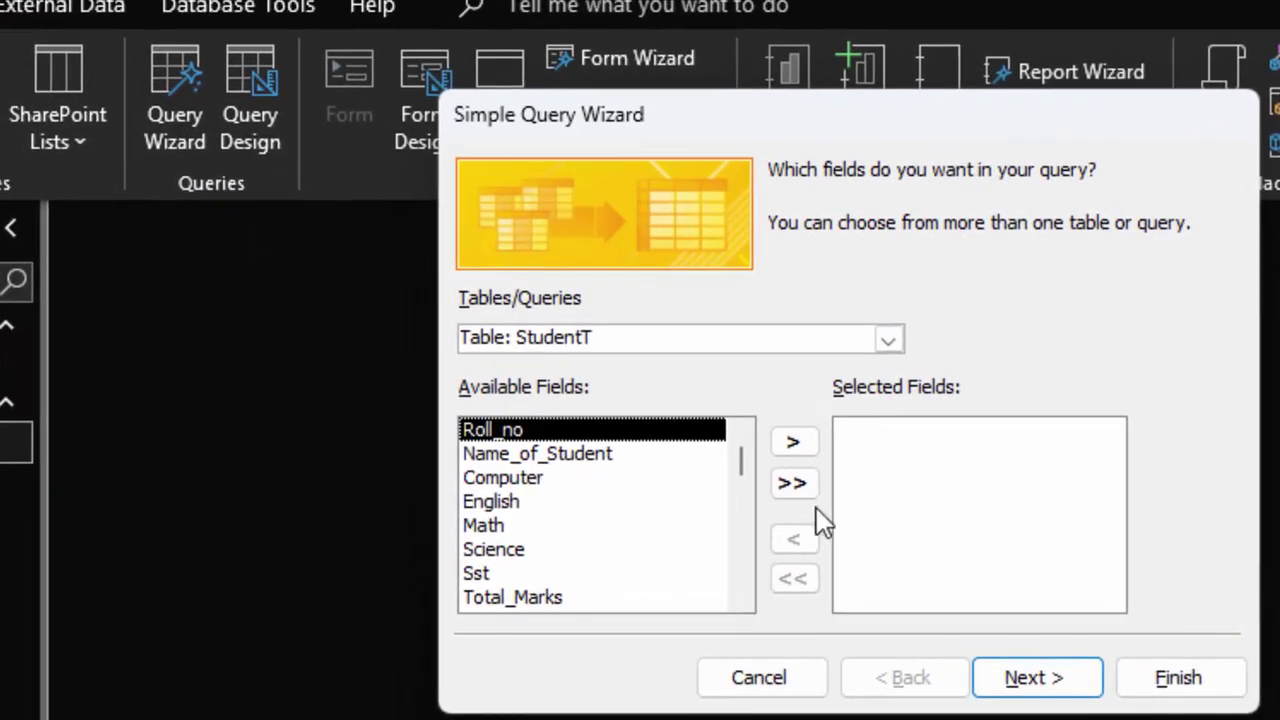
click(793, 484)
click(1008, 682)
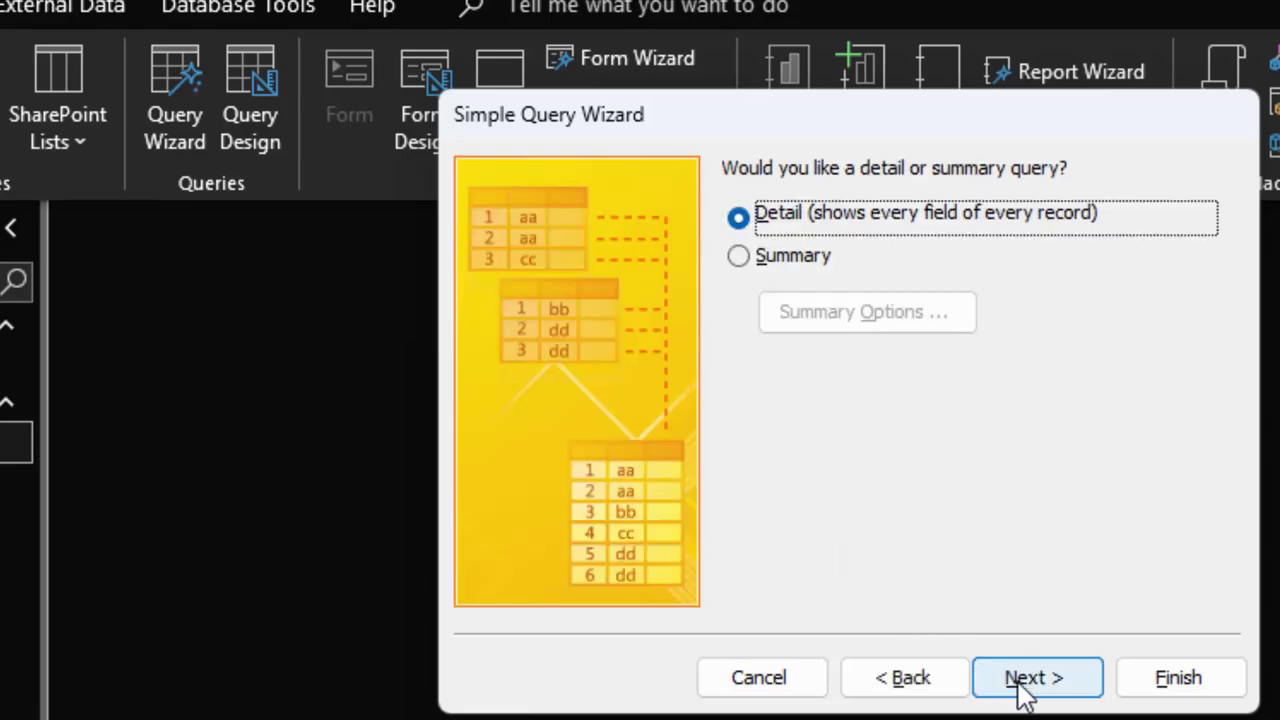
click(1035, 682)
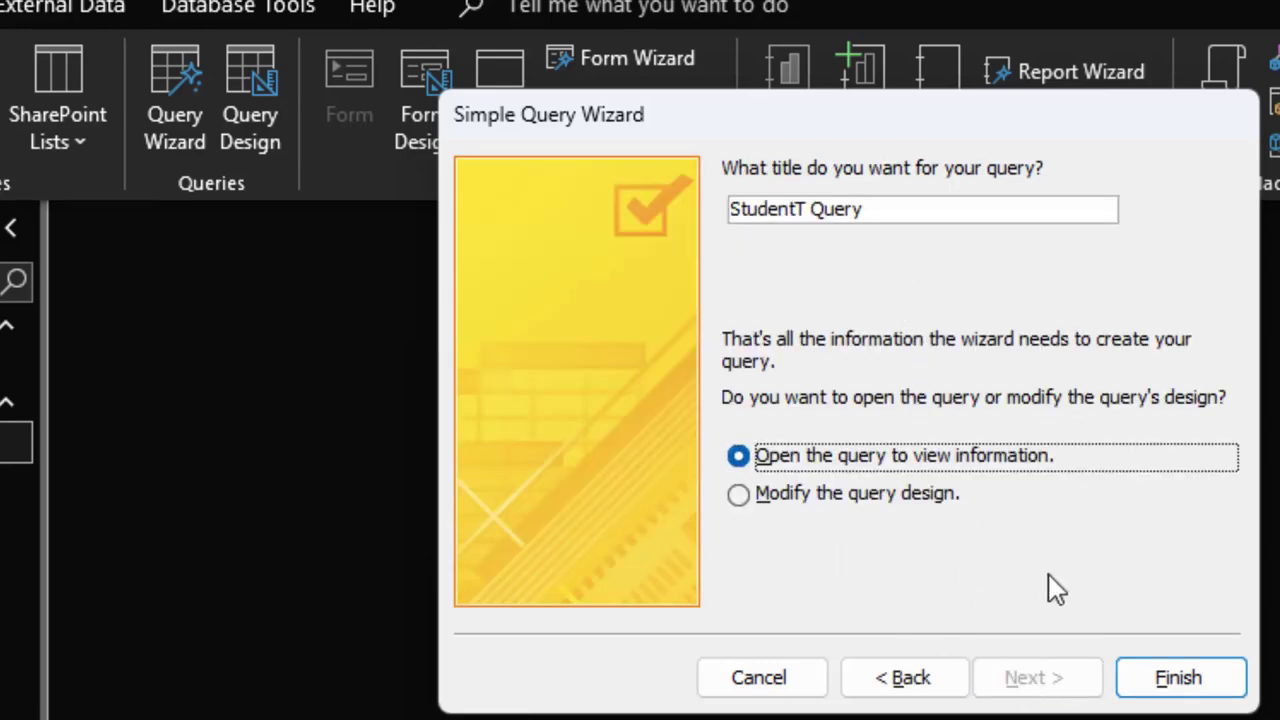
click(886, 505)
click(1178, 670)
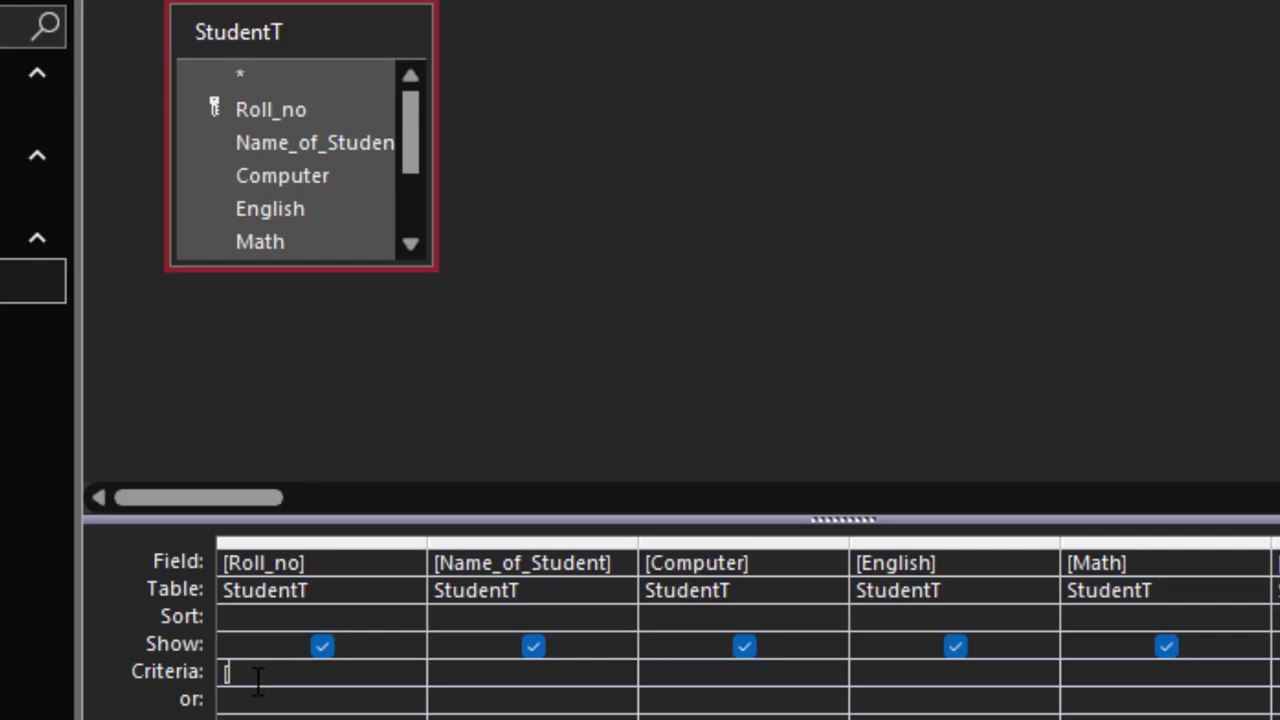
Enter [Forms]![InstituteF]![Roll_no] as the Roll_no criteria and save the StudentT Query
text(F)
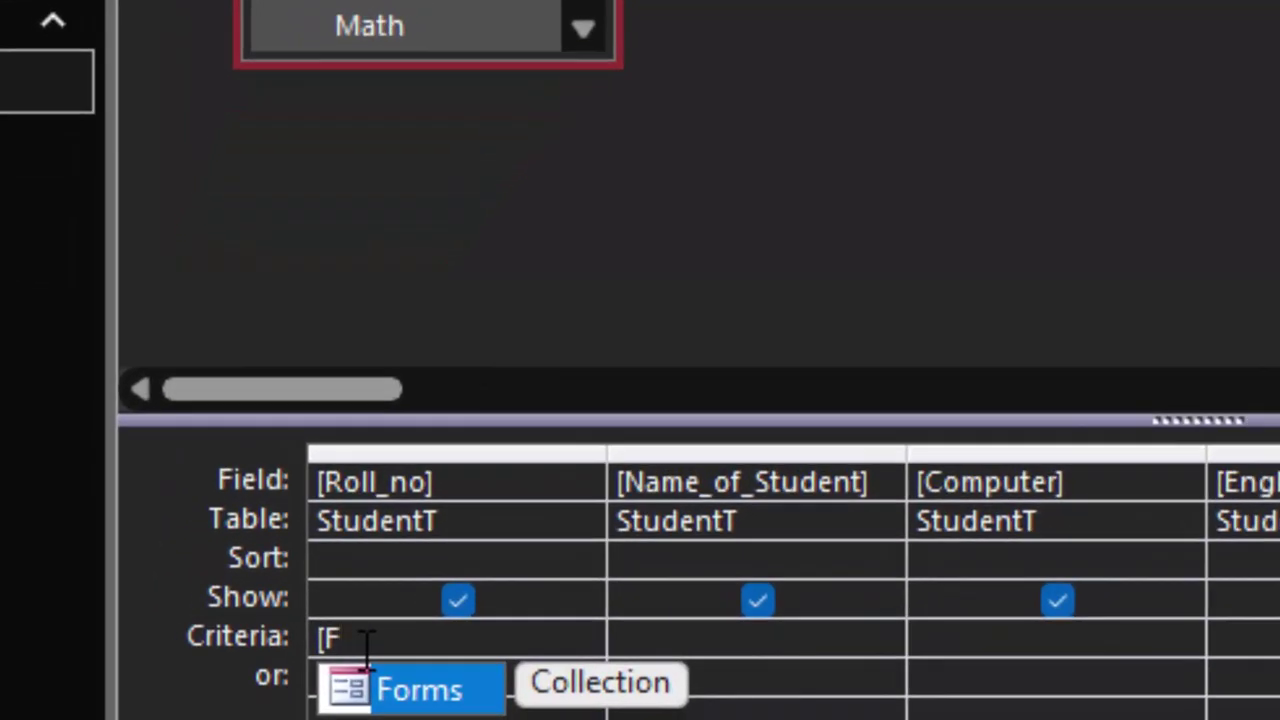
key(Tab)
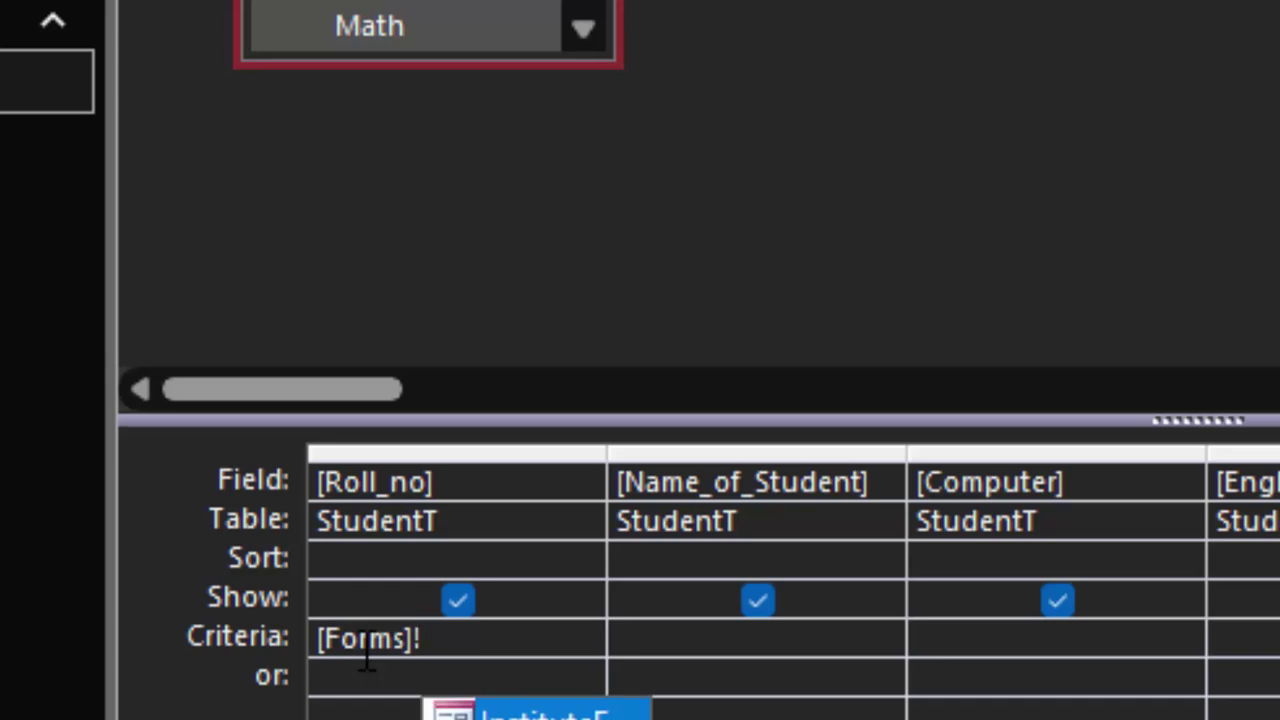
key(Tab)
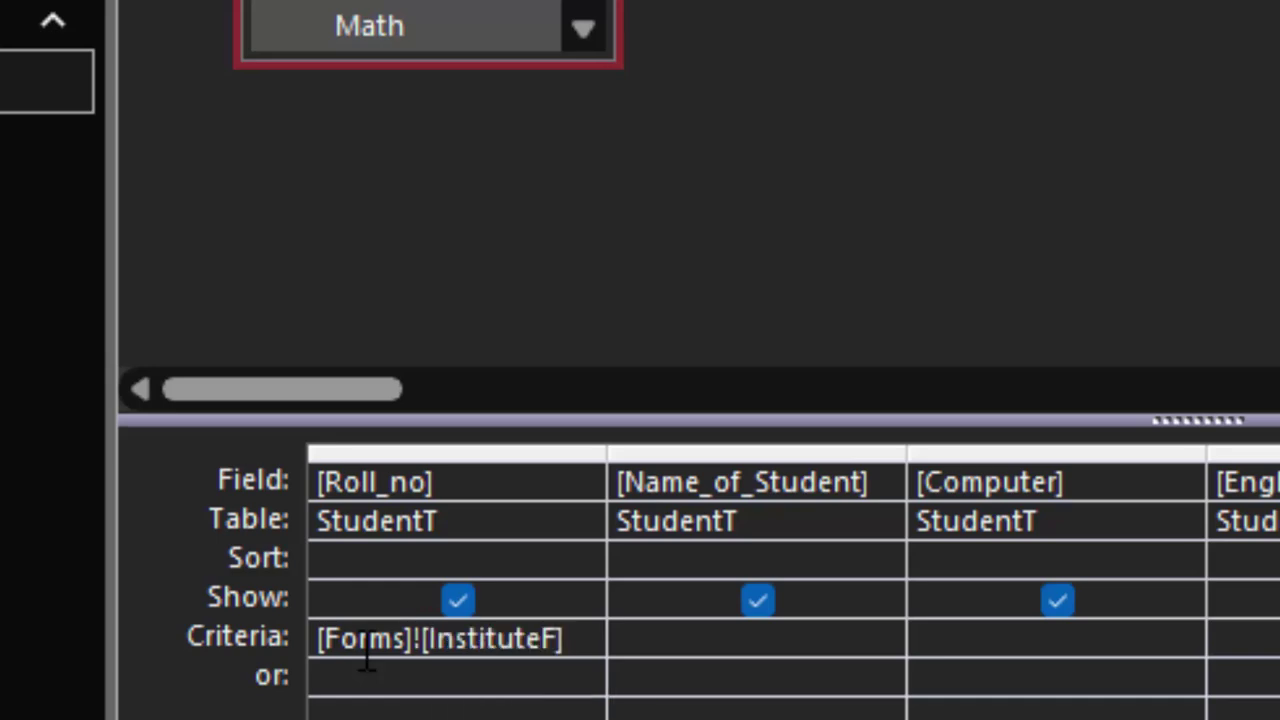
text(![)
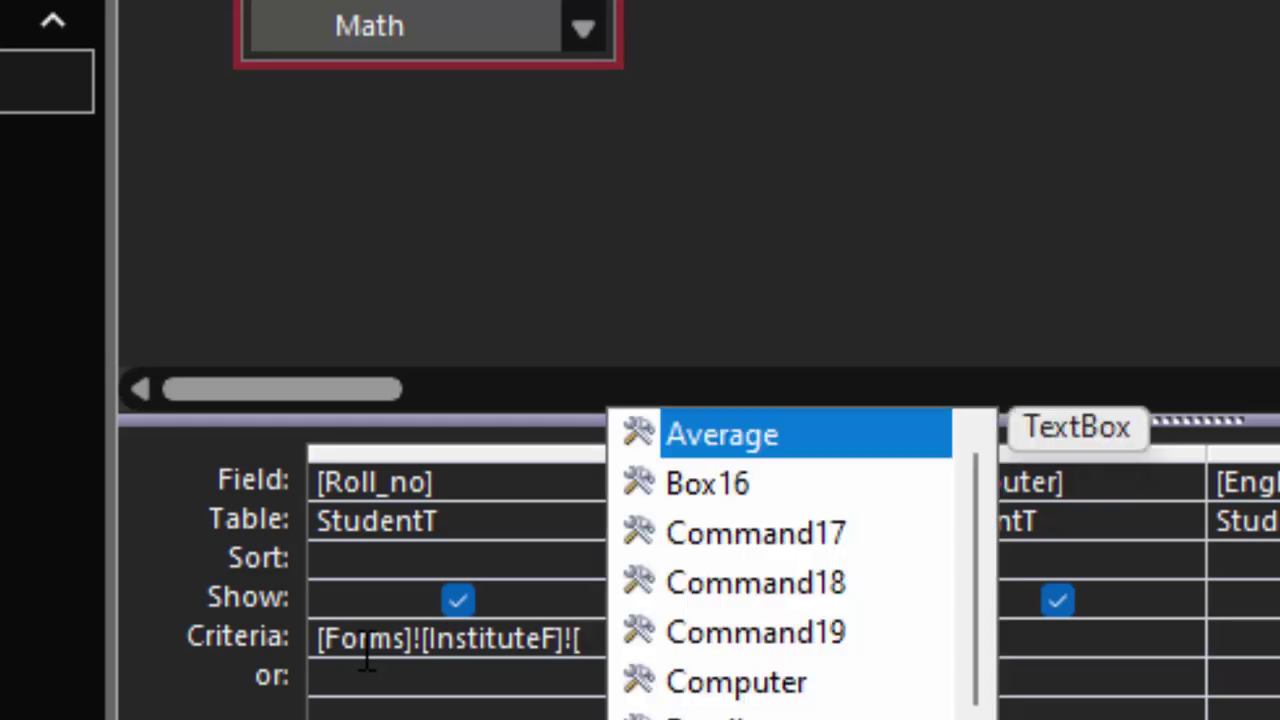
text(R)
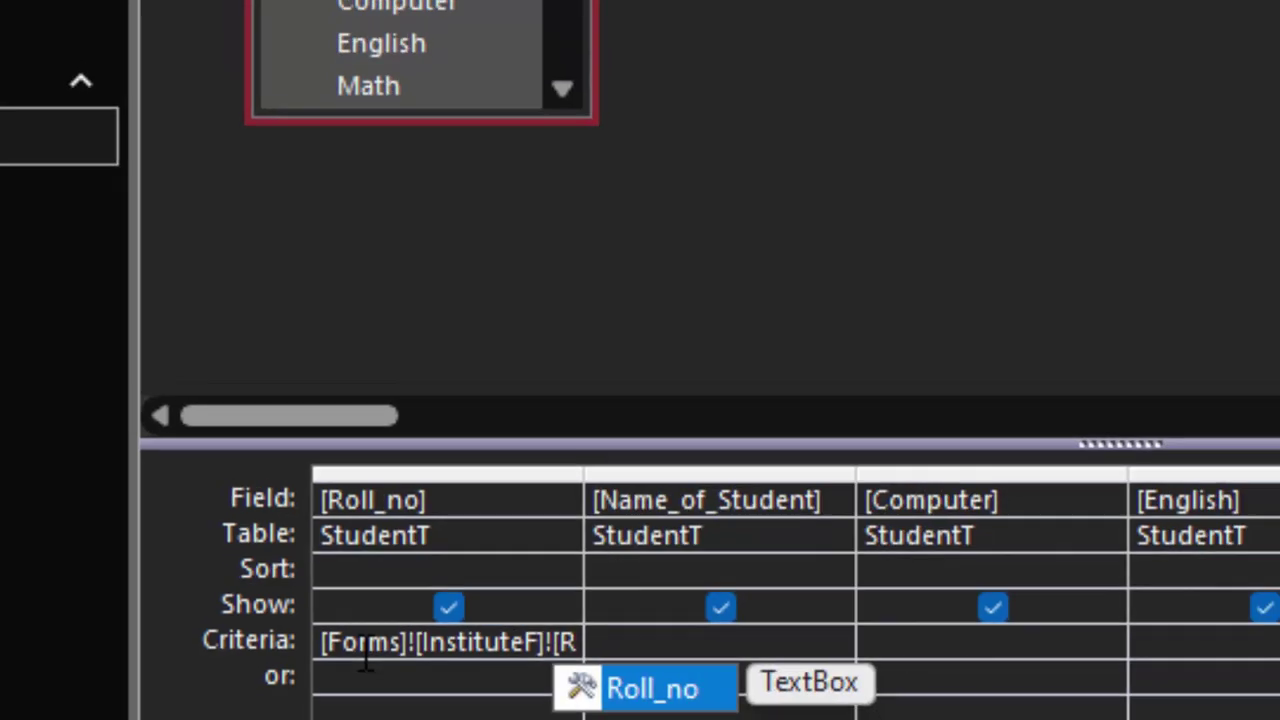
key(Tab)
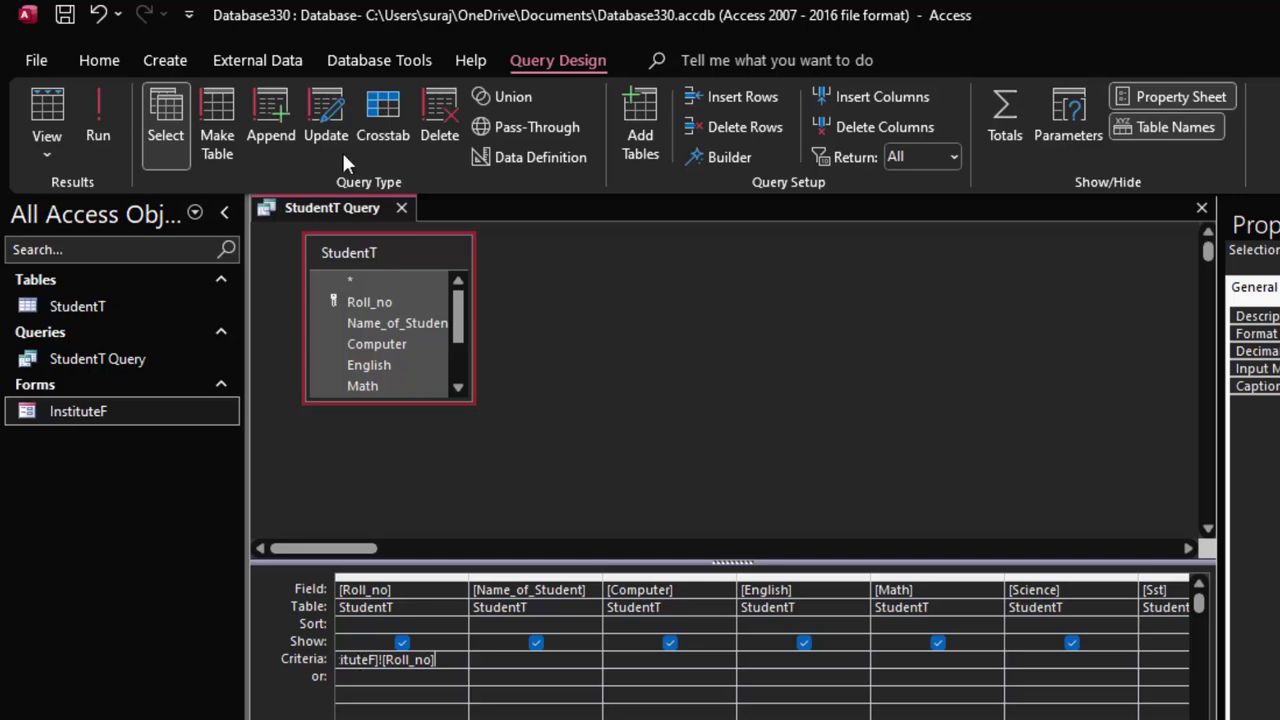
click(63, 20)
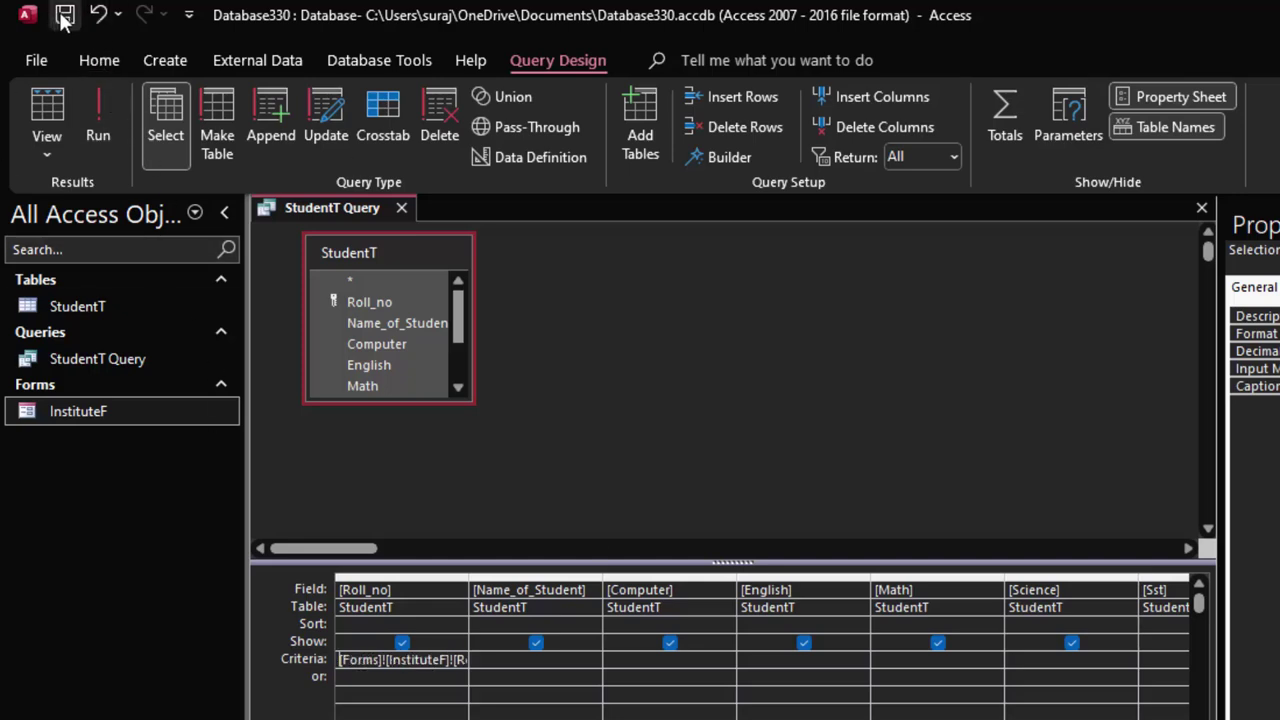
Close StudentT Query and open the InstituteF form maximized
click(401, 207)
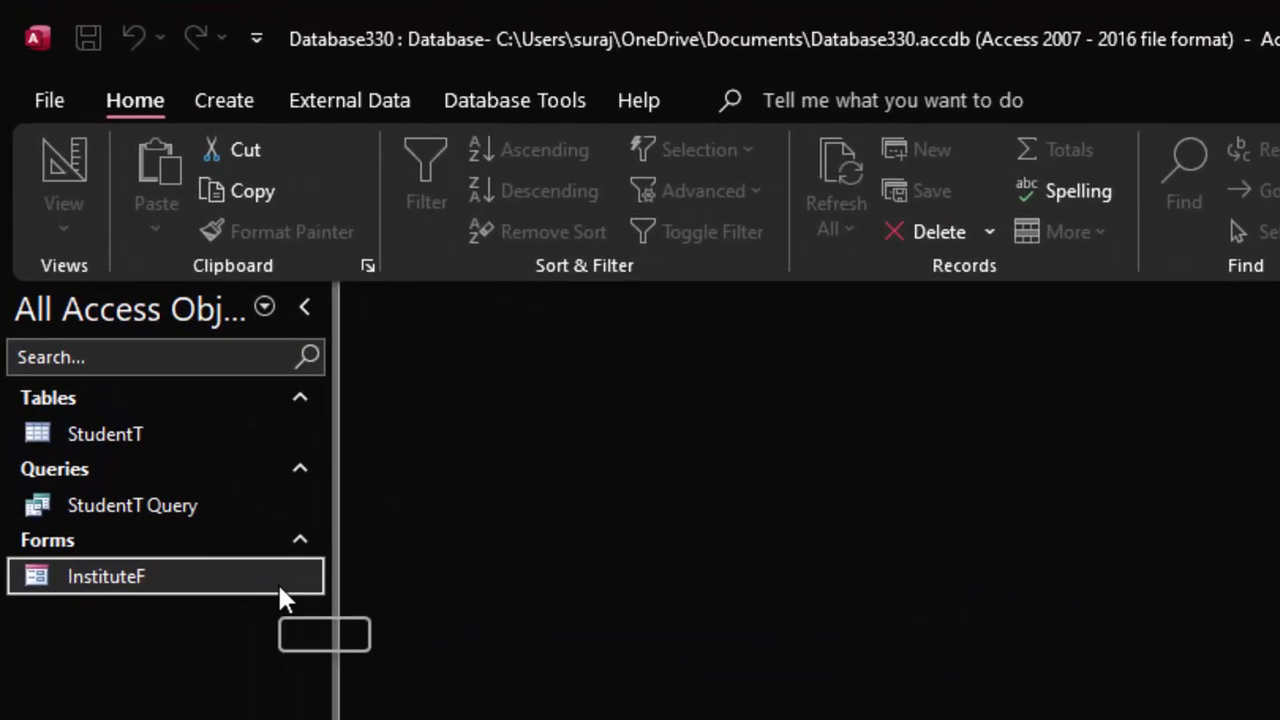
double_click(255, 572)
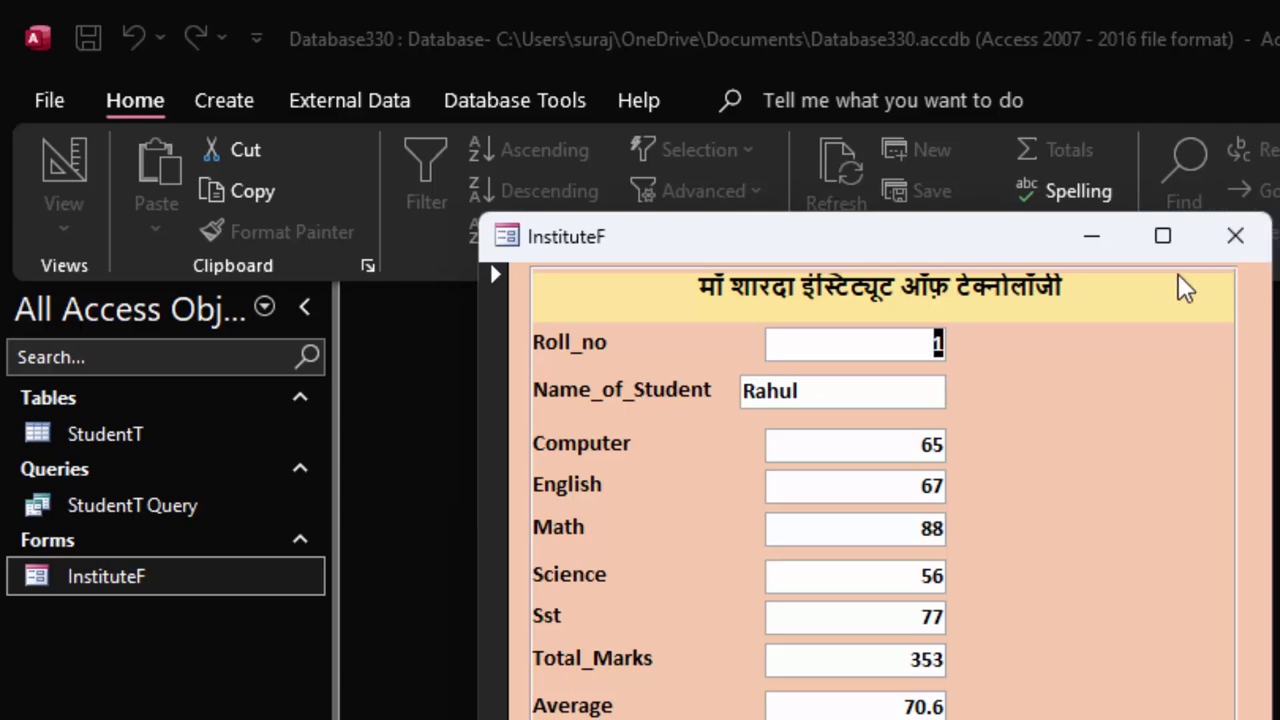
click(1164, 237)
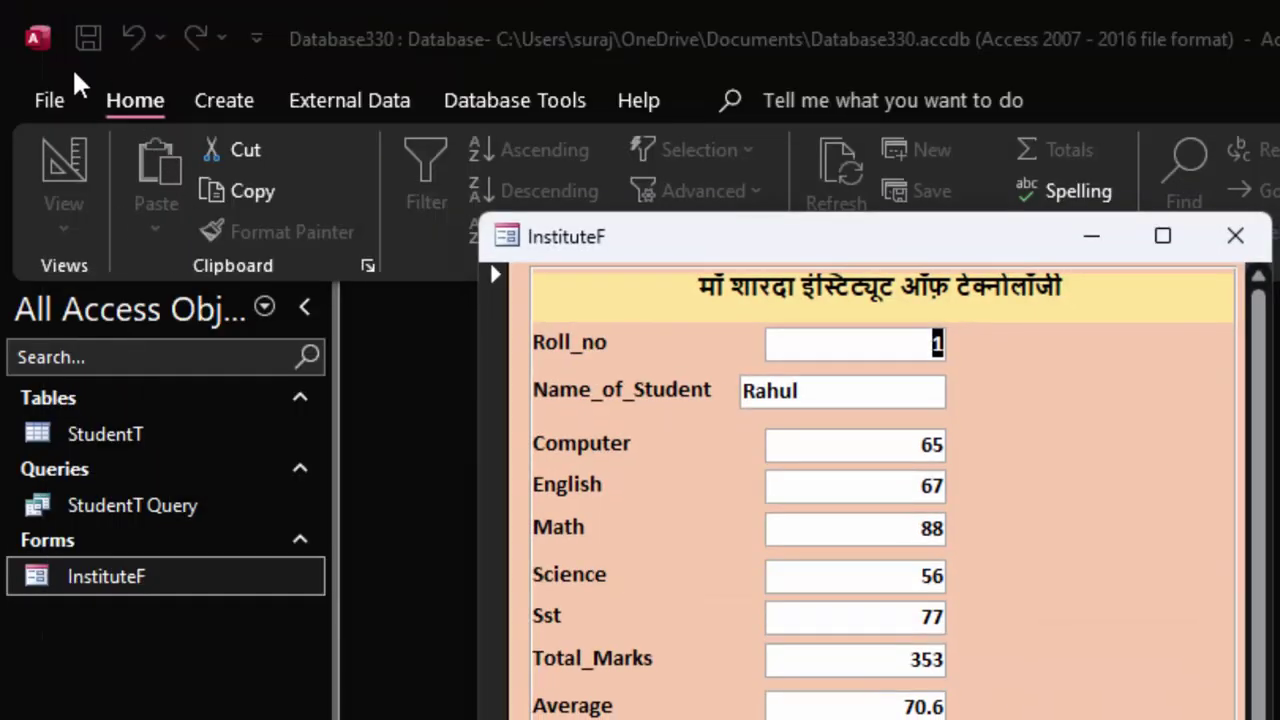
Print-preview the InstituteF form, then close the preview and the form
click(30, 110)
click(104, 582)
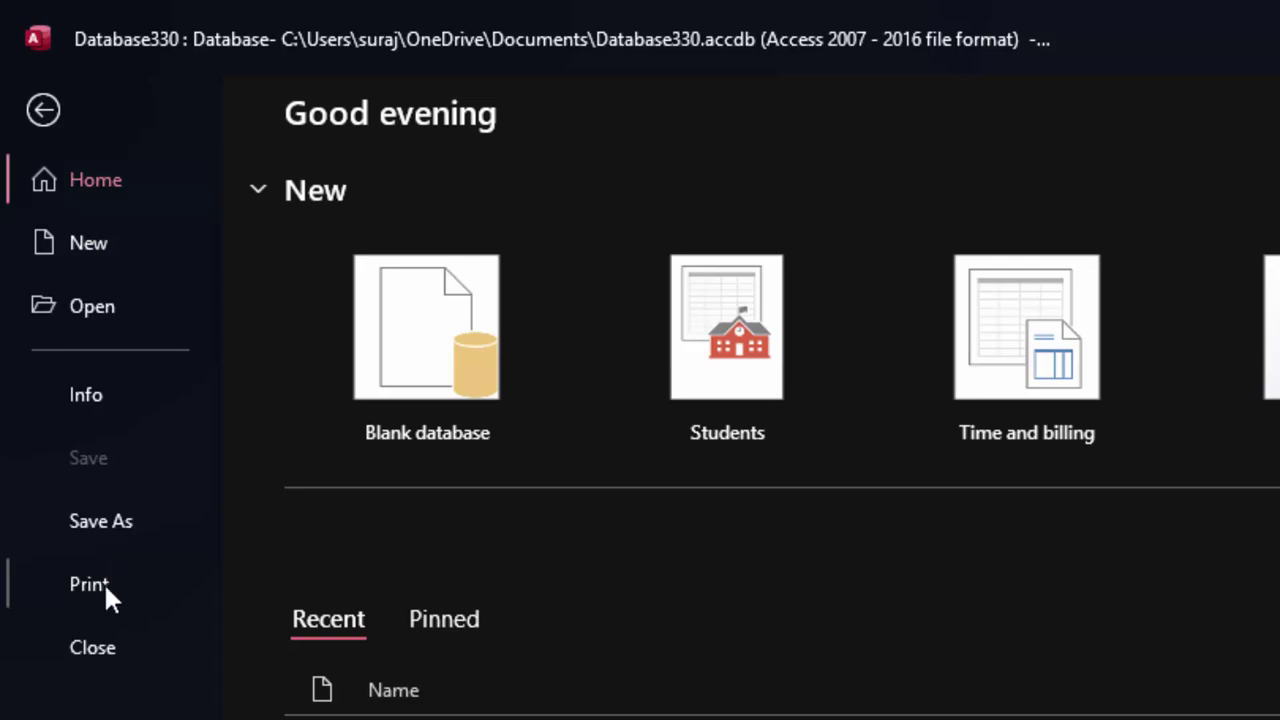
click(499, 428)
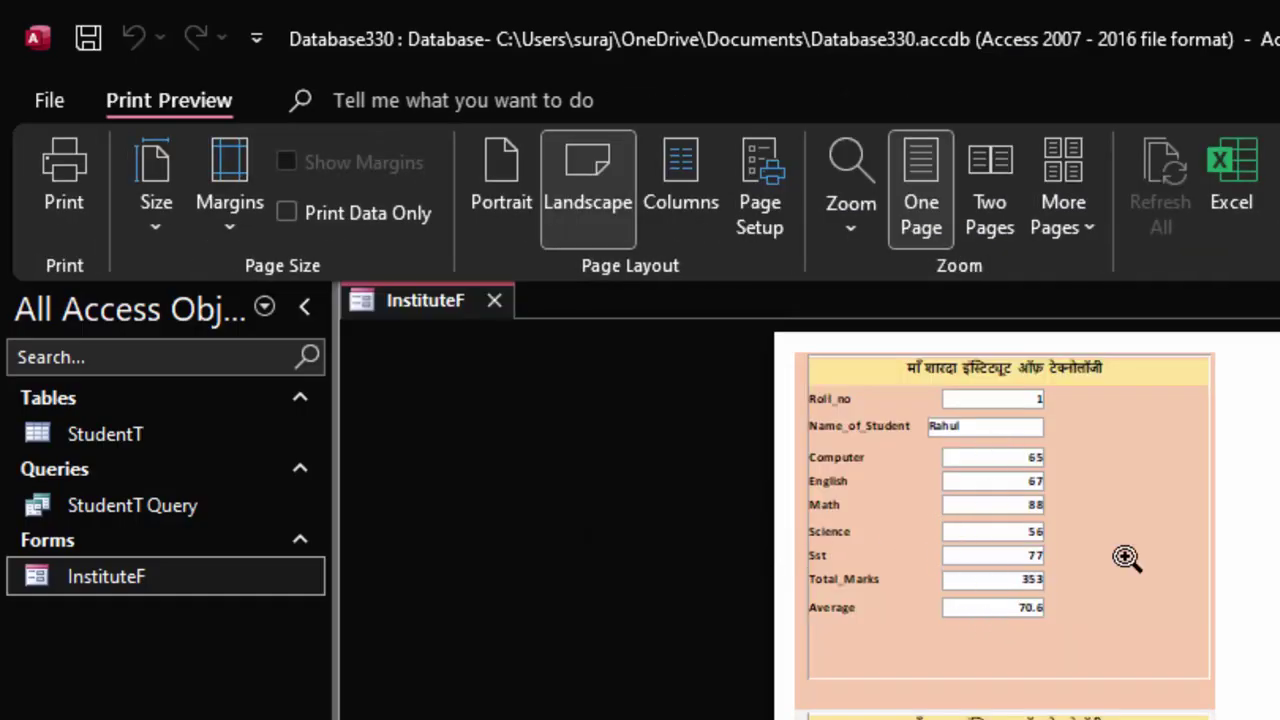
key(Escape)
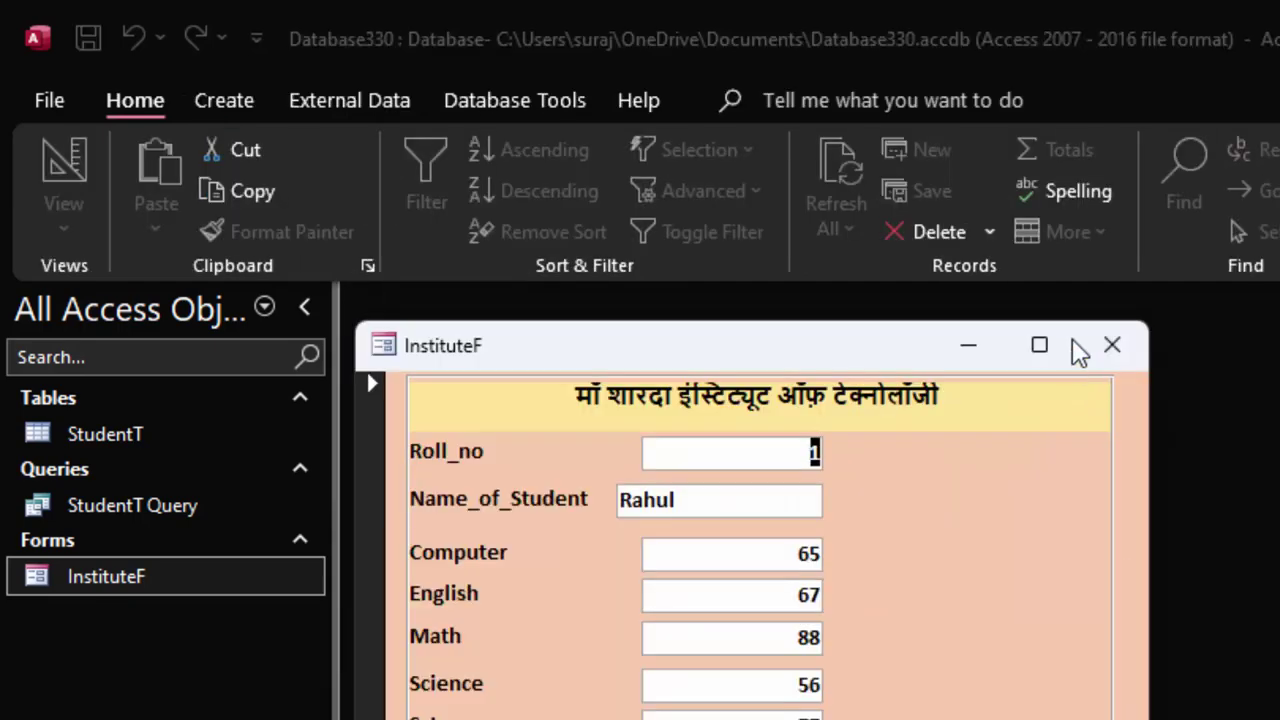
click(1113, 345)
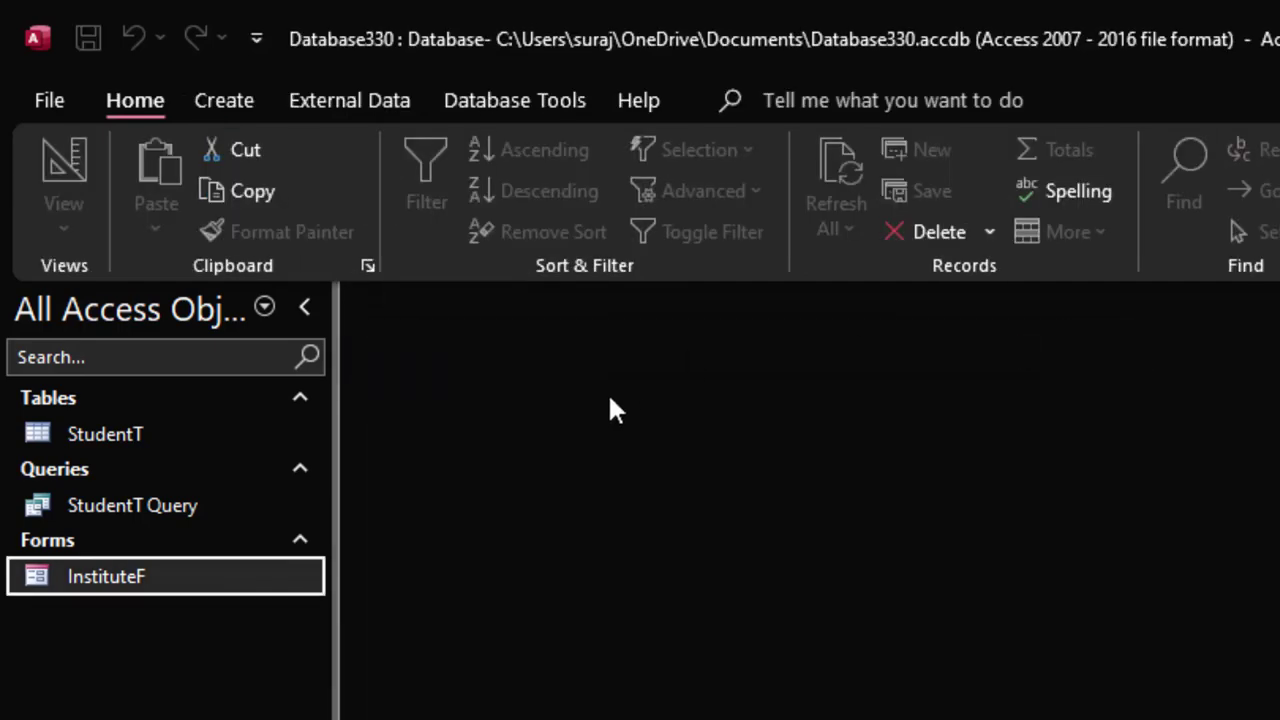
Start the Report Wizard on StudentT Query with all fields and no grouping
click(200, 108)
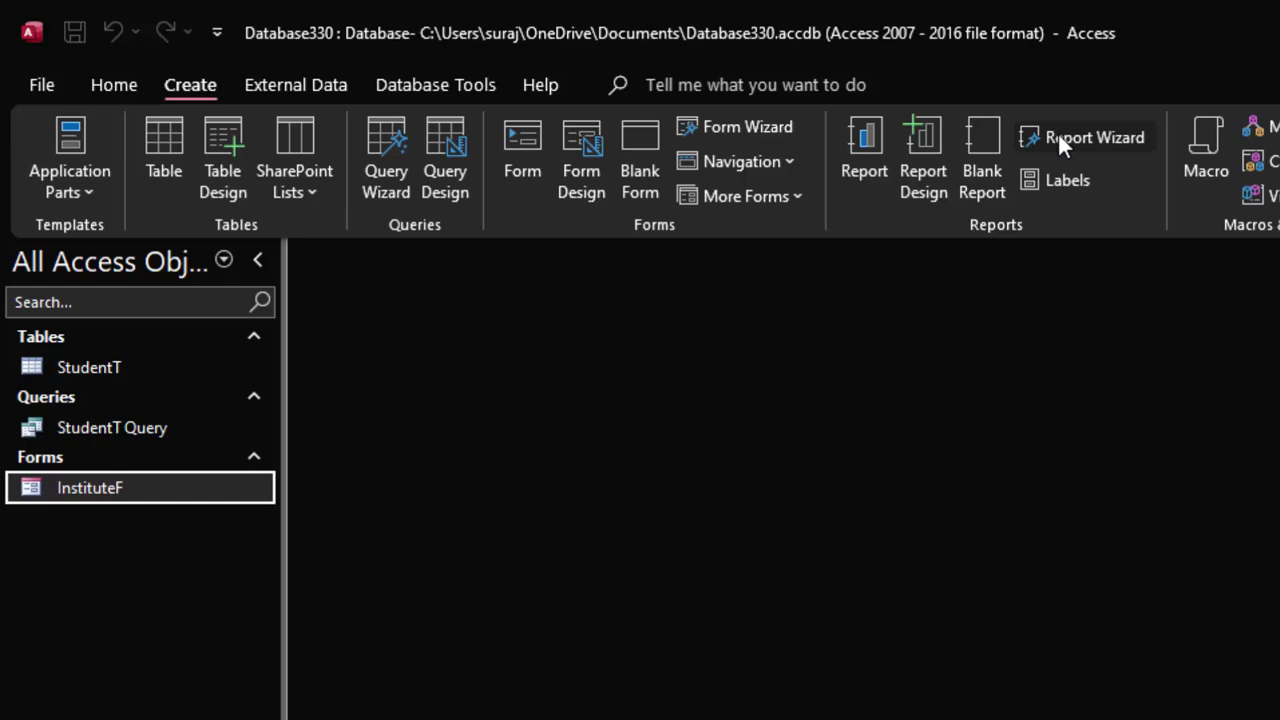
click(1060, 140)
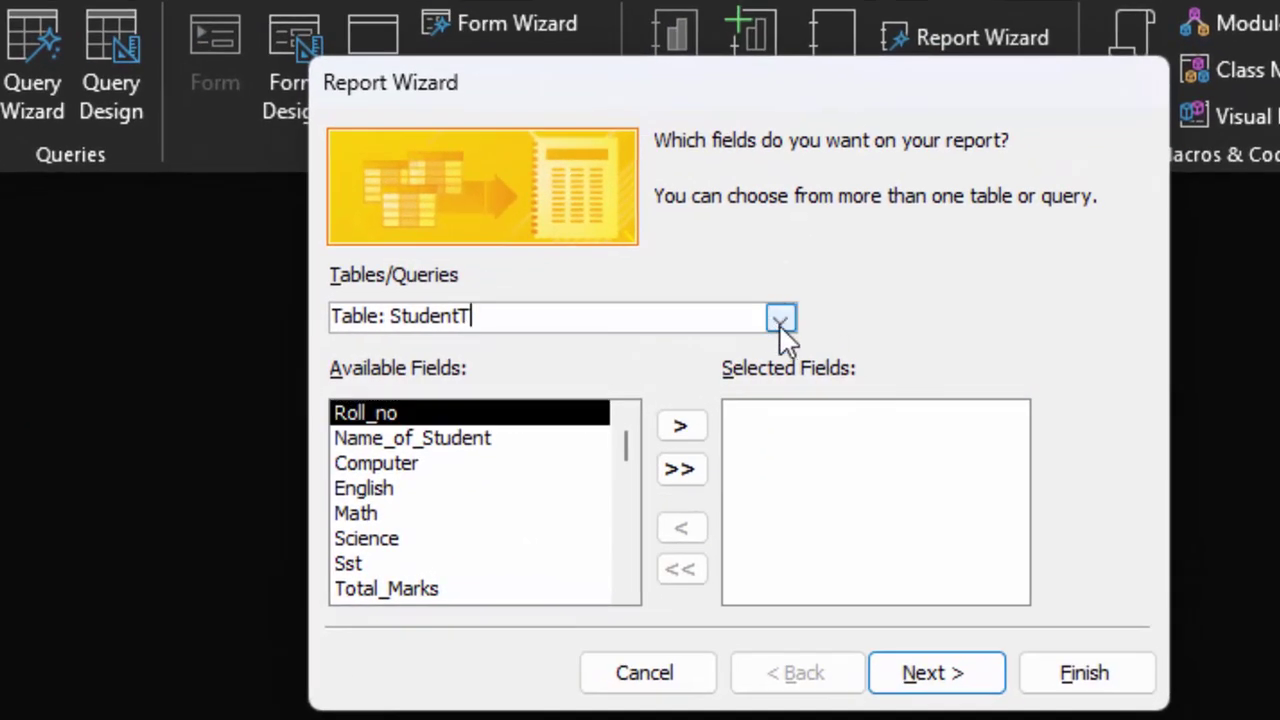
click(781, 318)
click(528, 370)
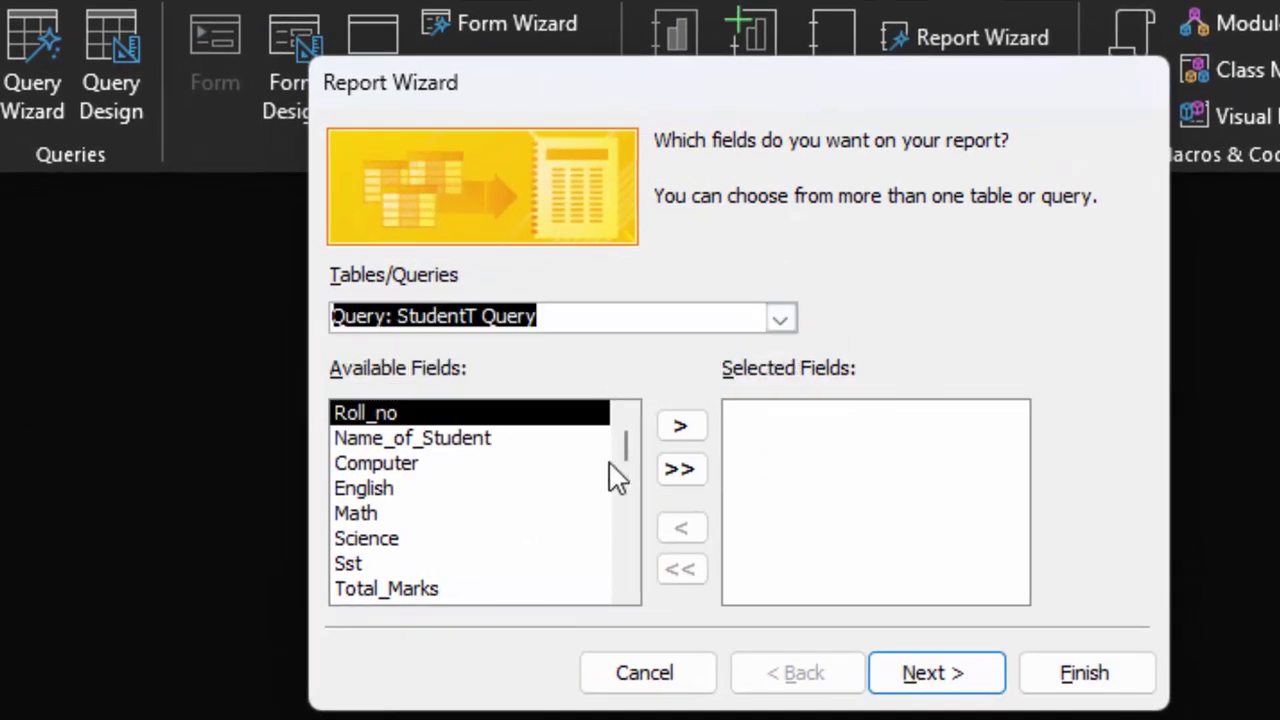
click(682, 470)
click(933, 677)
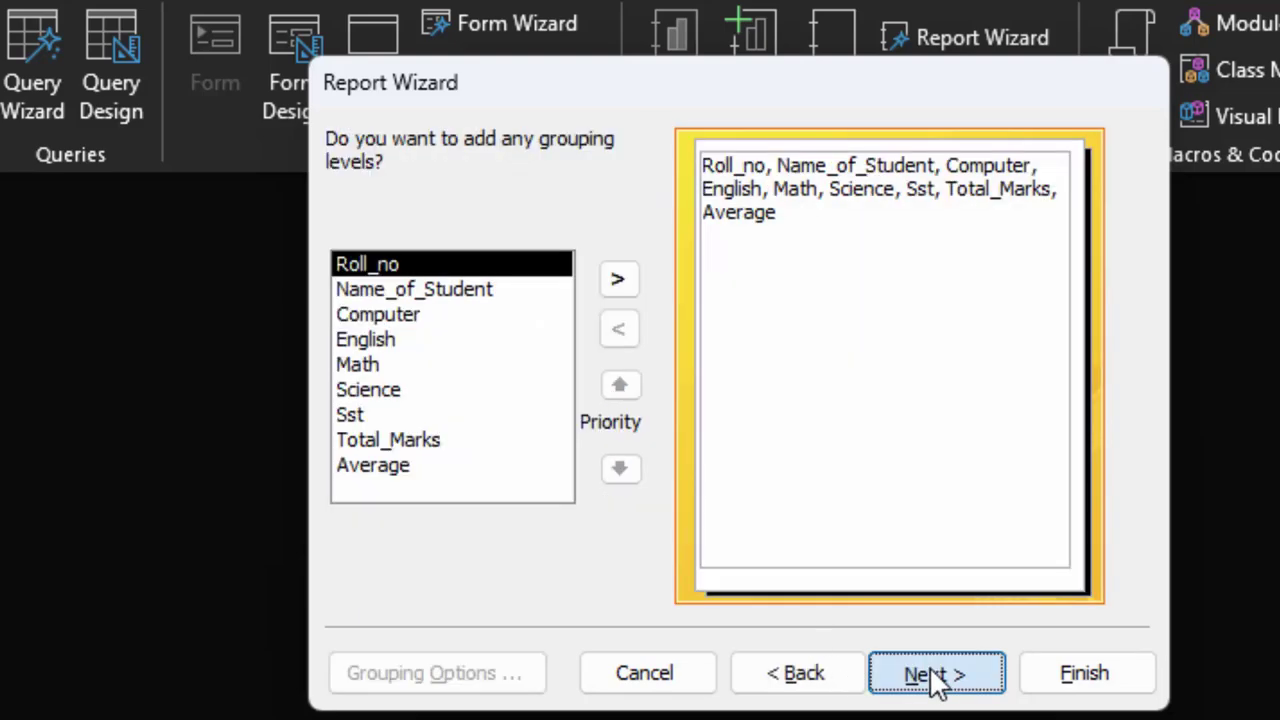
click(930, 677)
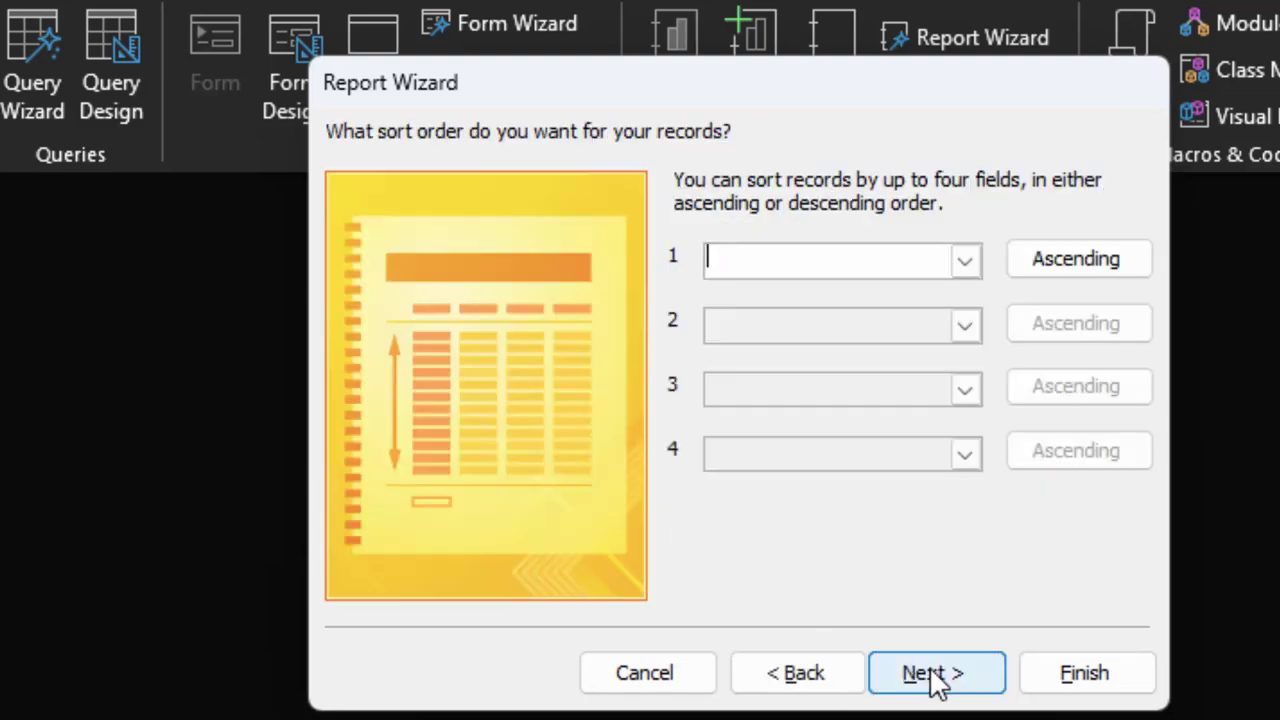
Sort the report by Roll_no, Name_of_Student, Computer, then English
click(966, 259)
click(810, 317)
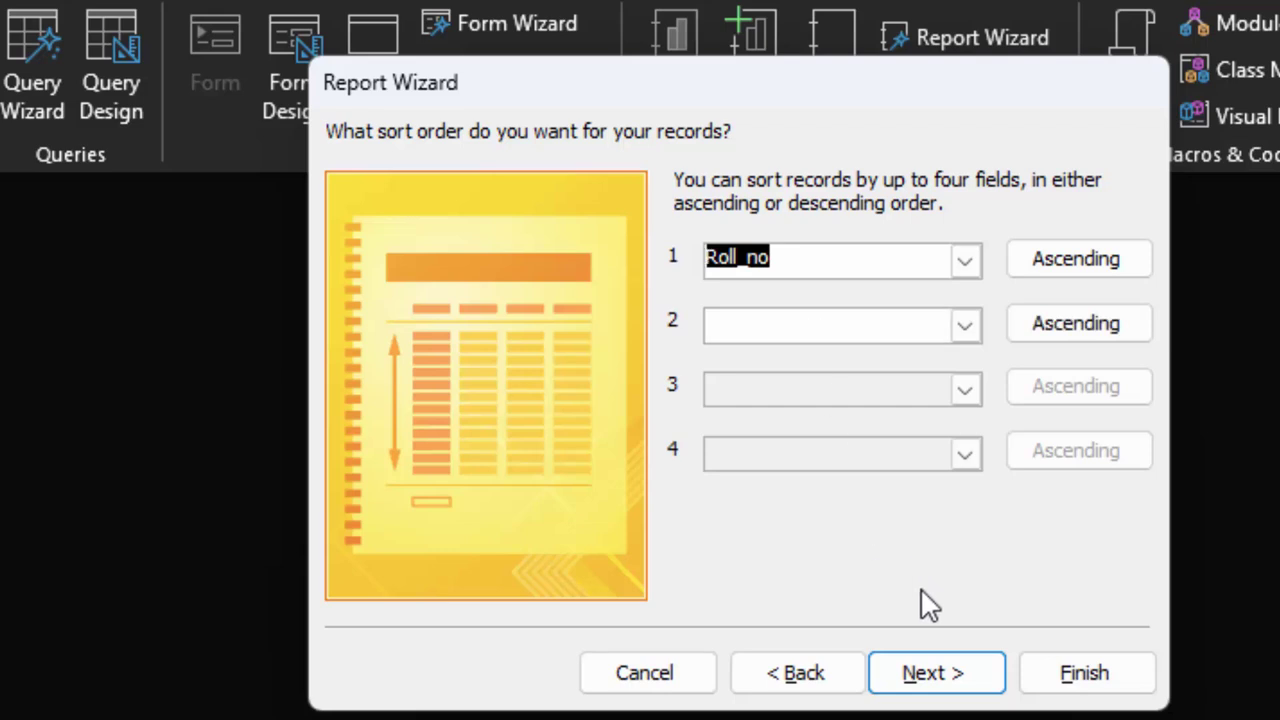
click(966, 326)
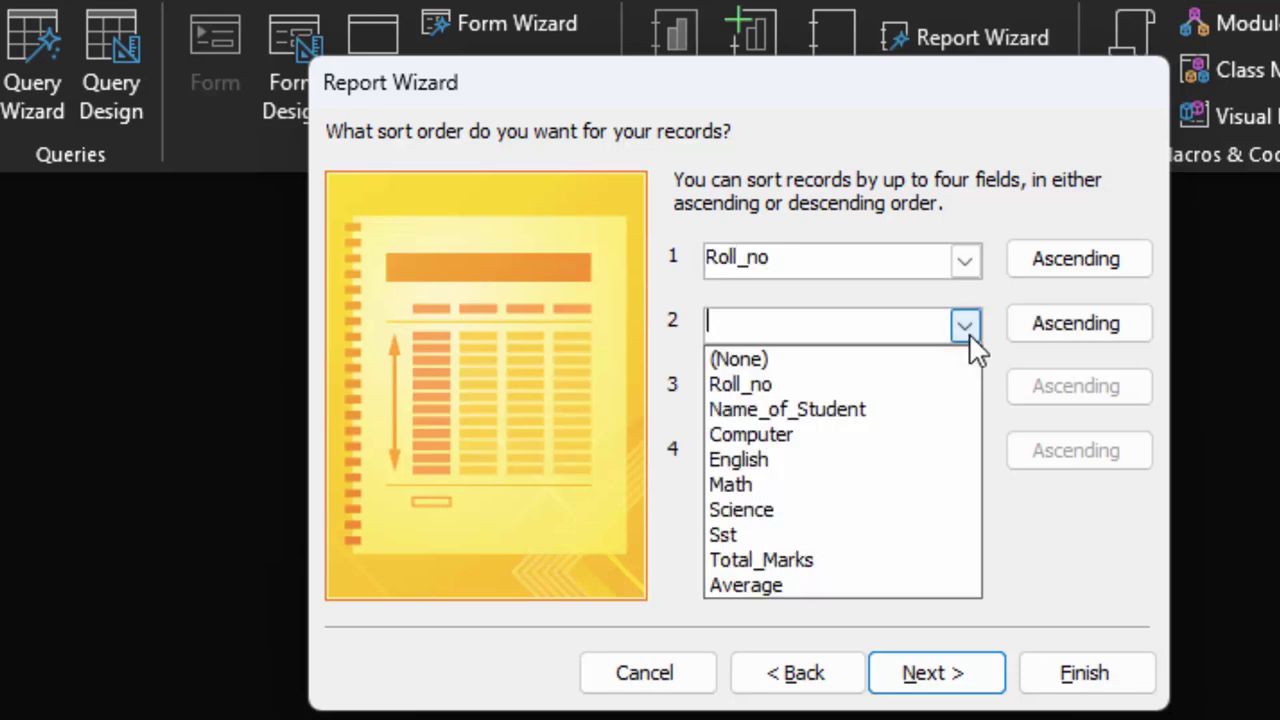
click(850, 411)
click(965, 390)
click(836, 497)
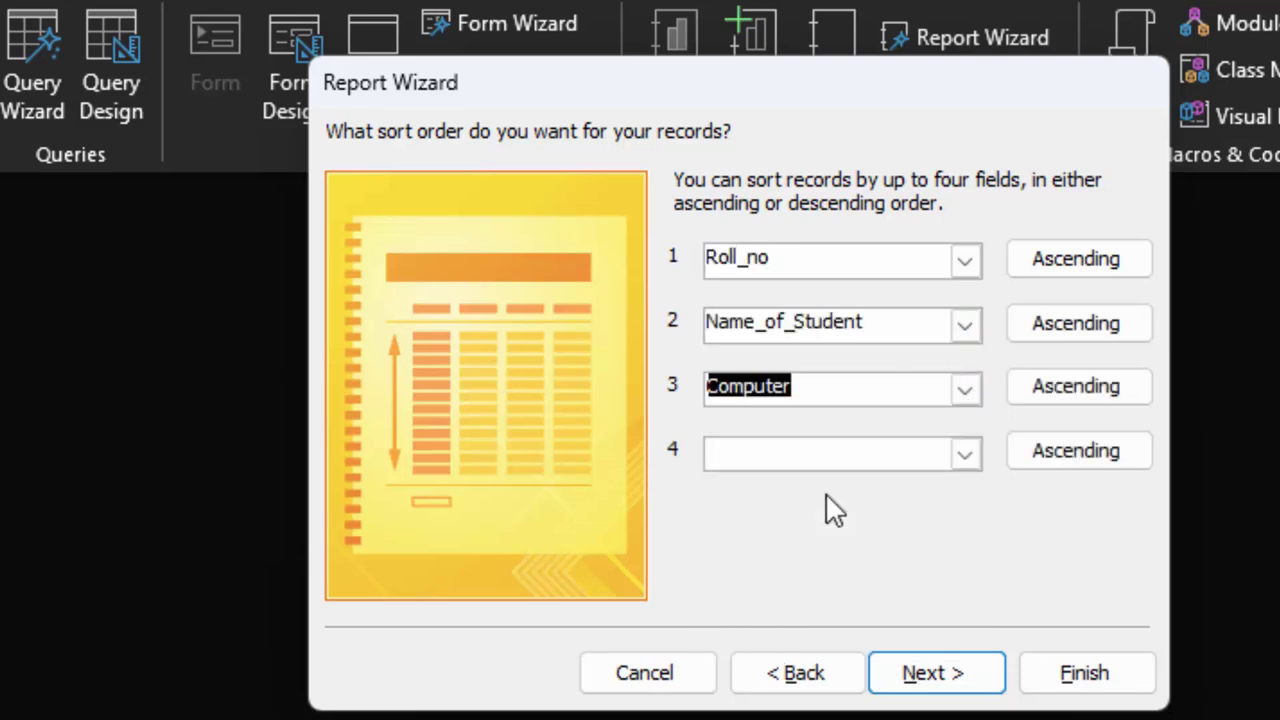
click(963, 455)
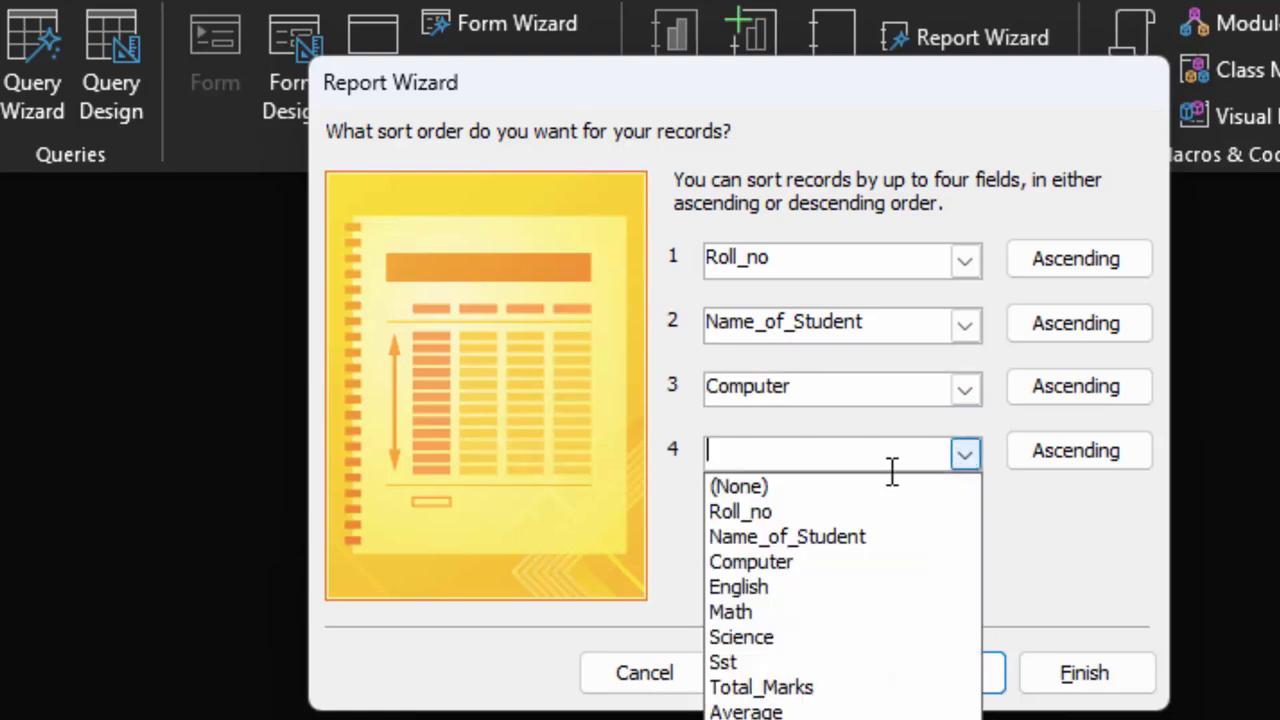
click(802, 582)
Title the report 'StudentT R' and finish, opening it in Design view
click(945, 683)
click(945, 683)
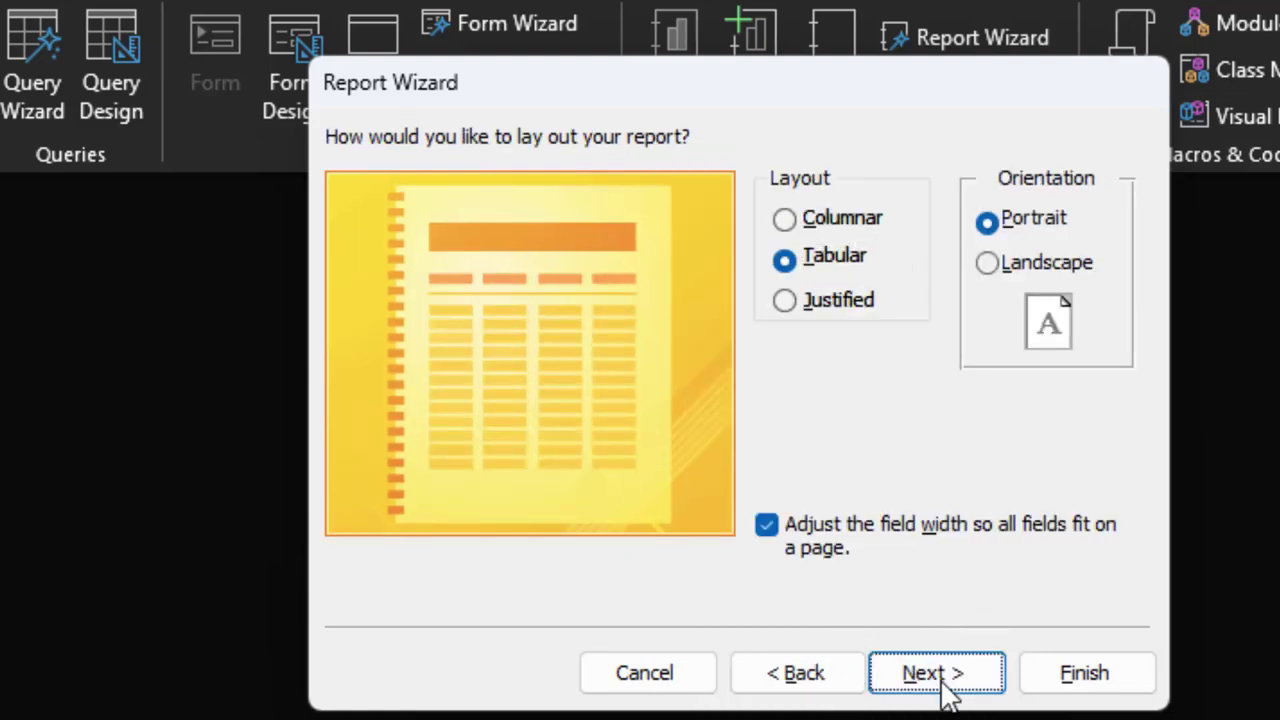
click(741, 489)
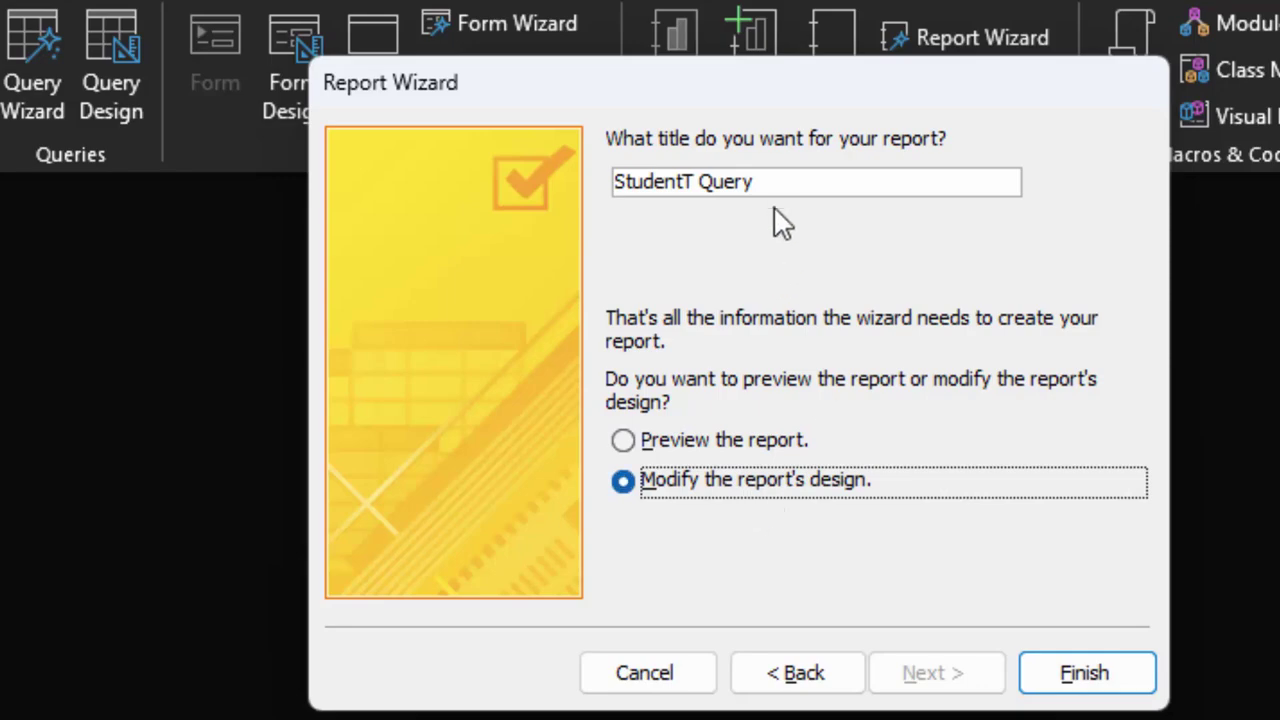
drag(789, 183, 702, 190)
text(R)
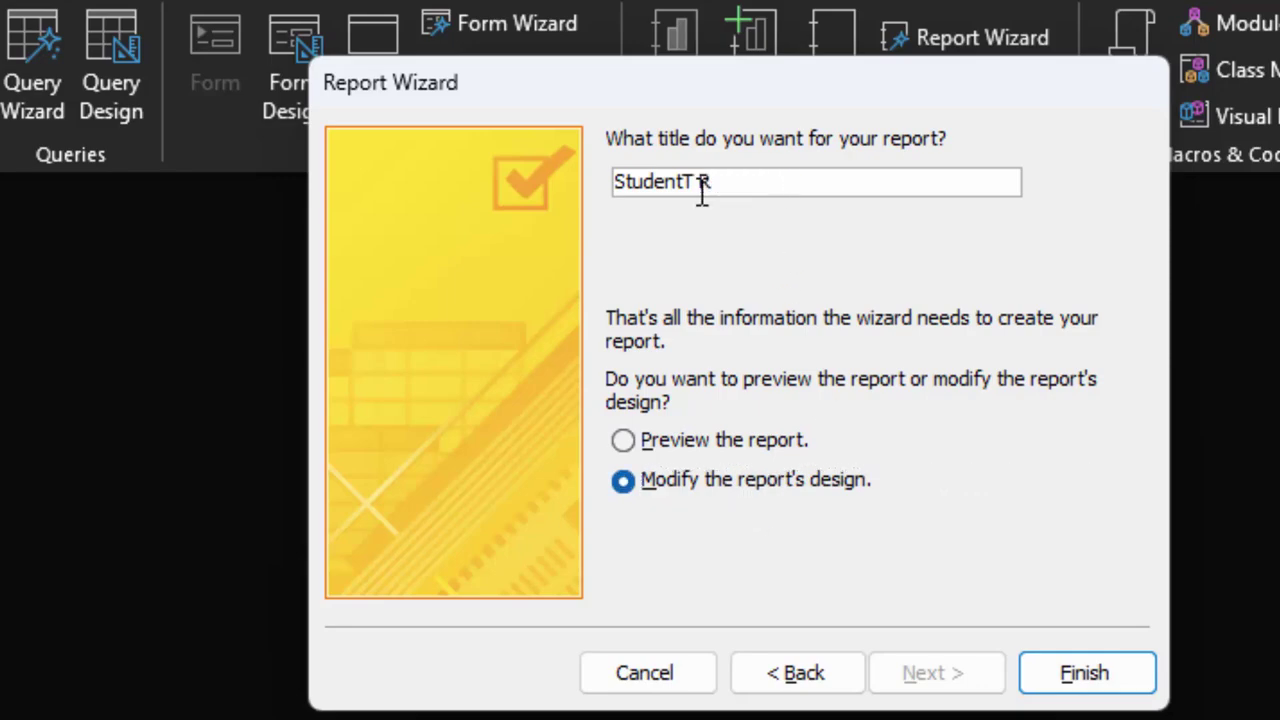
key(Return)
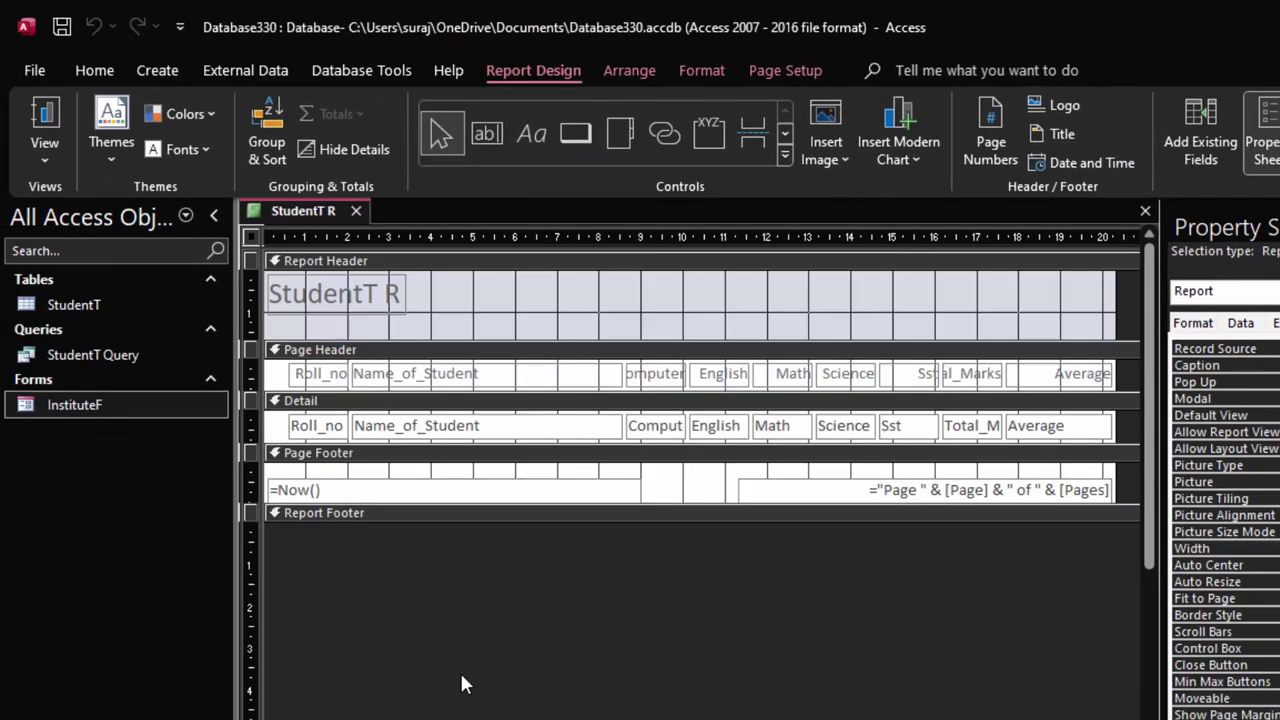
Delete the StudentT R title label, collapse the Report Header, and stretch the Detail section downward
click(376, 305)
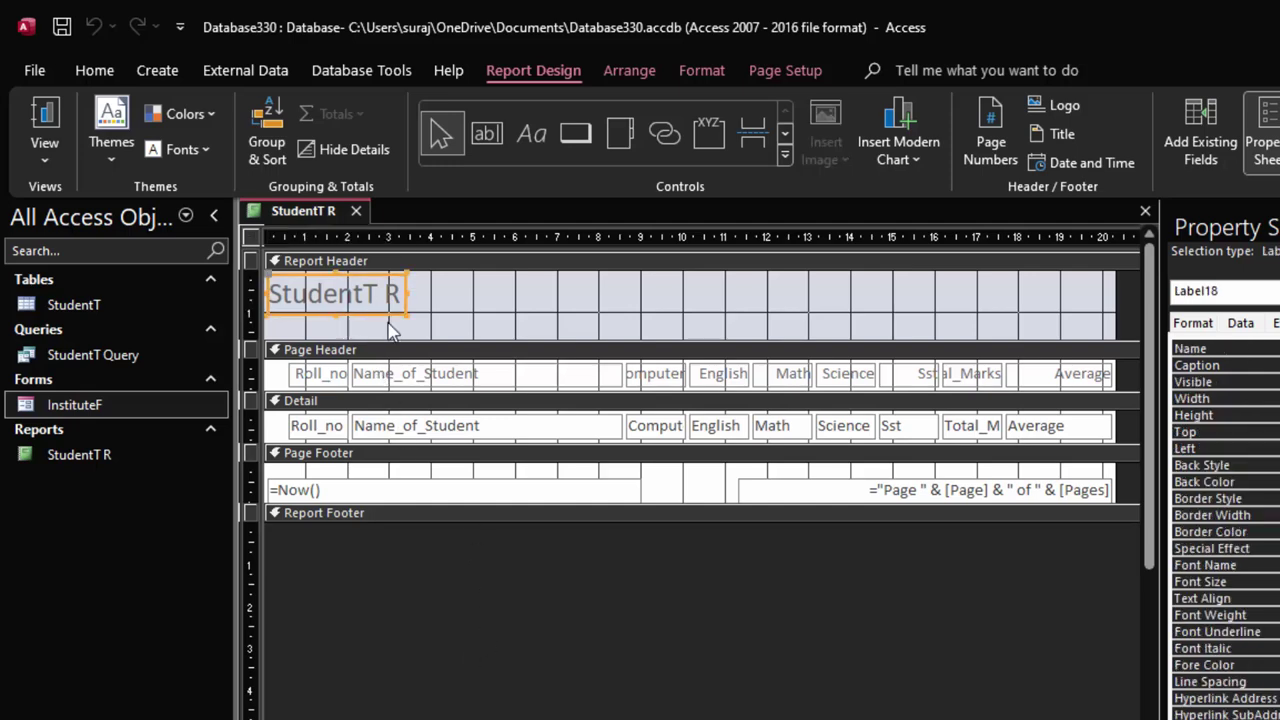
key(Delete)
drag(455, 345, 460, 262)
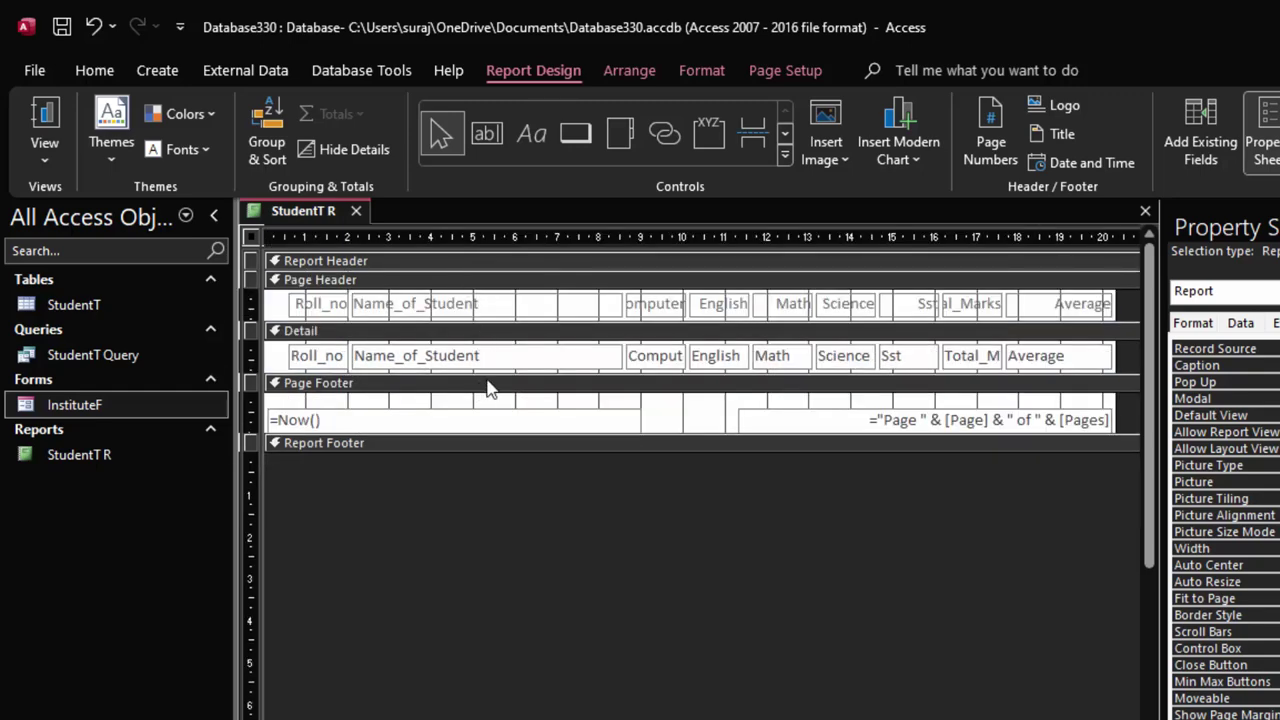
drag(492, 452, 498, 567)
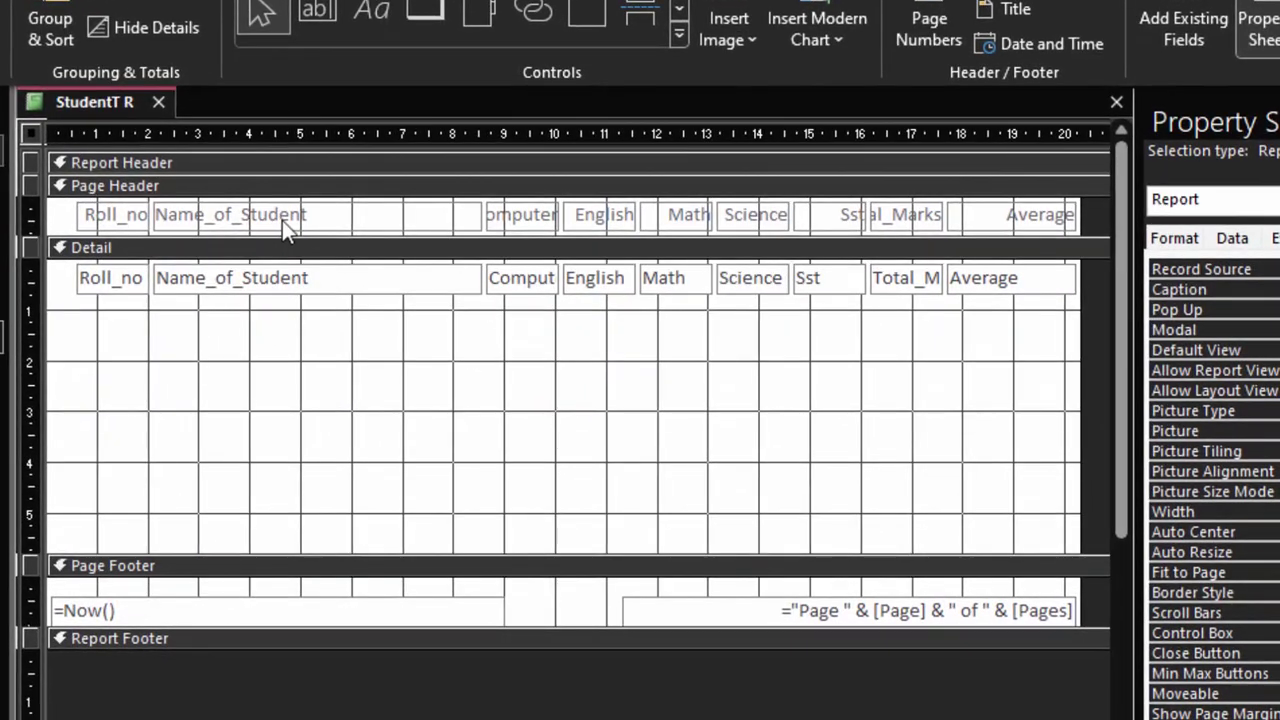
Move the Roll_no and Name_of_Student labels and values down into the Detail section
click(283, 223)
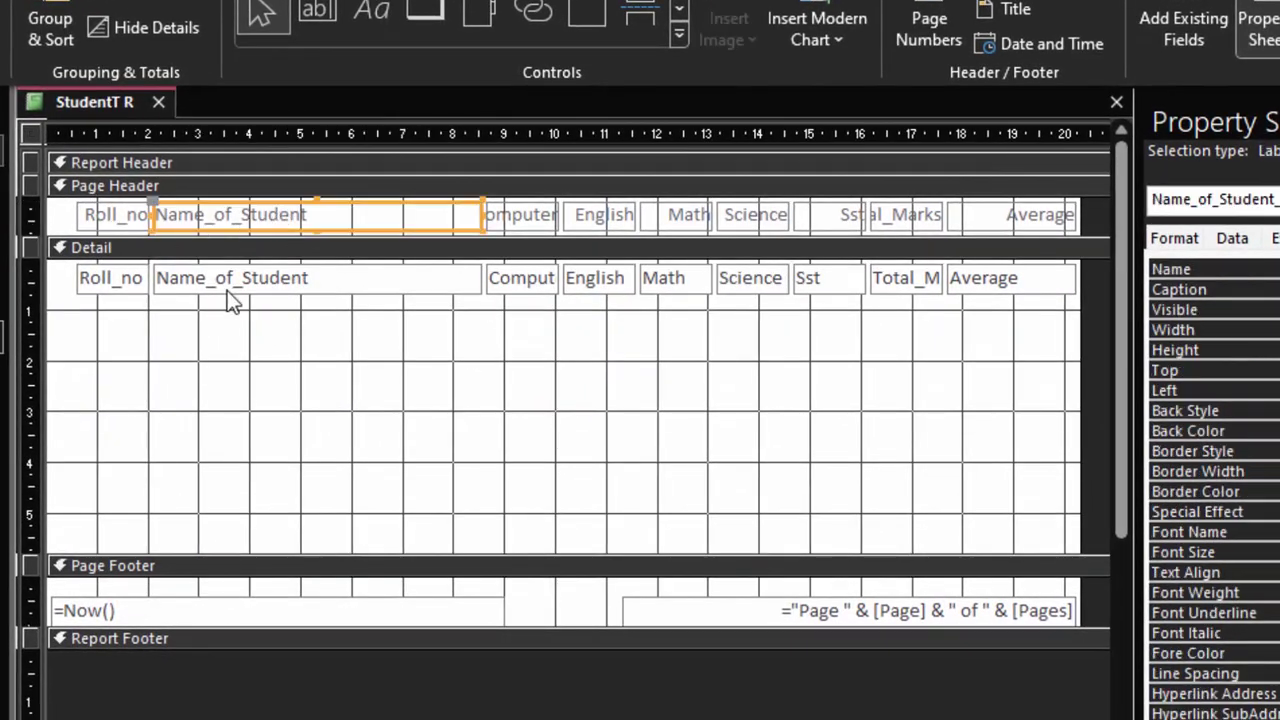
drag(240, 296, 363, 329)
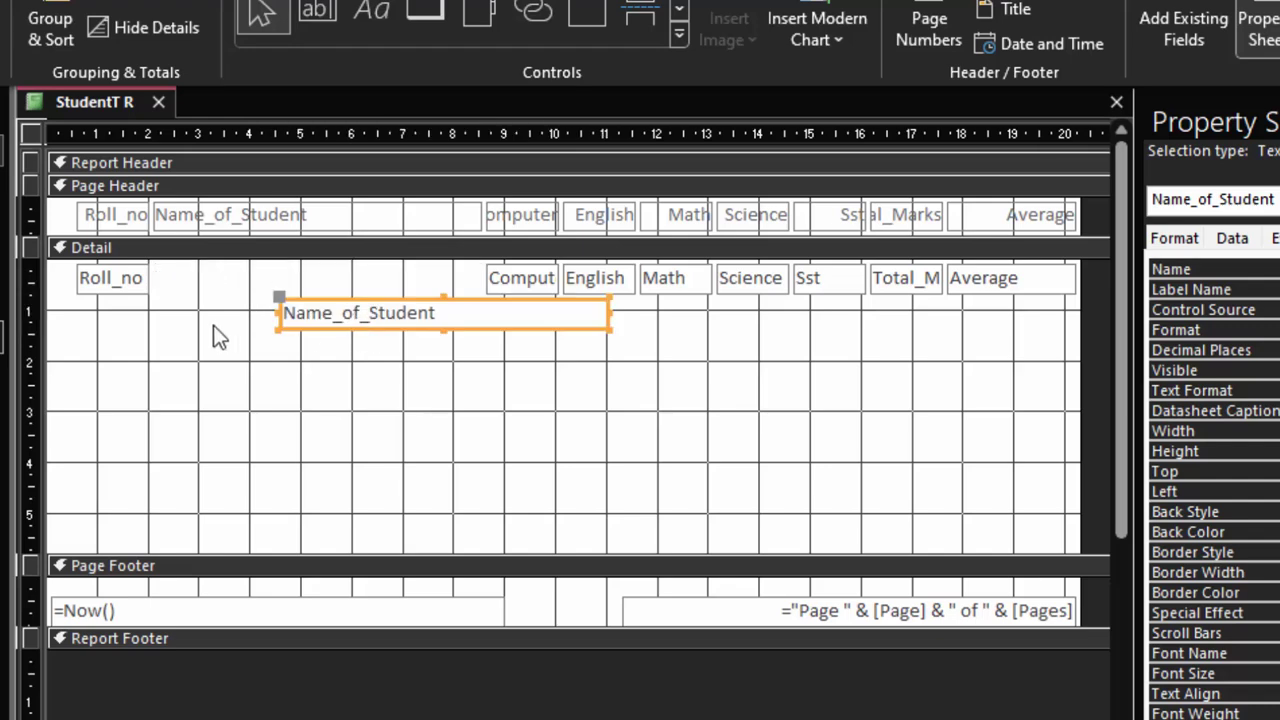
click(120, 285)
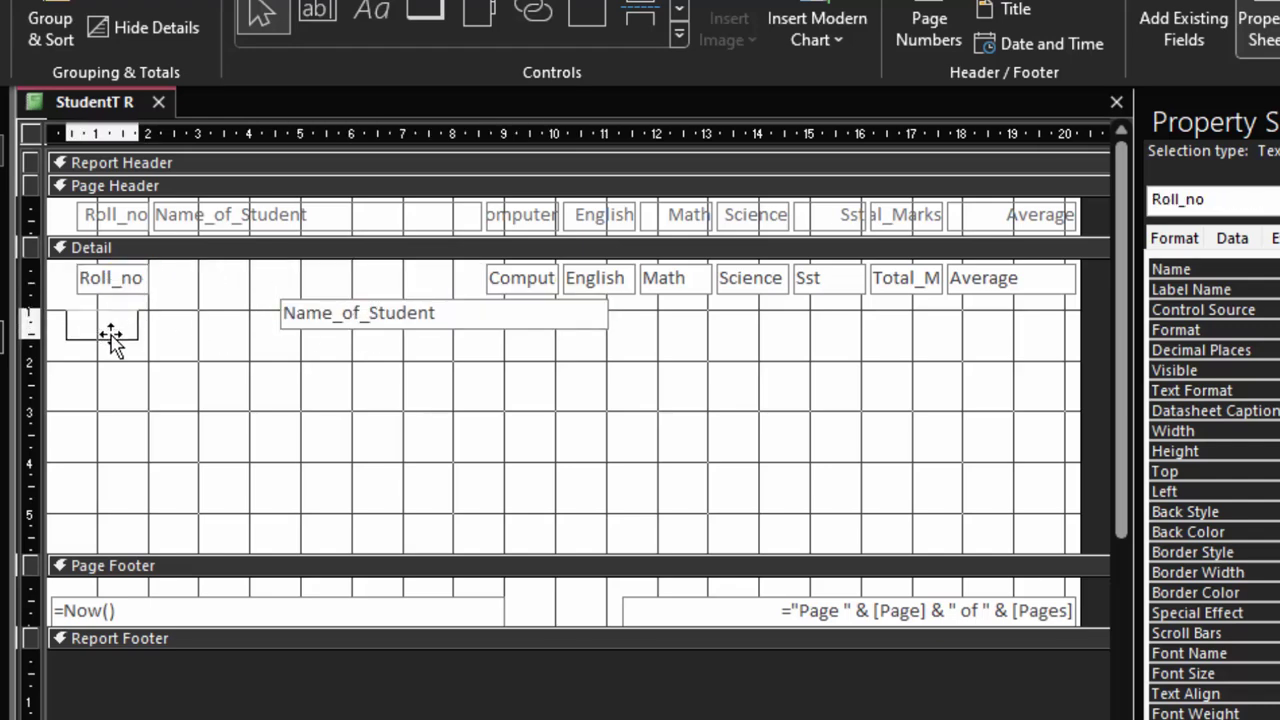
drag(116, 306, 145, 318)
drag(107, 218, 220, 330)
drag(255, 227, 176, 391)
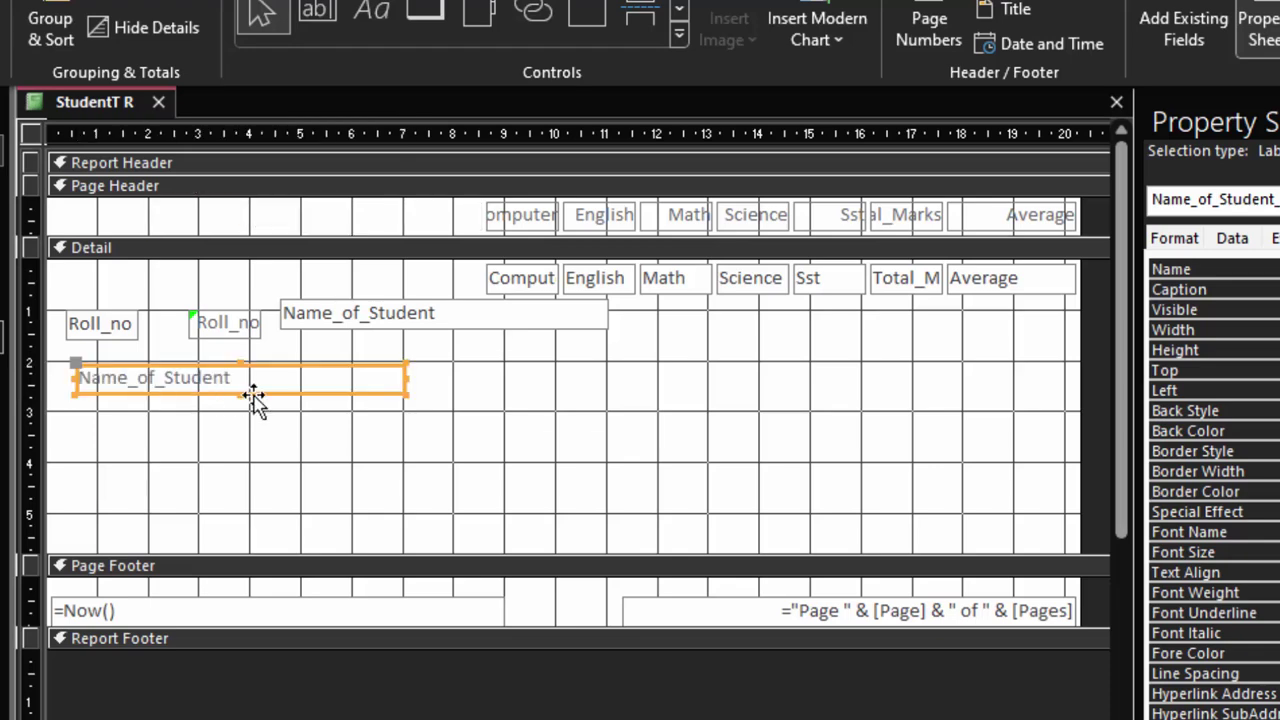
drag(373, 378, 255, 378)
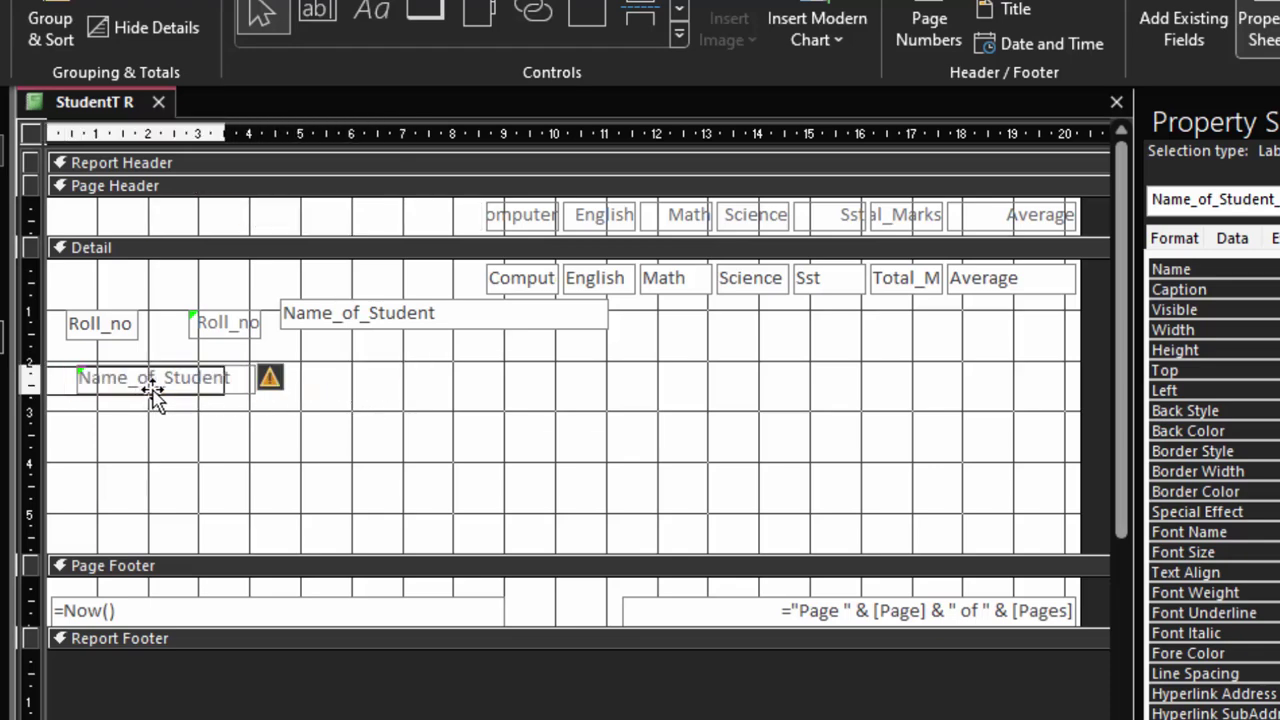
drag(145, 393, 164, 390)
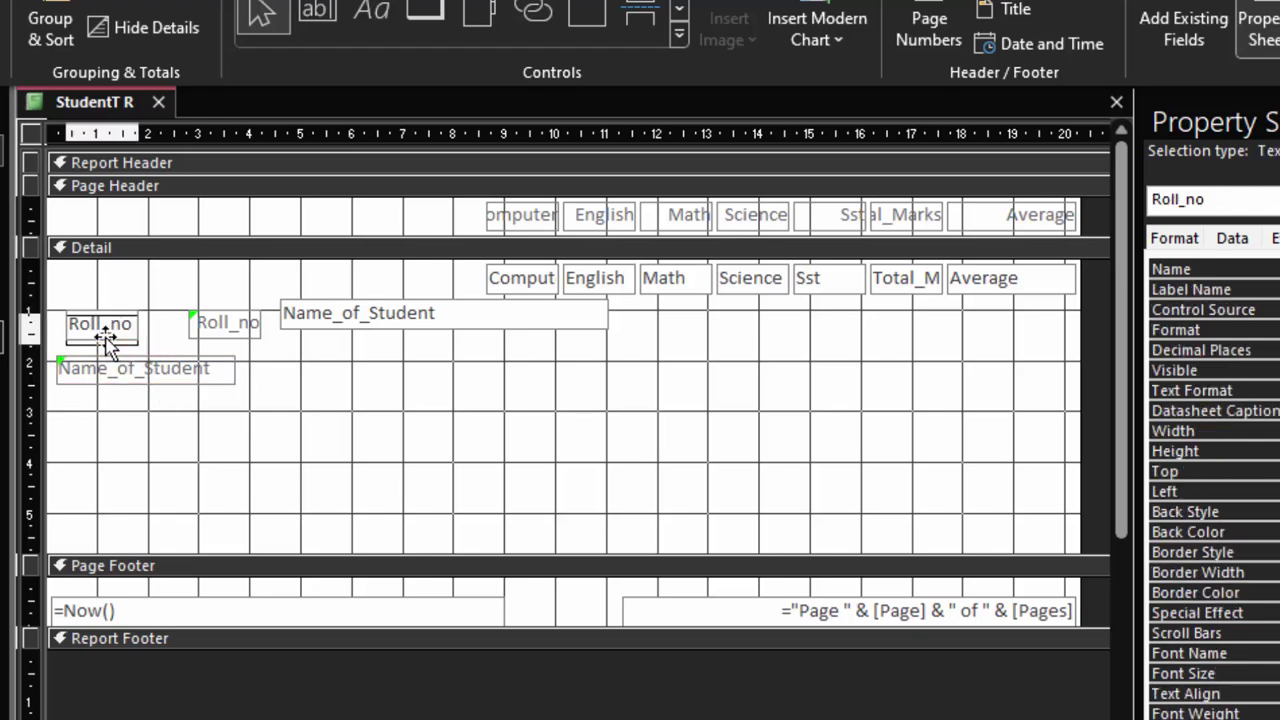
Align Roll_no and Name_of_Student into label and value columns, adding Computer beneath
drag(113, 342, 104, 350)
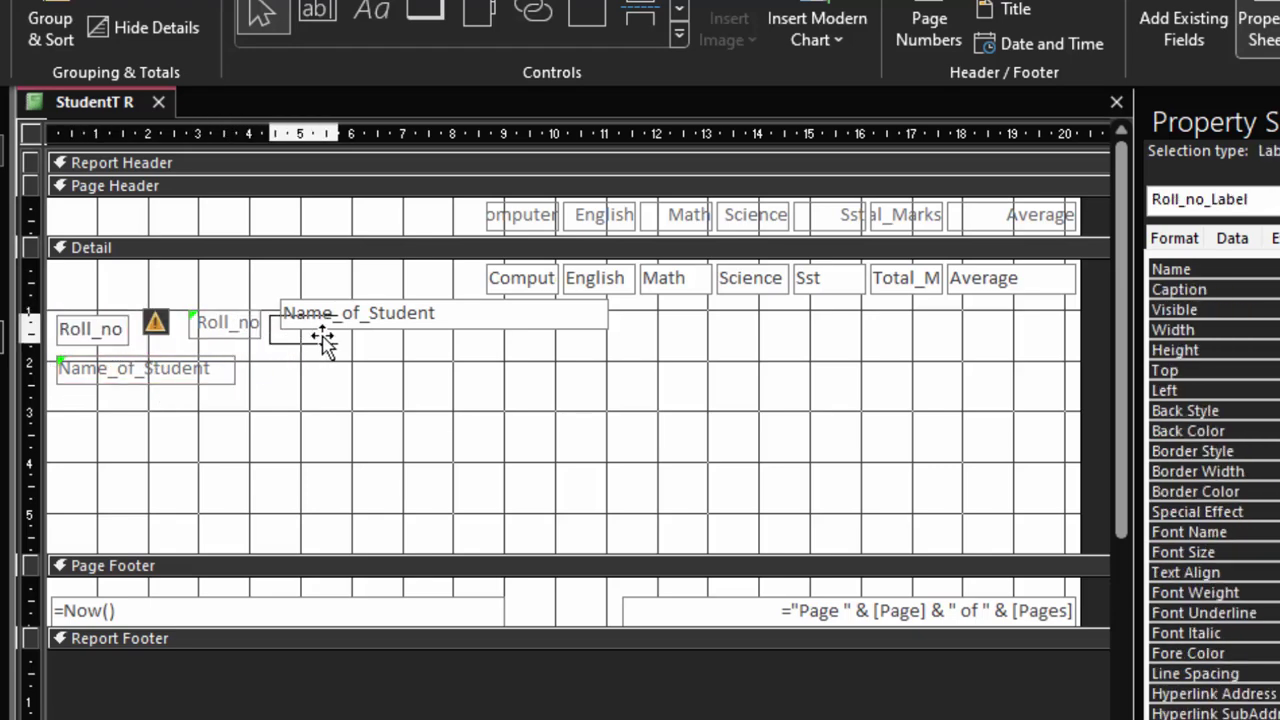
drag(242, 338, 328, 342)
mouse_move(434, 337)
mouse_down()
mouse_move(473, 390)
mouse_move(420, 391)
mouse_up()
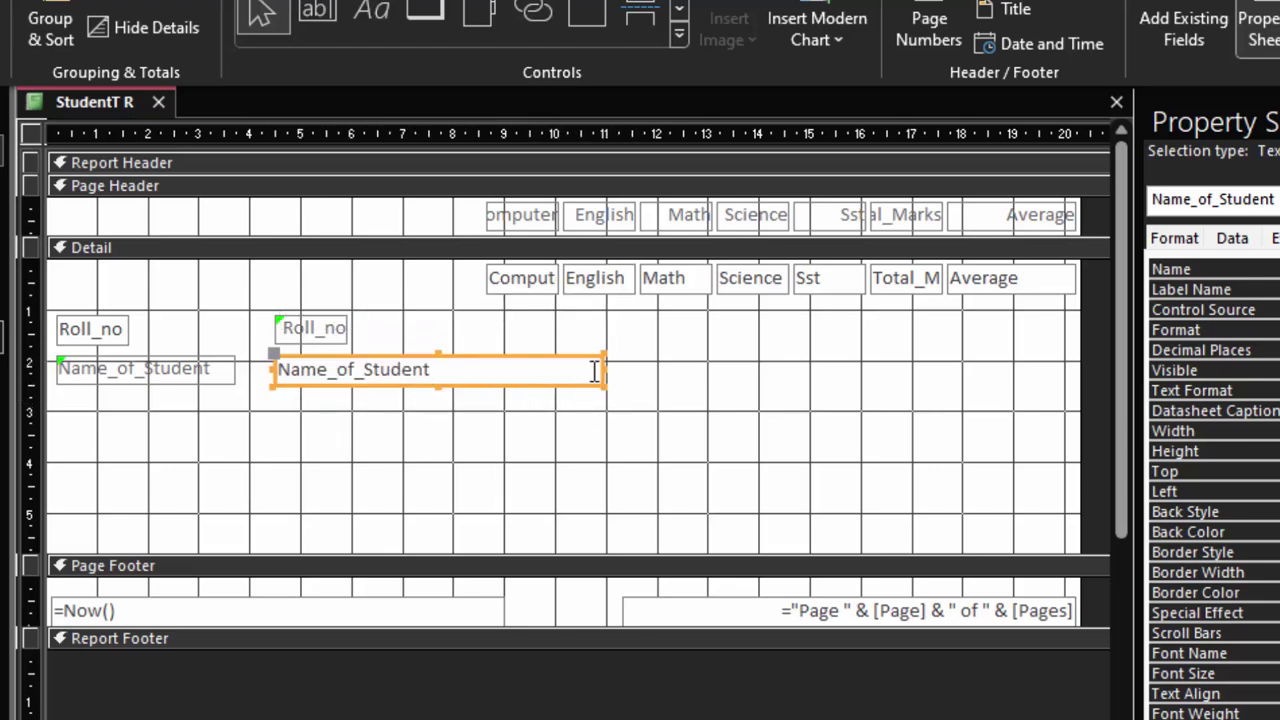
drag(598, 368, 445, 370)
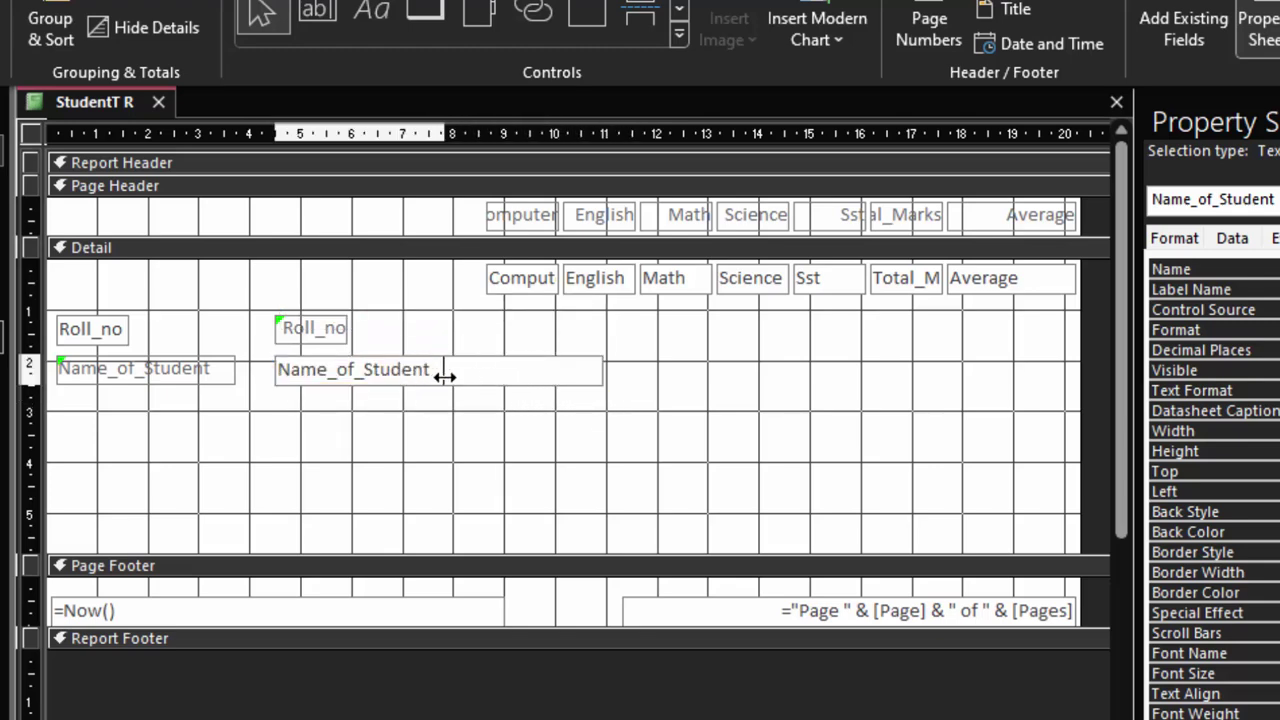
mouse_move(515, 232)
mouse_down()
mouse_move(88, 418)
mouse_move(182, 416)
mouse_up()
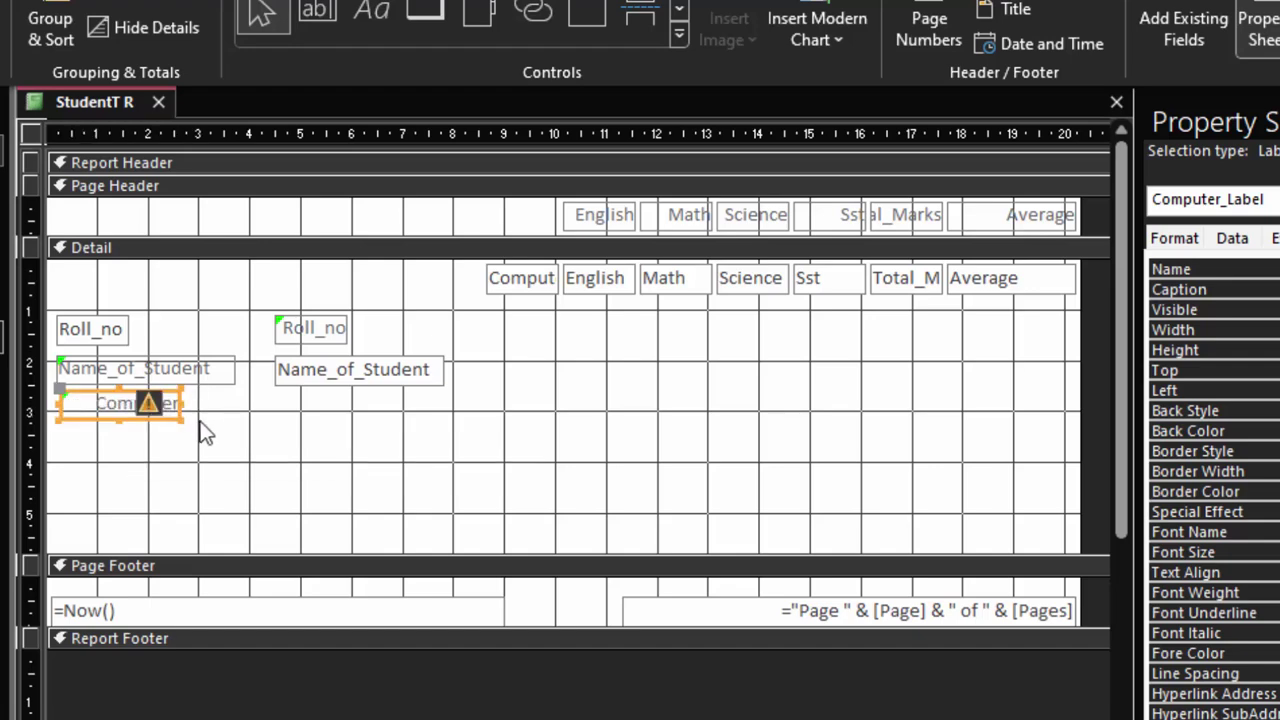
click(314, 480)
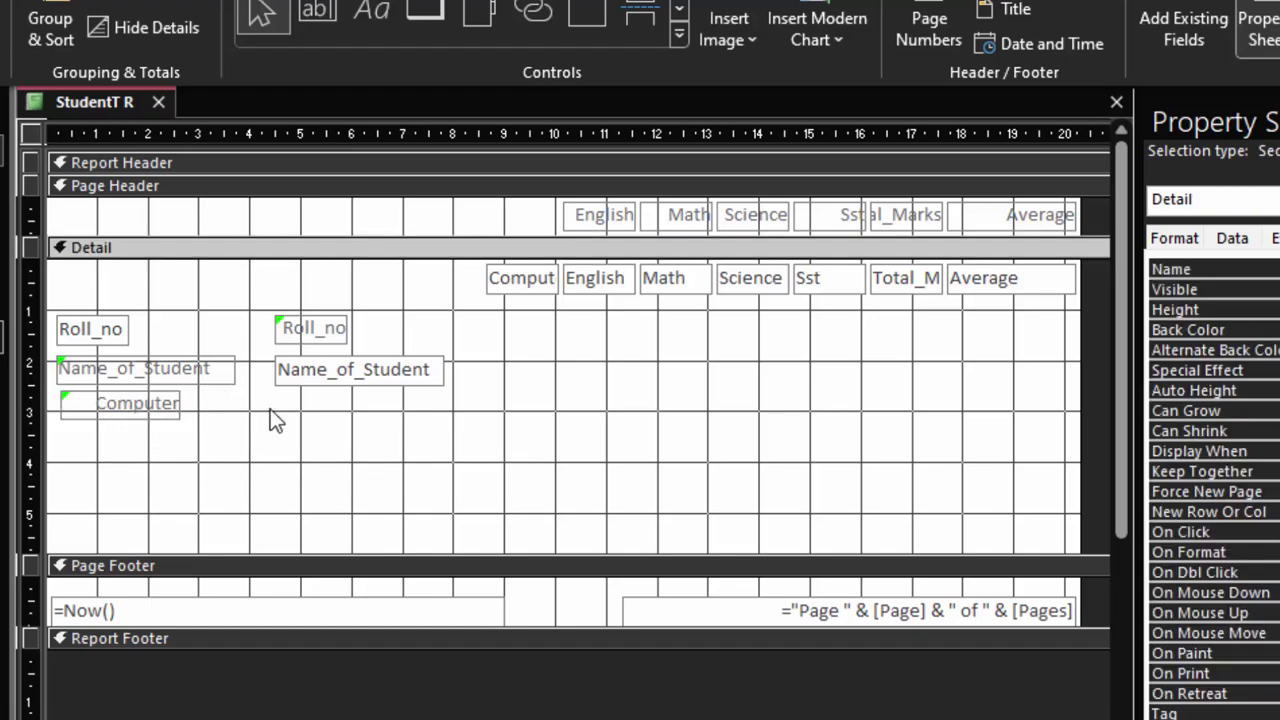
drag(519, 285, 314, 421)
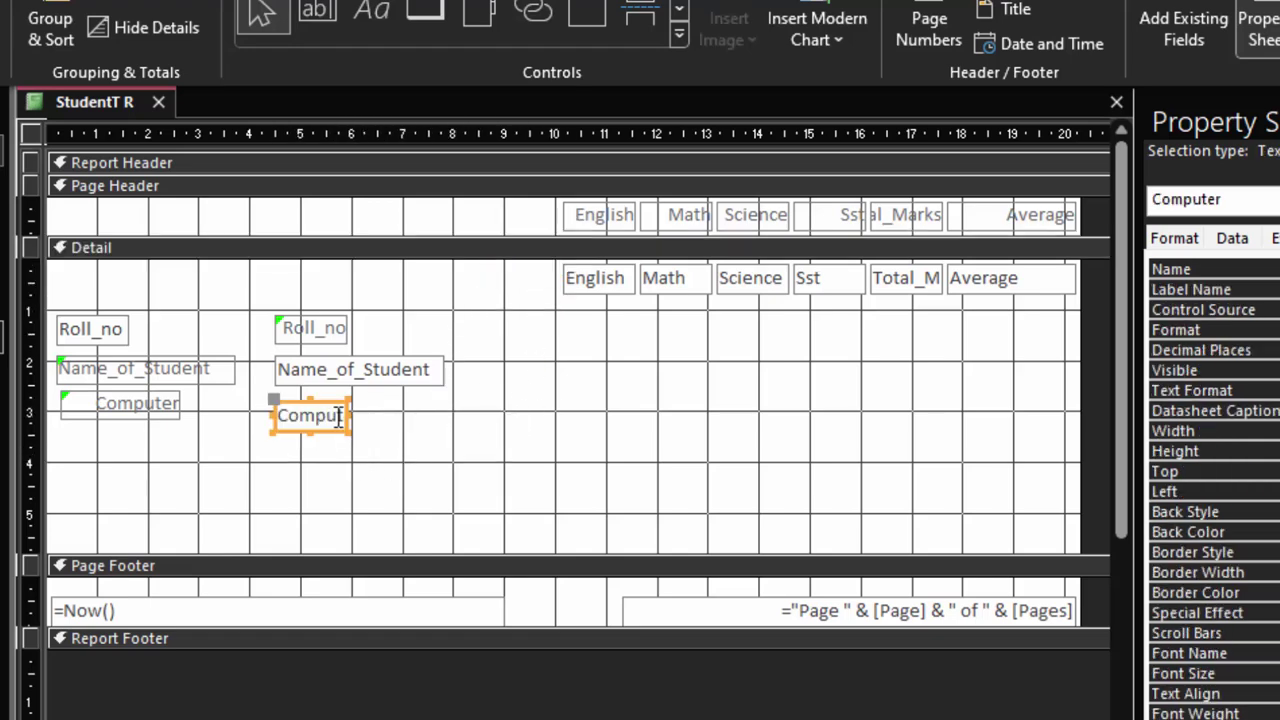
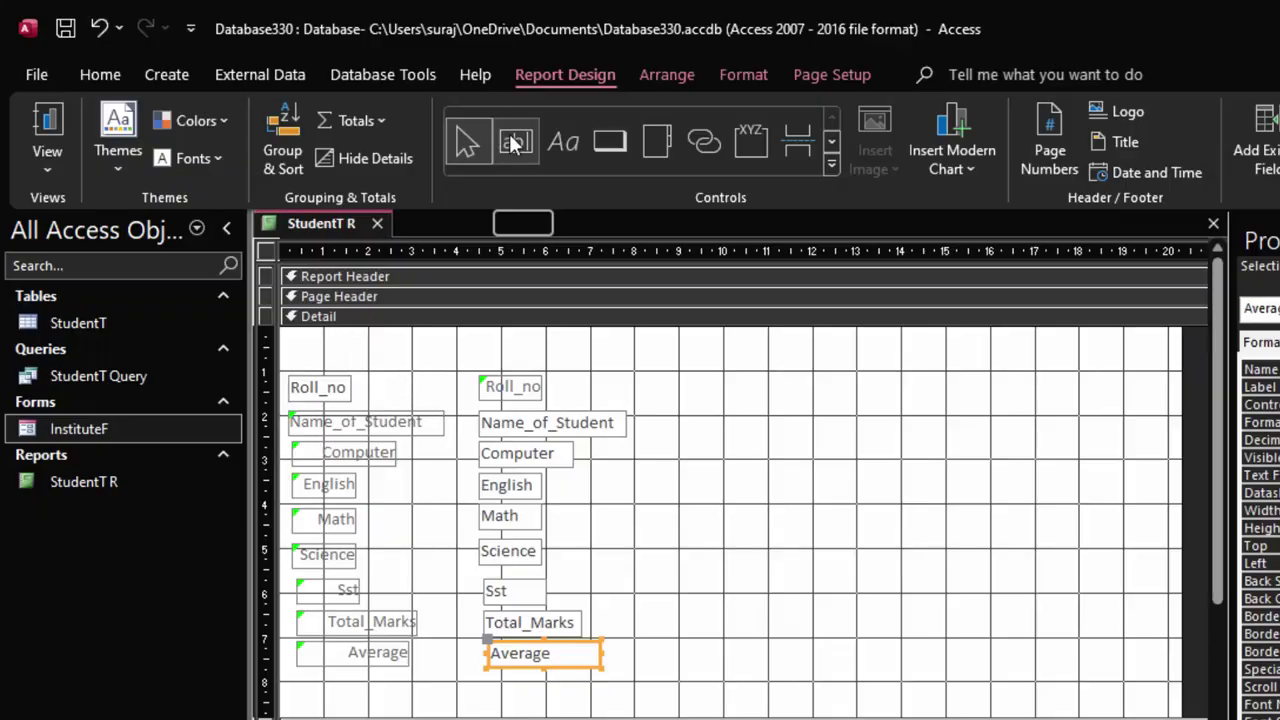
Draw a label above Roll_no at the top of the Detail section, with Hindi input enabled
click(566, 134)
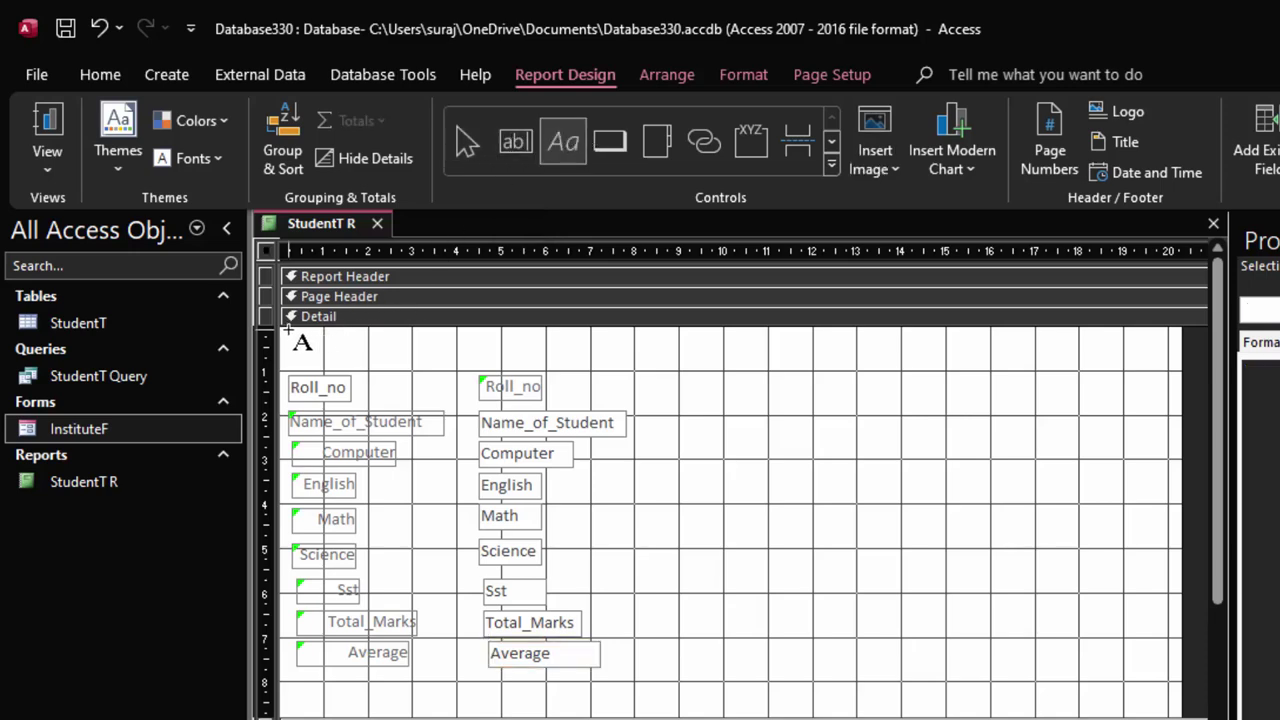
drag(289, 331, 630, 371)
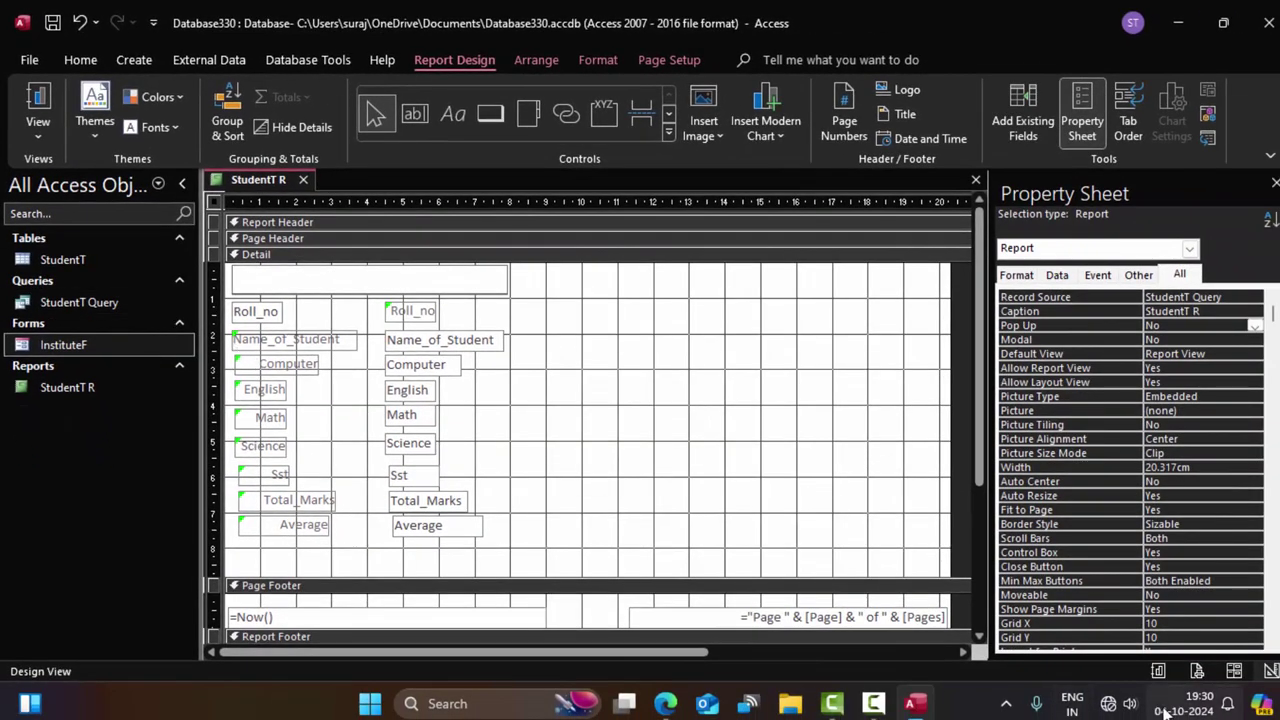
click(1072, 700)
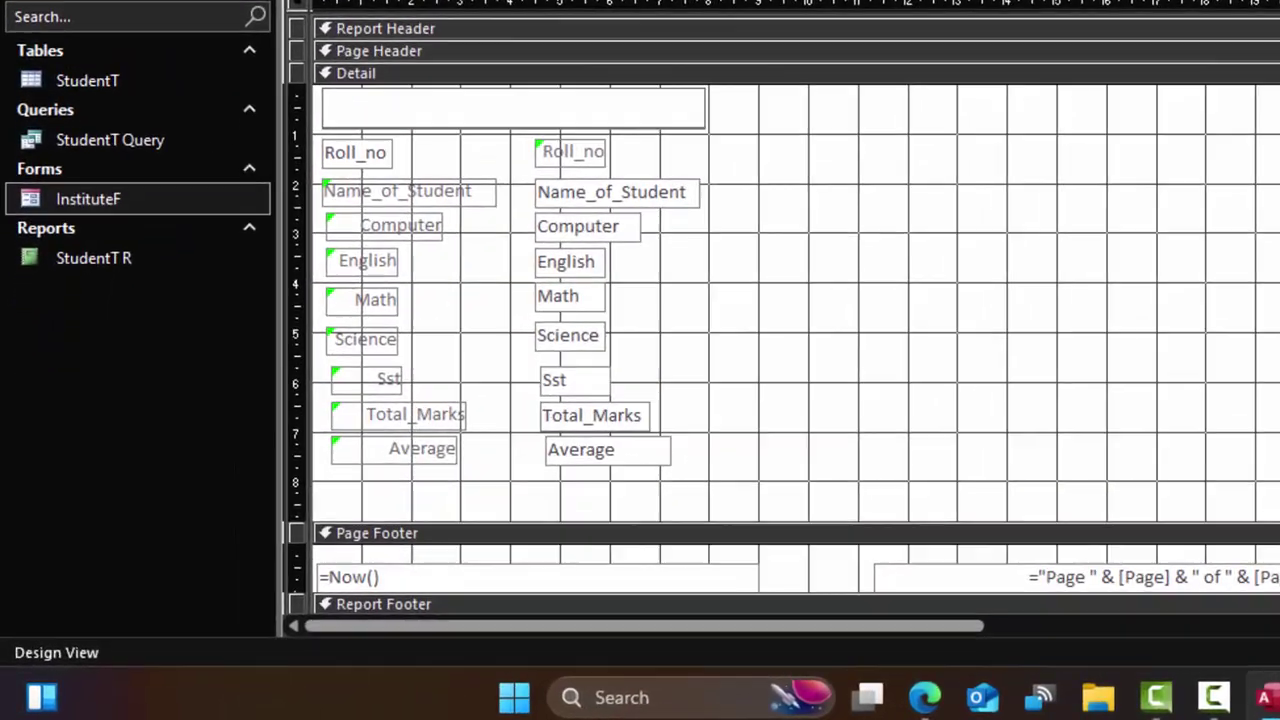
Type the title 'माँ शारदा इंस्टिट्यूट ऑफ़ टेक्नोलॉजी' in Hindi into the label
text(ma)
key(space)
text(sharda)
key(space)
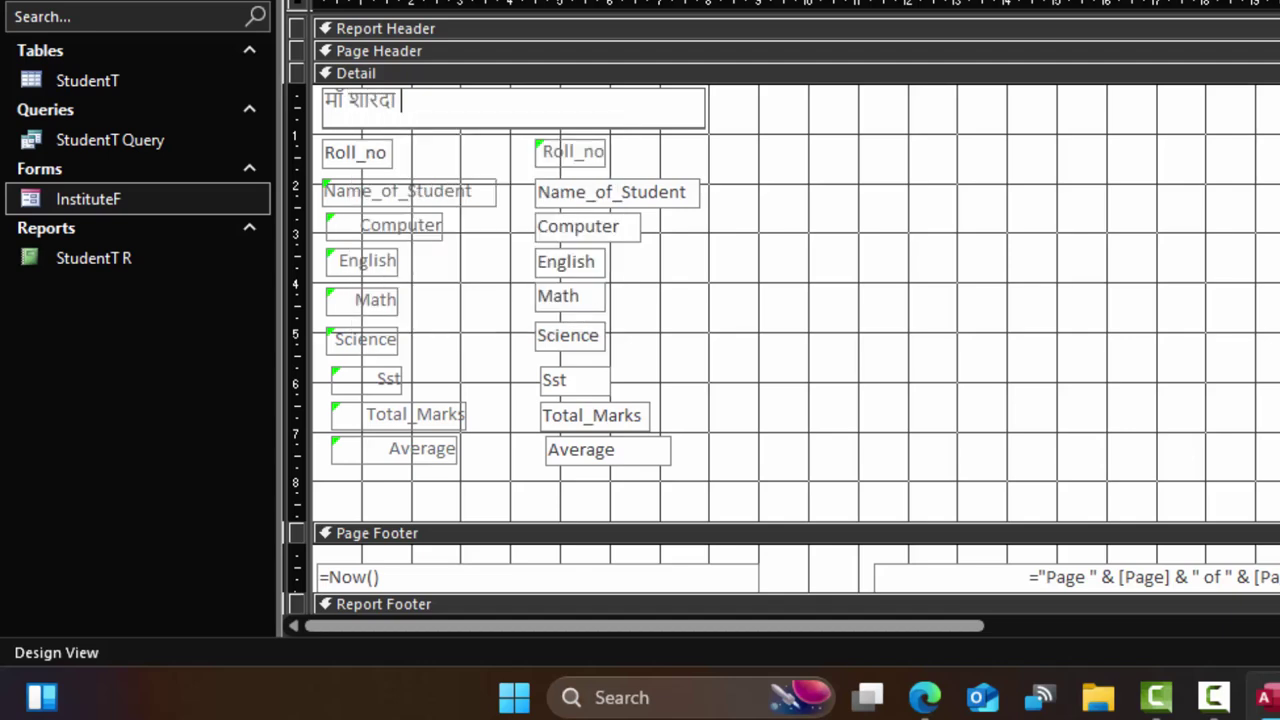
text(instit)
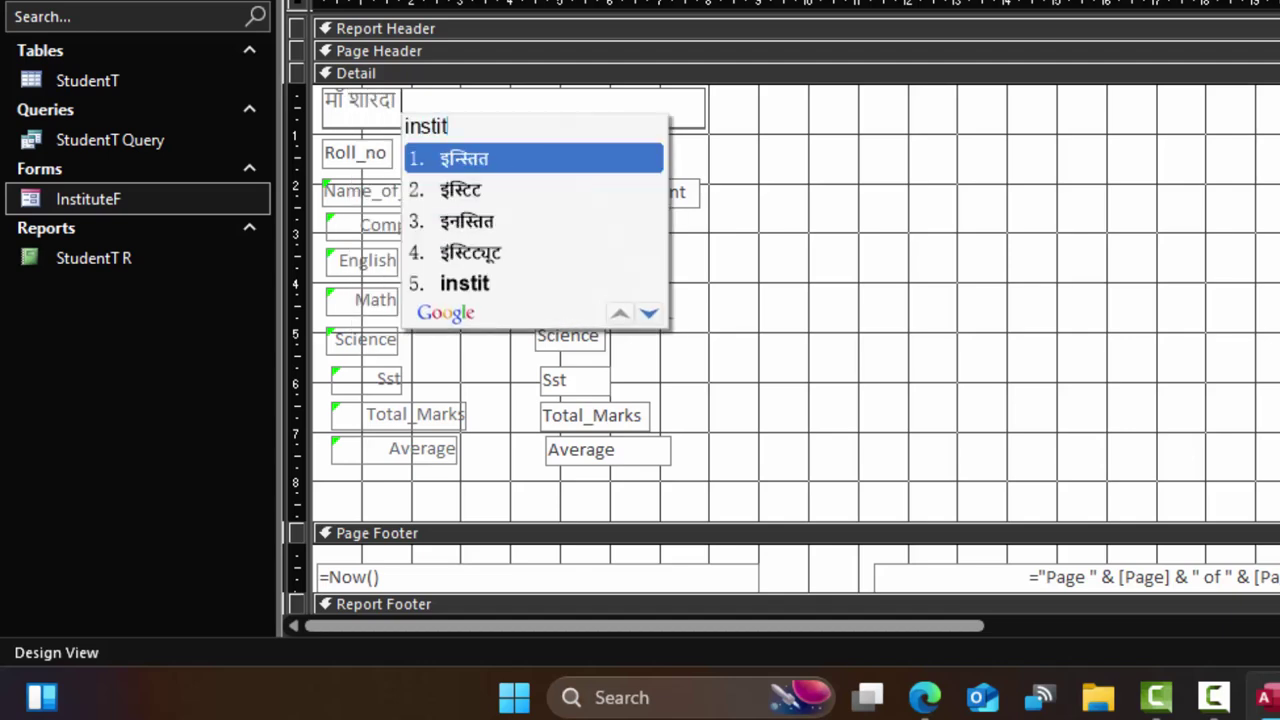
text(ute)
key(space)
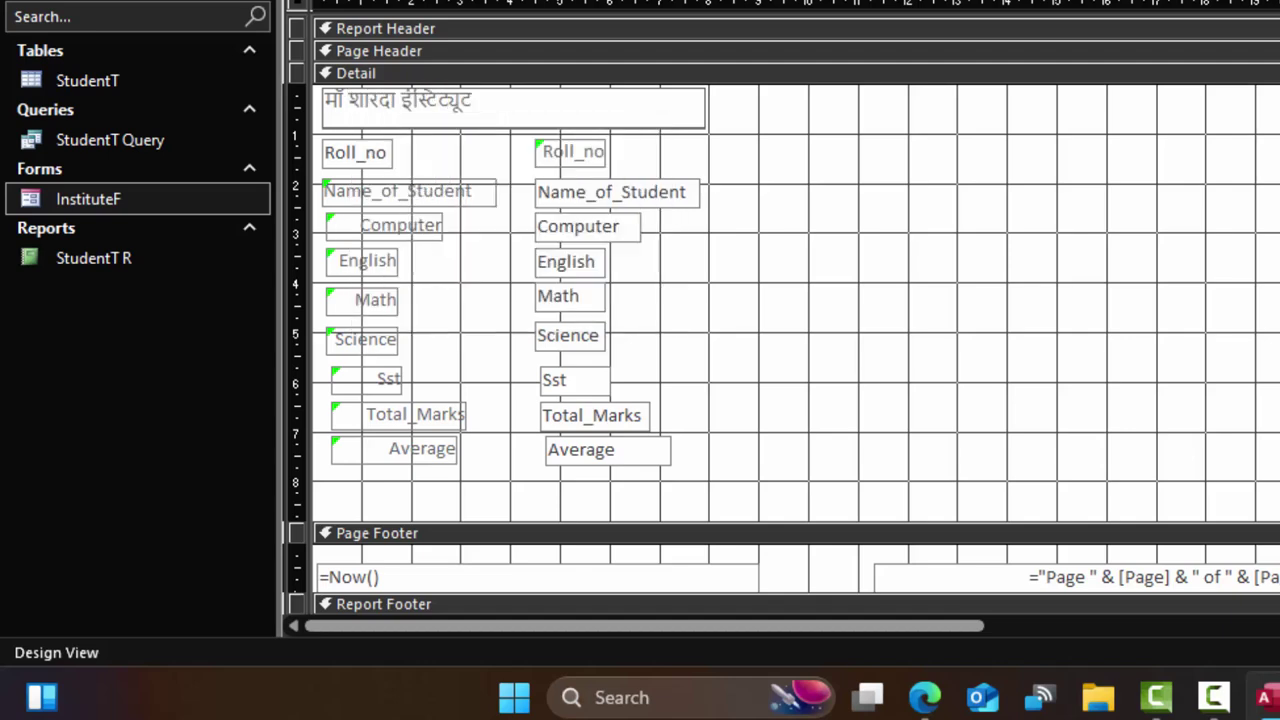
text(of)
key(space)
text(Techno)
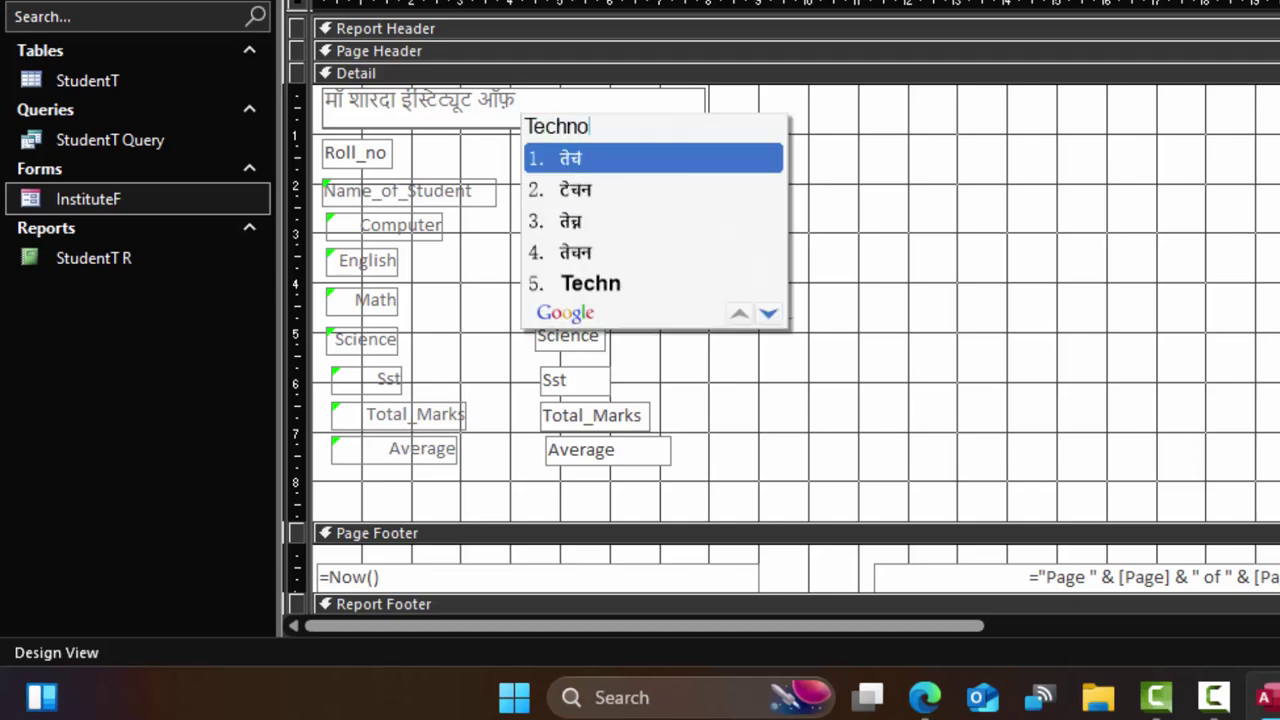
text(logy)
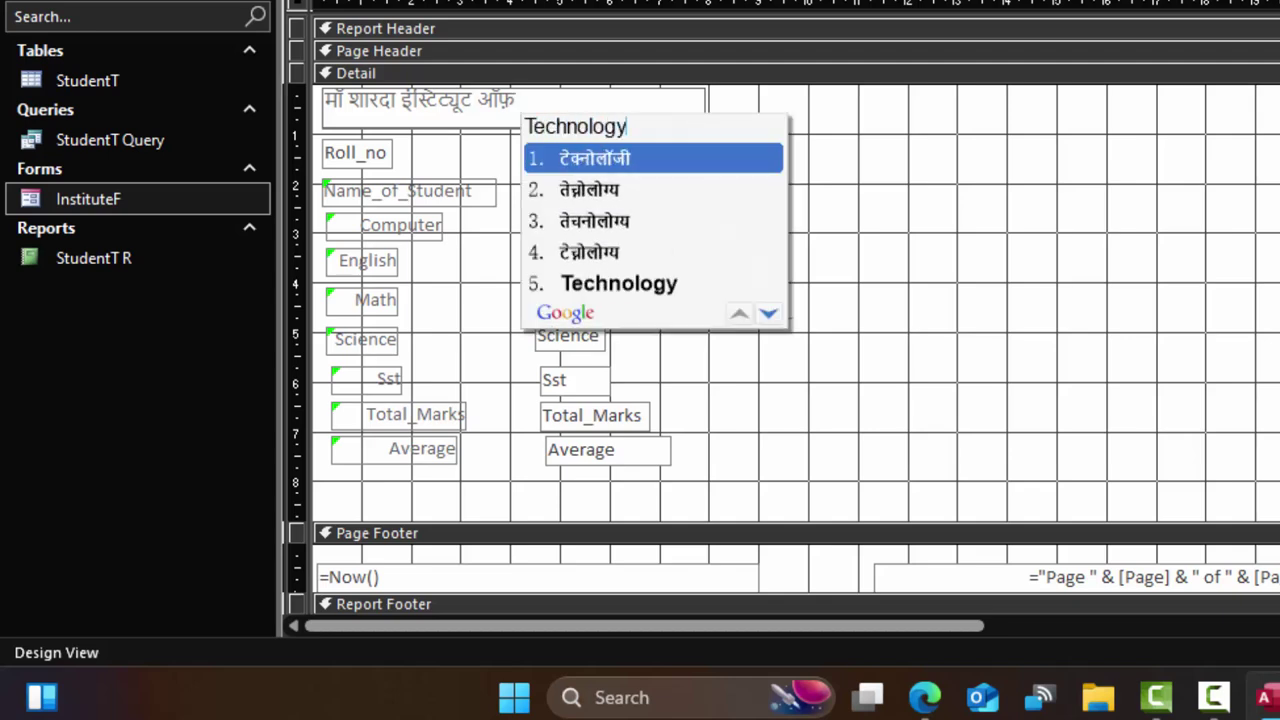
click(590, 160)
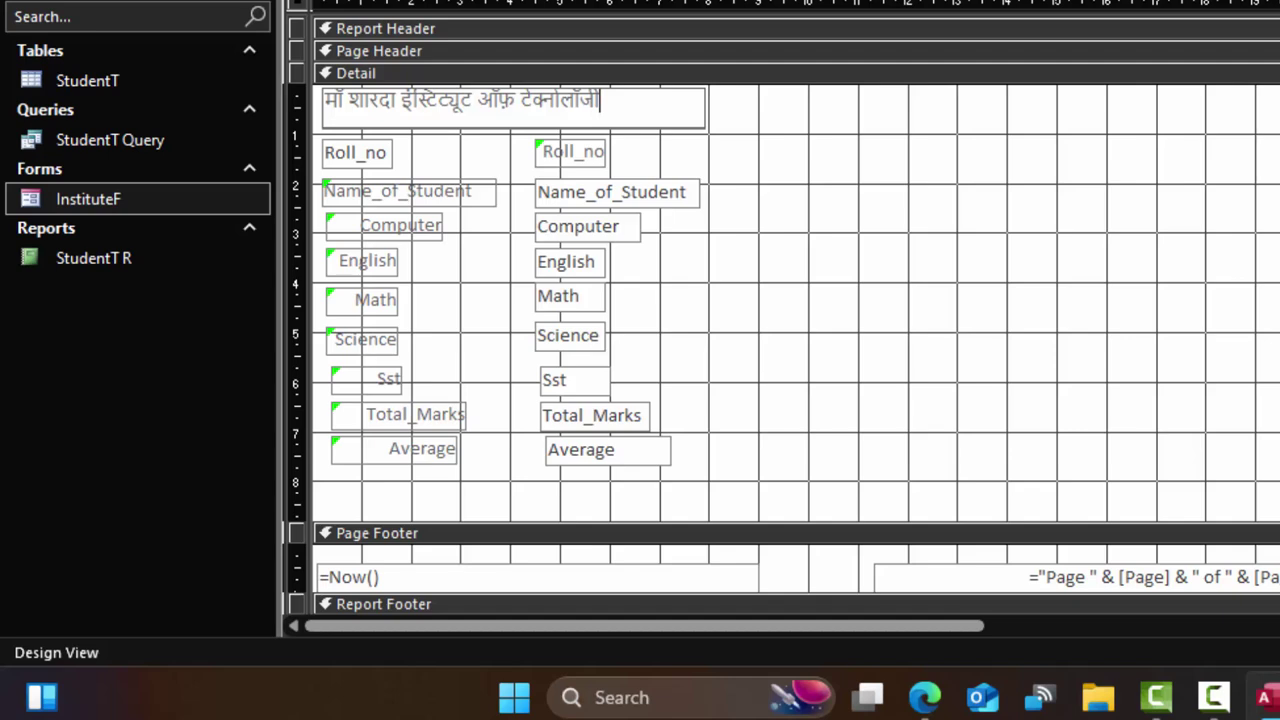
Draw a rectangle enclosing the Hindi title and all field controls
click(900, 2)
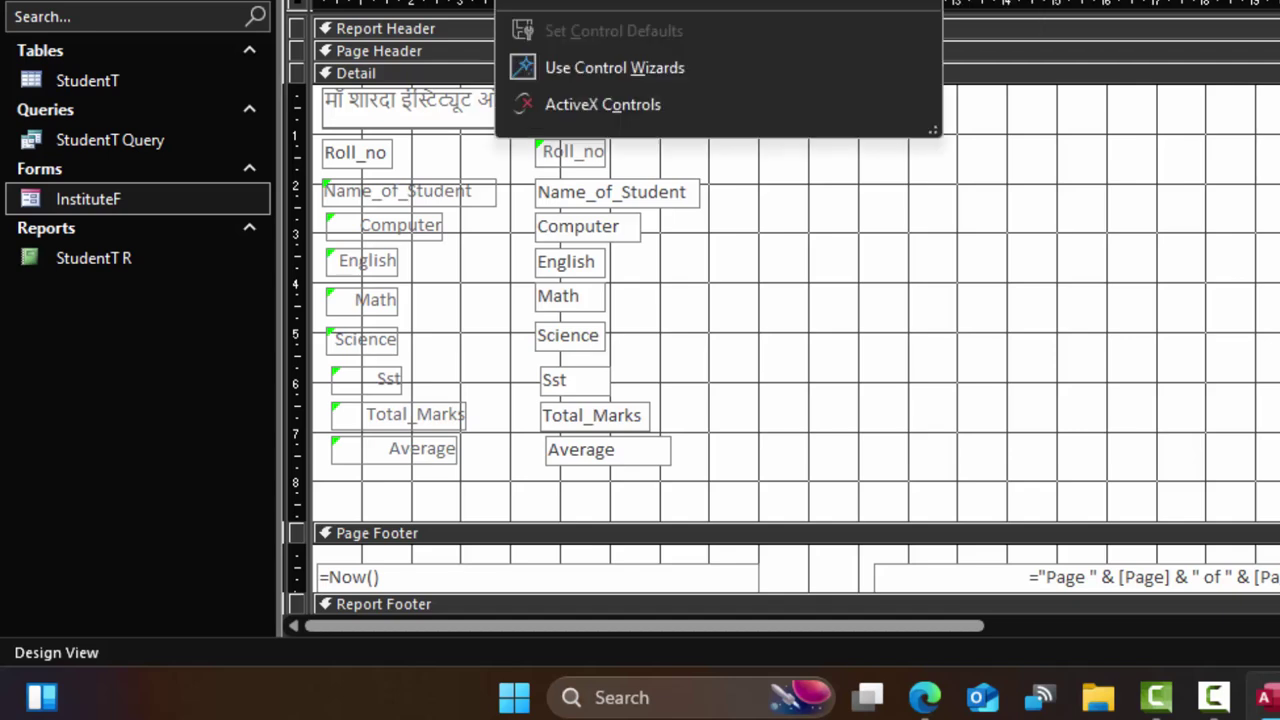
click(580, 4)
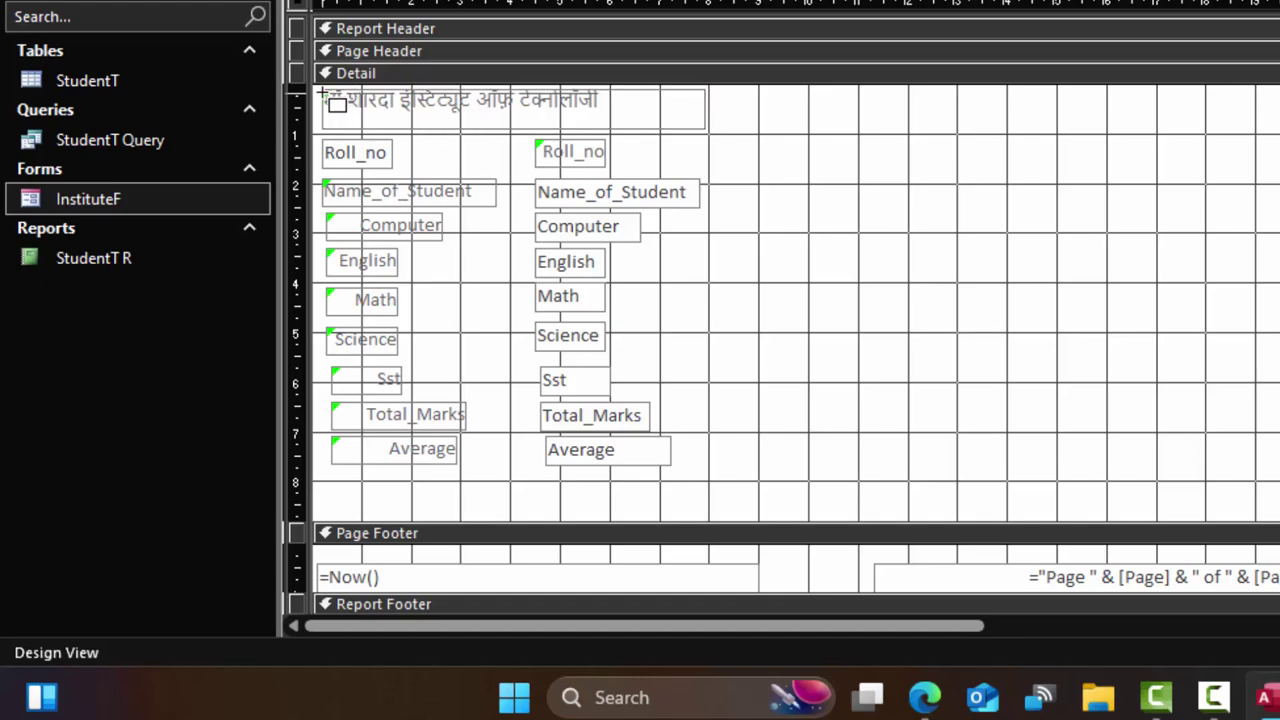
drag(325, 95, 568, 626)
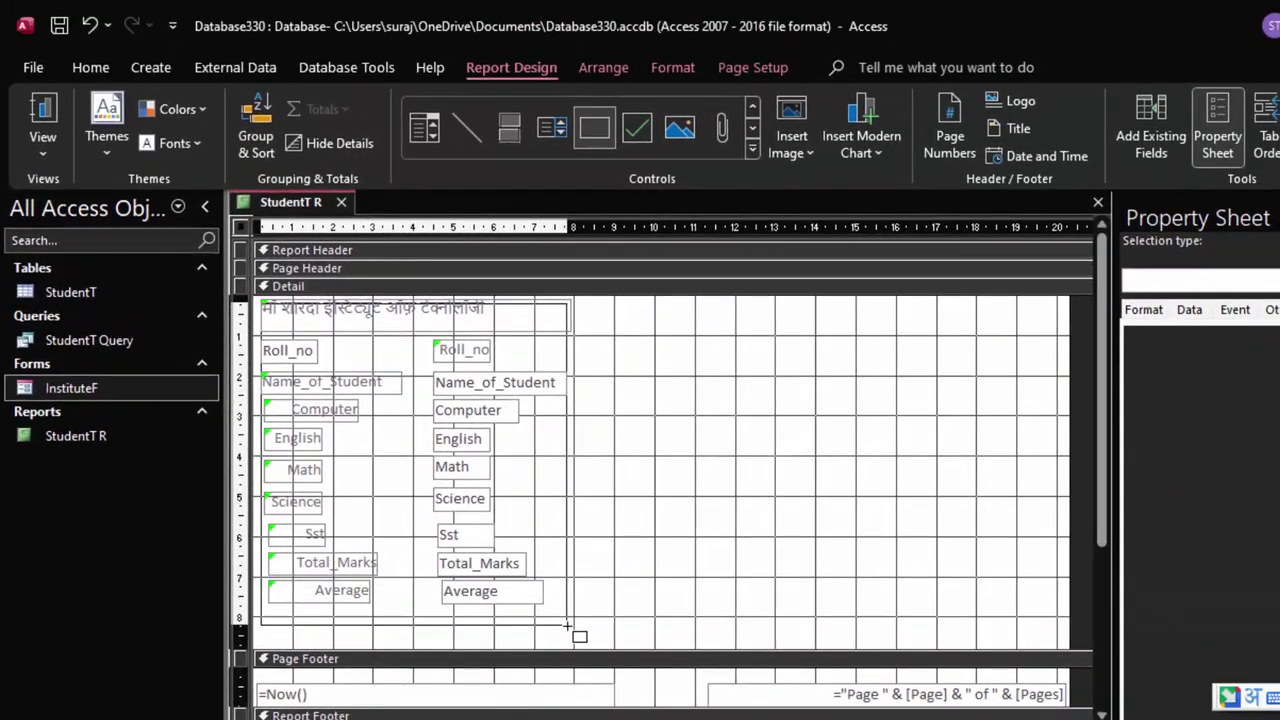
drag(568, 626, 602, 627)
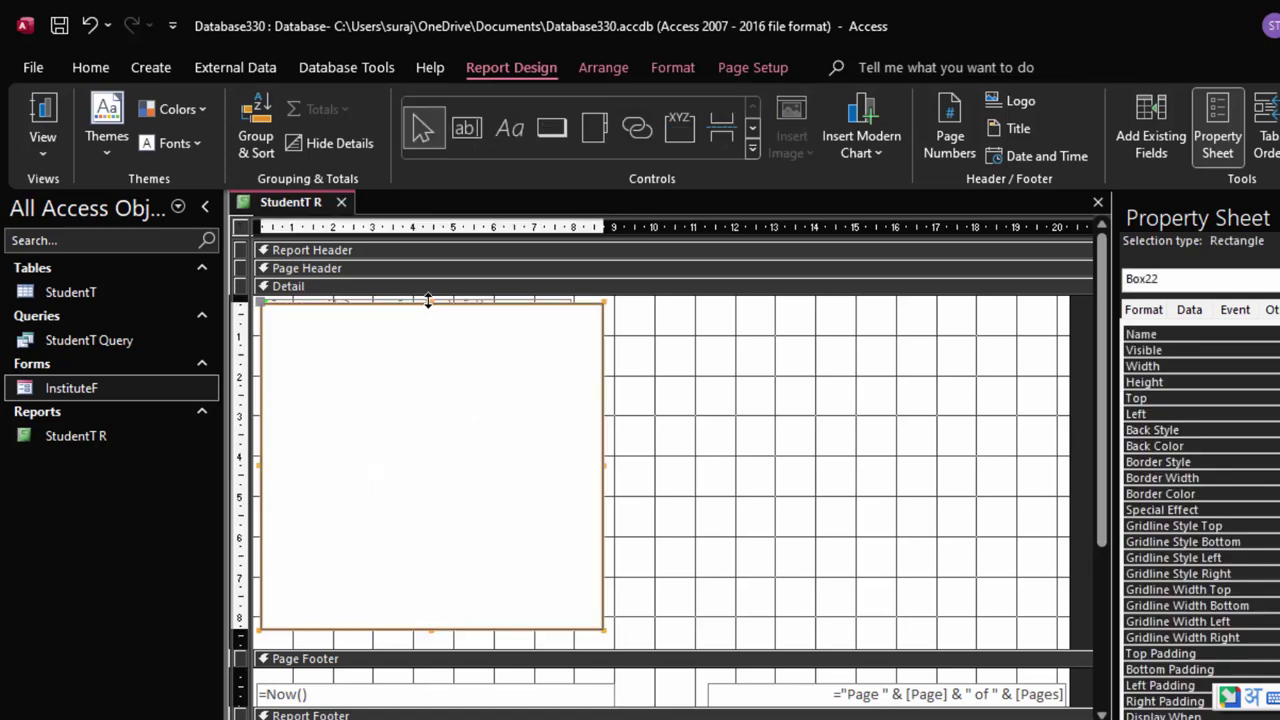
drag(428, 300, 428, 294)
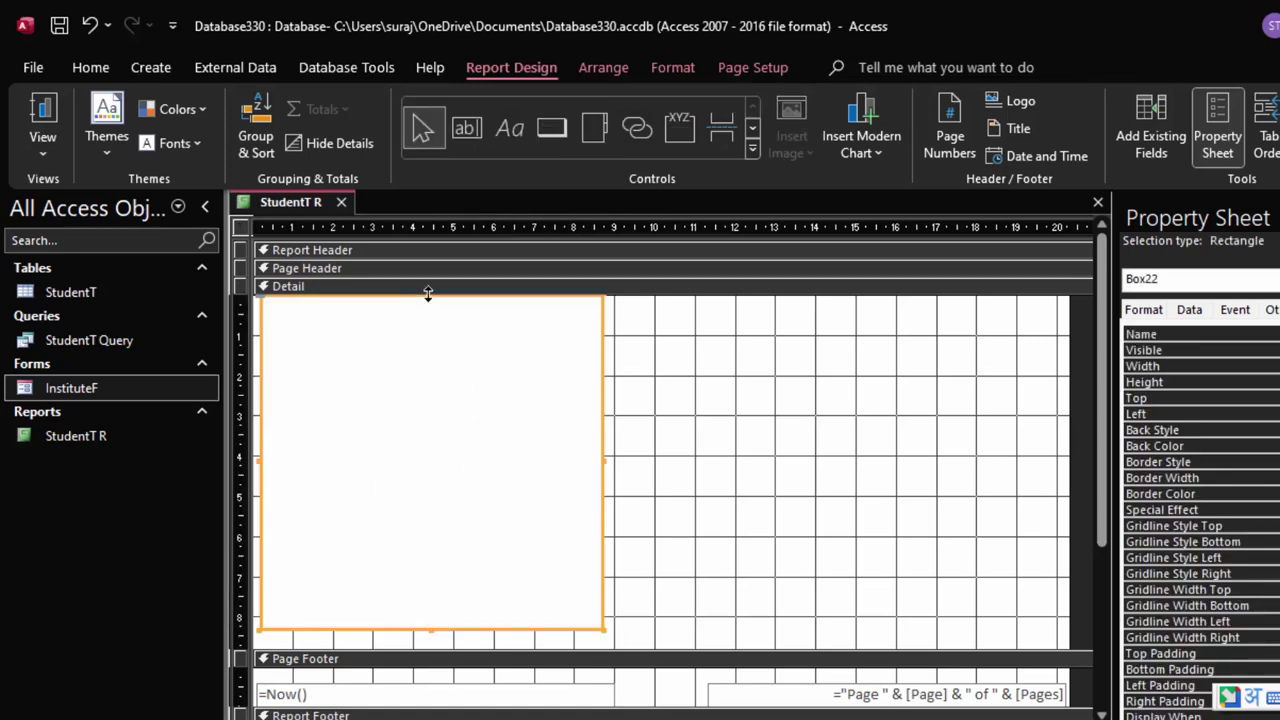
Send the rectangle to back behind the controls and widen it slightly to the left
right_click(469, 400)
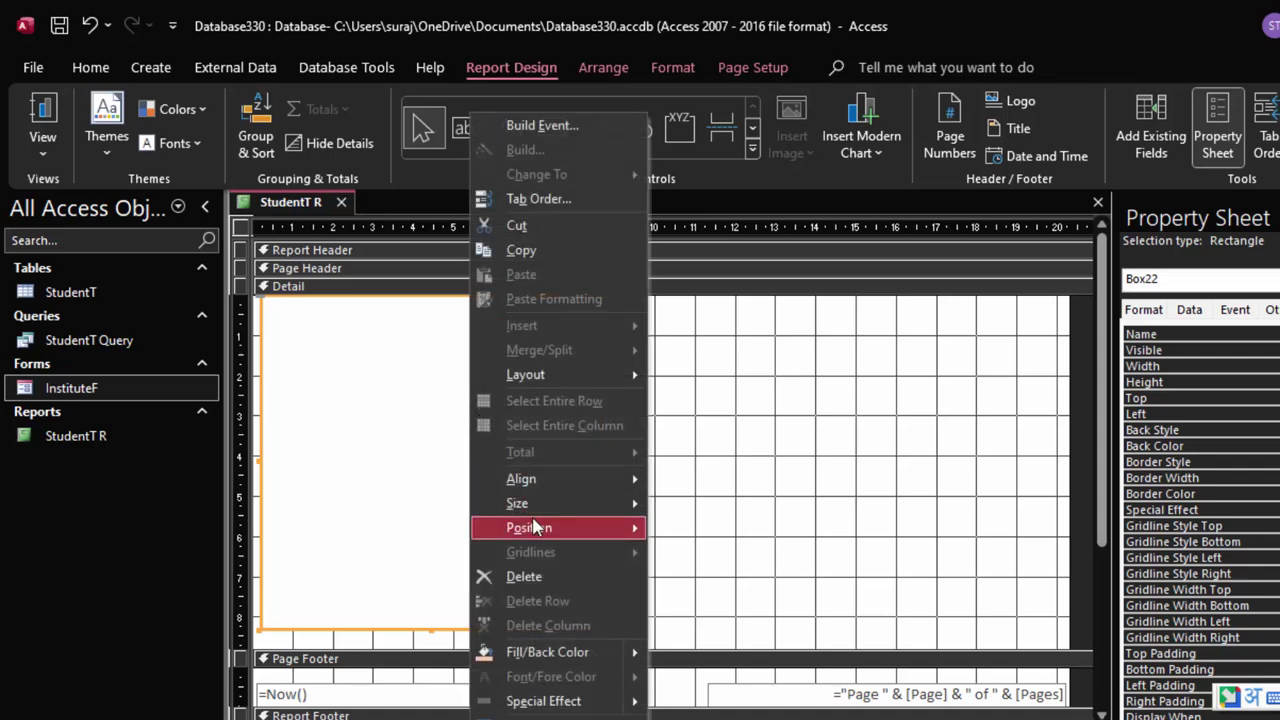
mouse_move(540, 528)
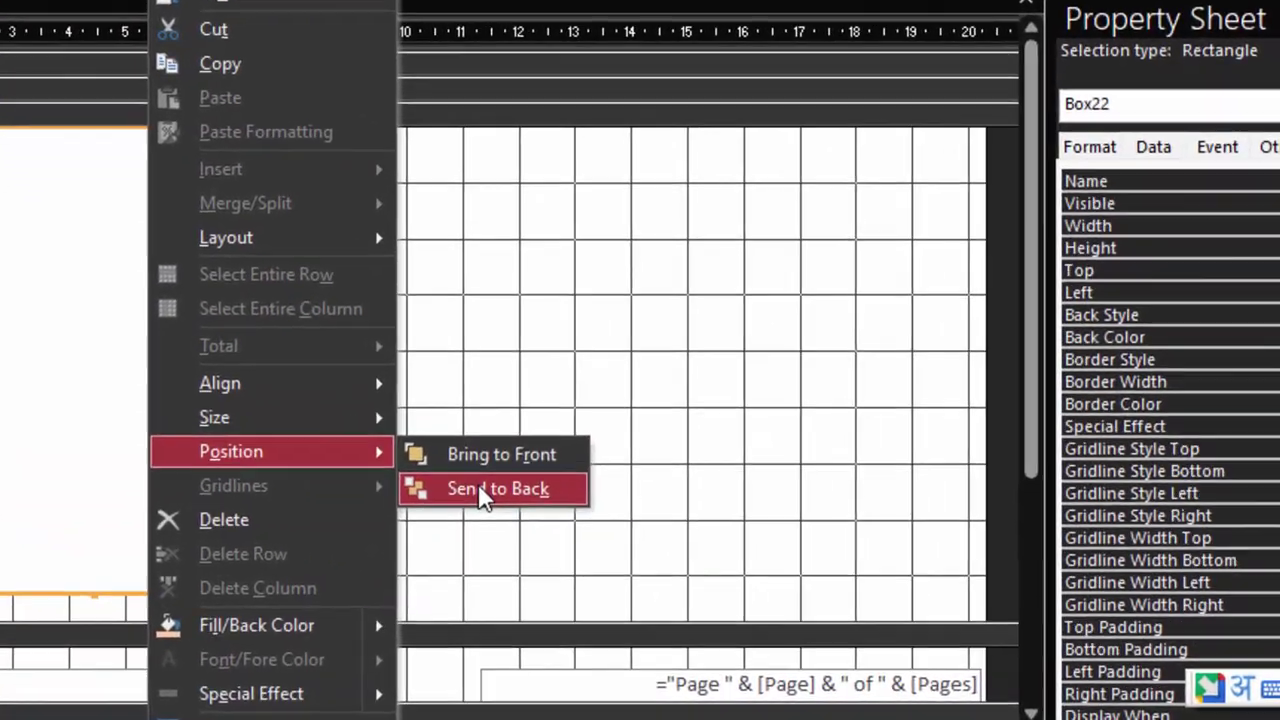
click(718, 554)
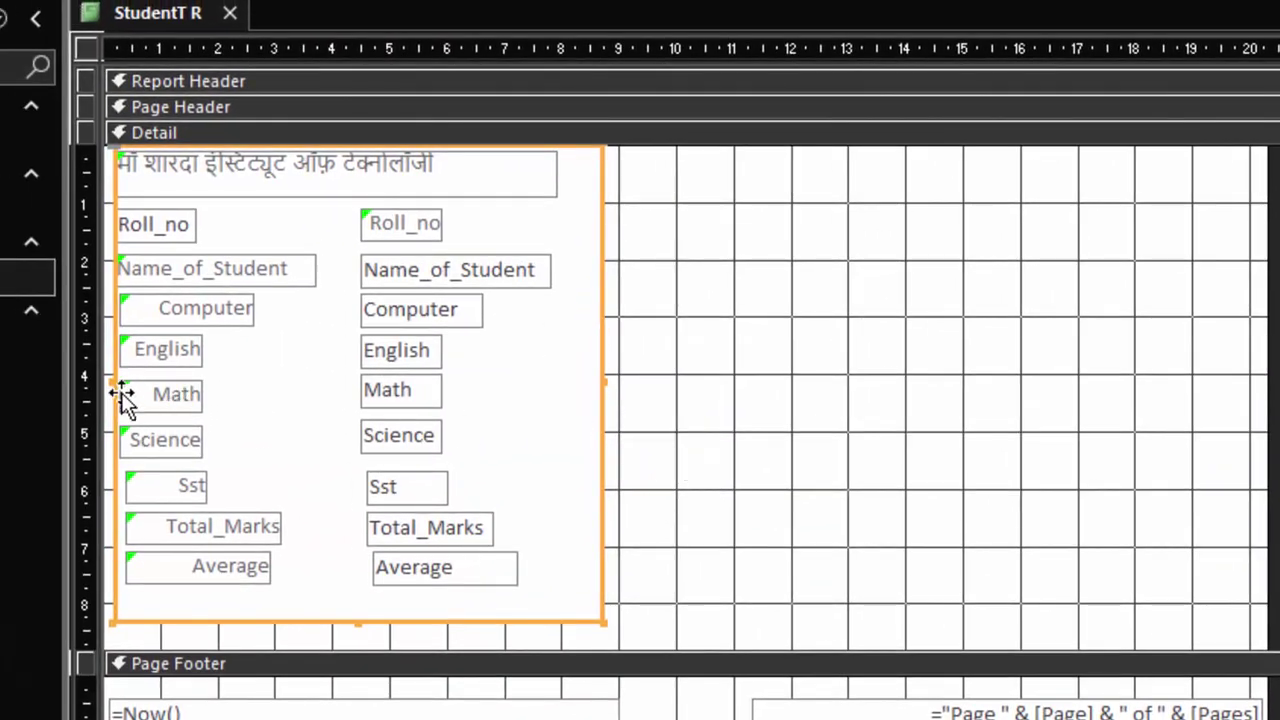
drag(112, 380, 107, 380)
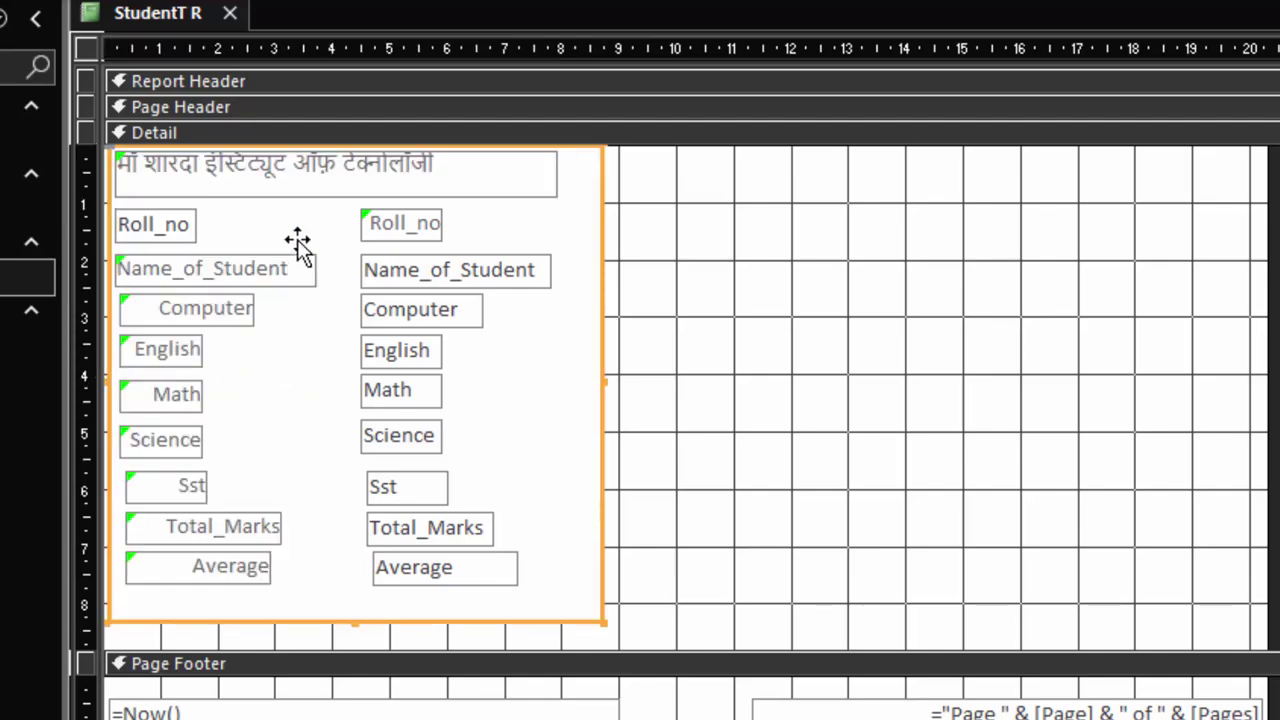
click(553, 197)
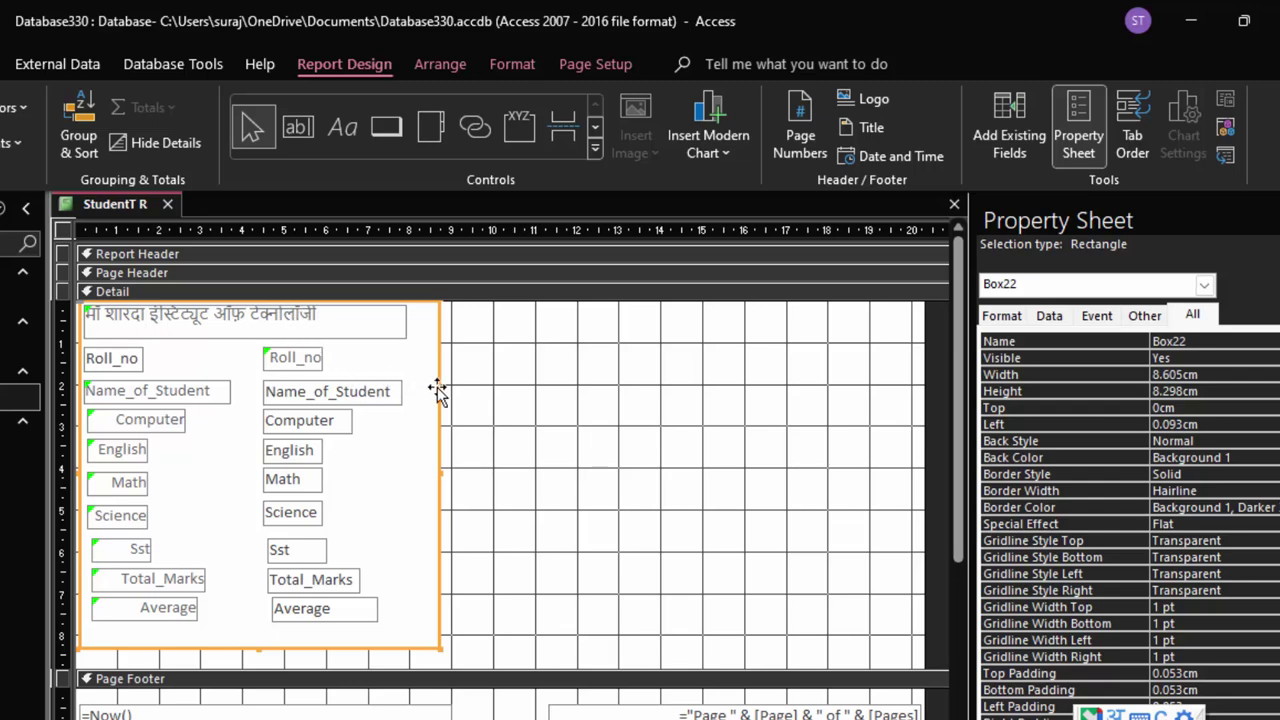
Delete the rectangle and shade the Hindi title with Accent 2, Lighter 60% background
key(Delete)
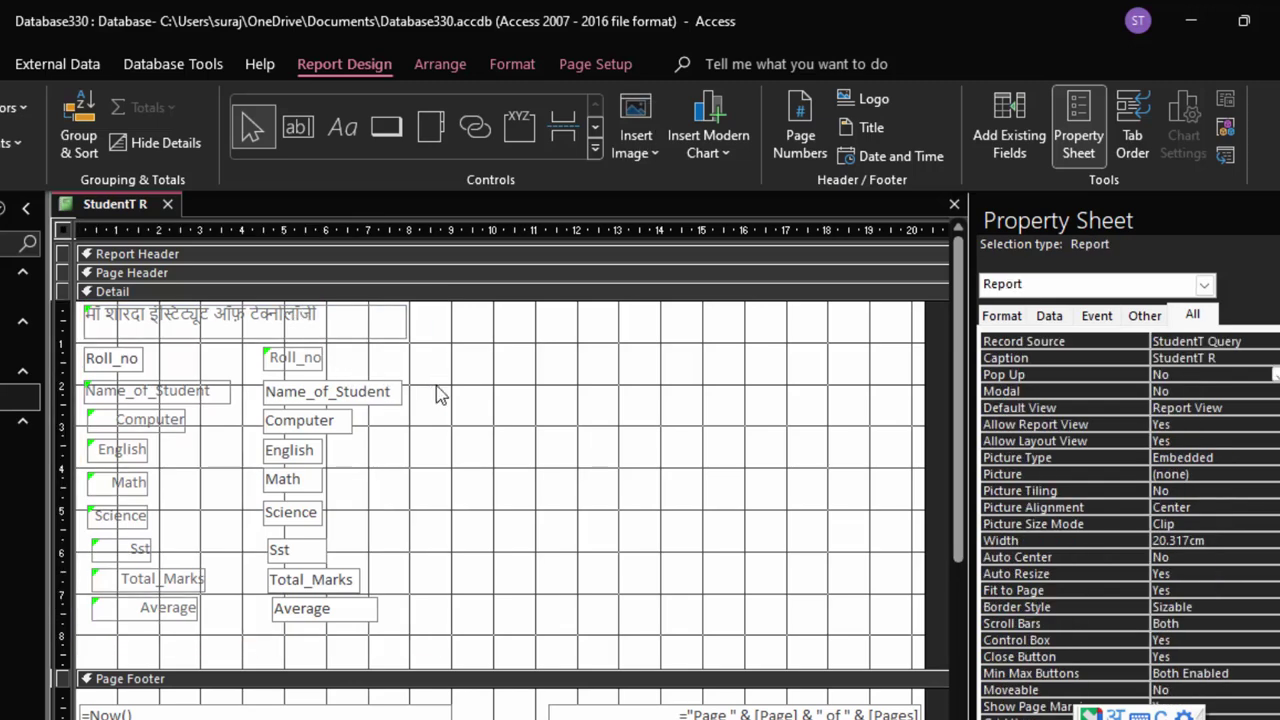
click(365, 328)
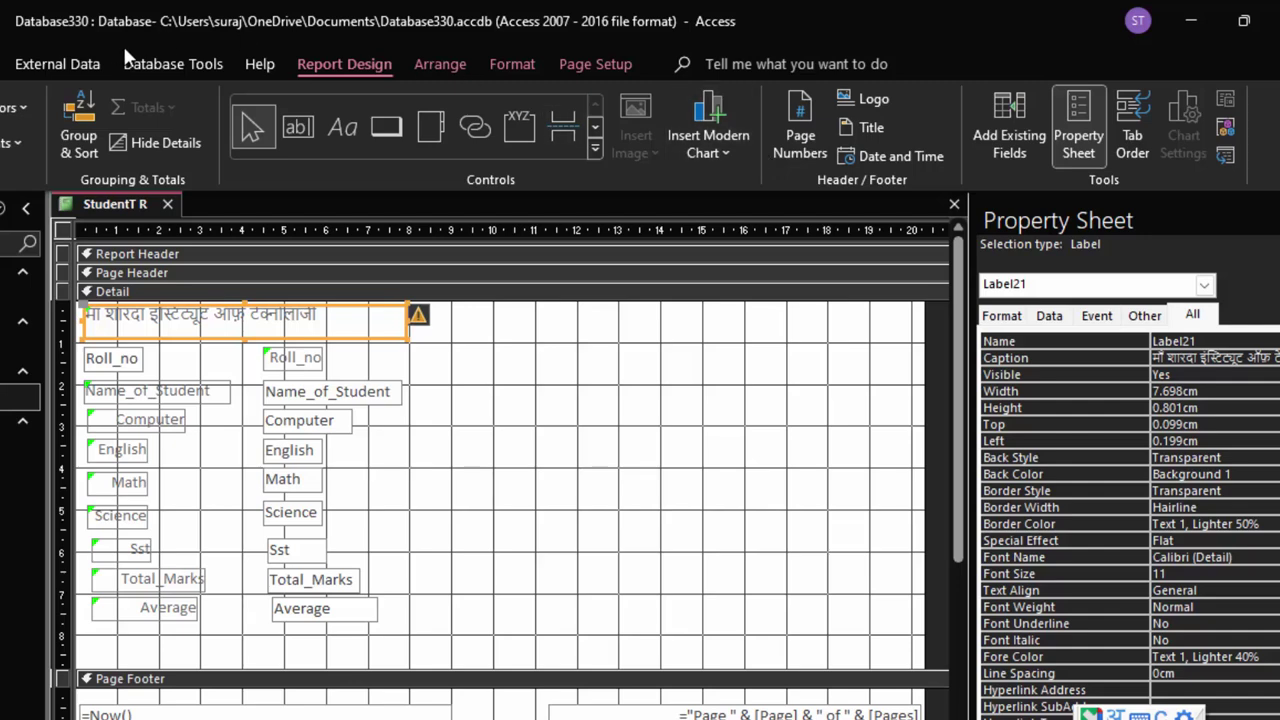
scroll(567, 143, up, 5)
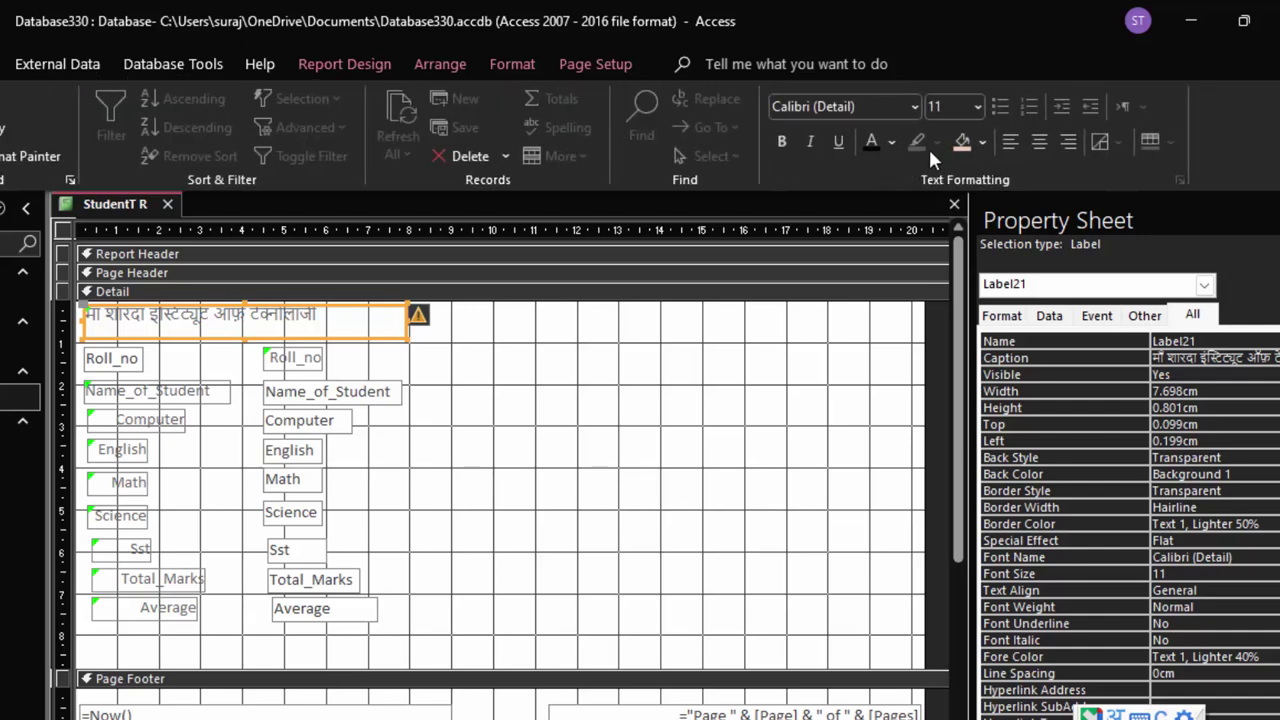
click(981, 142)
click(981, 142)
click(981, 142)
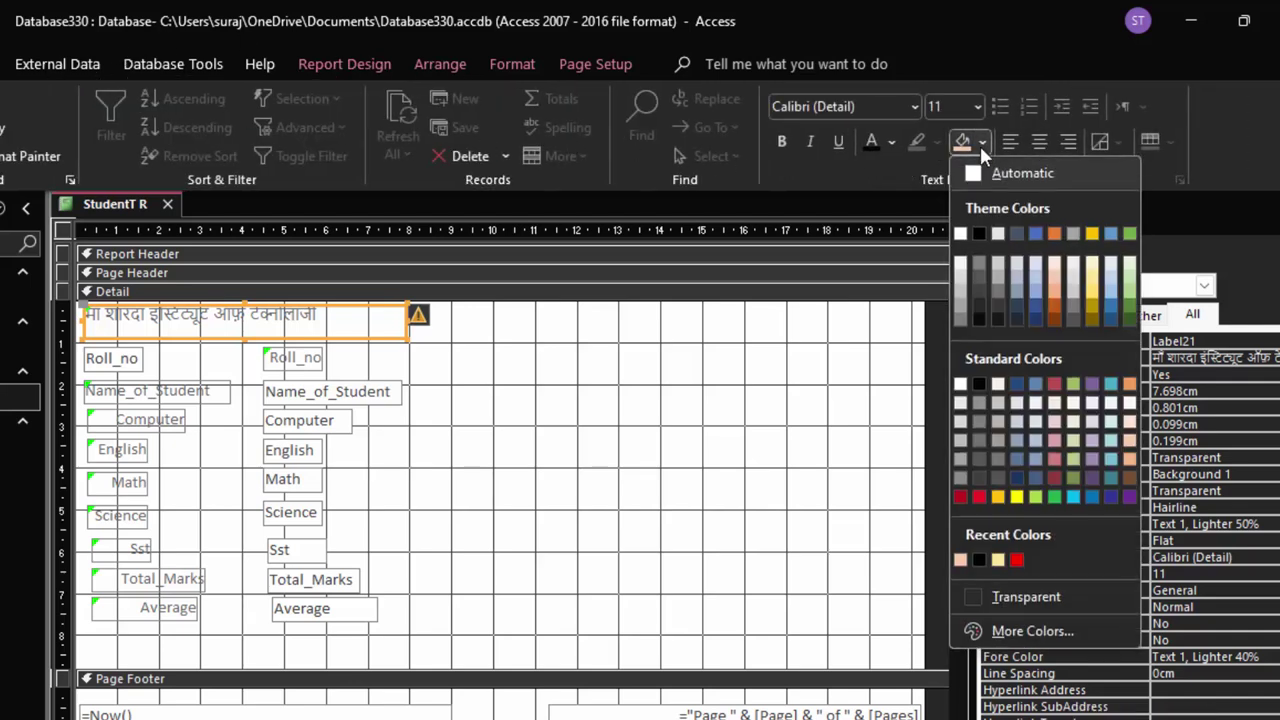
click(1054, 280)
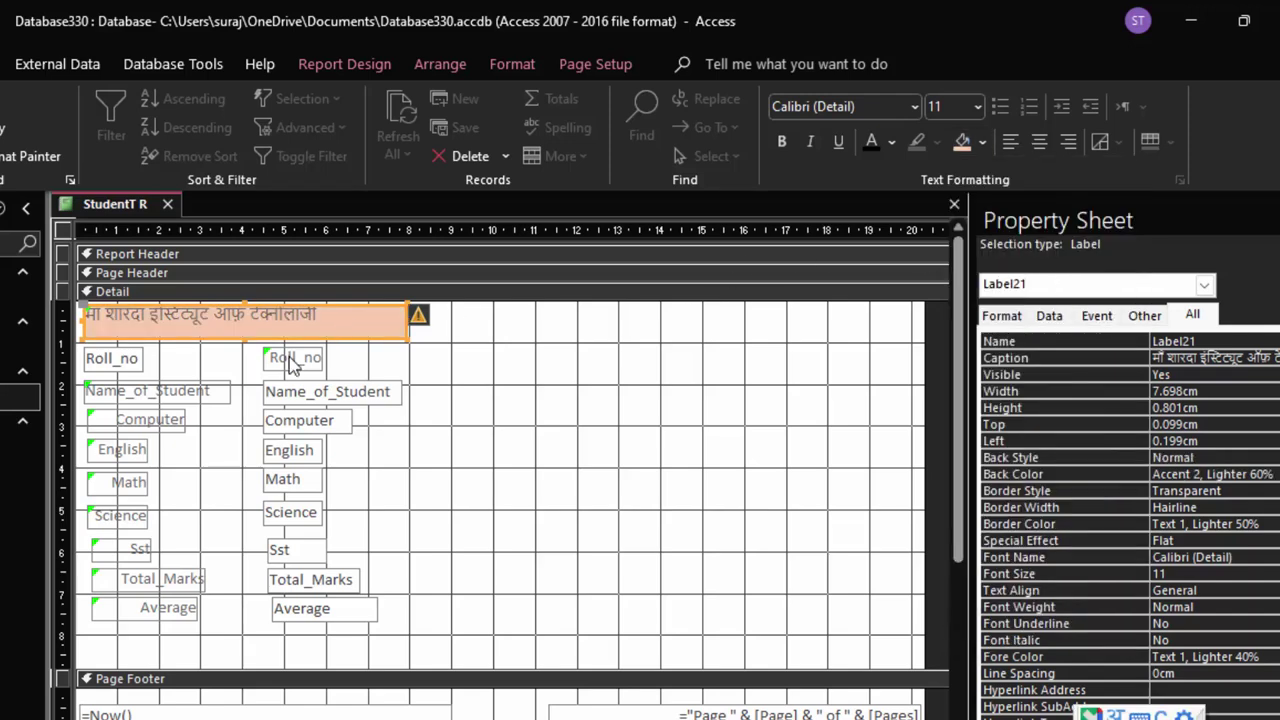
Make the title text dark, bold and centred in its box
drag(338, 317, 85, 314)
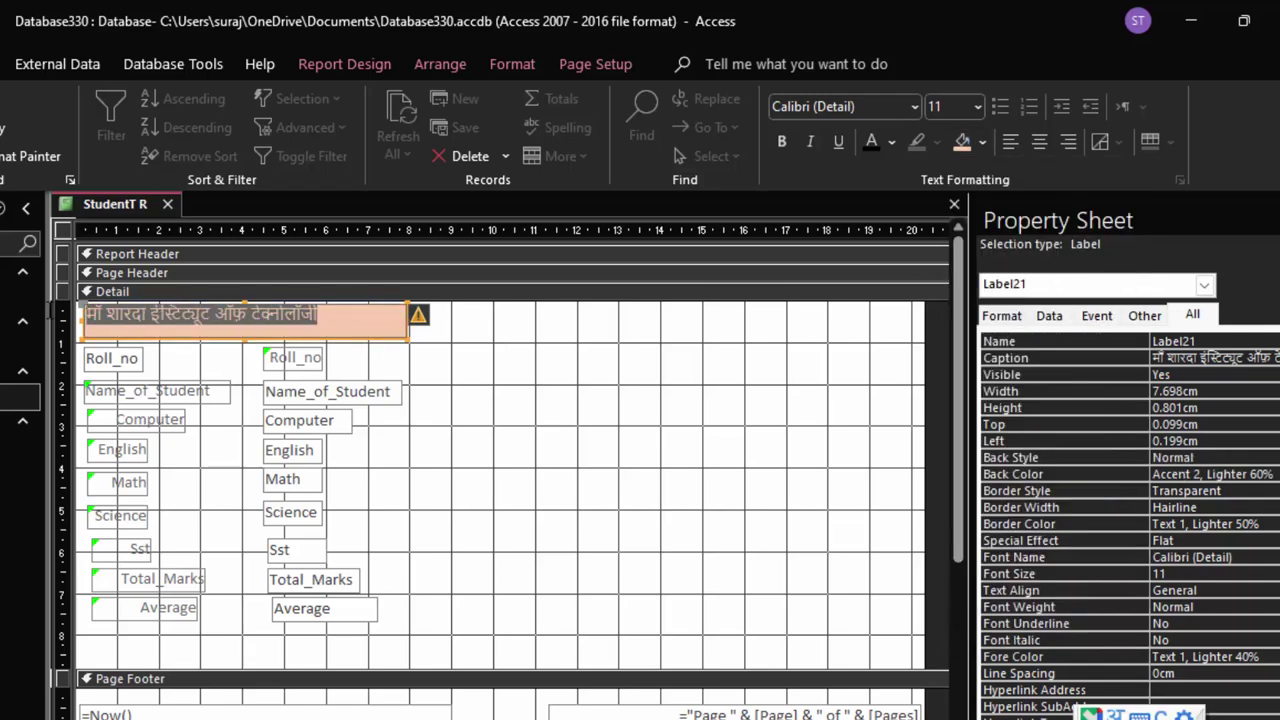
click(867, 142)
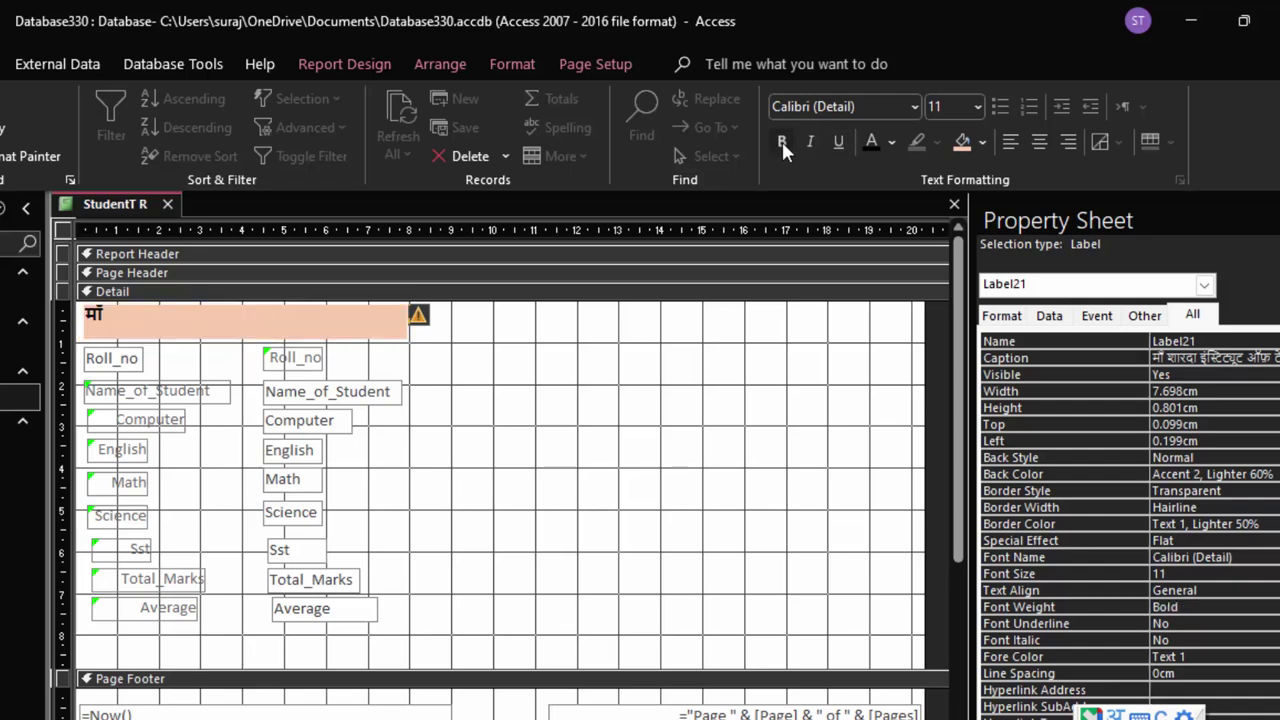
click(782, 141)
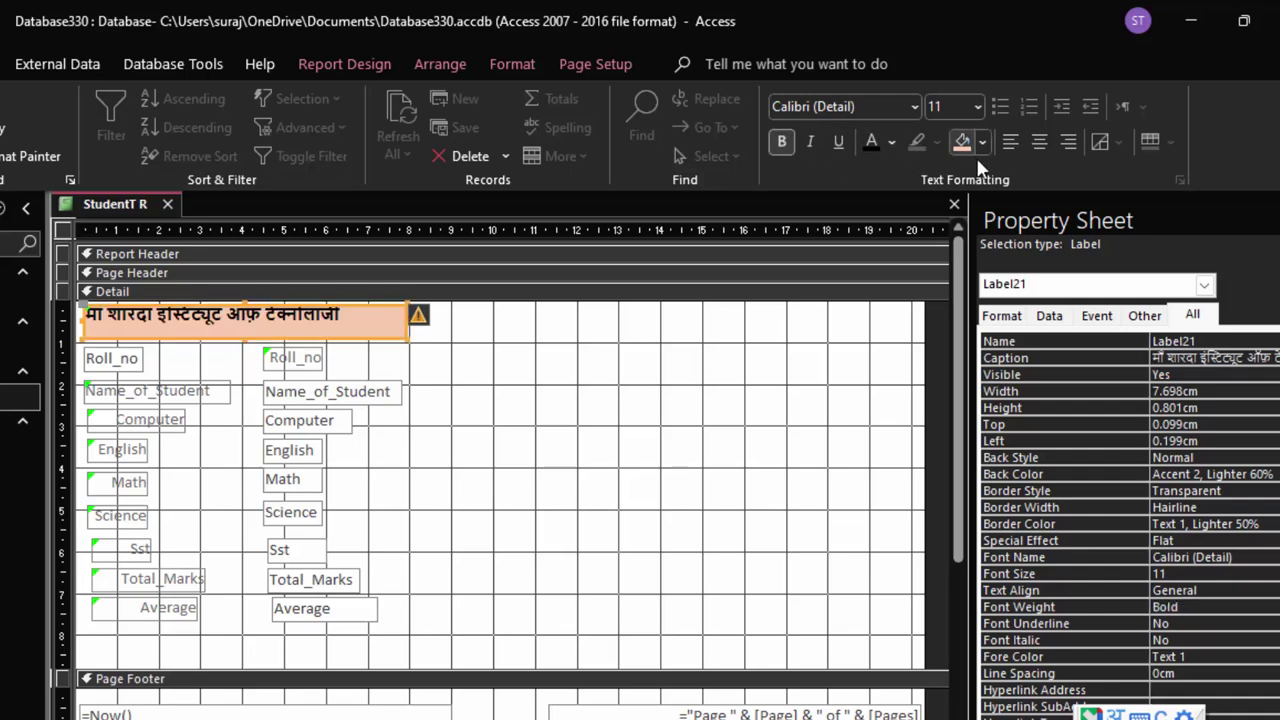
click(1039, 140)
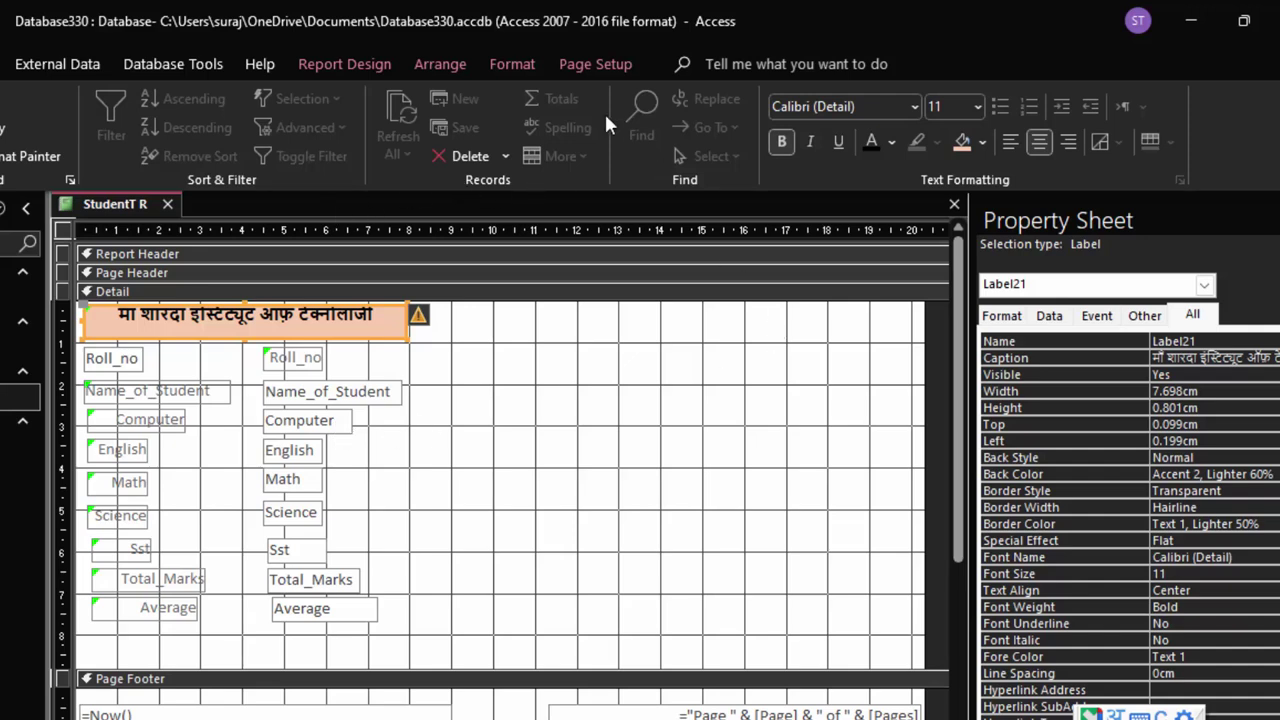
click(512, 62)
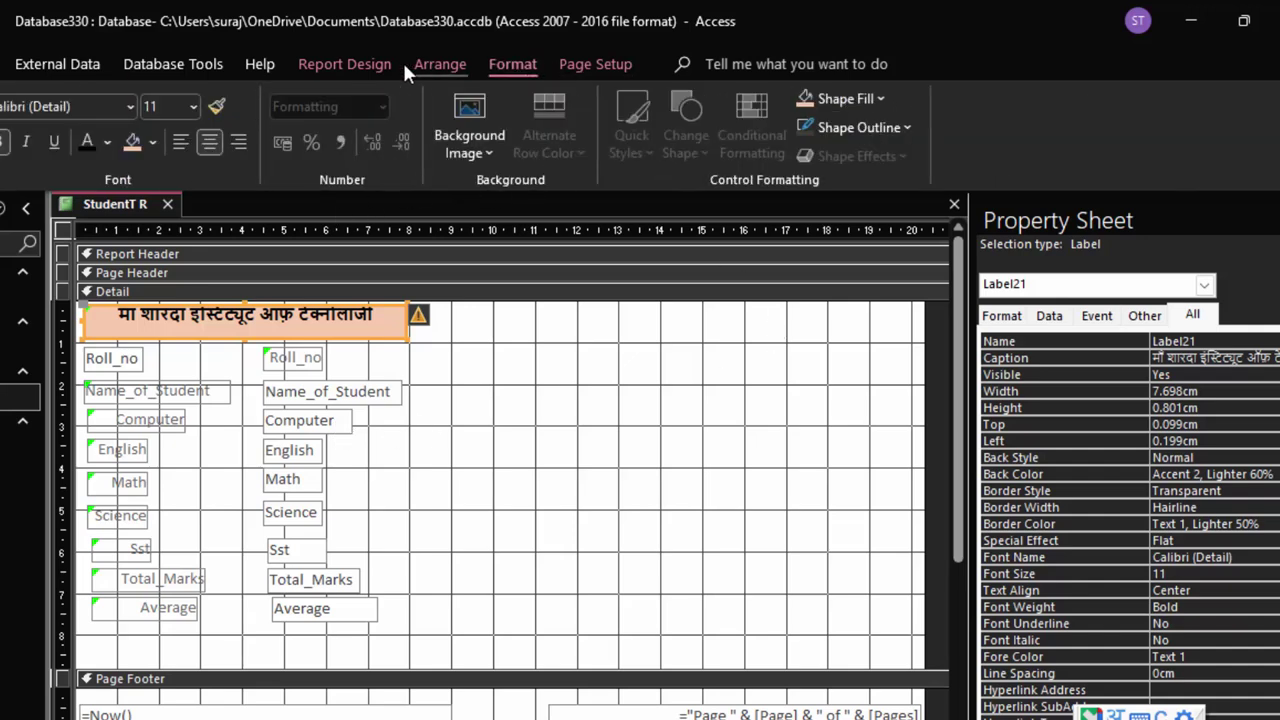
click(341, 62)
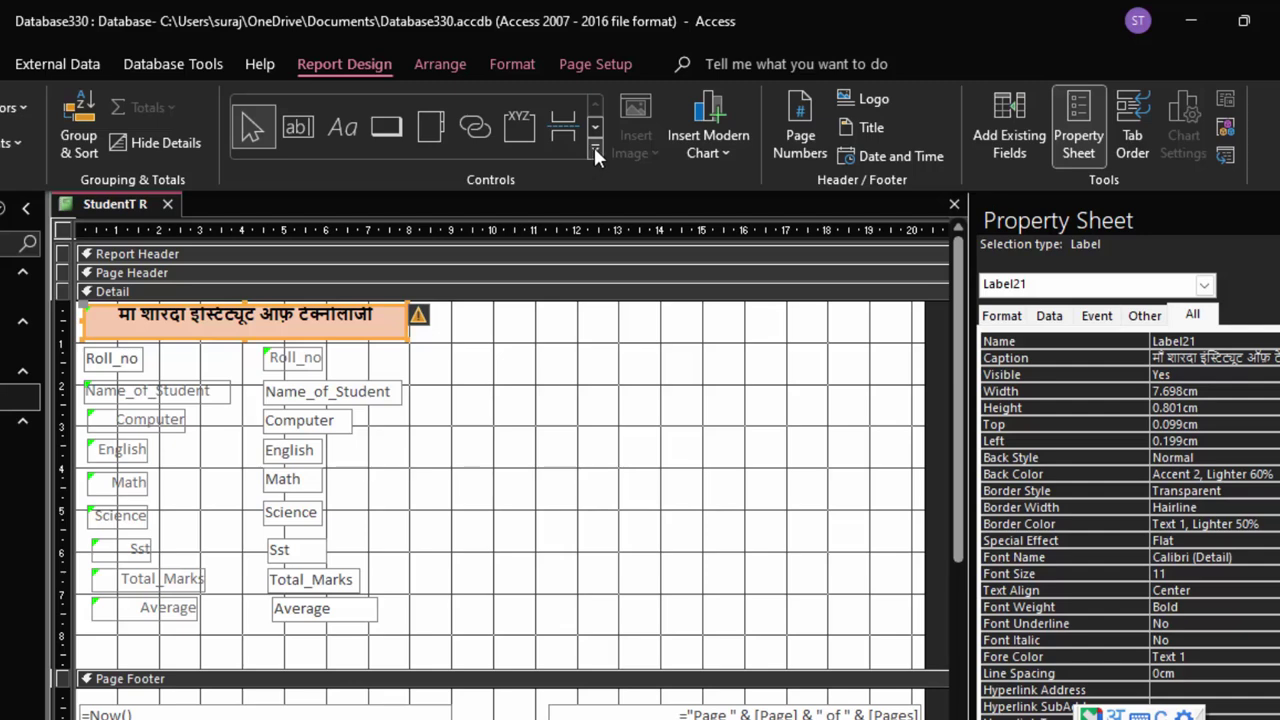
click(594, 150)
Draw rectangle Box23 around all Detail controls and send it behind them
click(430, 164)
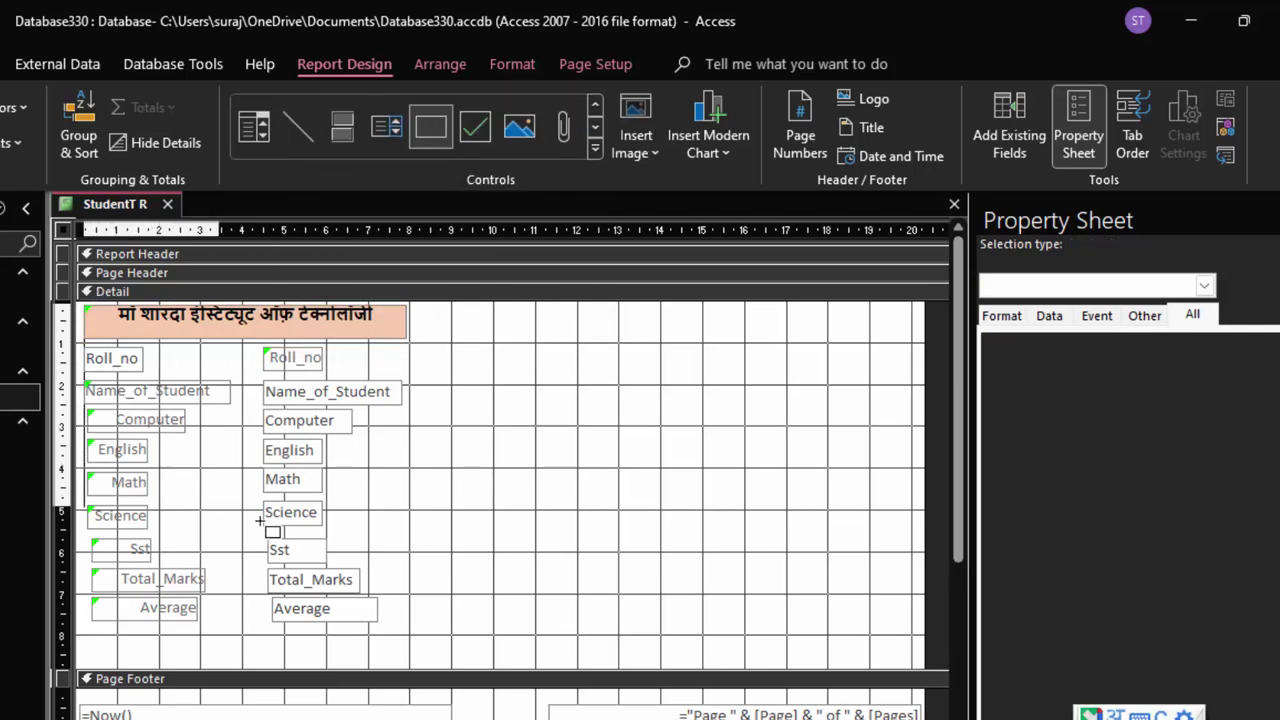
mouse_move(84, 306)
mouse_down()
mouse_move(410, 643)
mouse_move(405, 630)
mouse_up()
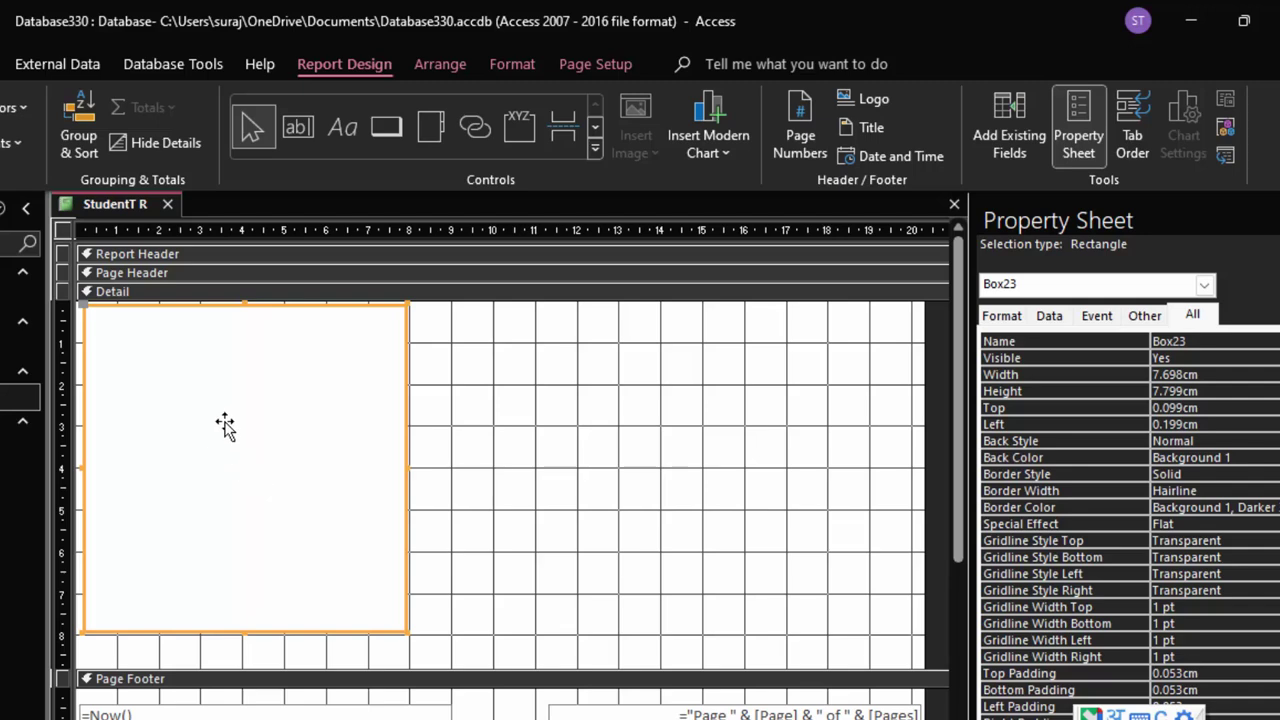
right_click(233, 426)
mouse_move(287, 542)
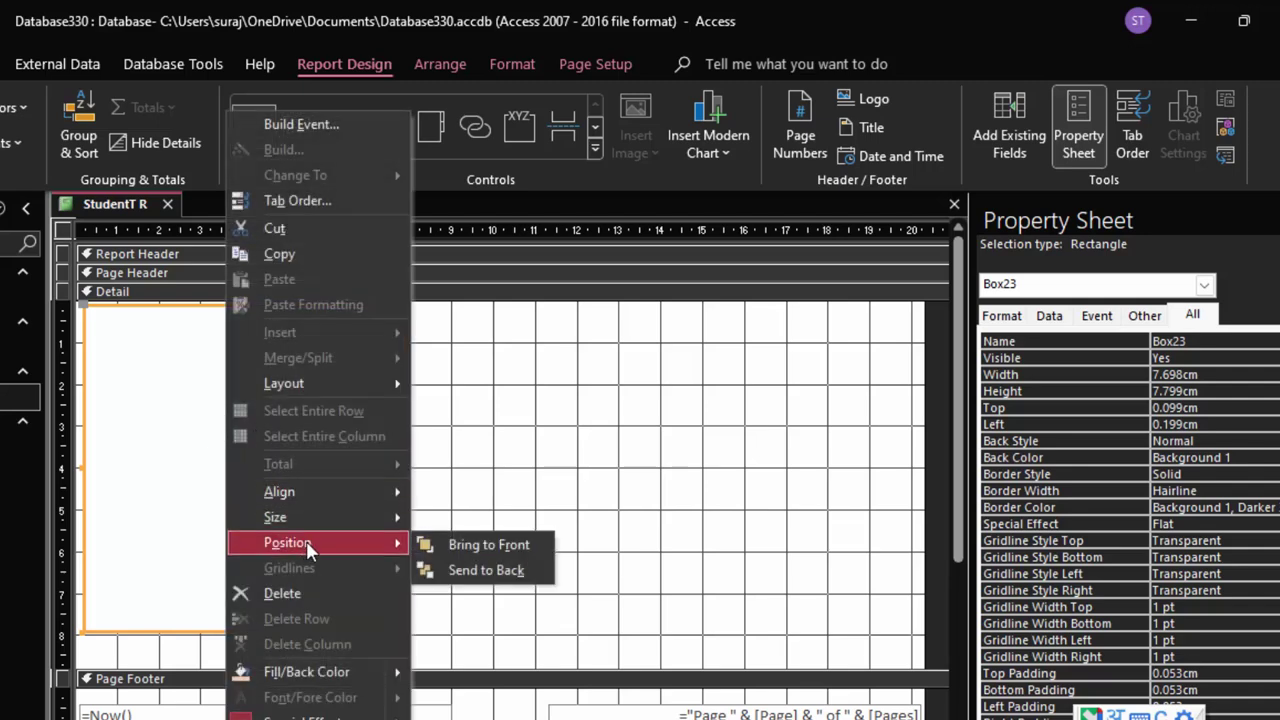
click(532, 567)
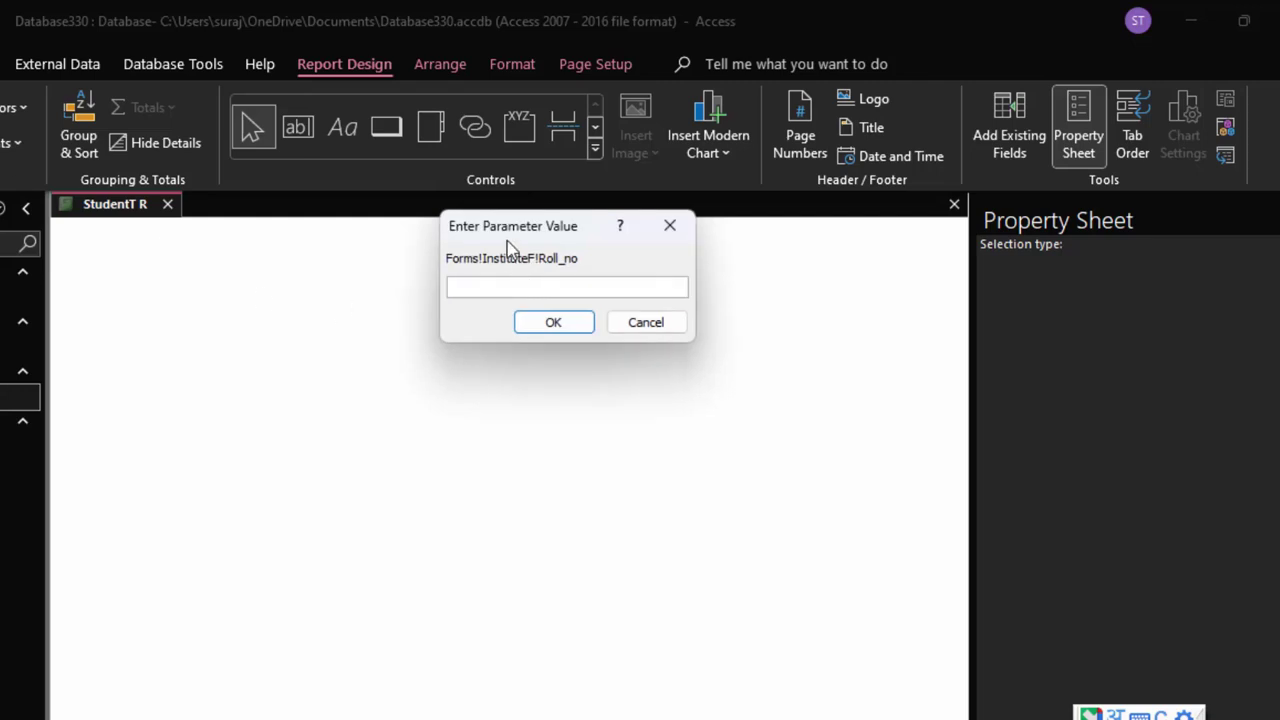
Enter roll number 2 in the parameter prompt, using English (India) input, to open the report
drag(511, 240, 540, 245)
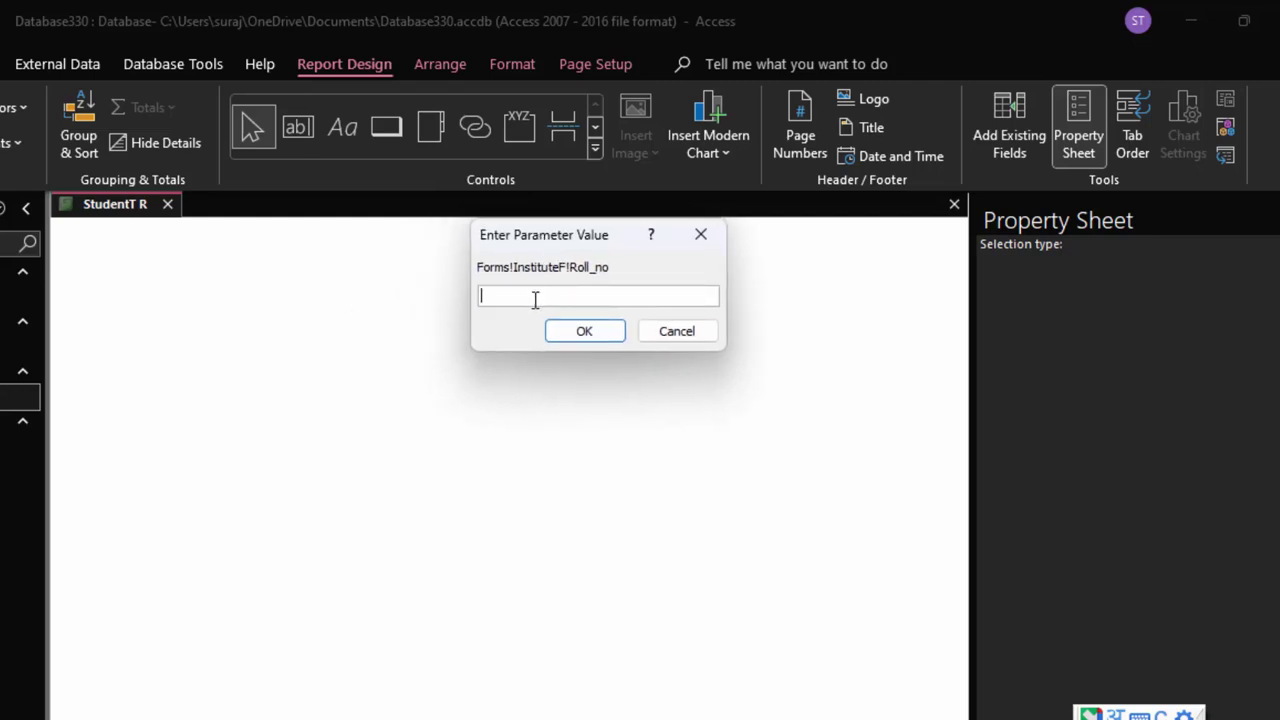
text(3)
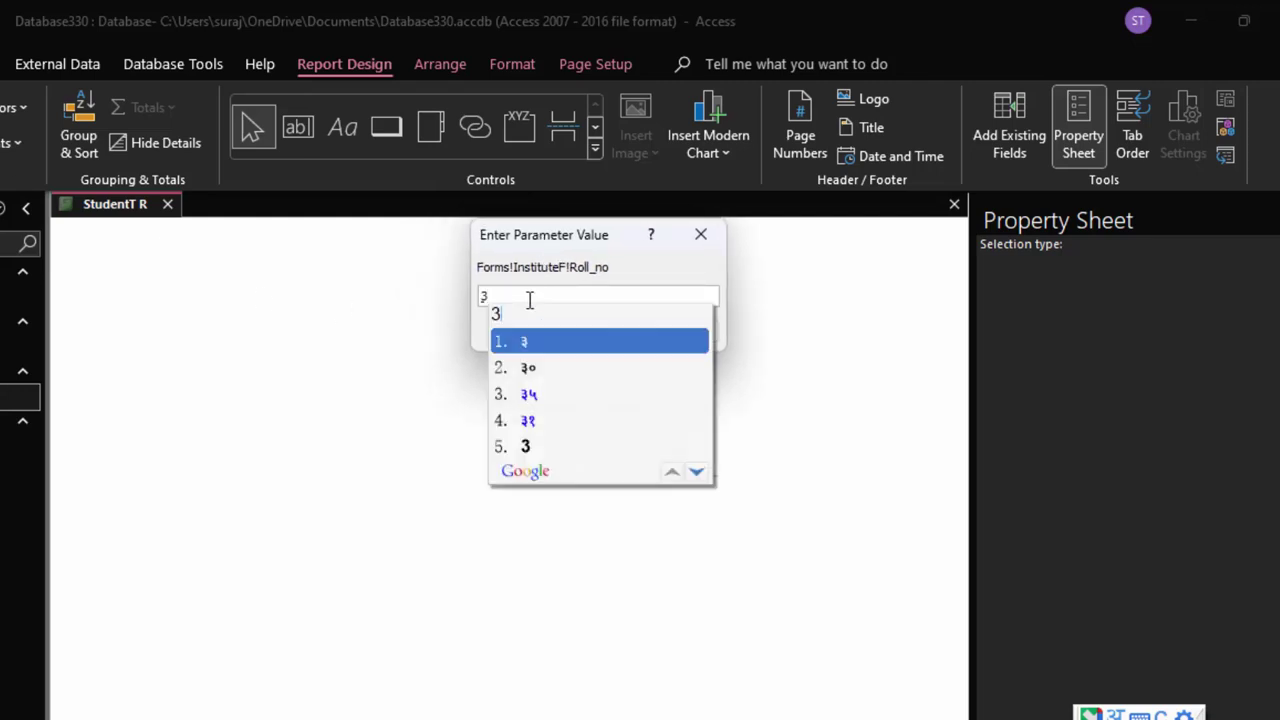
key(BackSpace)
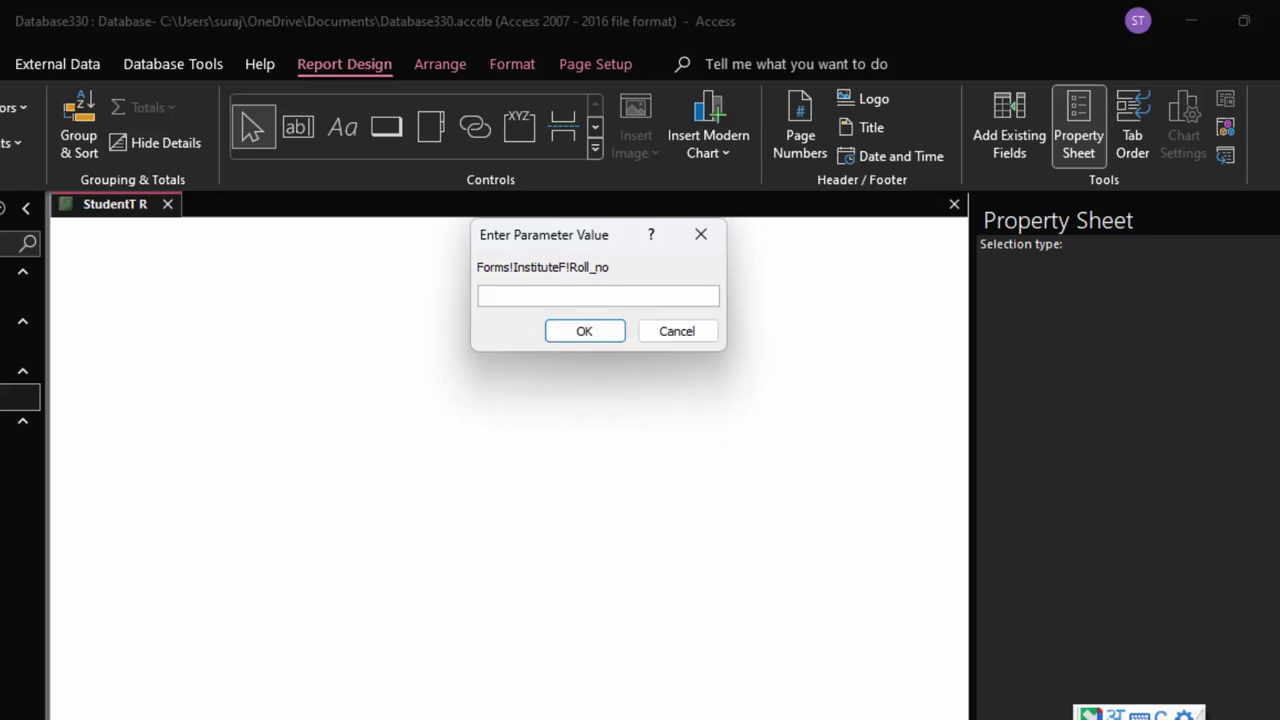
key(super+space)
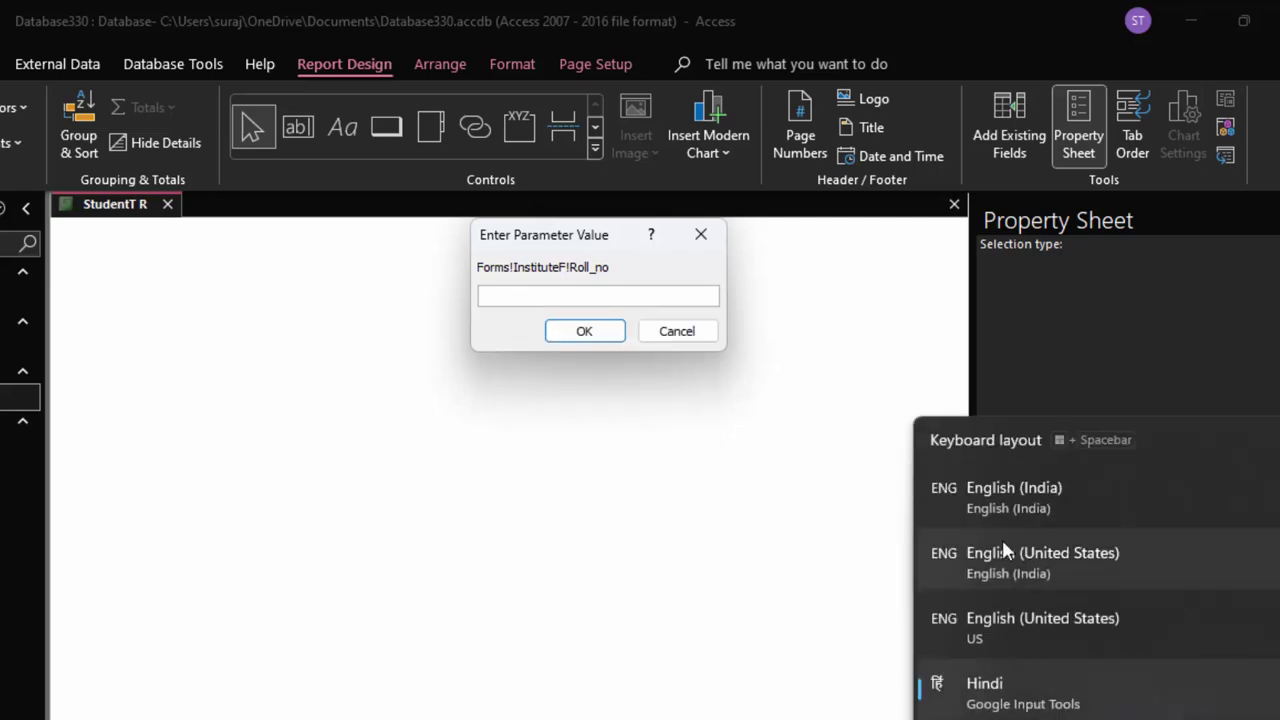
click(993, 505)
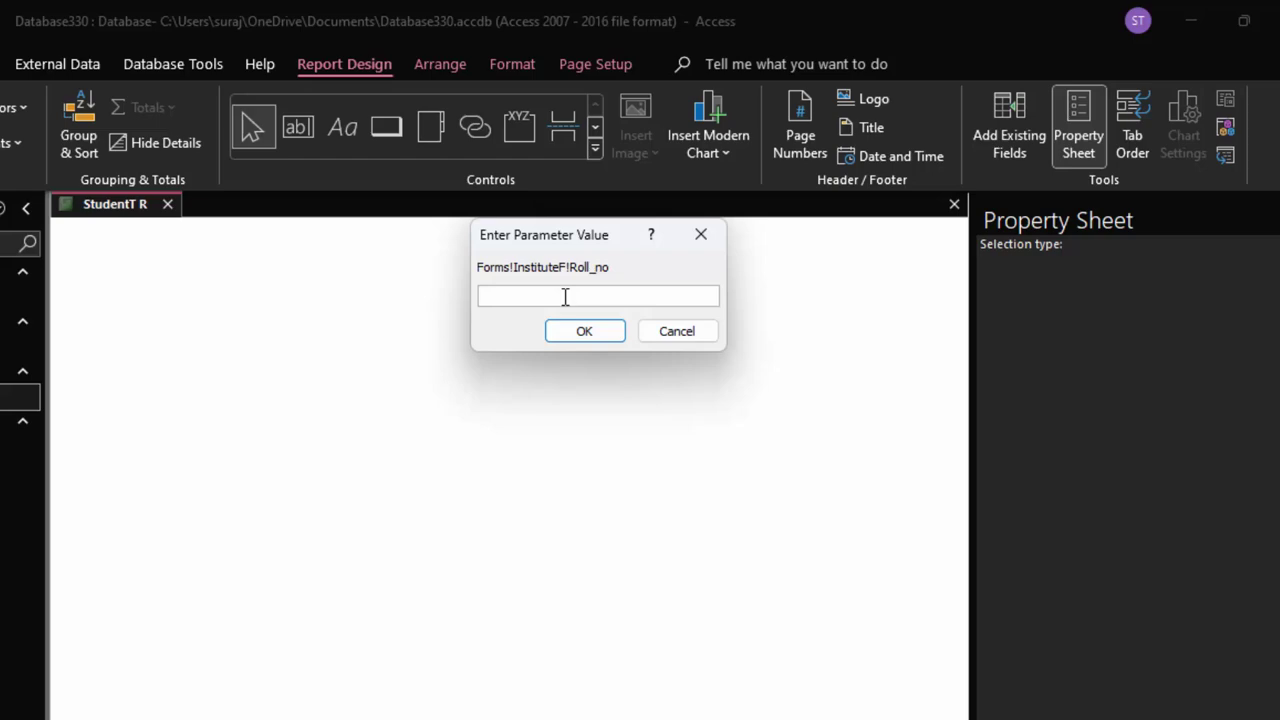
text(2)
key(Return)
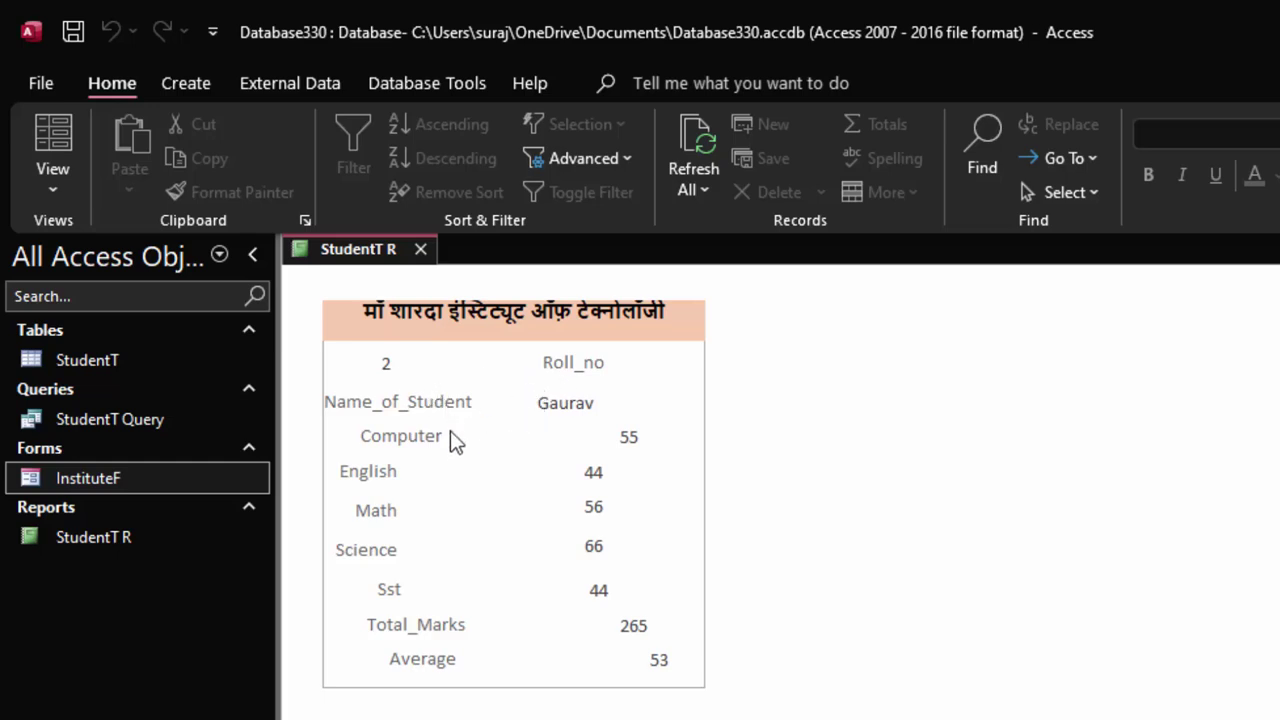
Switch the StudentT R report back to Design View
click(62, 186)
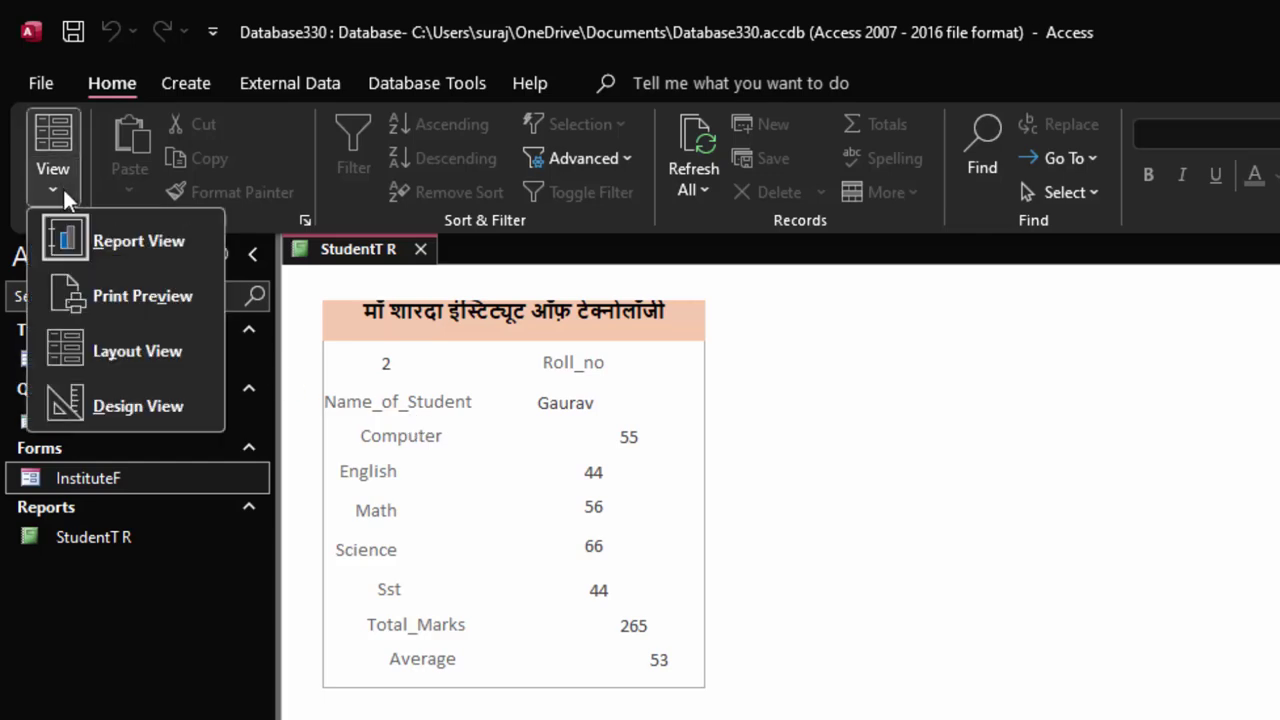
click(144, 399)
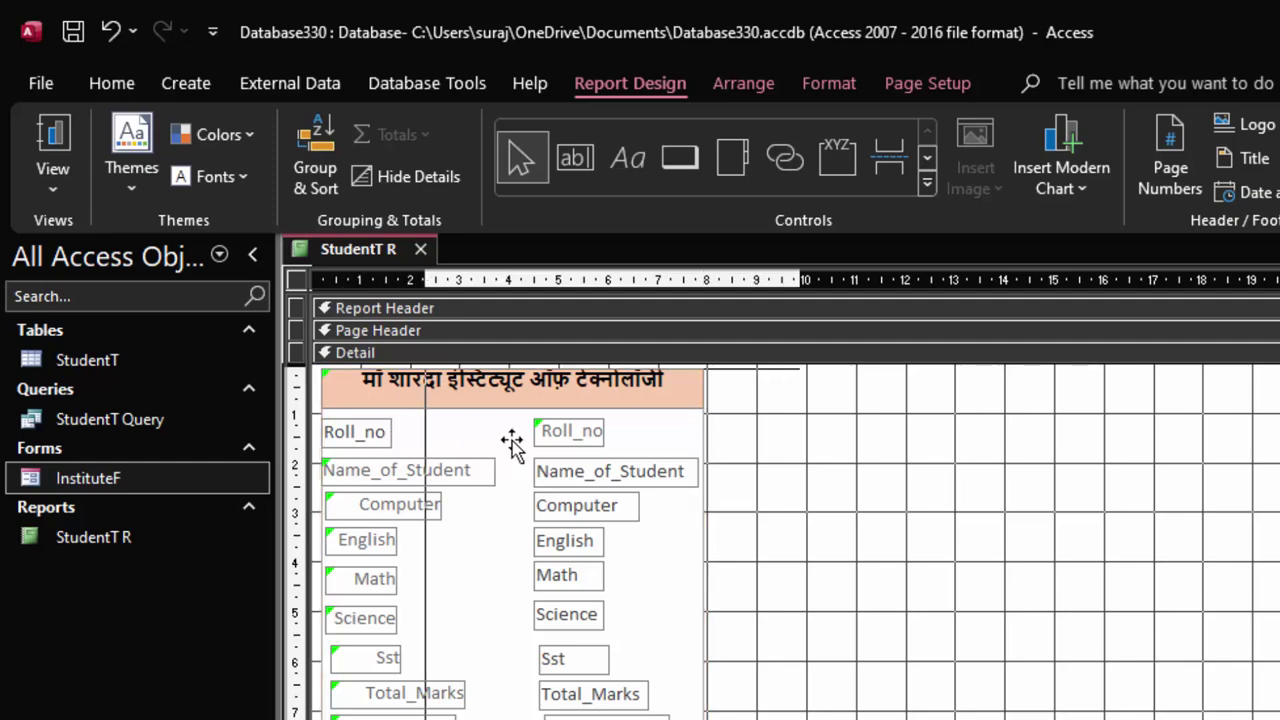
drag(509, 437, 388, 440)
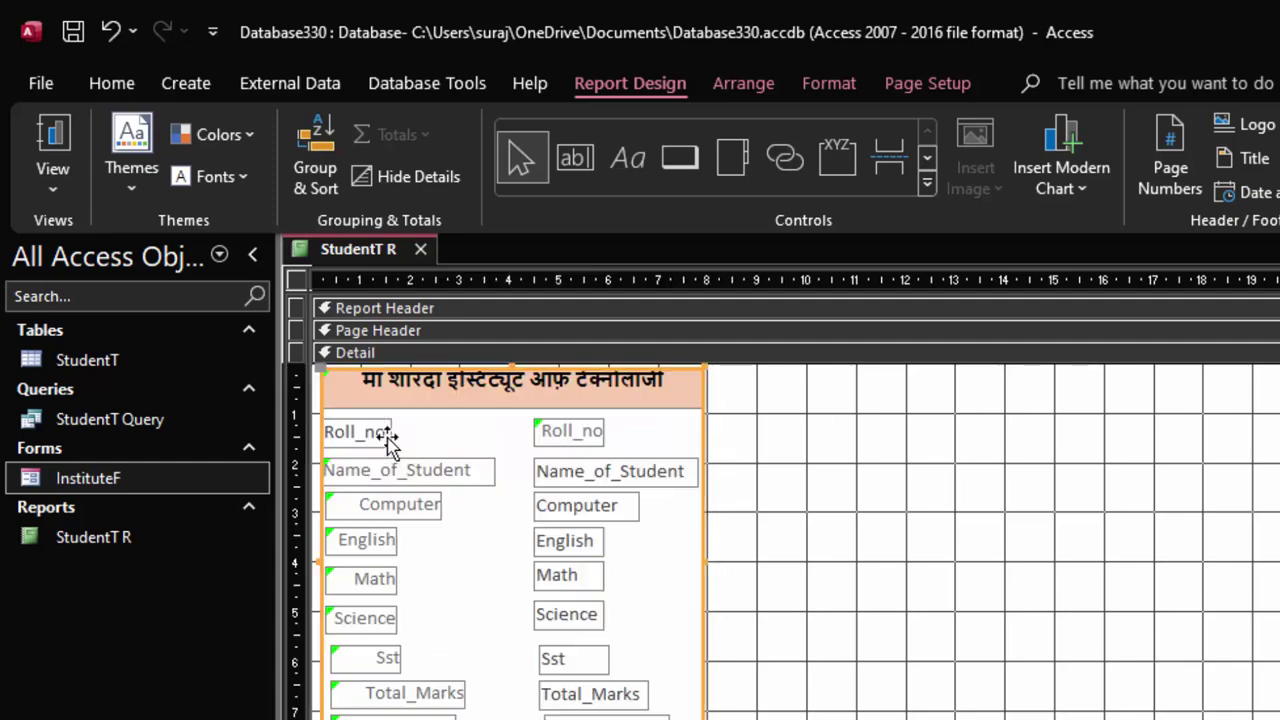
click(926, 517)
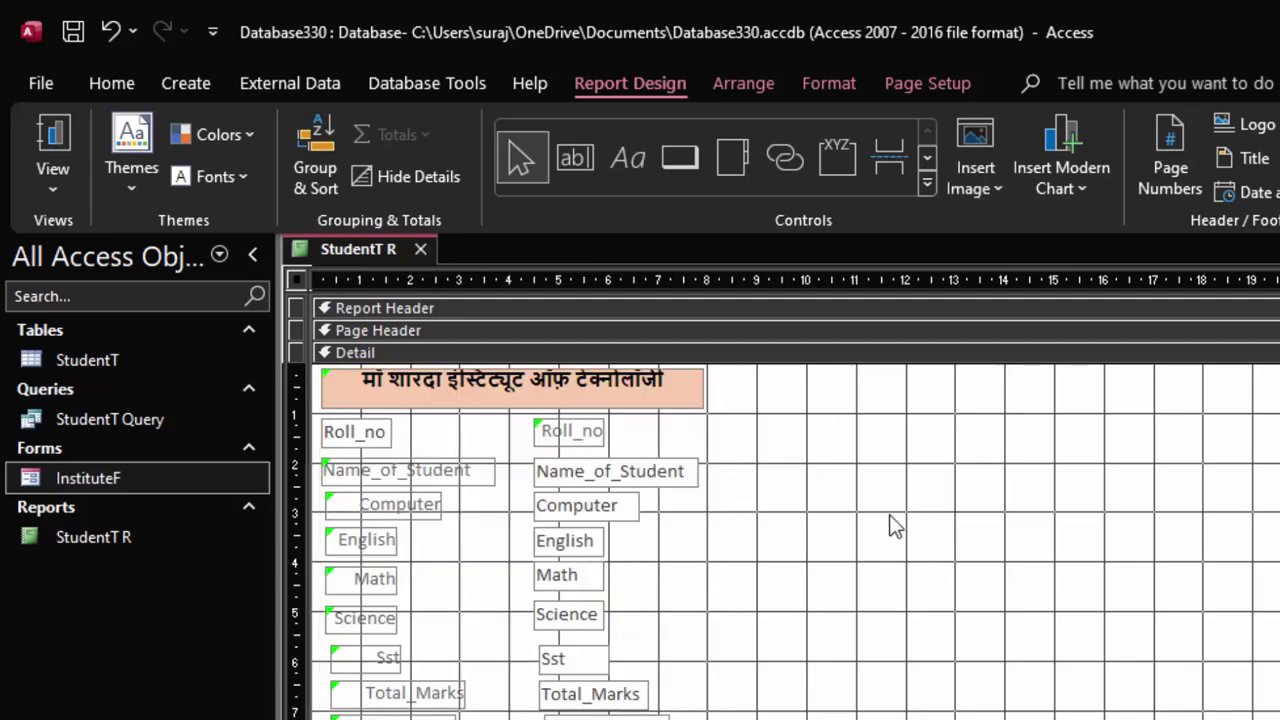
Line up the Roll_no label with the other fields and open properties for all right-column value boxes
click(381, 438)
drag(385, 433, 680, 440)
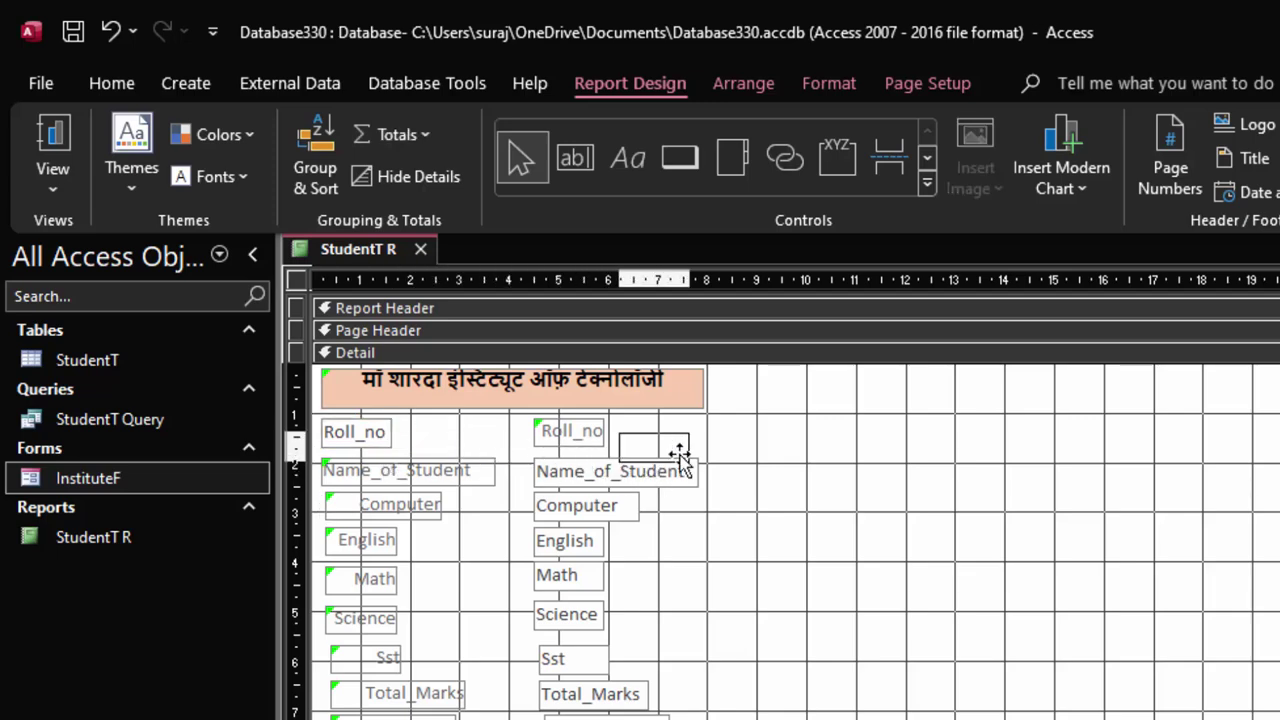
drag(497, 450, 345, 442)
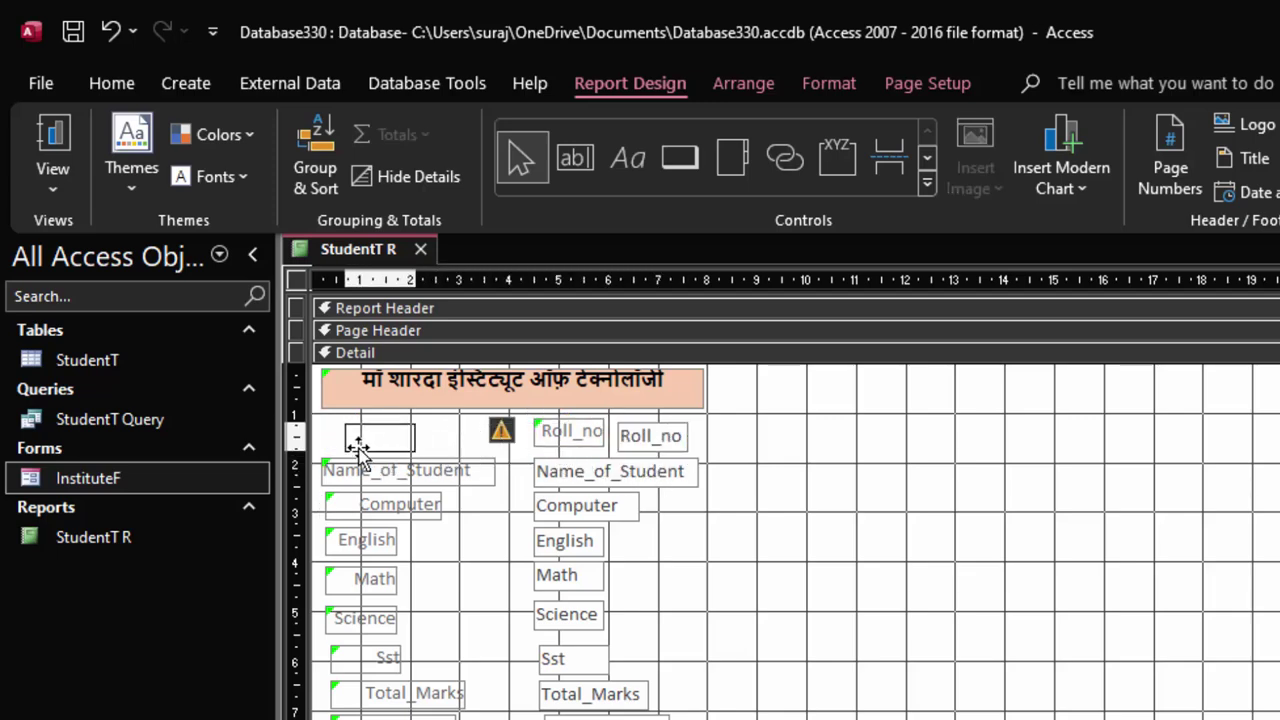
drag(625, 447, 541, 438)
drag(586, 694, 551, 425)
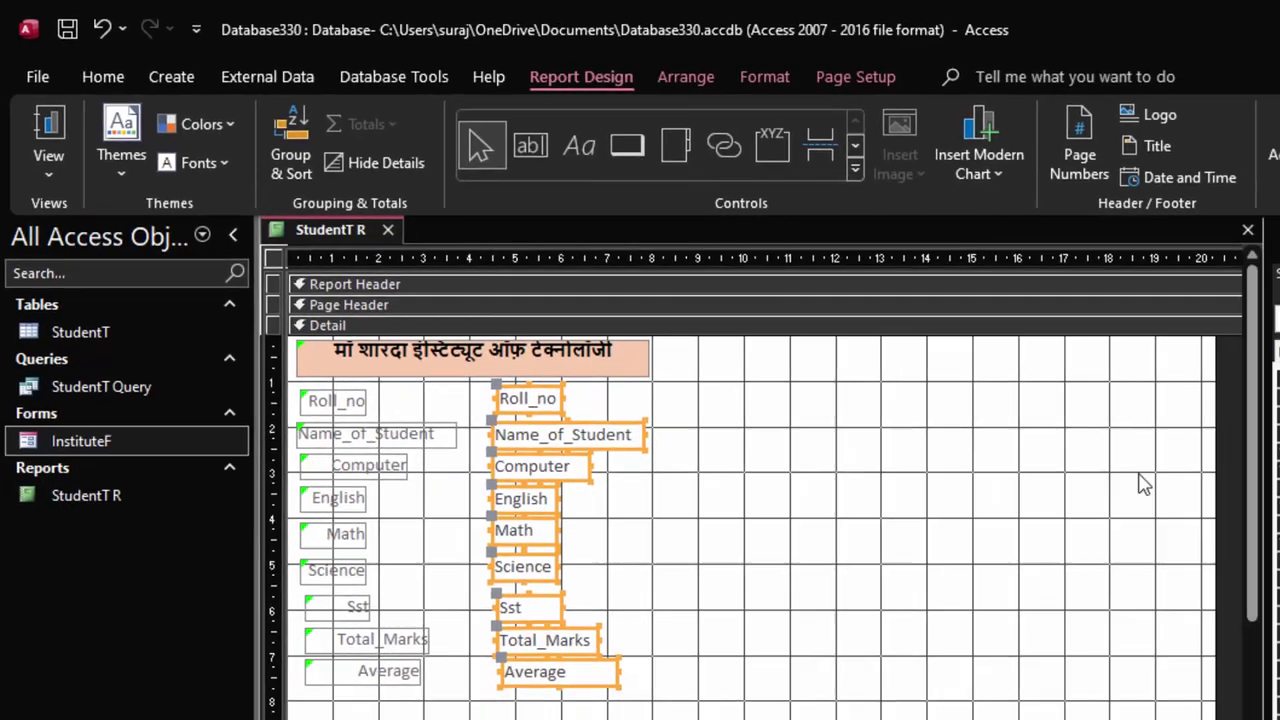
click(1209, 135)
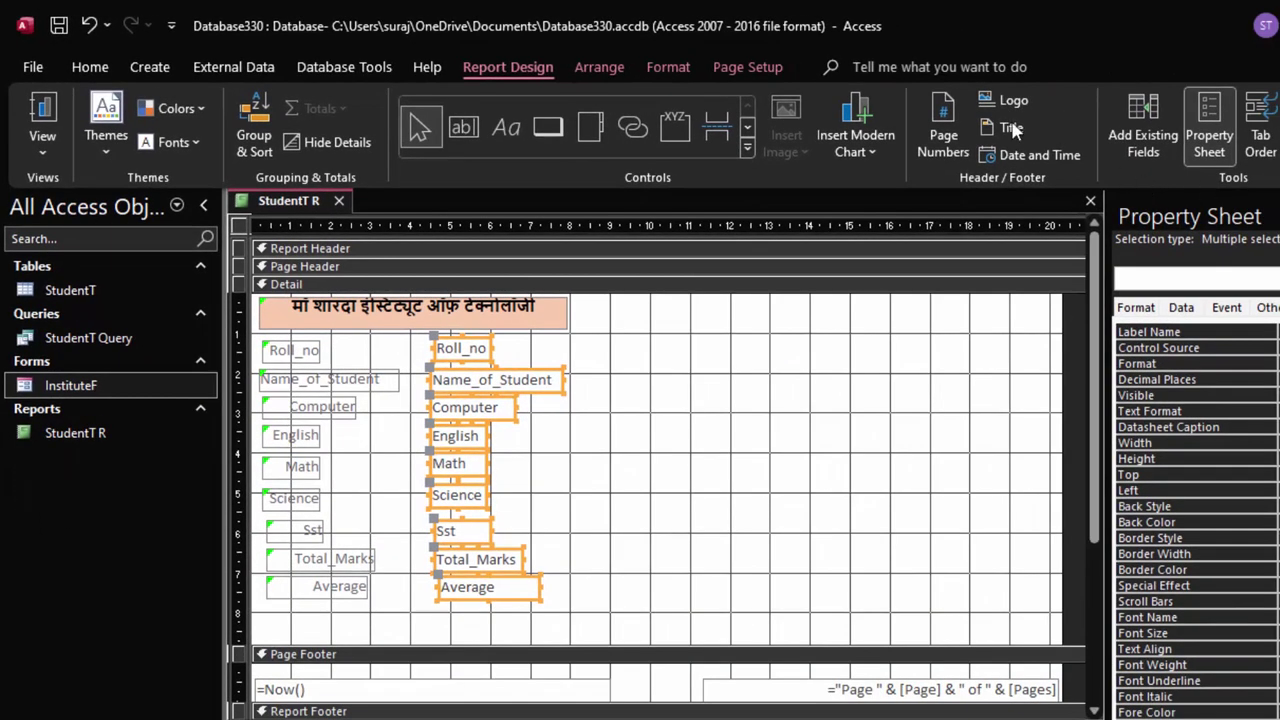
Left-align the English and Computer field labels
click(277, 466)
click(276, 440)
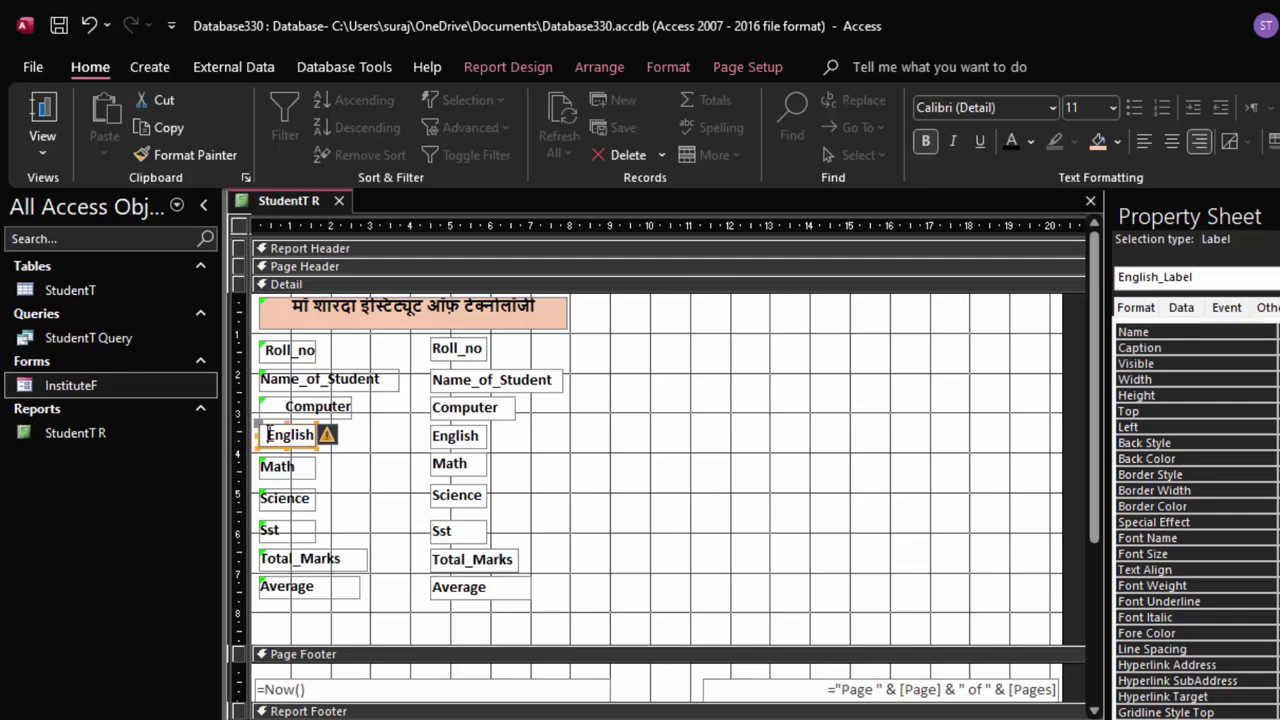
double_click(288, 435)
click(1143, 141)
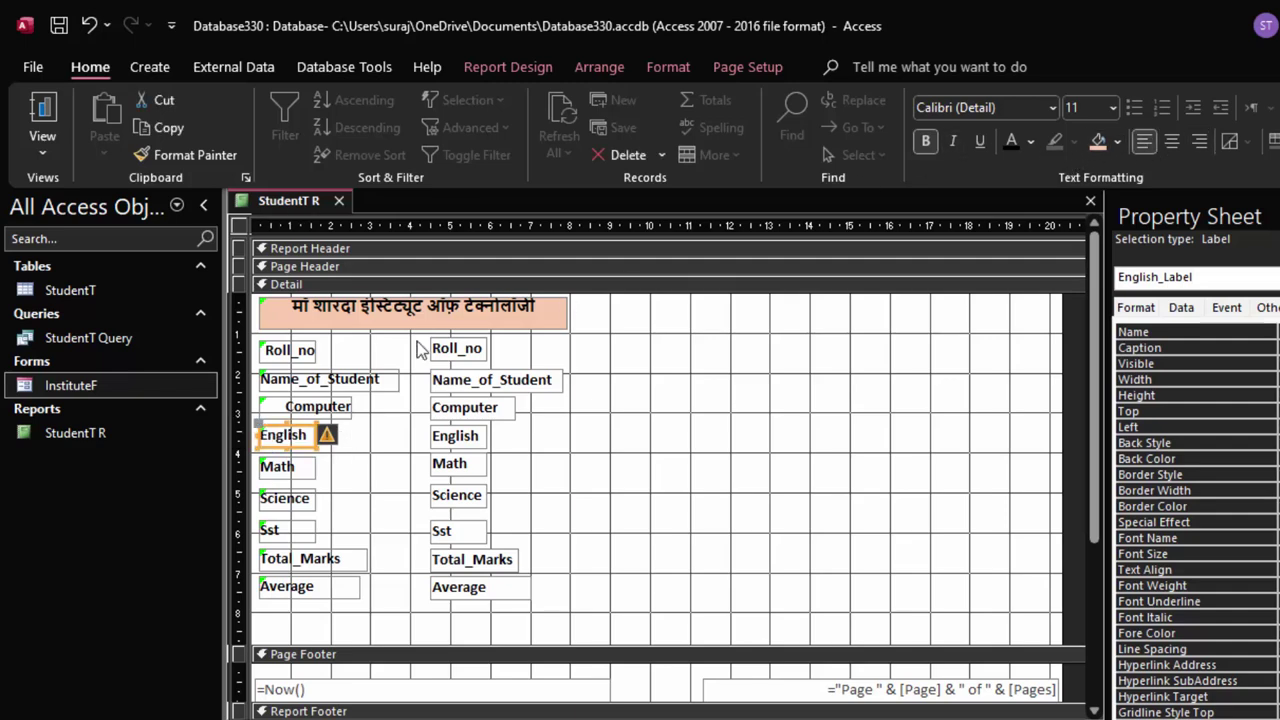
click(290, 410)
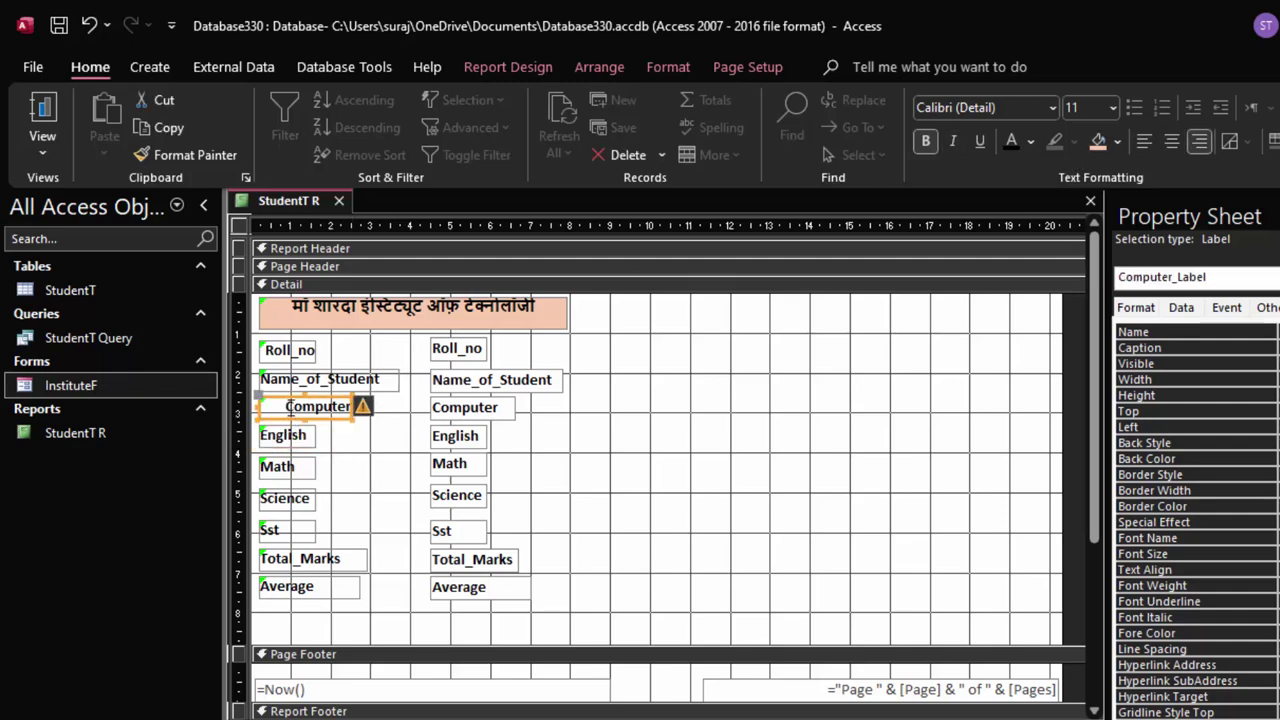
double_click(282, 406)
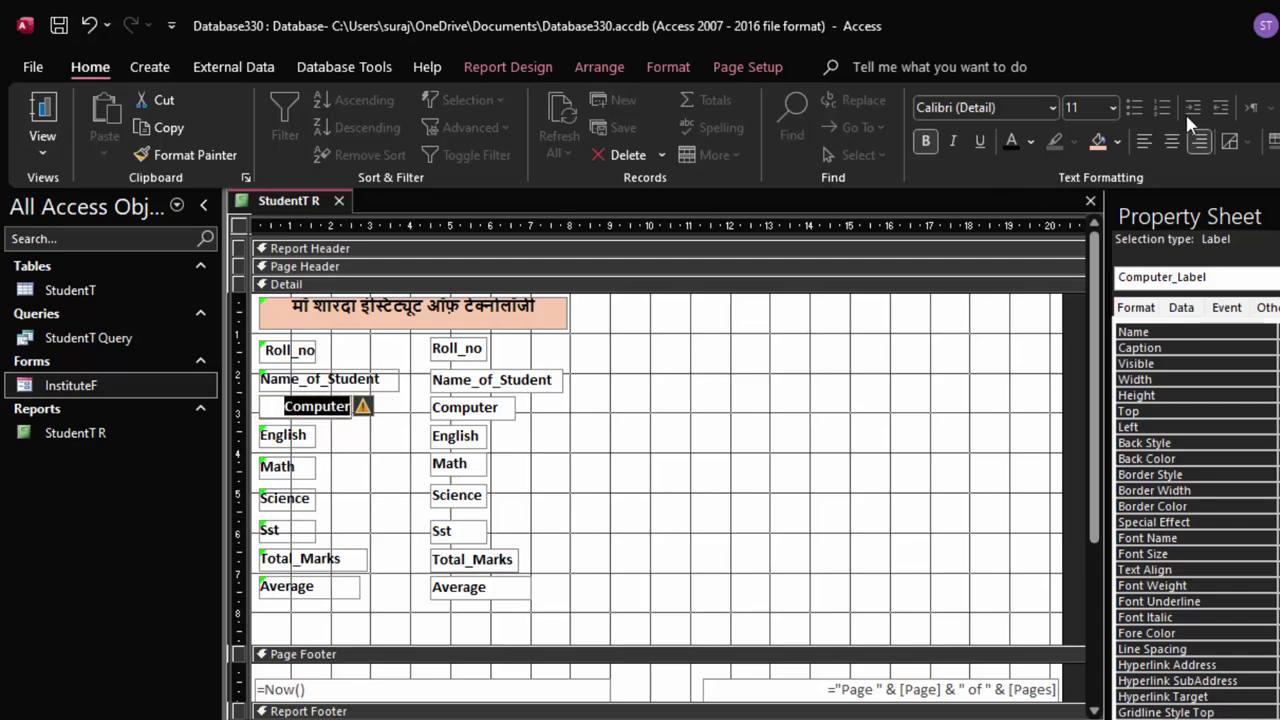
click(1139, 144)
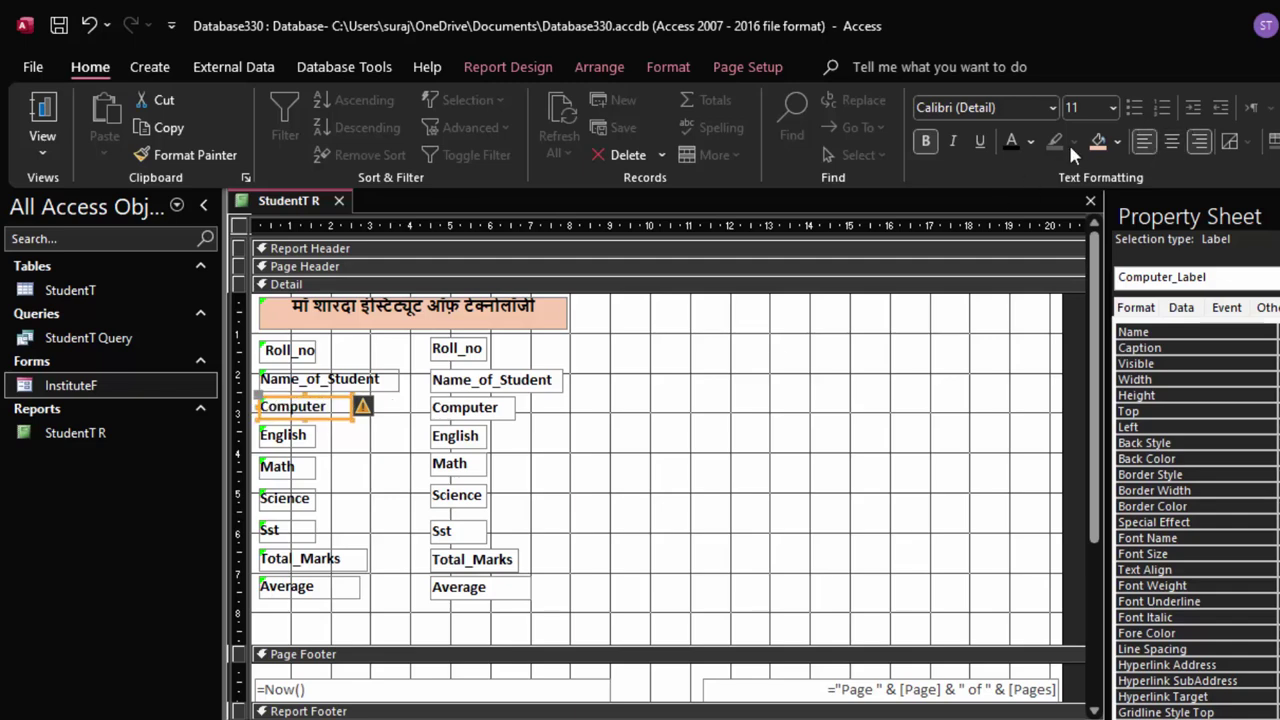
Right-align the Math value box and view the report for roll number 3
click(267, 384)
click(266, 384)
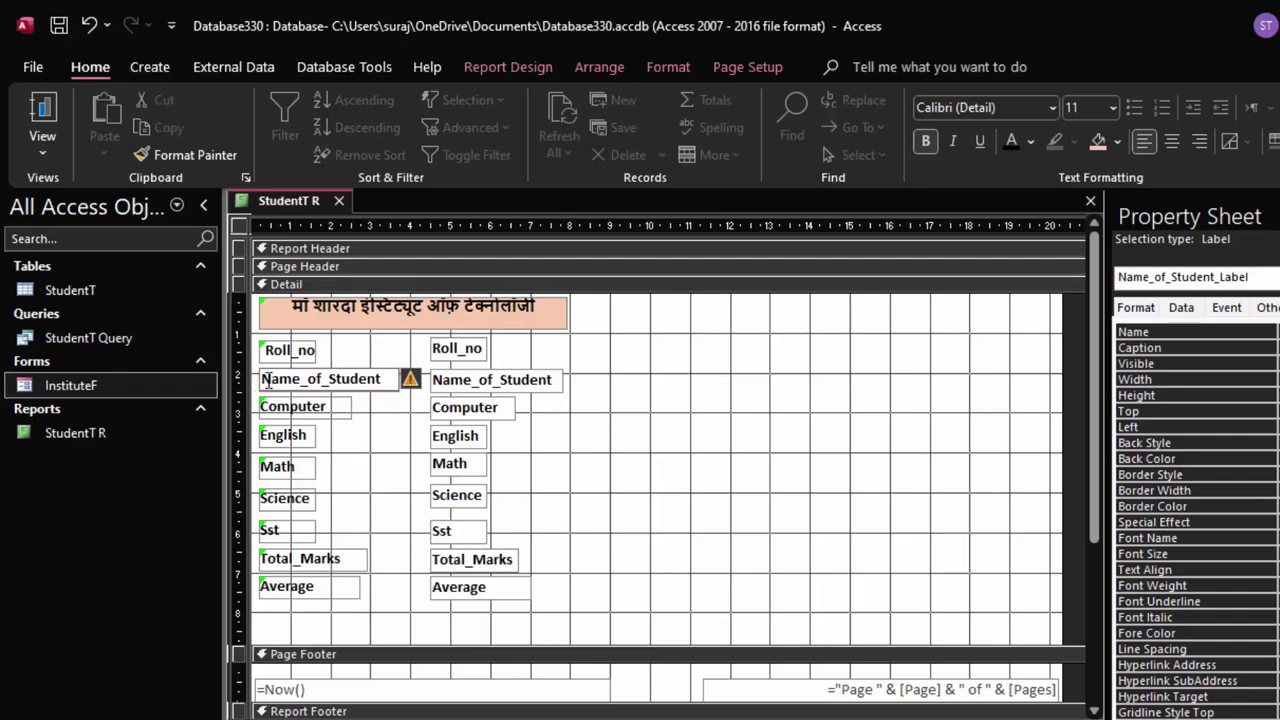
drag(262, 381, 386, 380)
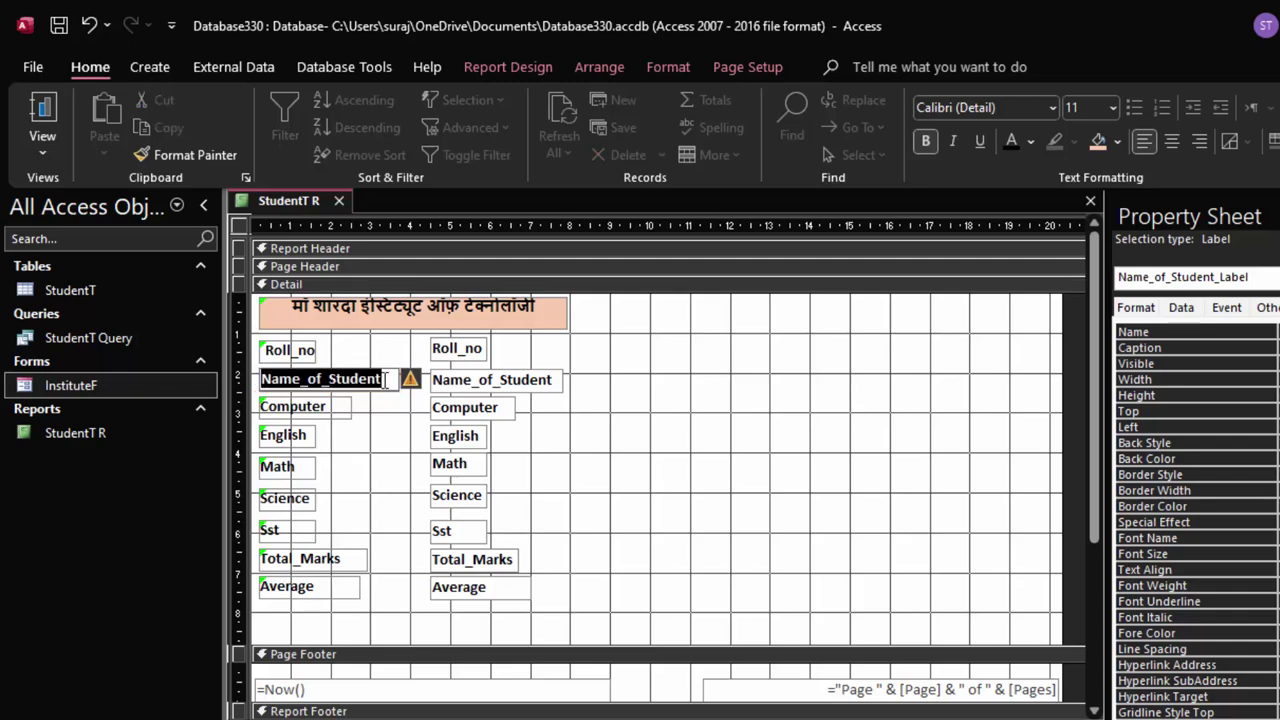
click(449, 462)
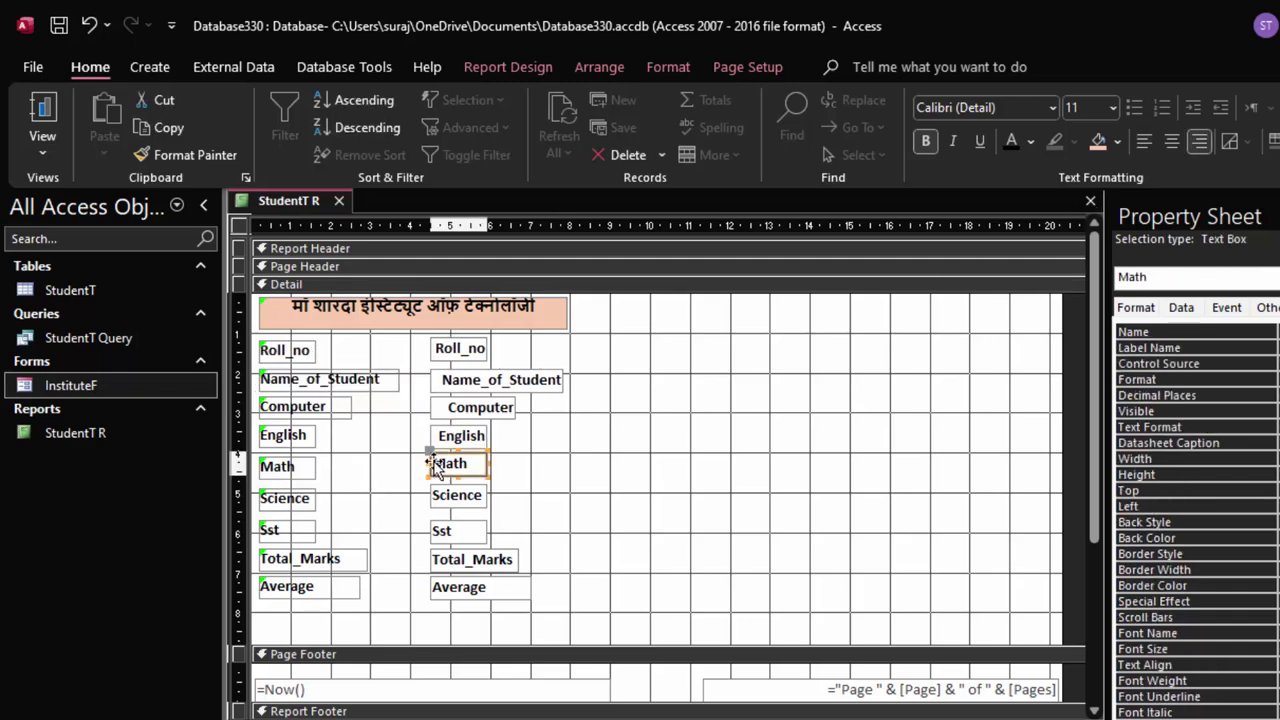
double_click(449, 462)
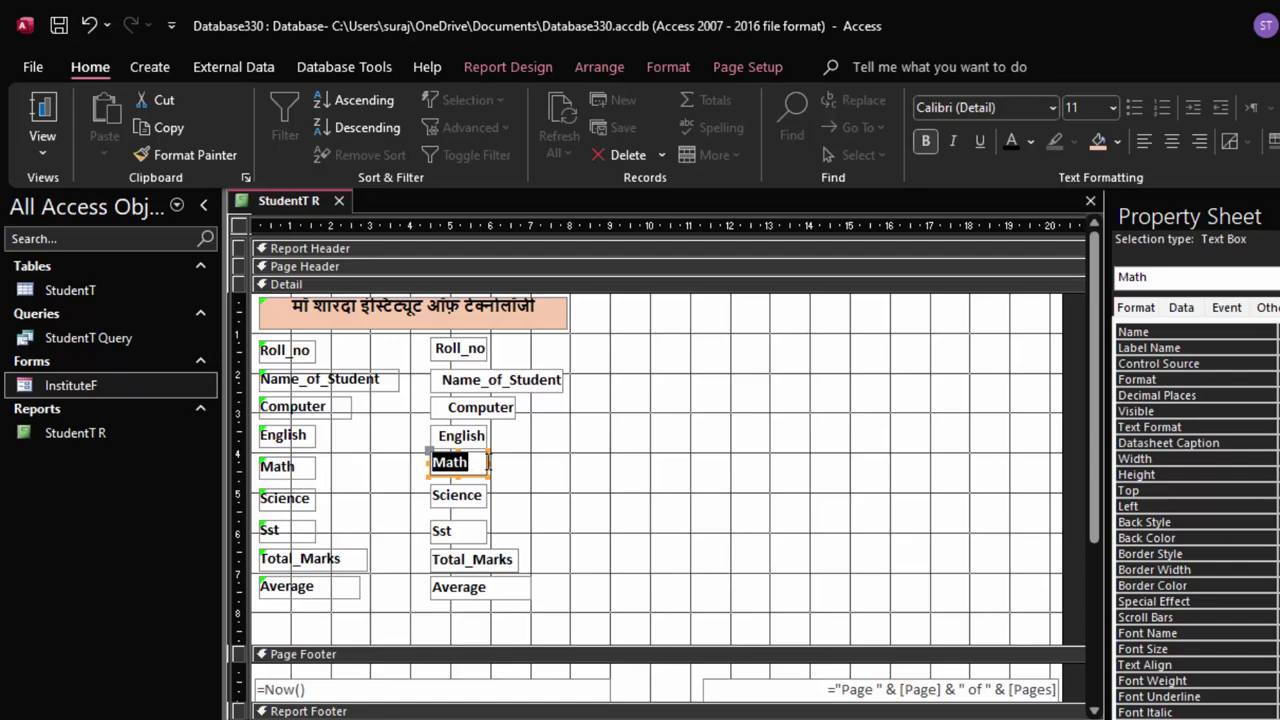
click(1188, 138)
click(1190, 714)
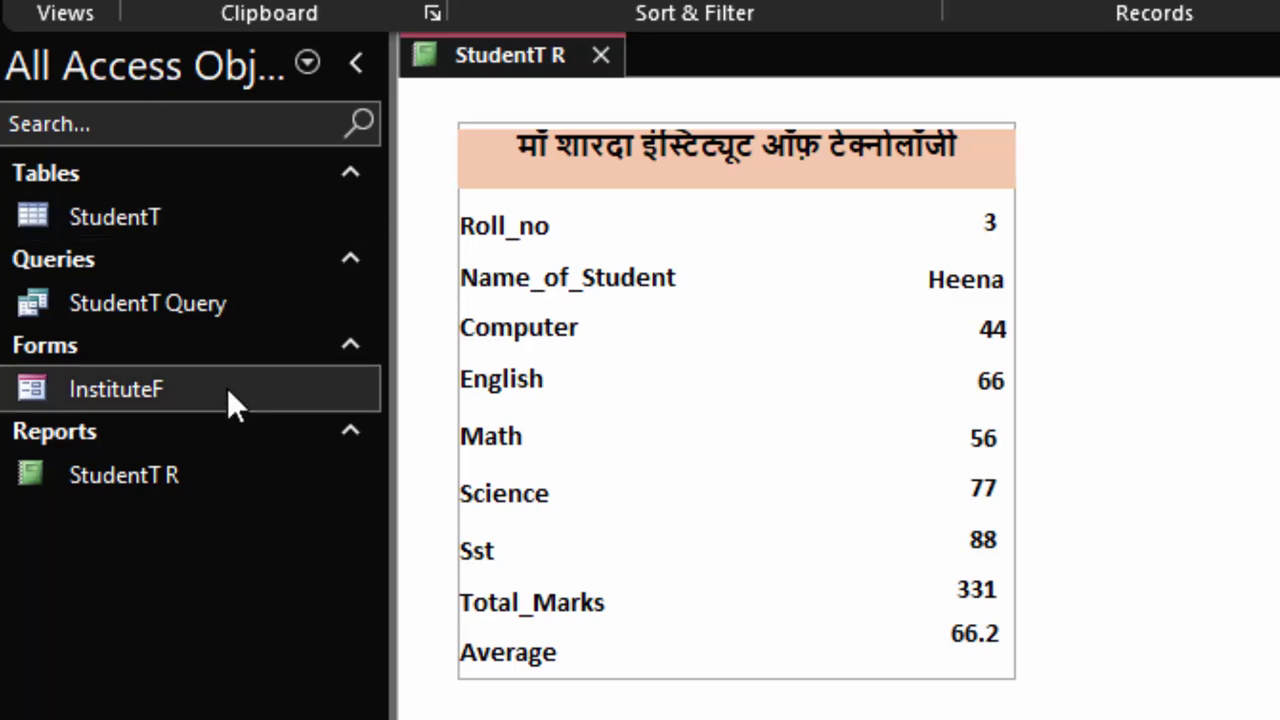
Close the StudentT R report, saving the changes
click(200, 485)
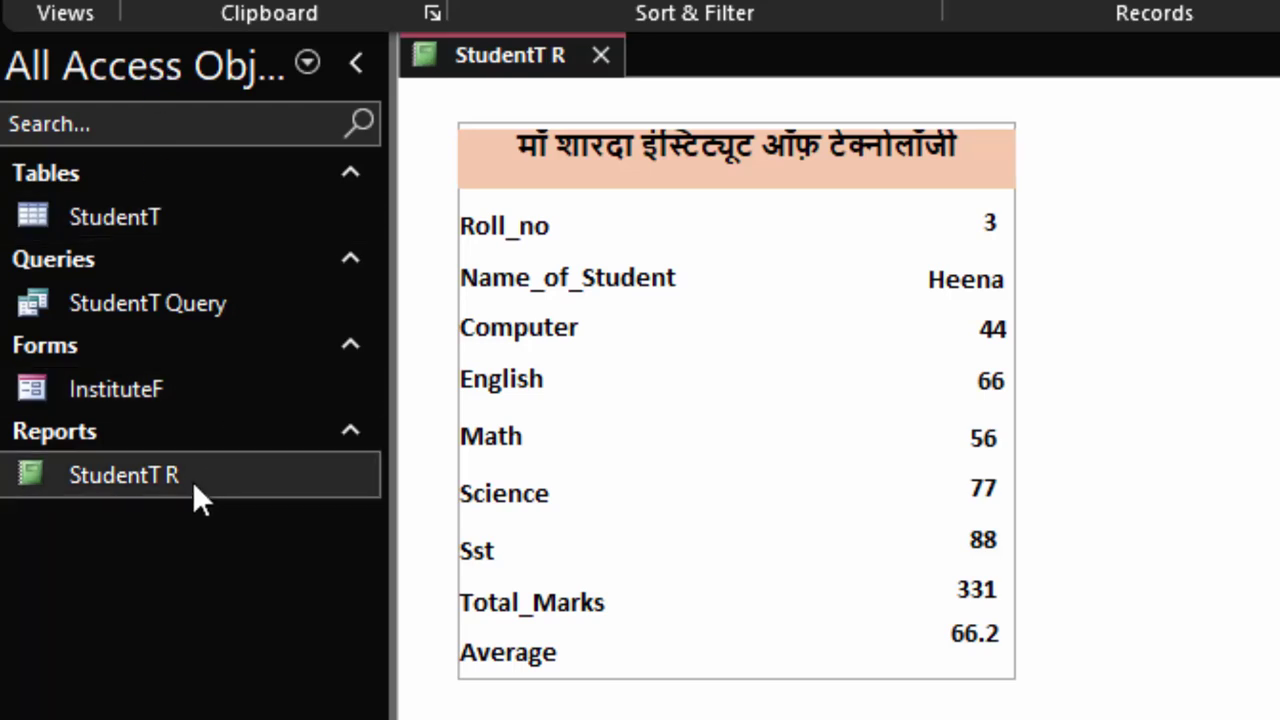
click(598, 58)
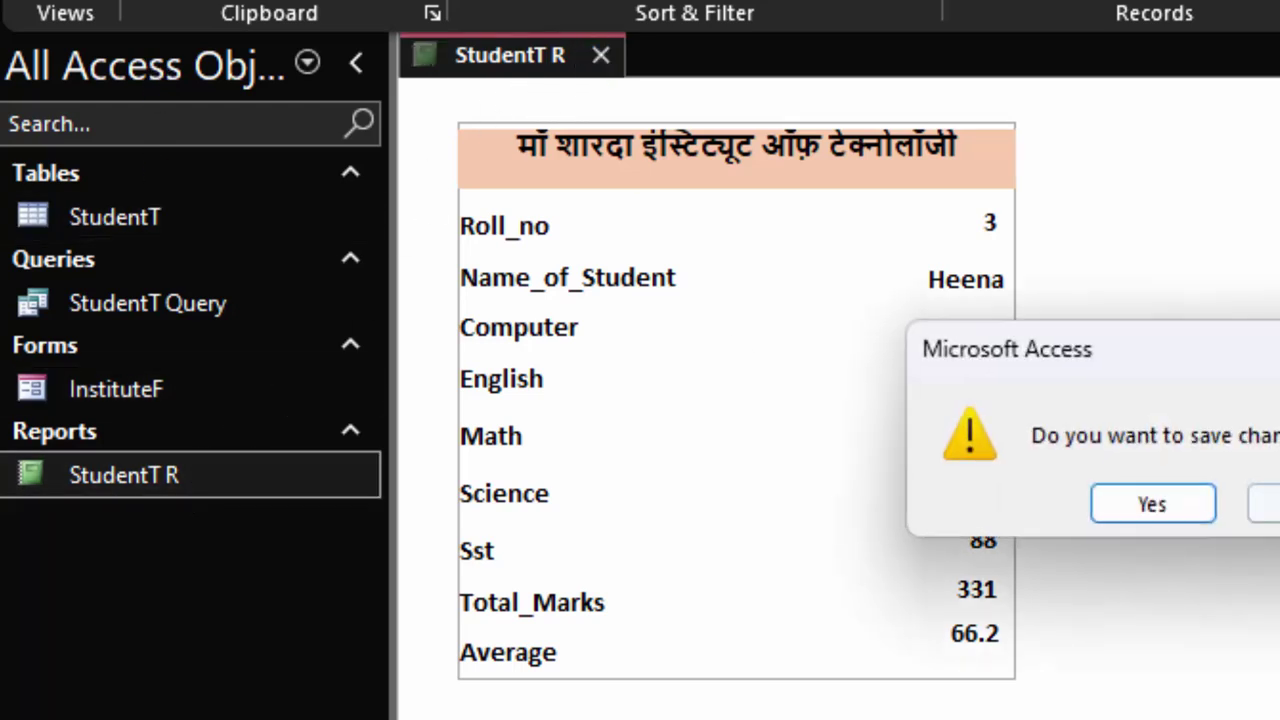
click(1170, 505)
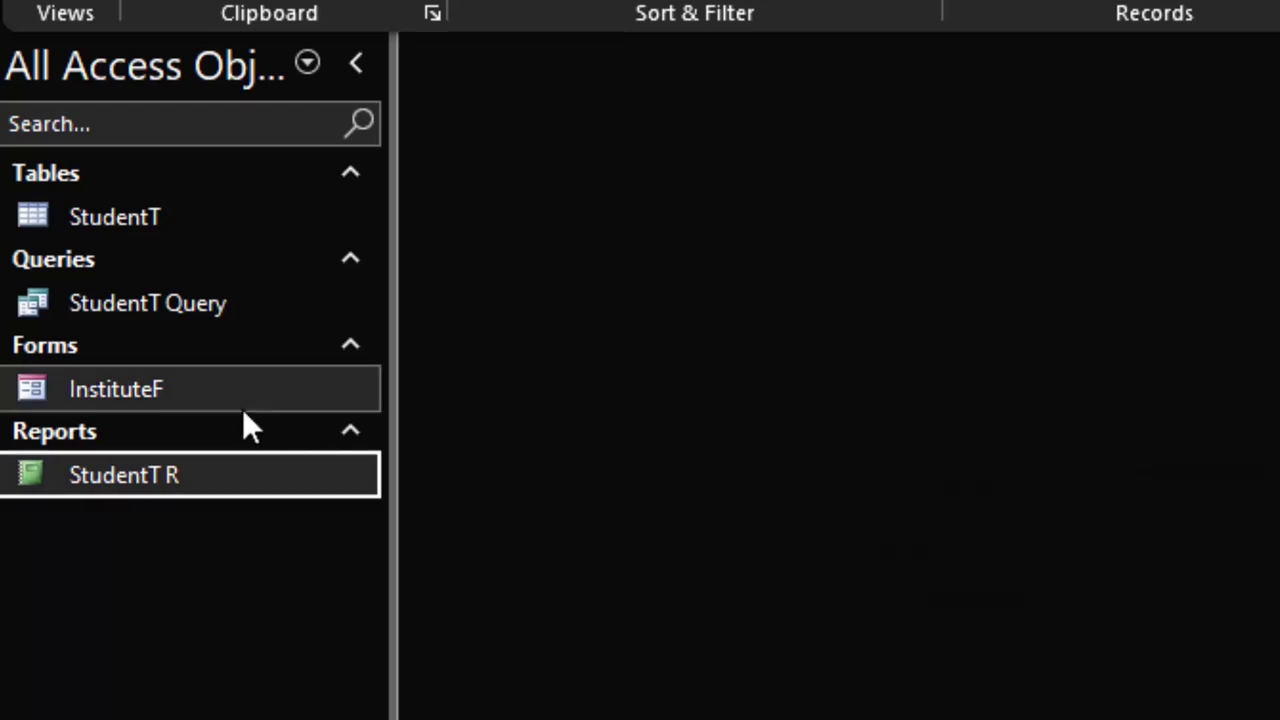
Reopen StudentT R for roll number 4, showing total 184 and average 36.8
double_click(154, 482)
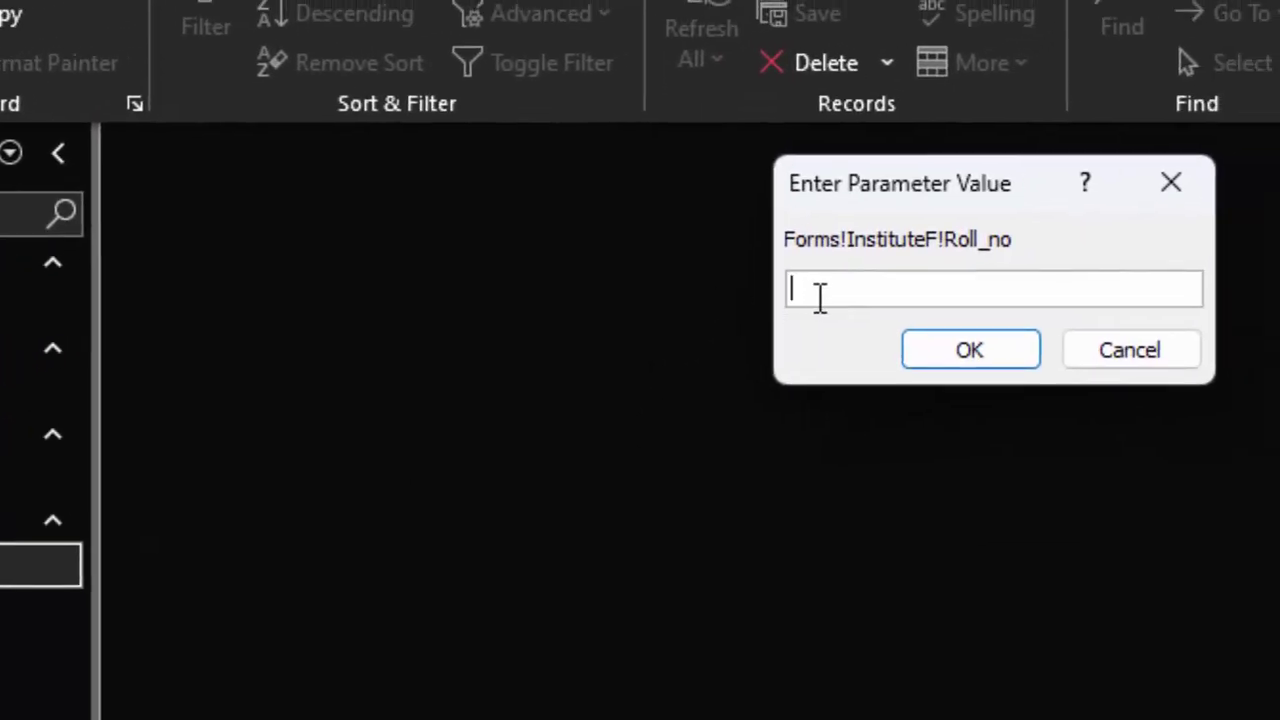
text(4)
key(Return)
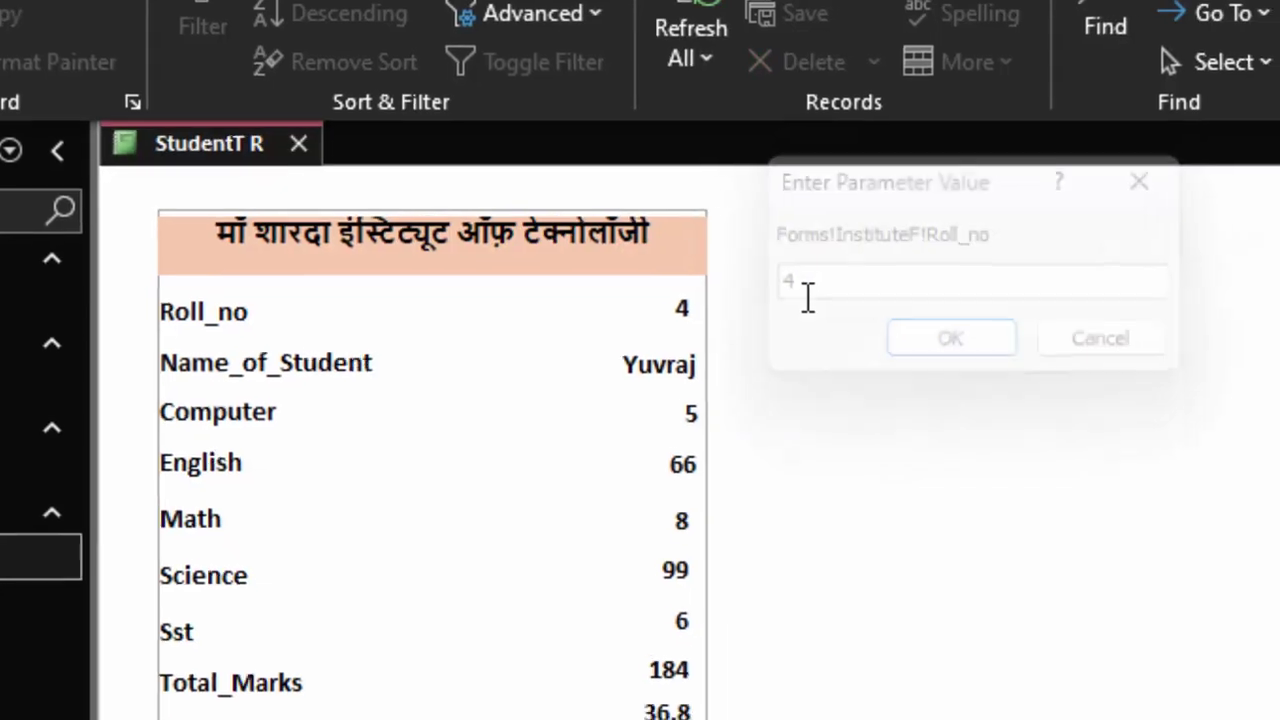